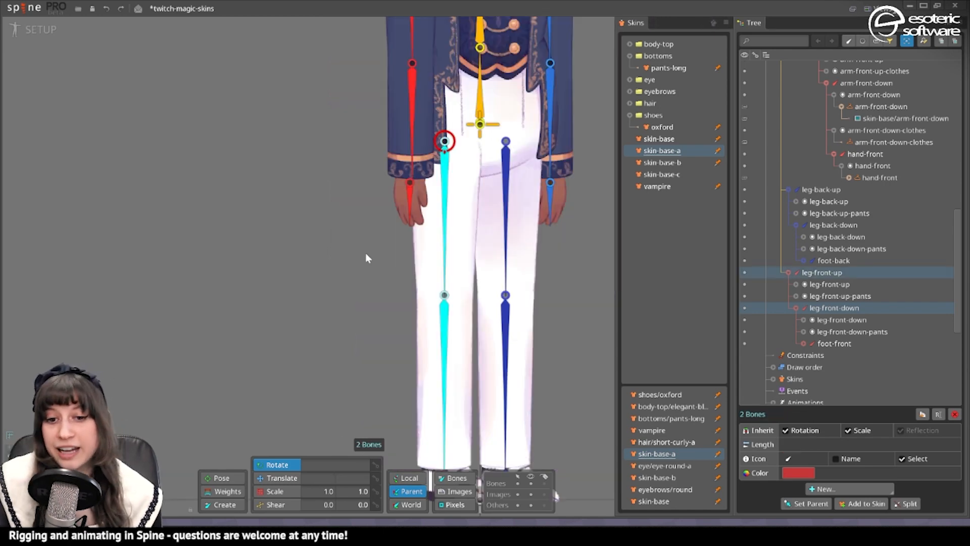
- Create an IK constraint named foot-front for the leg-front-up and leg-front-down bones, with a new target at the ankle
{"action": "left_click_drag", "start_coordinate": [451, 266], "coordinate": [452, 214]}
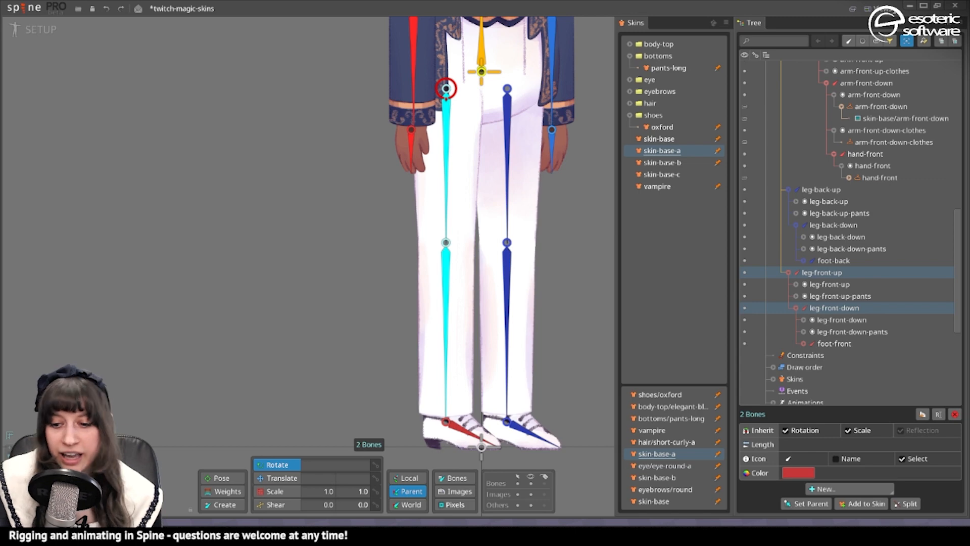
{"action": "left_click", "coordinate": [849, 489]}
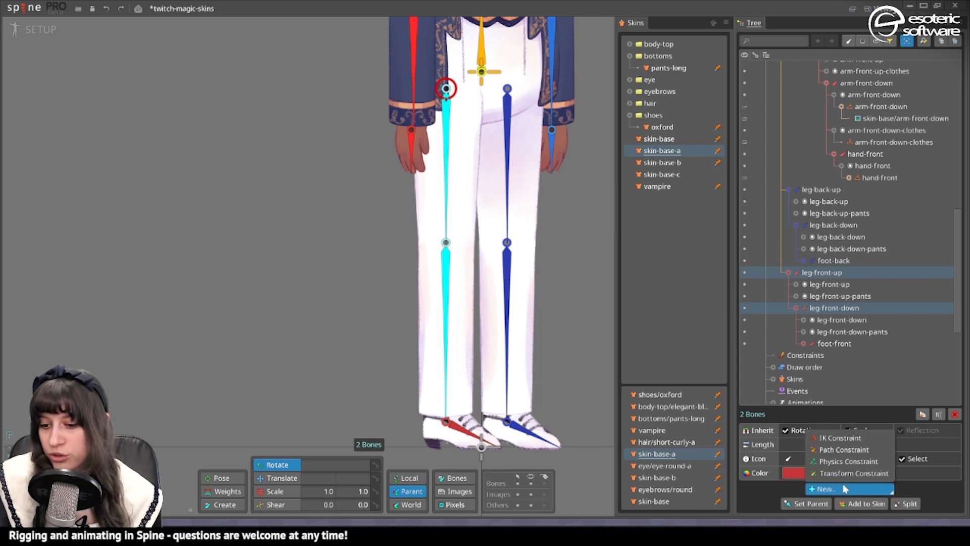
{"action": "left_click", "coordinate": [847, 439]}
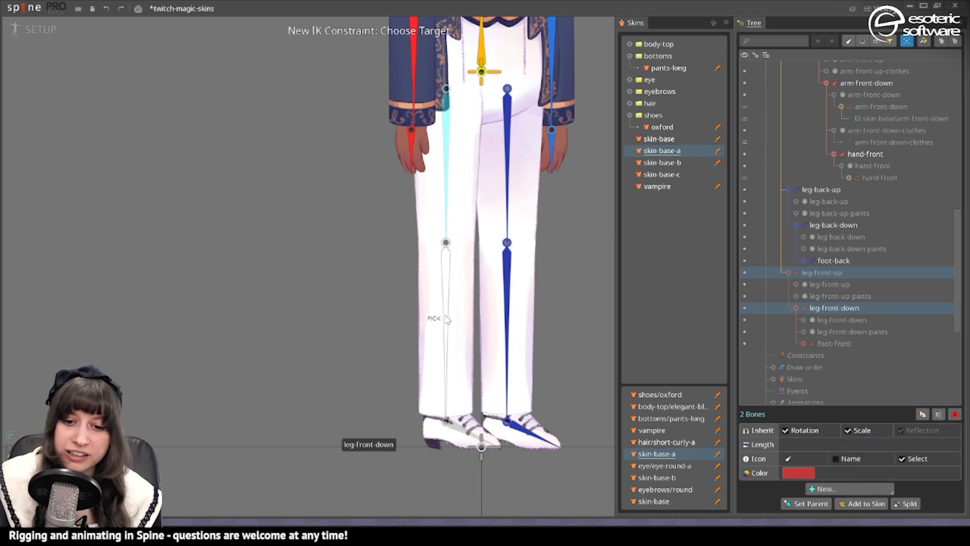
{"action": "left_click", "coordinate": [446, 319]}
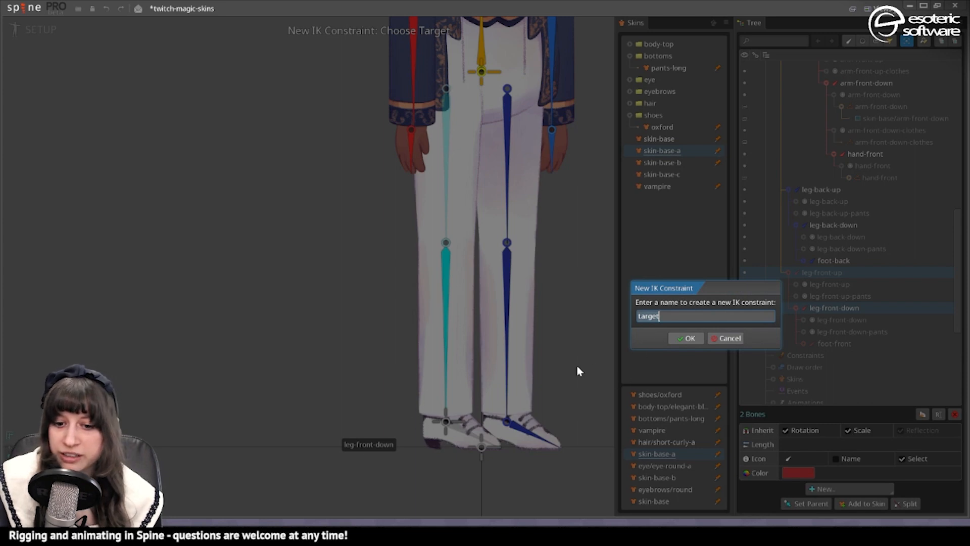
{"action": "left_click_drag", "start_coordinate": [671, 323], "coordinate": [616, 322]}
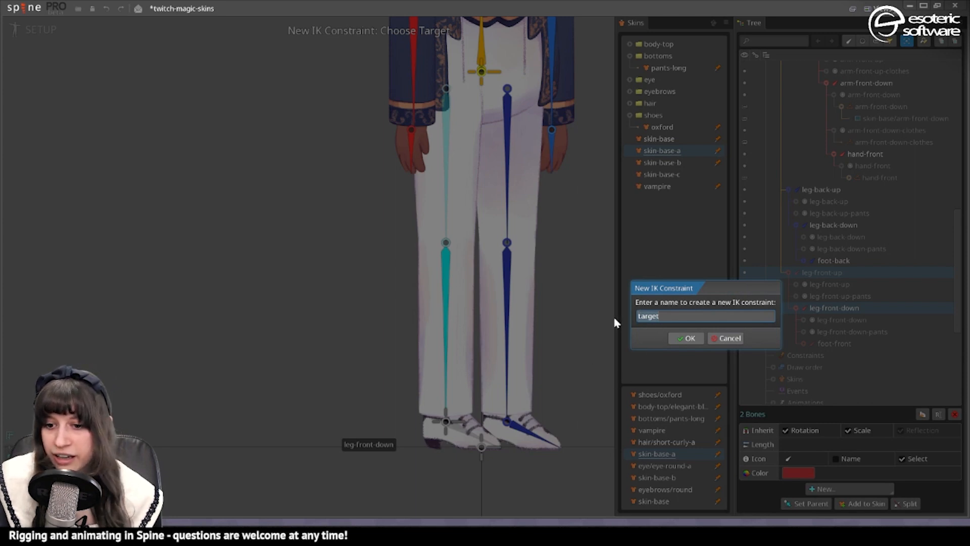
{"action": "type", "text": "foot-fron"}
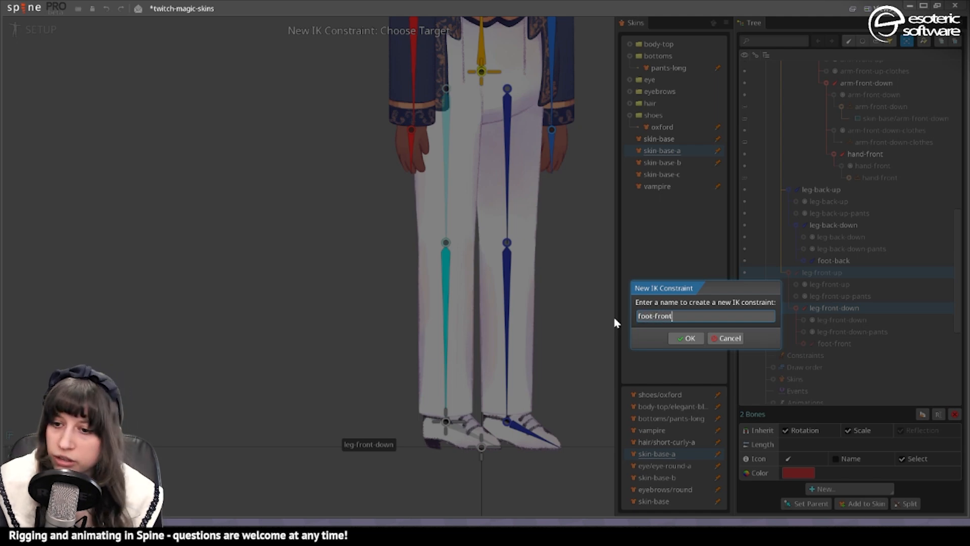
{"action": "key", "text": "Return"}
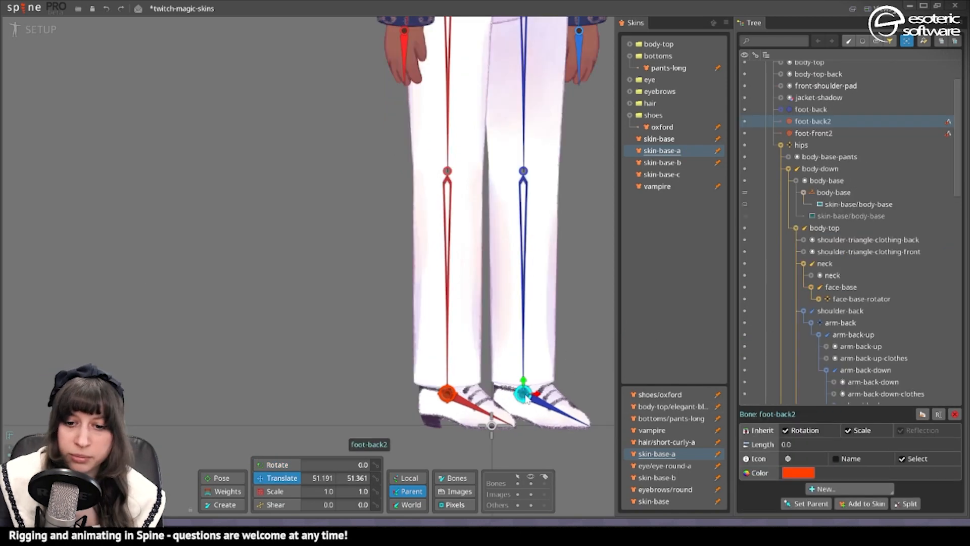
- Test the back leg's bend with the foot-back2 target, undo the move, and try the foot-back constraint's Positive option
{"action": "left_click_drag", "start_coordinate": [524, 385], "coordinate": [525, 372]}
{"action": "key", "text": "ctrl+z"}
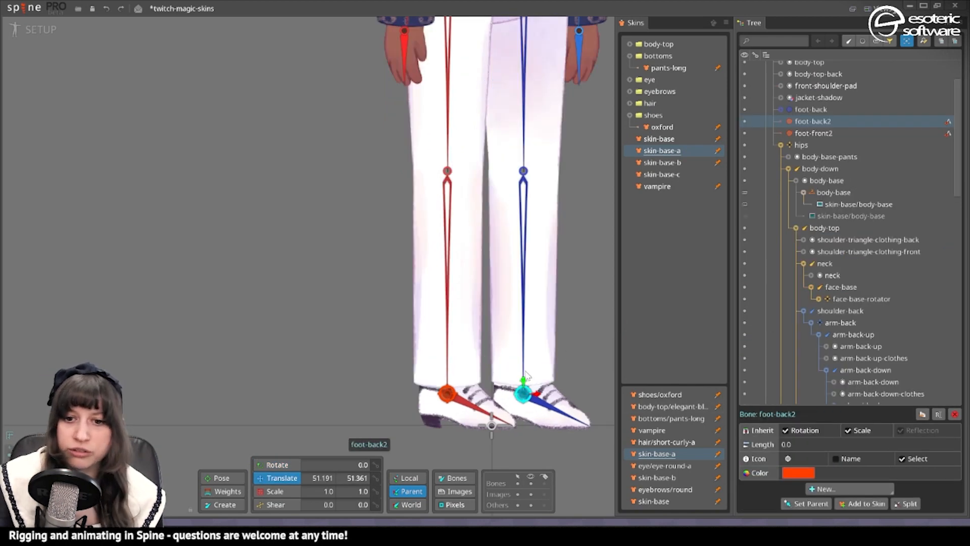
{"action": "left_click", "coordinate": [522, 377]}
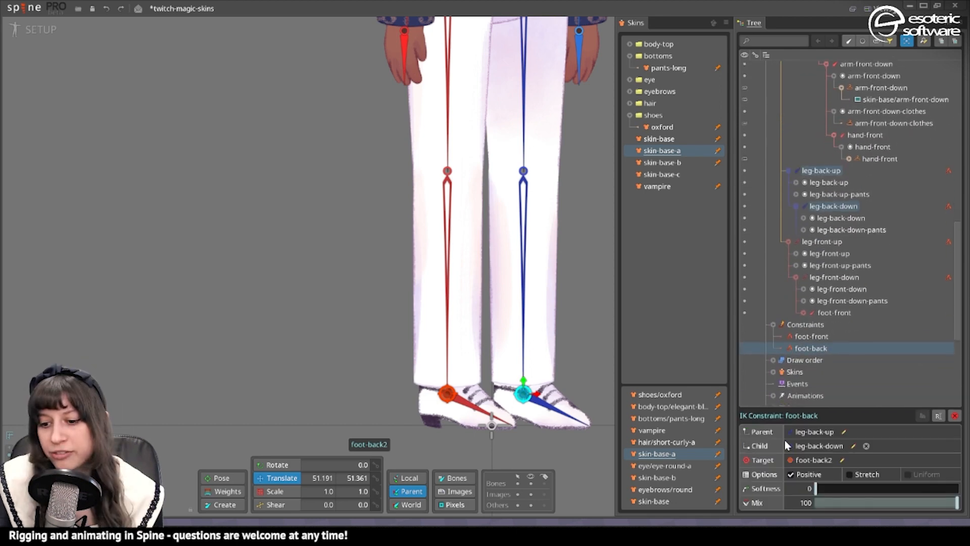
{"action": "left_click", "coordinate": [791, 475]}
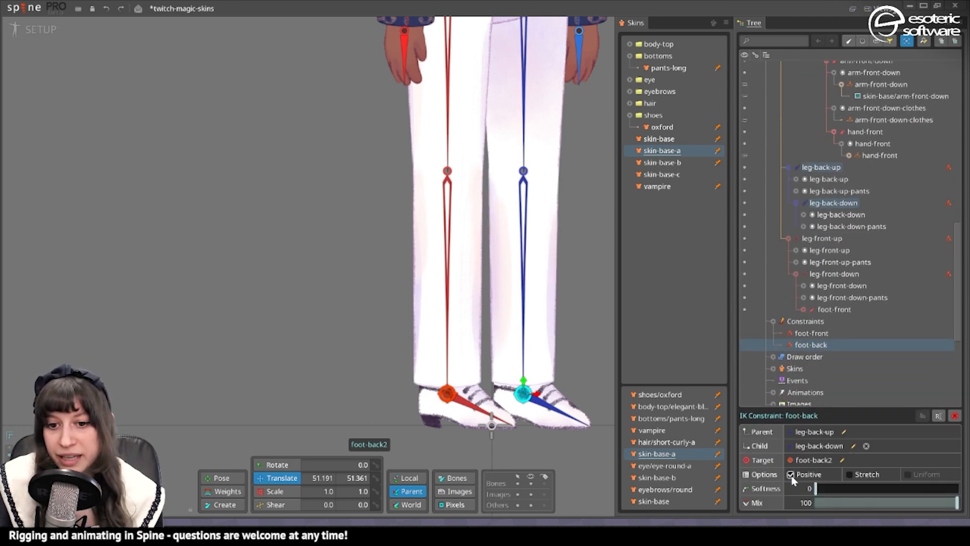
{"action": "scroll", "coordinate": [495, 253], "scroll_direction": "up", "scroll_amount": 2}
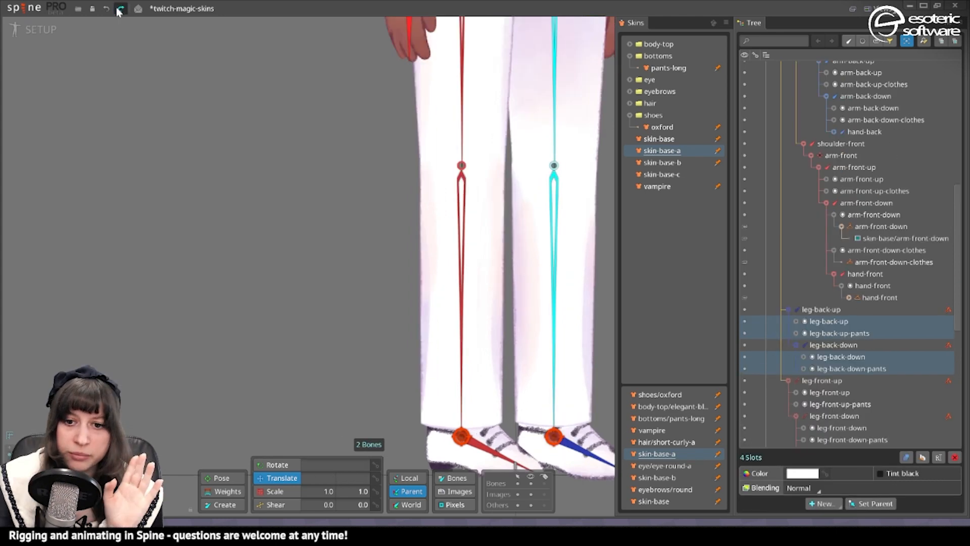
- Test the front leg's IK bend by raising the foot-front2 target slightly, and undo the move
{"action": "left_click", "coordinate": [121, 9]}
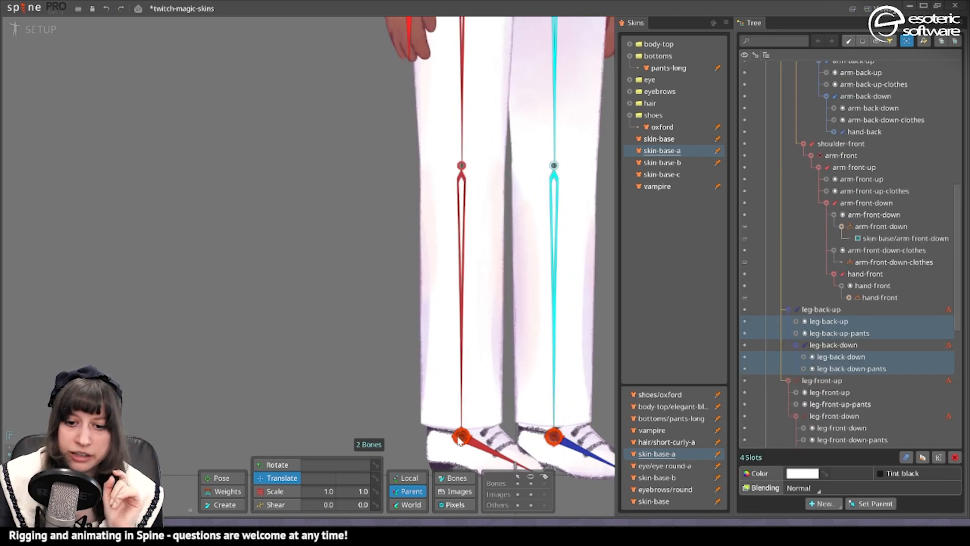
{"action": "left_click_drag", "start_coordinate": [460, 437], "coordinate": [465, 410]}
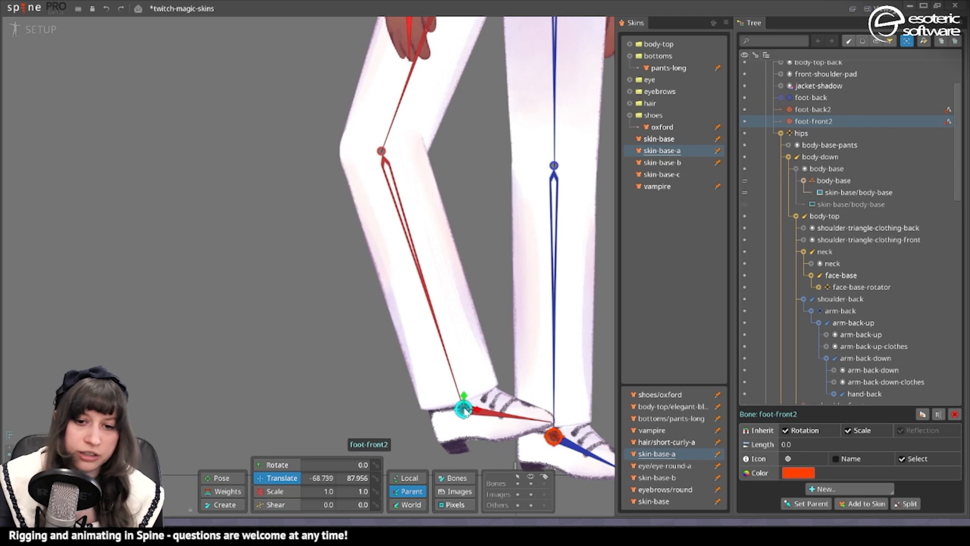
{"action": "key", "text": "ctrl+z"}
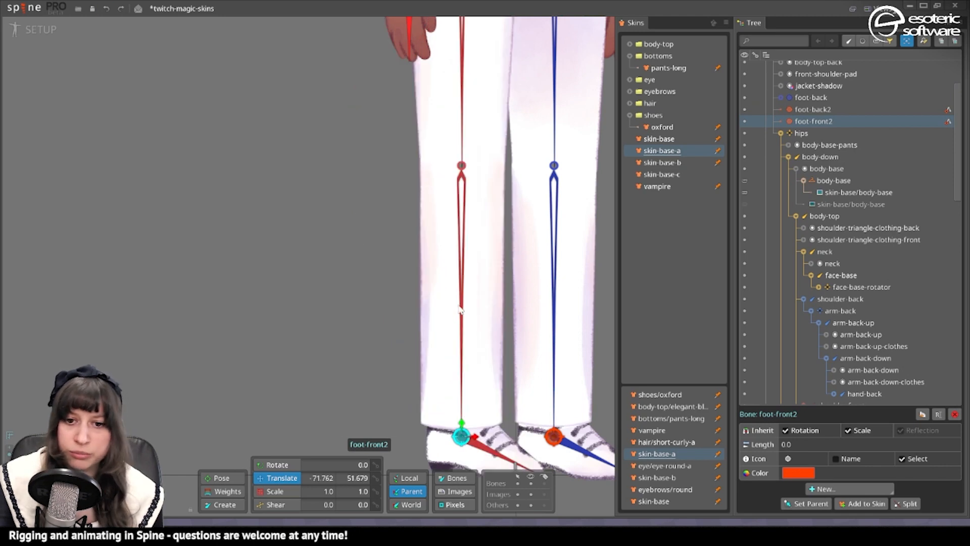
- Try turning off the Positive option of the foot-front IK constraint, and undo the change
{"action": "left_click", "coordinate": [948, 121]}
{"action": "left_click", "coordinate": [790, 475]}
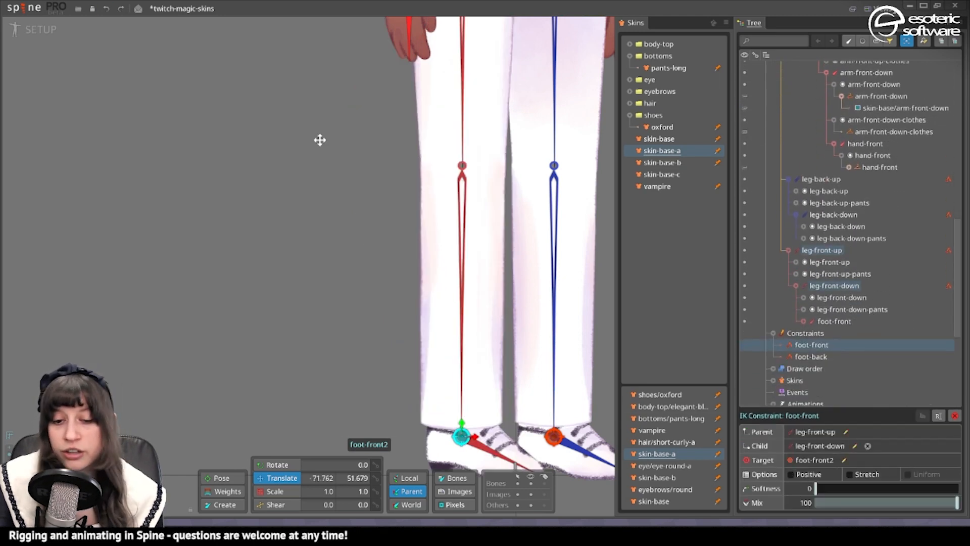
{"action": "key", "text": "ctrl+z"}
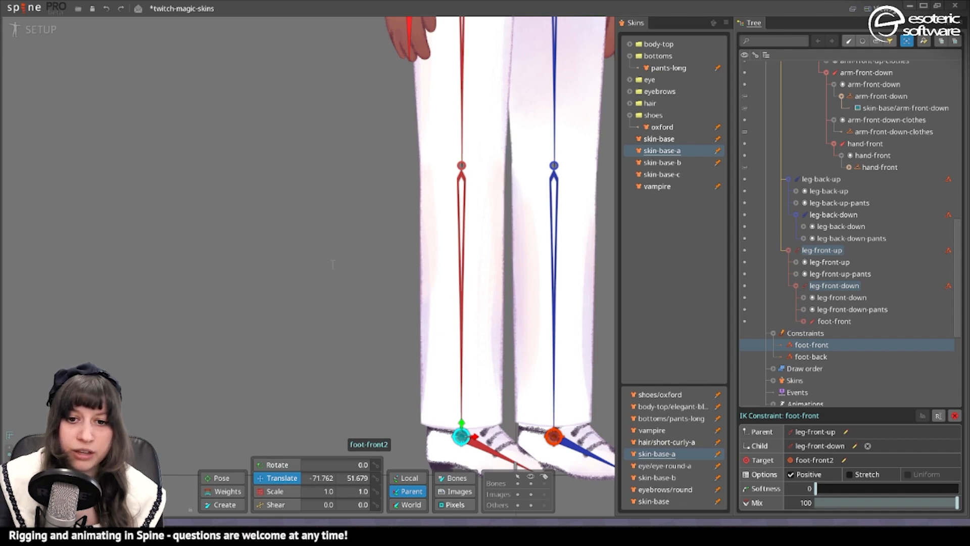
- Examine how the leg-front-up and leg-front-down bones line up at the front knee
{"action": "scroll", "coordinate": [433, 251], "scroll_direction": "down", "scroll_amount": 2}
{"action": "scroll", "coordinate": [440, 243], "scroll_direction": "up", "scroll_amount": 6}
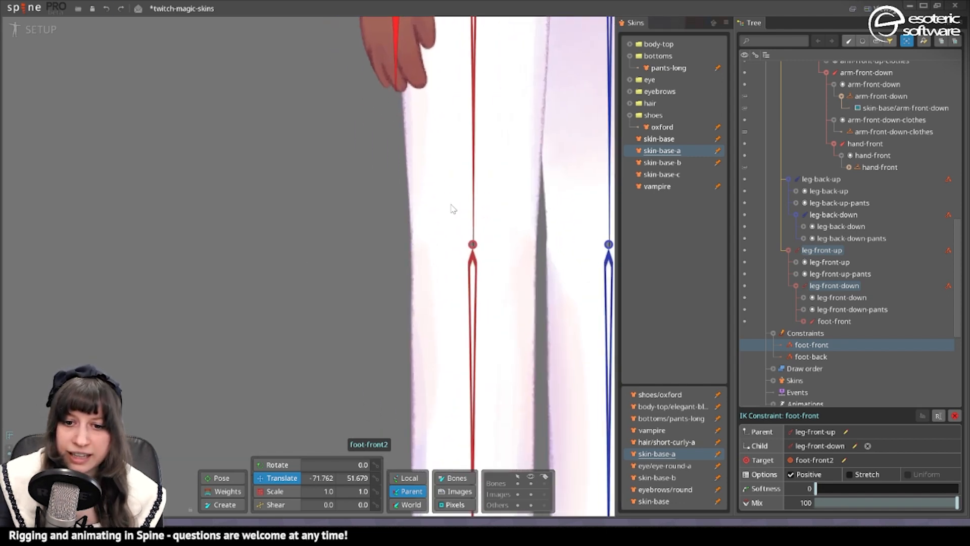
{"action": "scroll", "coordinate": [485, 258], "scroll_direction": "down", "scroll_amount": 3}
{"action": "scroll", "coordinate": [571, 278], "scroll_direction": "up", "scroll_amount": 3}
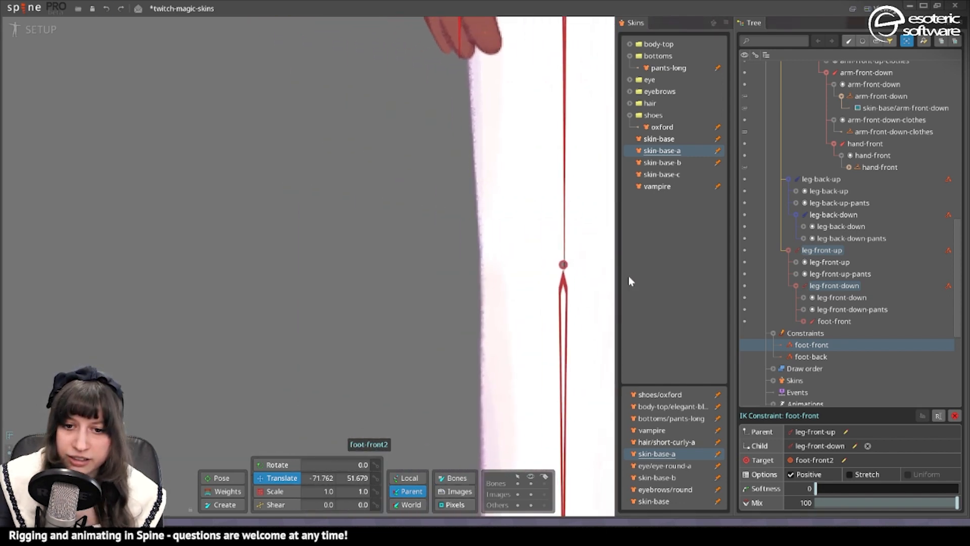
{"action": "scroll", "coordinate": [570, 280], "scroll_direction": "up", "scroll_amount": 3}
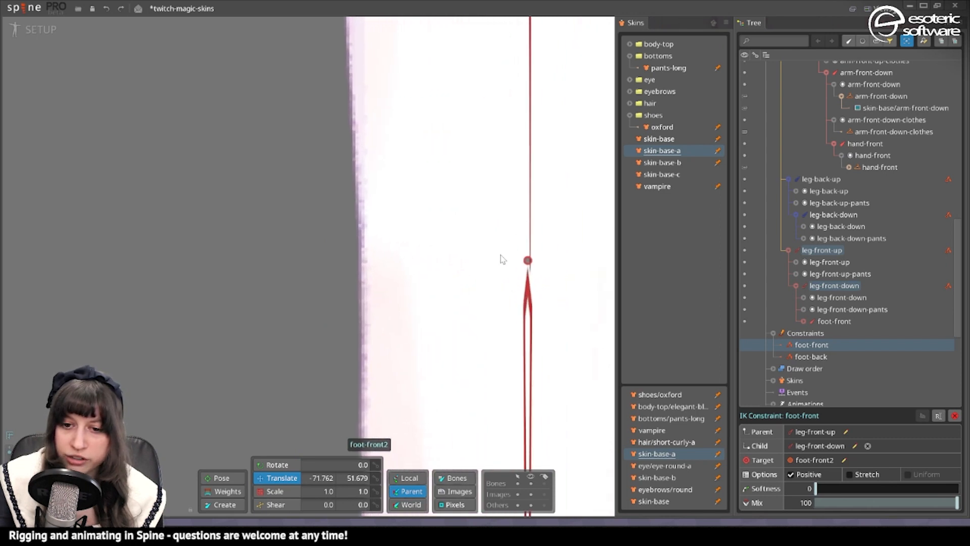
{"action": "scroll", "coordinate": [526, 268], "scroll_direction": "down", "scroll_amount": 3}
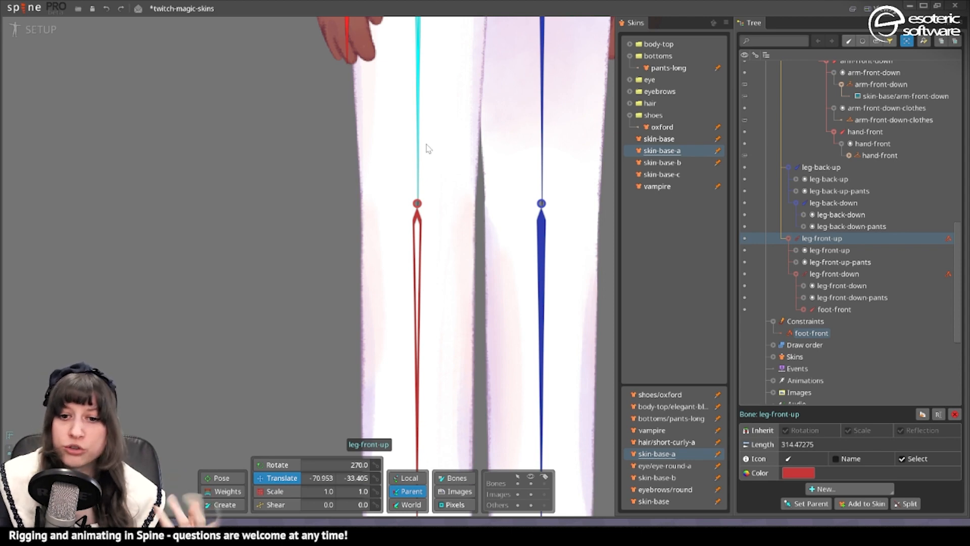
{"action": "left_click_drag", "start_coordinate": [430, 146], "coordinate": [483, 137]}
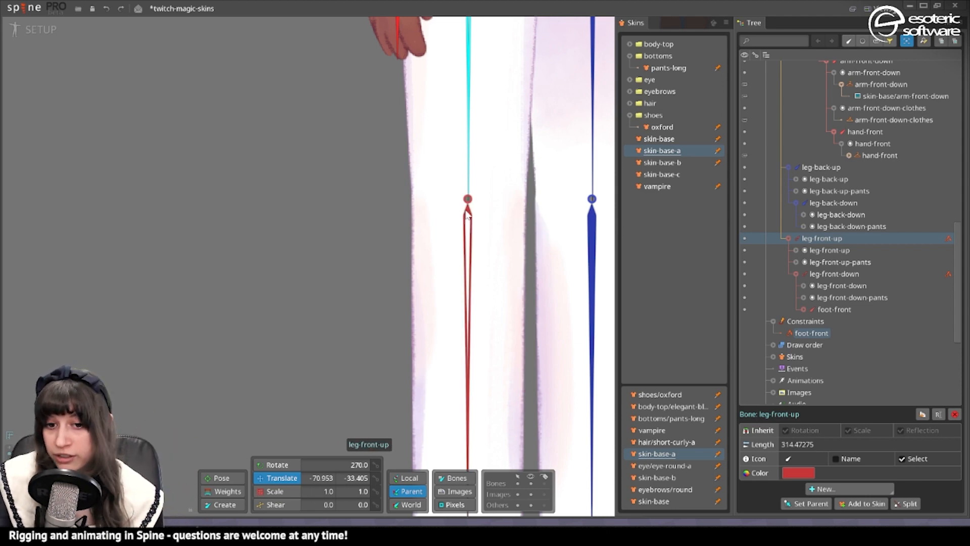
{"action": "left_click_drag", "start_coordinate": [468, 215], "coordinate": [463, 397]}
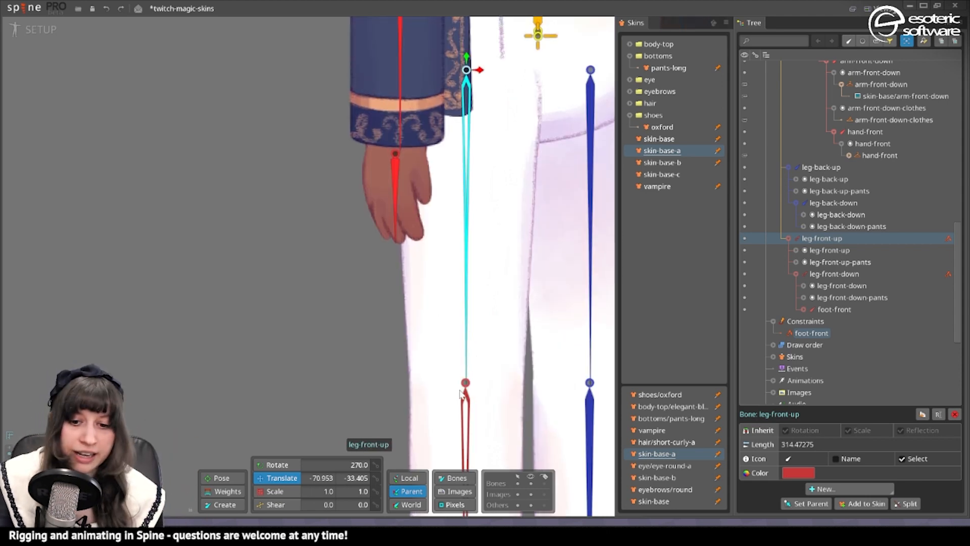
{"action": "left_click", "coordinate": [461, 395]}
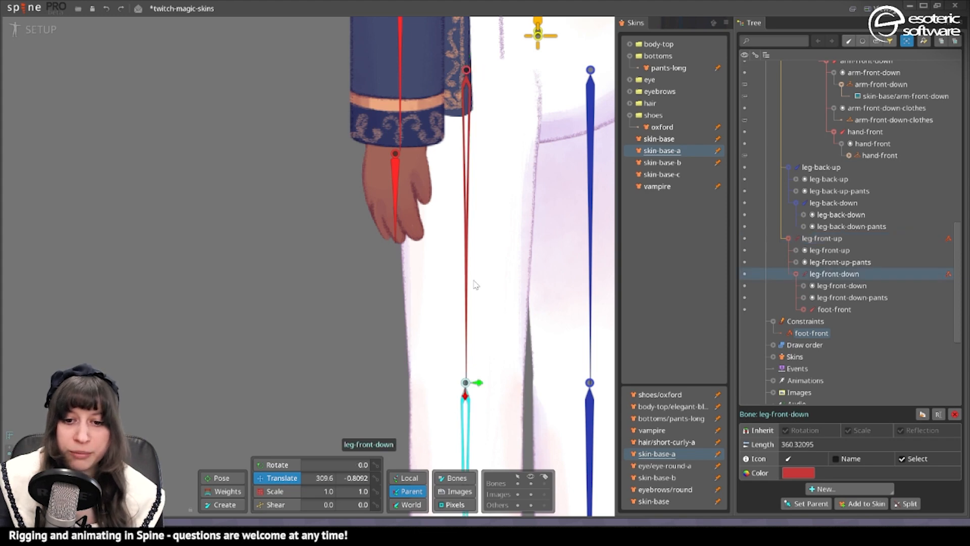
{"action": "left_click", "coordinate": [468, 261]}
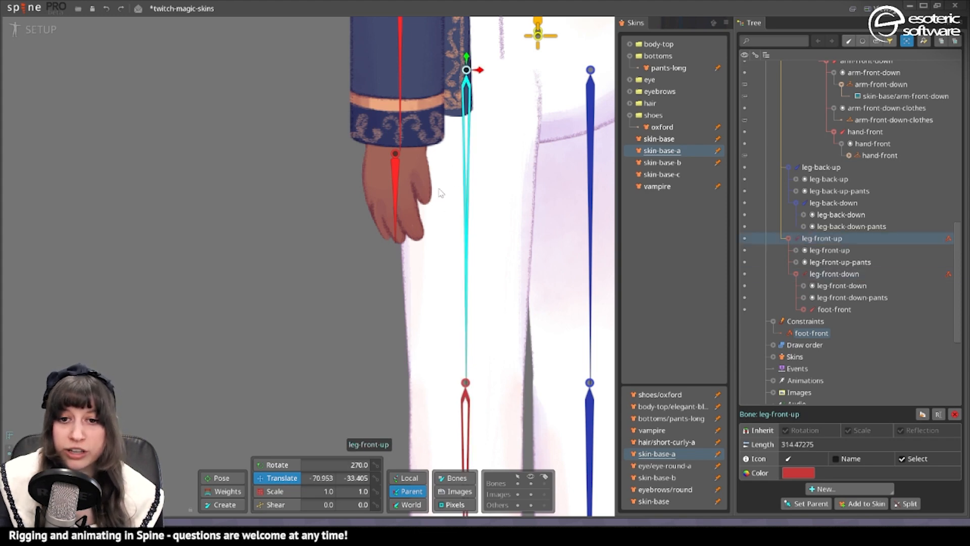
- Undo the front leg's IK constraint and inspect the knee joint between its unconstrained bones
{"action": "key", "text": "ctrl+z"}
{"action": "key", "text": "ctrl+z"}
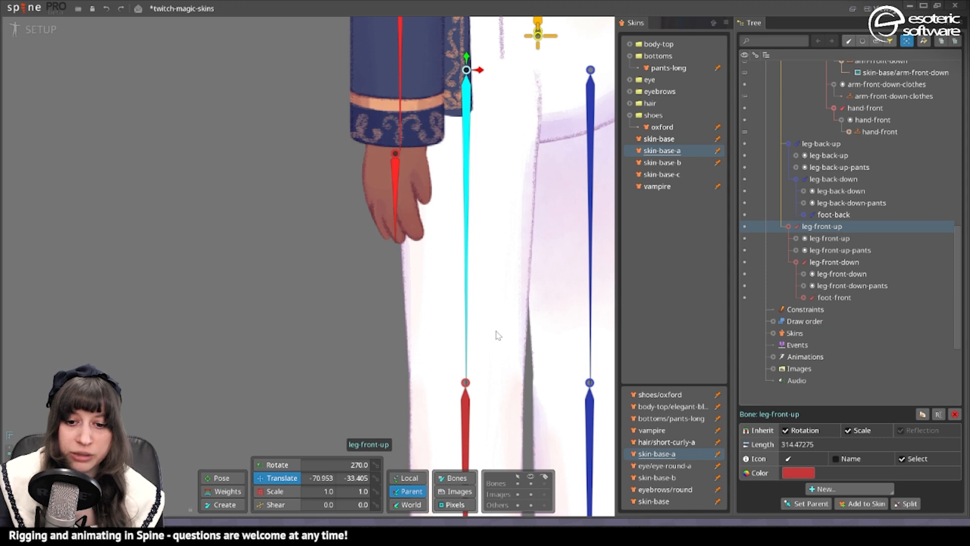
{"action": "scroll", "coordinate": [545, 354], "scroll_direction": "down", "scroll_amount": 1}
{"action": "left_click_drag", "start_coordinate": [561, 368], "coordinate": [549, 318]}
{"action": "scroll", "coordinate": [462, 322], "scroll_direction": "up", "scroll_amount": 5}
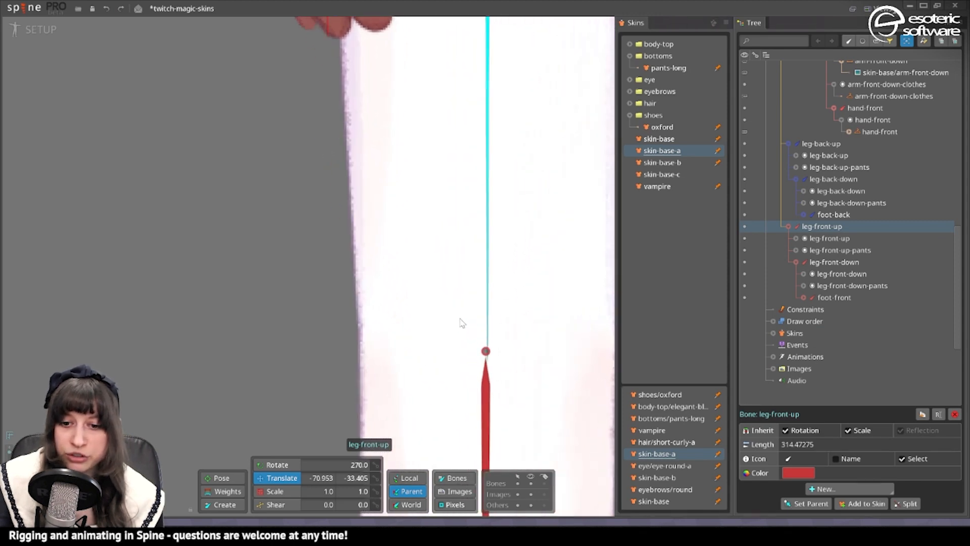
{"action": "left_click_drag", "start_coordinate": [496, 363], "coordinate": [508, 327]}
{"action": "left_click_drag", "start_coordinate": [582, 359], "coordinate": [491, 317]}
{"action": "left_click_drag", "start_coordinate": [423, 290], "coordinate": [459, 298]}
{"action": "scroll", "coordinate": [431, 290], "scroll_direction": "up", "scroll_amount": 5}
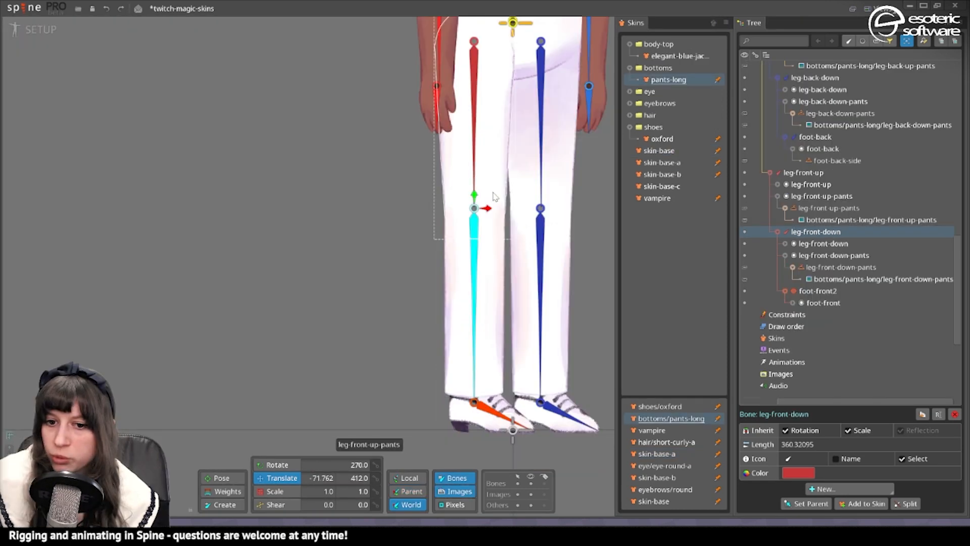
- Try moving the leg-front-down bone's origin up to the hip joint of leg-front-up, and undo the move
{"action": "left_click_drag", "start_coordinate": [474, 207], "coordinate": [483, 33]}
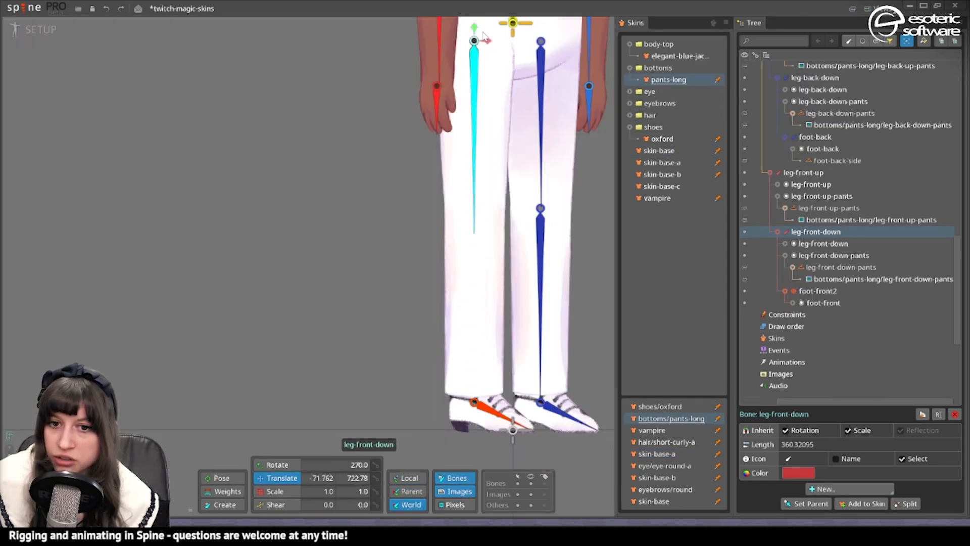
{"action": "key", "text": "ctrl+z"}
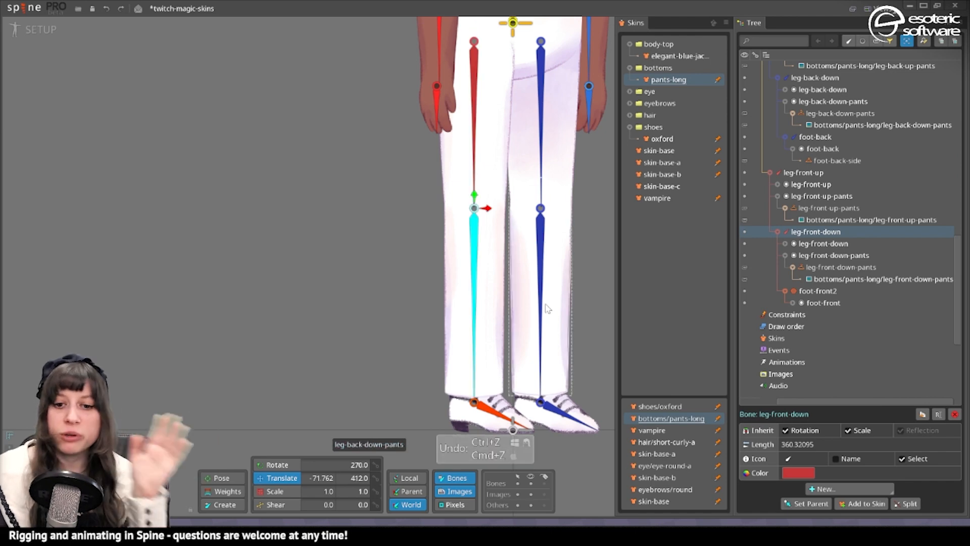
{"action": "left_click", "coordinate": [475, 63]}
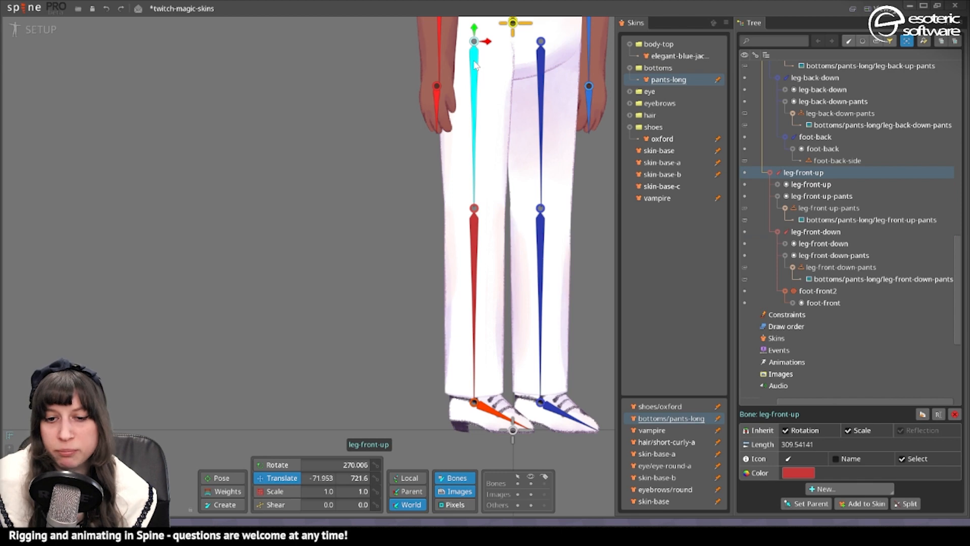
- Duplicate the leg-front-down bone together with its attachments and foot bone
{"action": "left_click", "coordinate": [477, 256]}
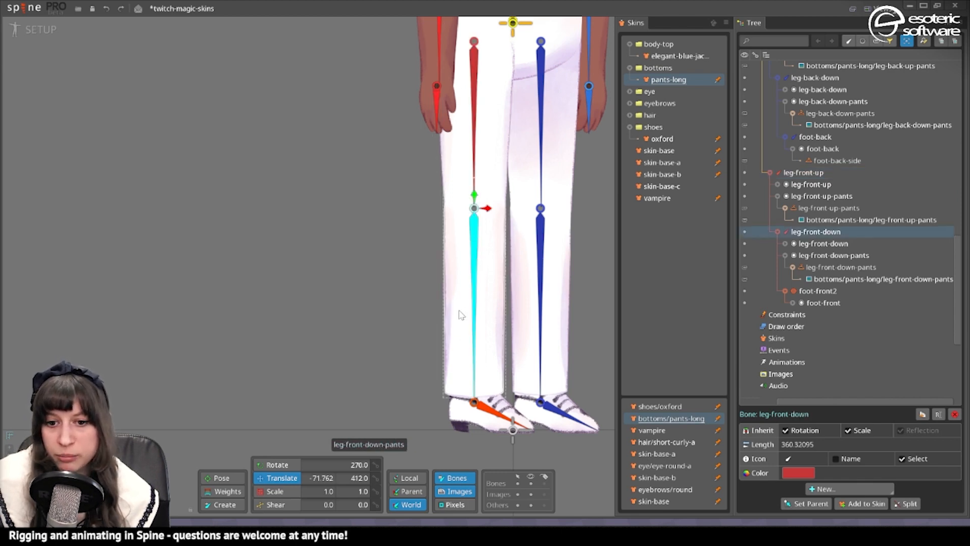
{"action": "key", "text": "ctrl+d"}
{"action": "key", "text": "Return"}
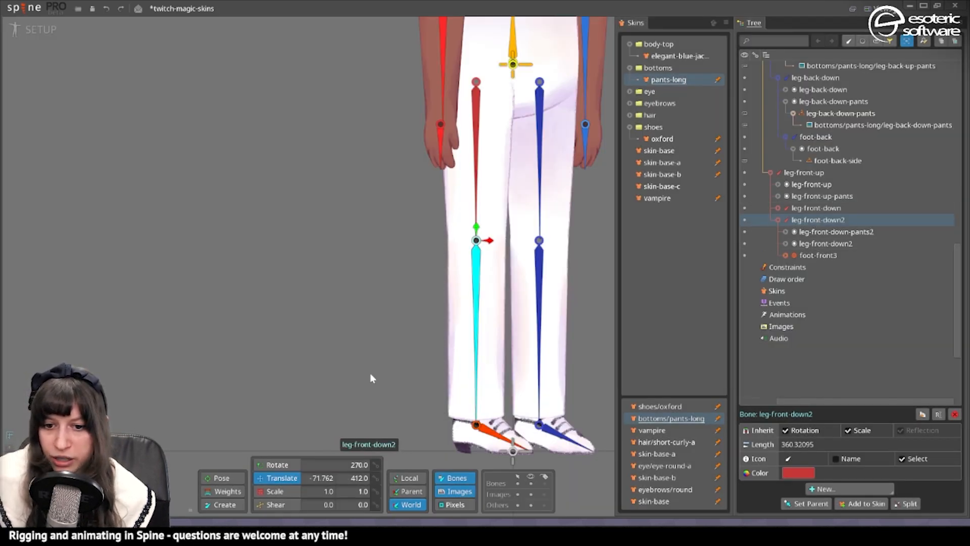
- Move leg-front-down2 to the hip by giving it leg-front-up's world Y translation of 721.5952, and shorten it to end at the knee
{"action": "left_click", "coordinate": [478, 105]}
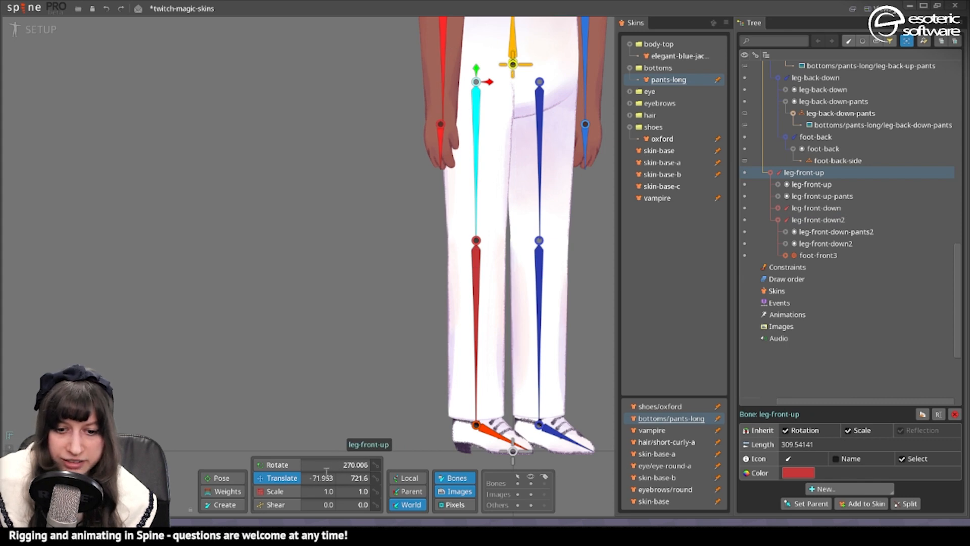
{"action": "left_click", "coordinate": [341, 479]}
{"action": "key", "text": "ctrl+c"}
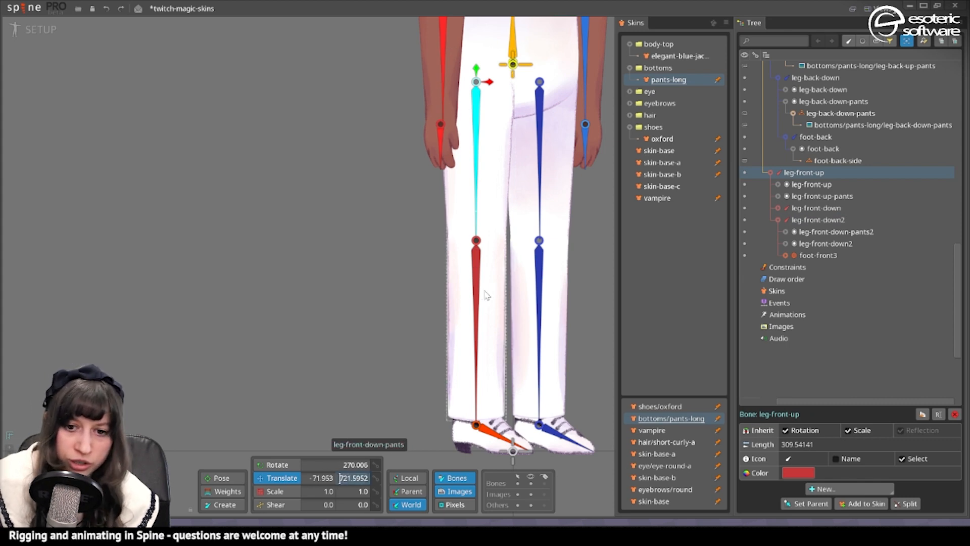
{"action": "left_click", "coordinate": [829, 208]}
{"action": "left_click", "coordinate": [831, 218]}
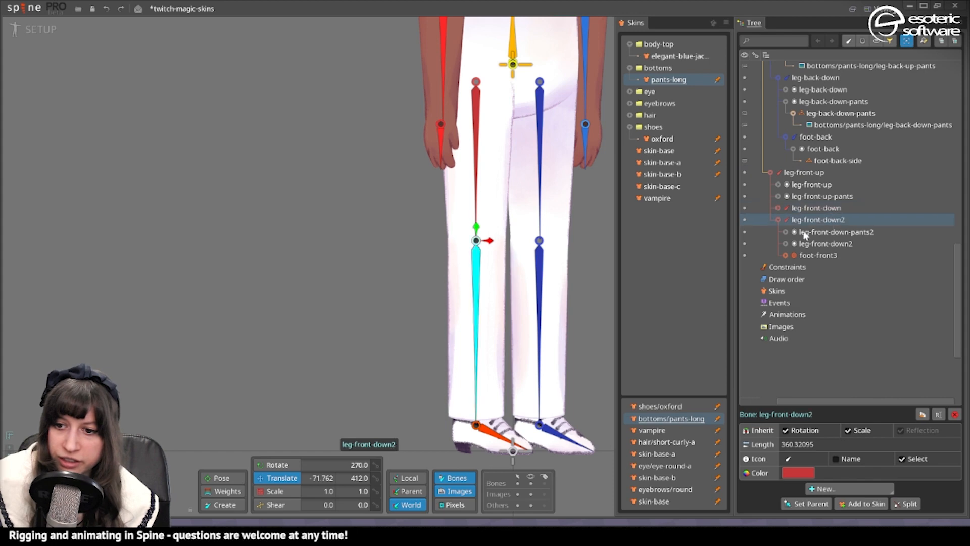
{"action": "left_click", "coordinate": [341, 478]}
{"action": "key", "text": "ctrl+v"}
{"action": "key", "text": "Return"}
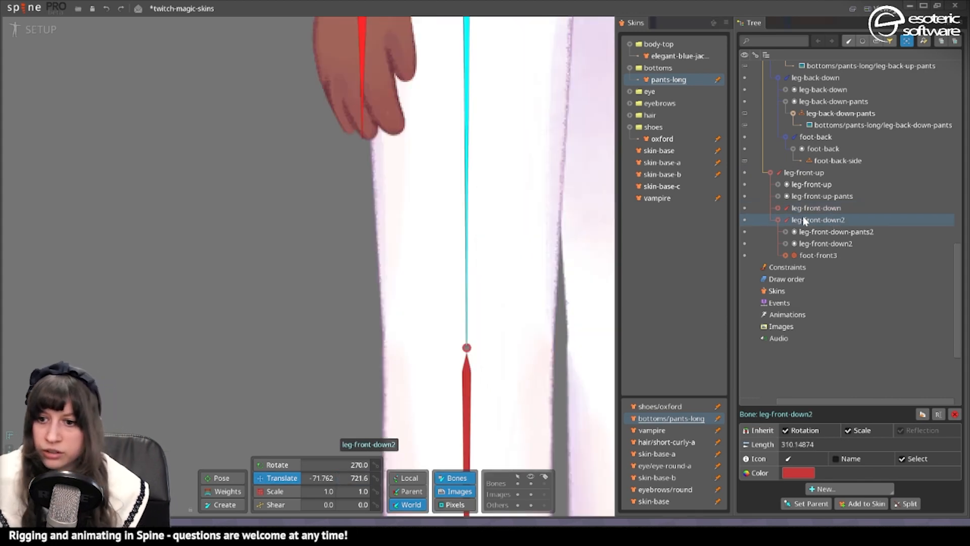
- Rename the leg-front-down2 bone and its slot as leg-front-ip
{"action": "left_click", "coordinate": [836, 222]}
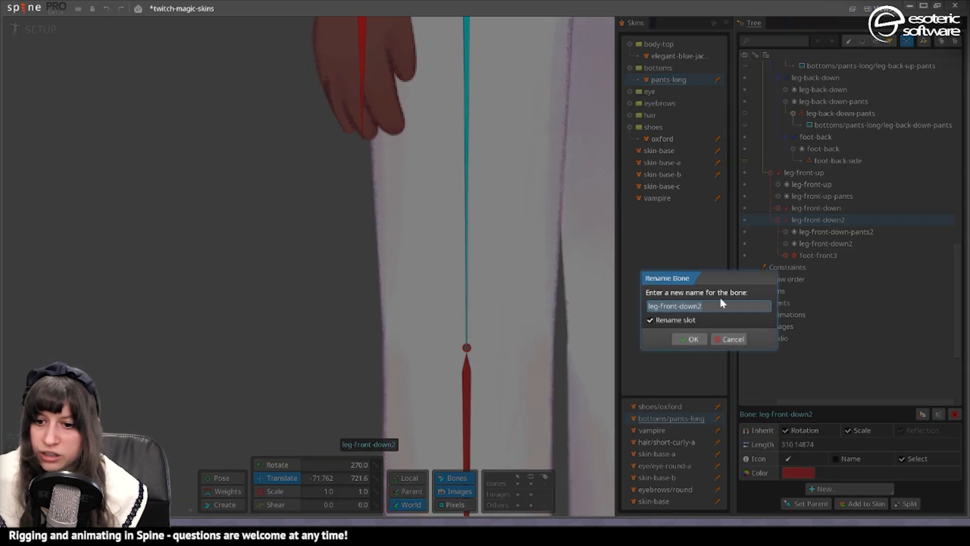
{"action": "left_click", "coordinate": [709, 309]}
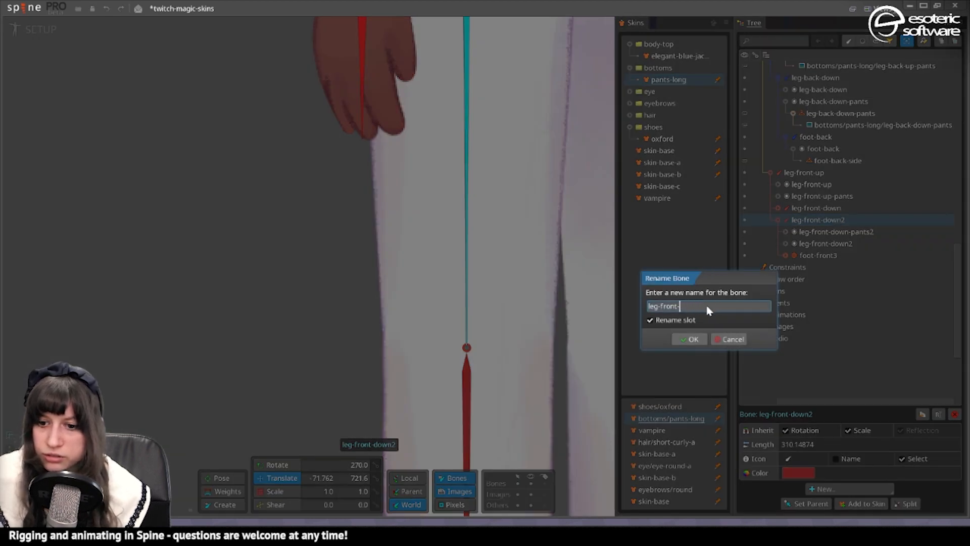
{"action": "type", "text": "ip"}
{"action": "key", "text": "Return"}
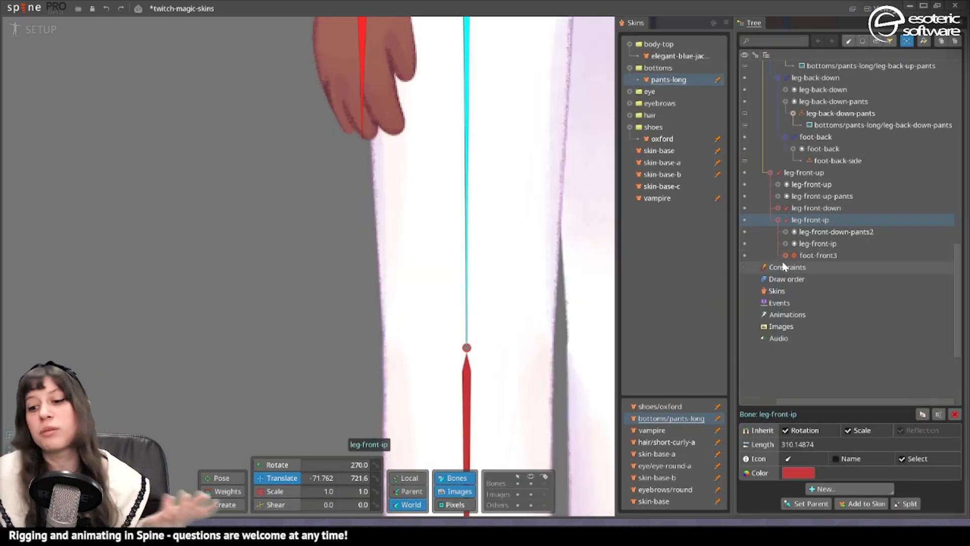
- Delete the duplicated slots leg-front-down-pants2 and leg-front-ip and the foot-front3 bone from under the leg-front-ip bone
{"action": "left_click", "coordinate": [813, 232]}
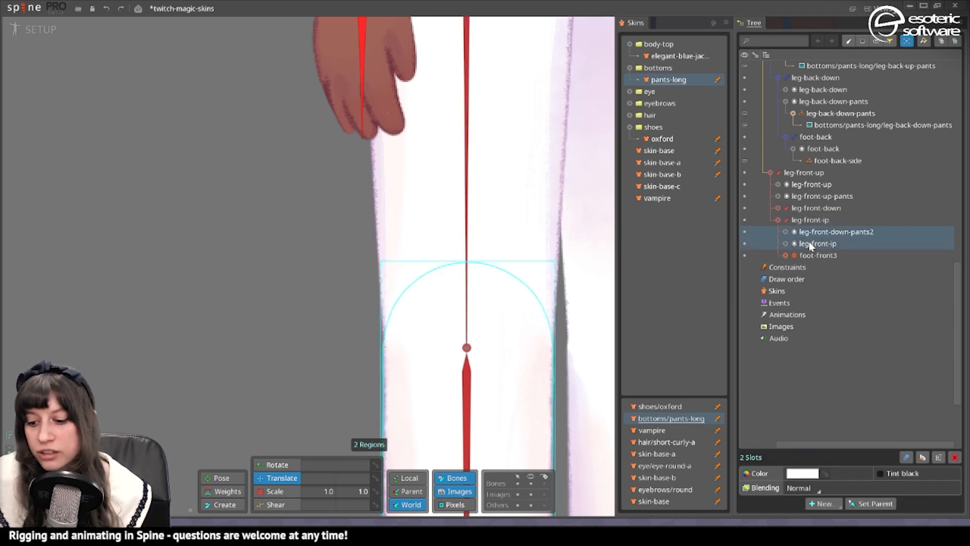
{"action": "key", "text": "Delete"}
{"action": "left_click", "coordinate": [821, 233]}
{"action": "key", "text": "Delete"}
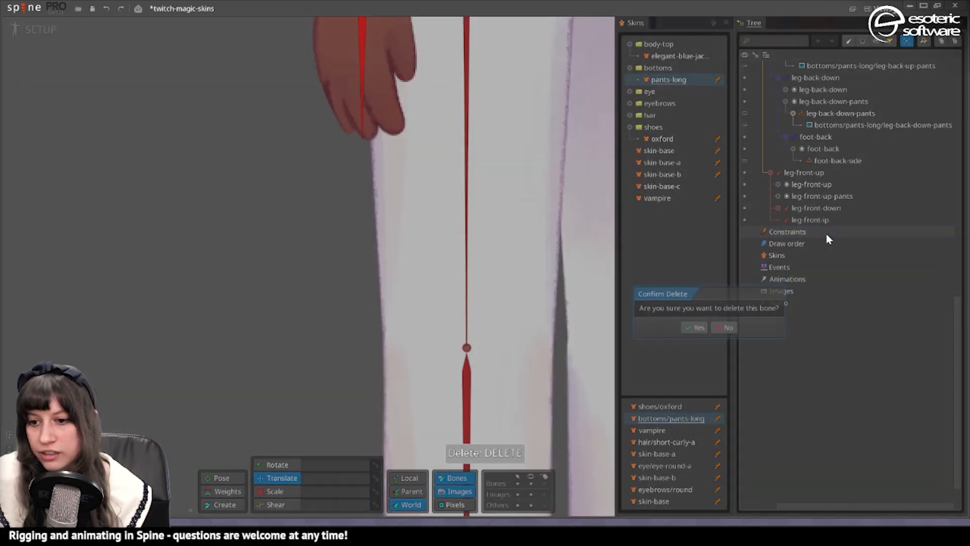
{"action": "key", "text": "Return"}
- Reparent leg-front-down under leg-front-ip, and make leg-front-ip a child of the yellow lower torso bone
{"action": "left_click", "coordinate": [822, 220]}
{"action": "left_click", "coordinate": [818, 210]}
{"action": "left_click_drag", "start_coordinate": [824, 208], "coordinate": [807, 222]}
{"action": "left_click", "coordinate": [804, 210]}
{"action": "key", "text": "p"}
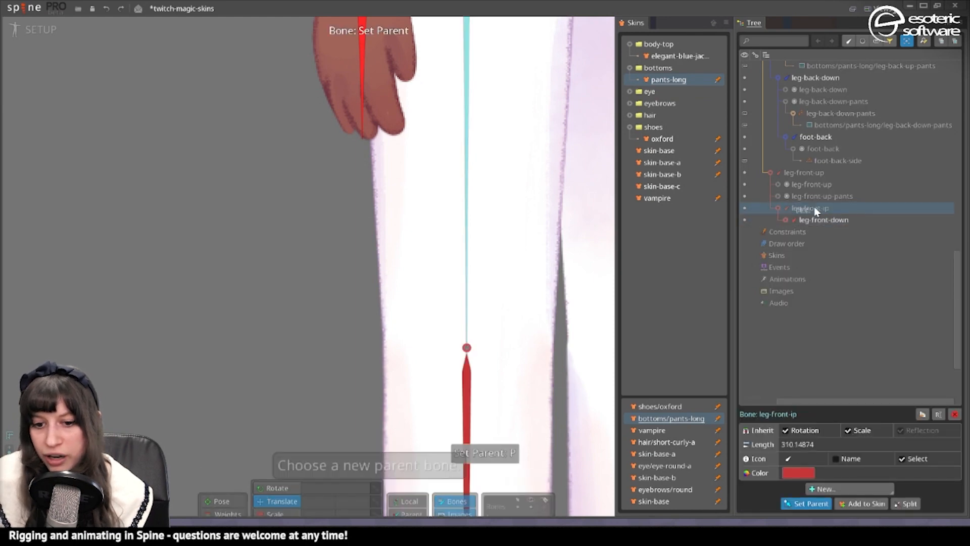
{"action": "scroll", "coordinate": [541, 202], "scroll_direction": "down", "scroll_amount": 6}
{"action": "left_click", "coordinate": [475, 214]}
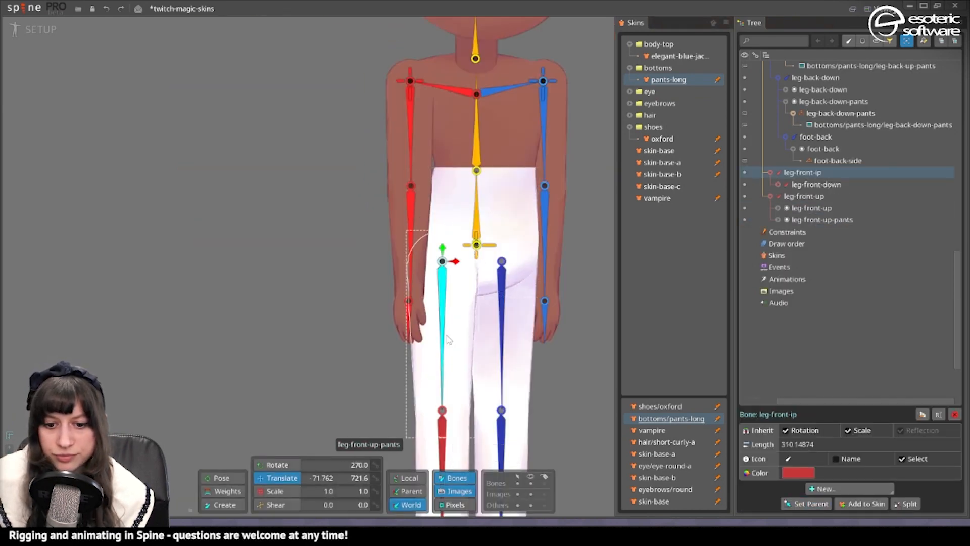
{"action": "double_click", "coordinate": [816, 174]}
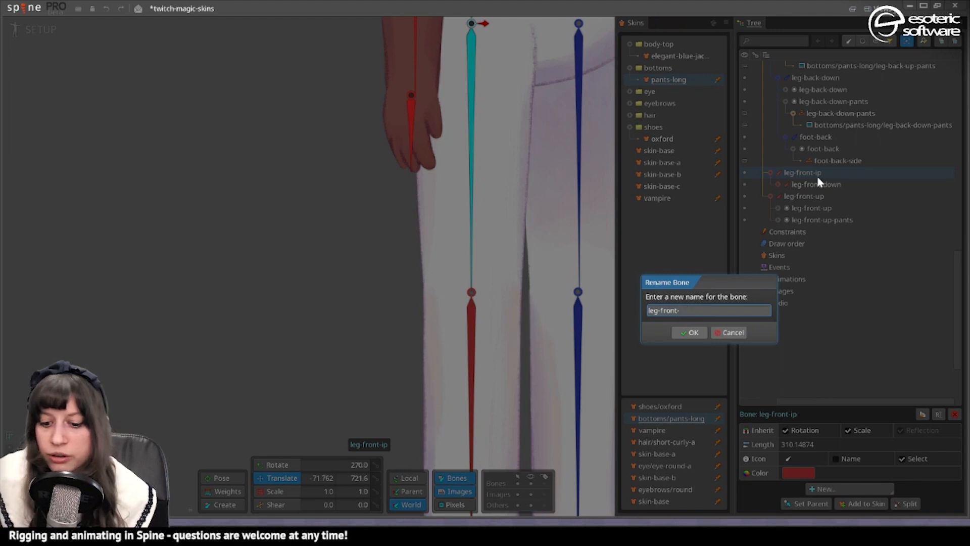
{"action": "key", "text": "Return"}
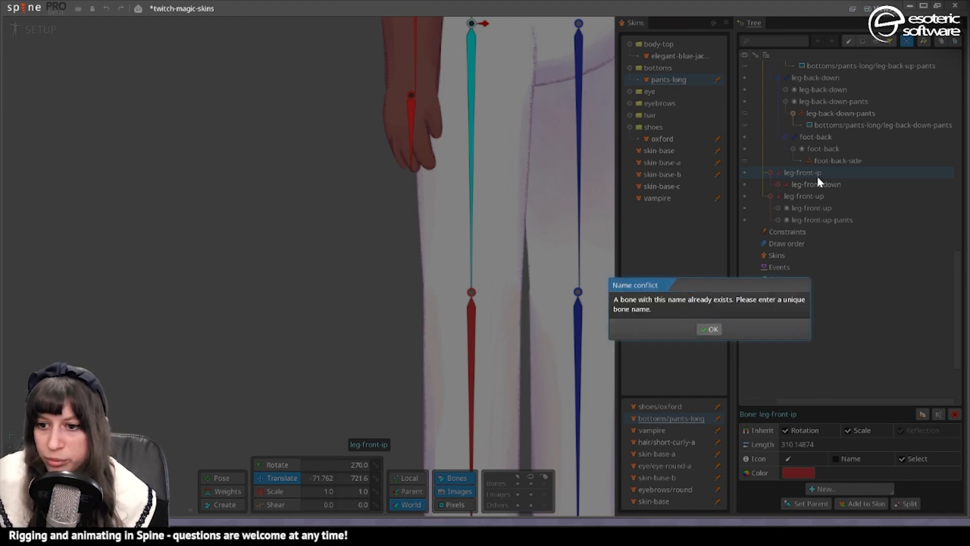
{"action": "left_click", "coordinate": [710, 334]}
{"action": "left_click", "coordinate": [727, 334]}
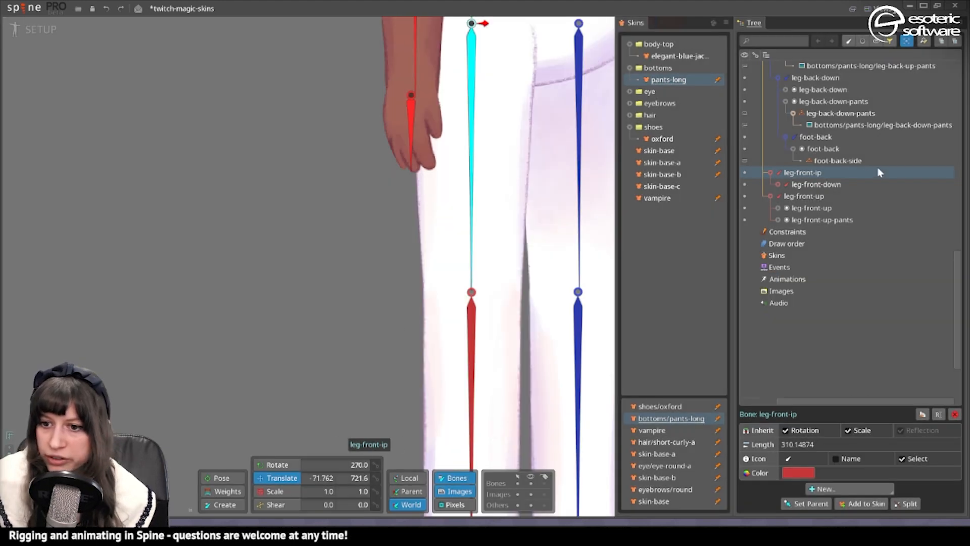
- Move the leg-front-up and leg-front-up-pants slots from the old upper leg bone to the leg-front-ip bone
{"action": "scroll", "coordinate": [809, 293], "scroll_direction": "up", "scroll_amount": 4}
{"action": "scroll", "coordinate": [809, 291], "scroll_direction": "up", "scroll_amount": 8}
{"action": "scroll", "coordinate": [808, 289], "scroll_direction": "down", "scroll_amount": 9}
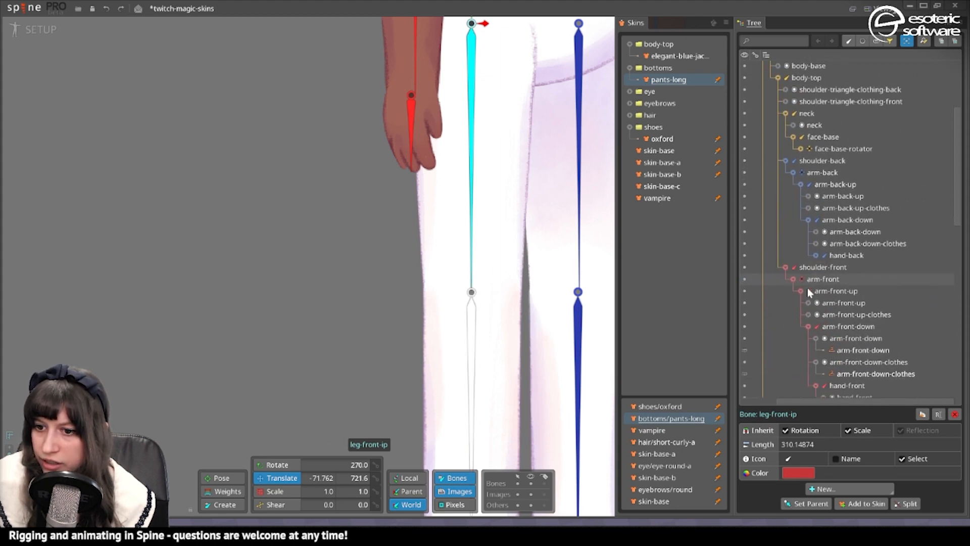
{"action": "left_click", "coordinate": [811, 304]}
{"action": "left_click", "coordinate": [810, 316]}
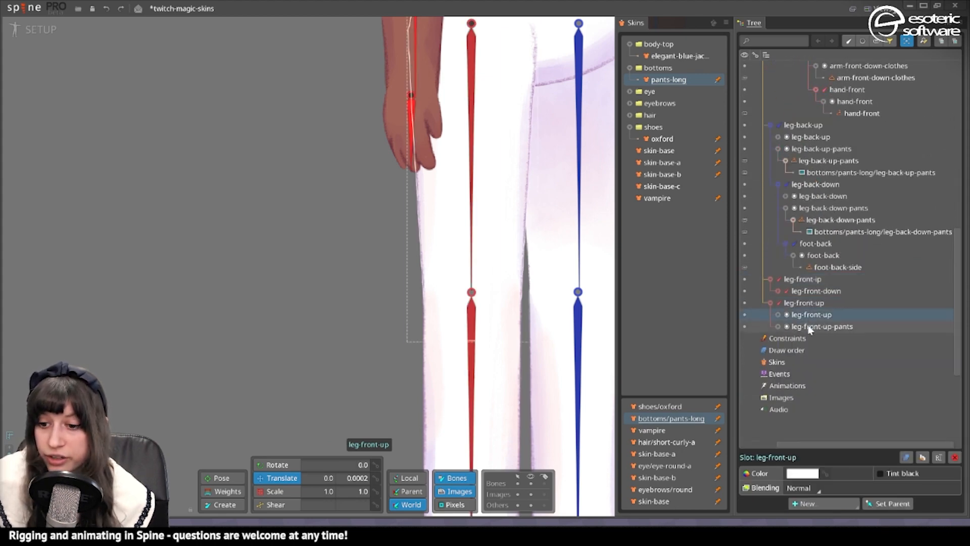
{"action": "left_click", "coordinate": [811, 327], "text": "ctrl"}
{"action": "left_click_drag", "start_coordinate": [810, 328], "coordinate": [803, 280]}
- Delete the emptied leg-front-up bone
{"action": "left_click", "coordinate": [800, 326]}
{"action": "key", "text": "Delete"}
{"action": "key", "text": "Return"}
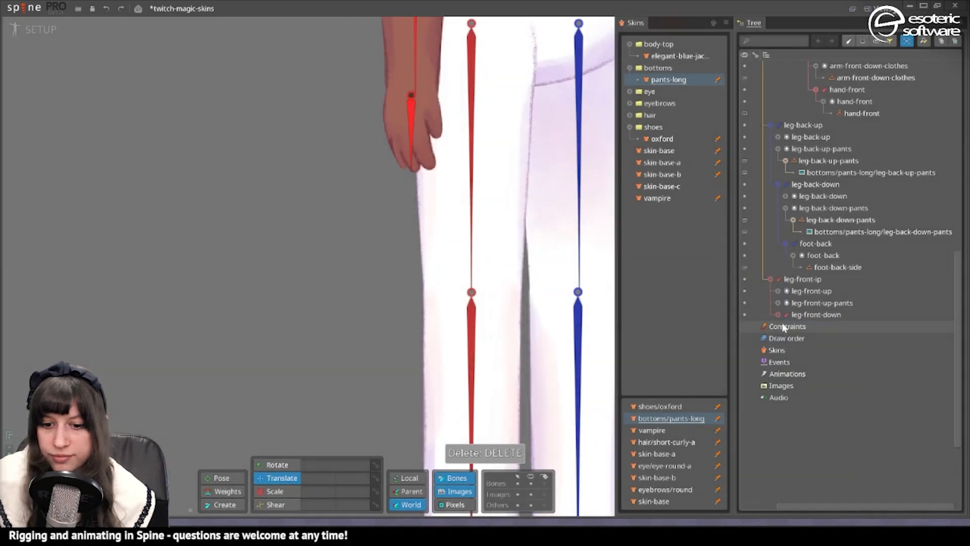
- Create an IK constraint for leg-front-ip and leg-front-down with a new target bone at the front ankle
{"action": "scroll", "coordinate": [517, 50], "scroll_direction": "down", "scroll_amount": 4}
{"action": "left_click", "coordinate": [488, 227]}
{"action": "left_click", "coordinate": [492, 88], "text": "ctrl"}
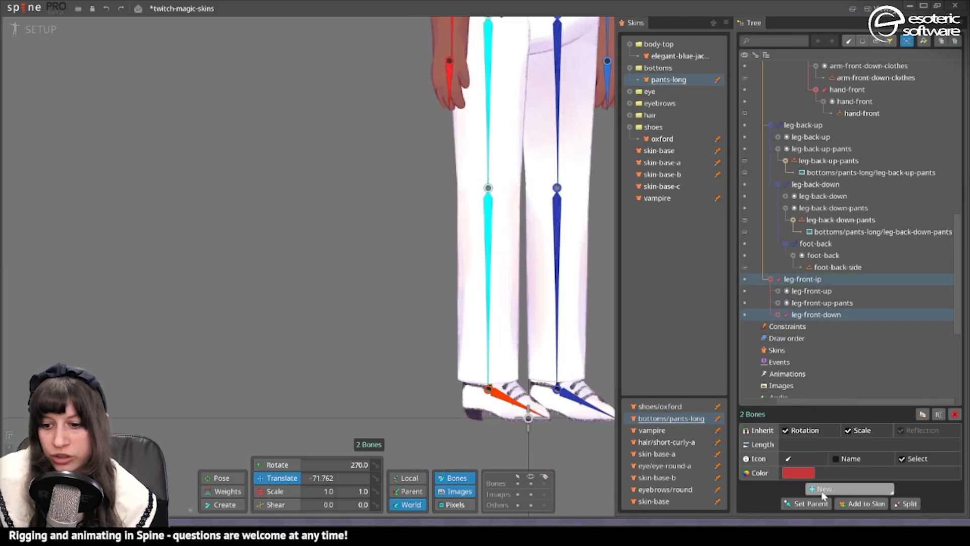
{"action": "left_click", "coordinate": [849, 489]}
{"action": "left_click", "coordinate": [833, 438]}
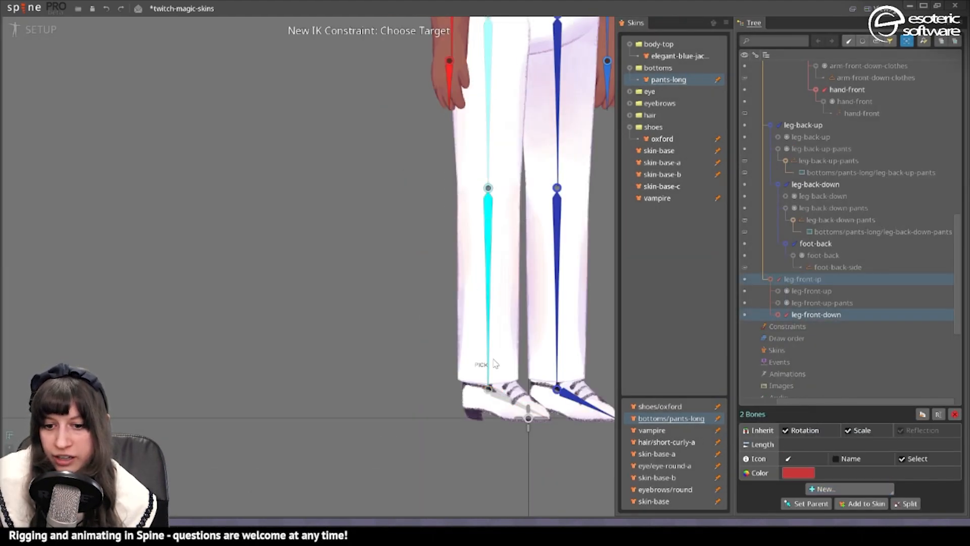
{"action": "left_click", "coordinate": [486, 328]}
{"action": "left_click", "coordinate": [674, 333]}
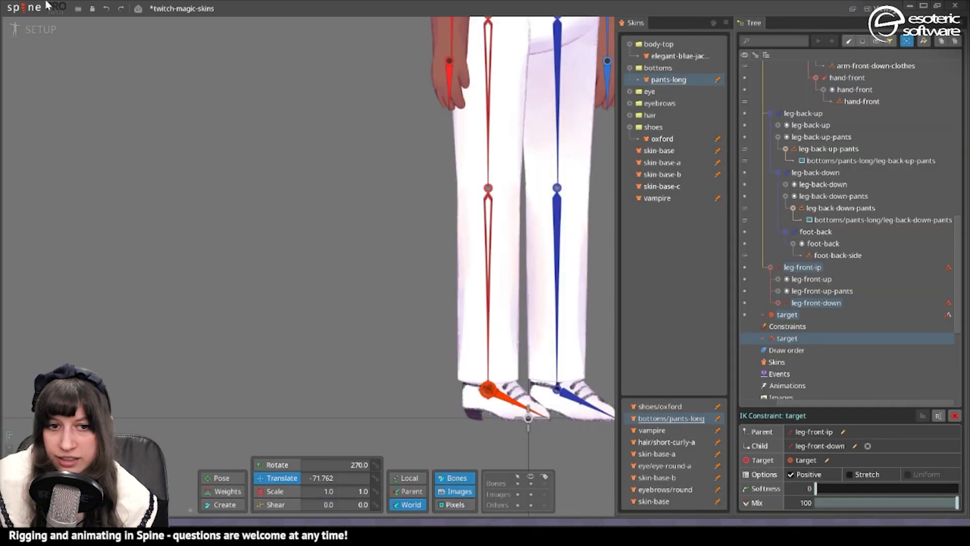
- Inspect the front leg's upper and lower pants attachments and its leg-front-ip bone
{"action": "left_click", "coordinate": [475, 242]}
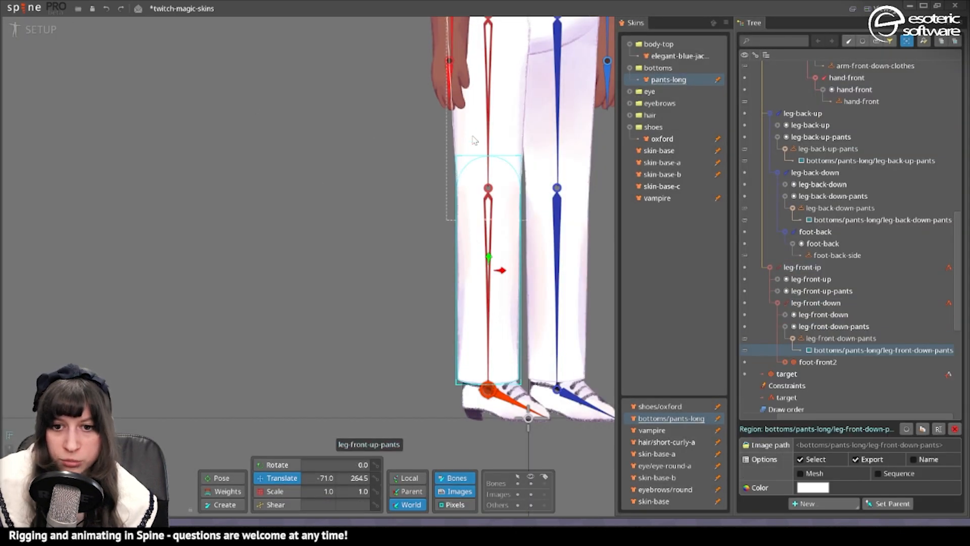
{"action": "left_click", "coordinate": [473, 136]}
{"action": "left_click", "coordinate": [469, 234]}
{"action": "left_click", "coordinate": [488, 146]}
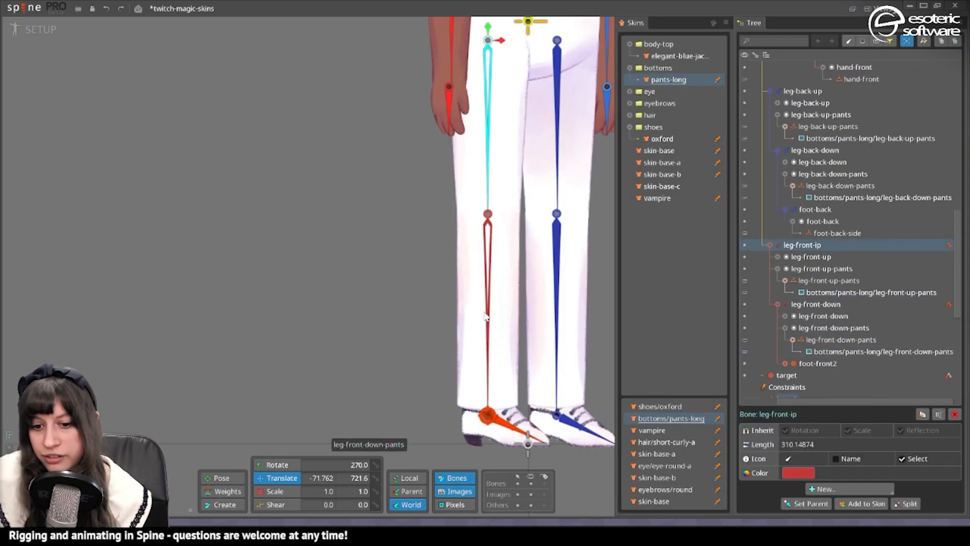
- Turn Positive off and Stretch on for the front leg's IK constraint, testing the target bone's movement and undoing the test moves
{"action": "left_click", "coordinate": [947, 246]}
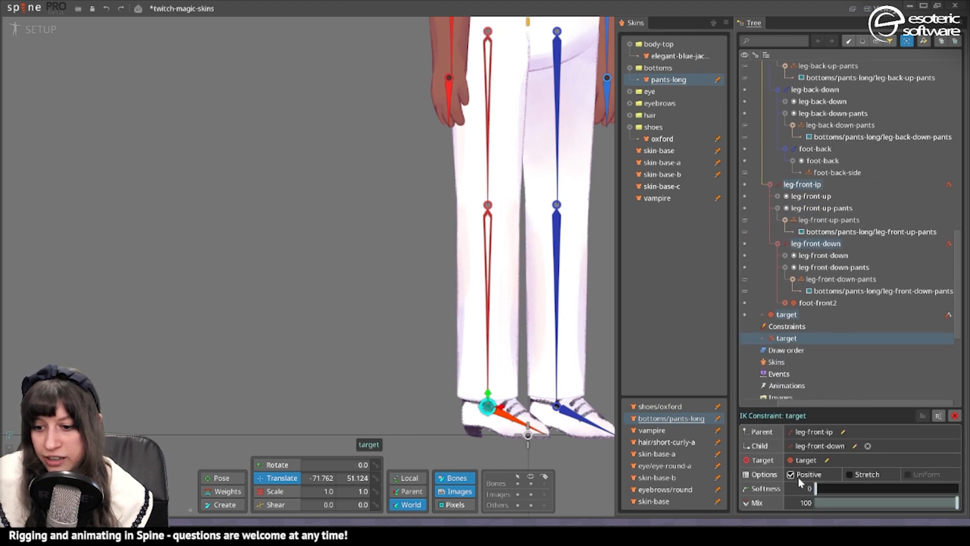
{"action": "left_click_drag", "start_coordinate": [486, 399], "coordinate": [494, 363]}
{"action": "key", "text": "ctrl+z"}
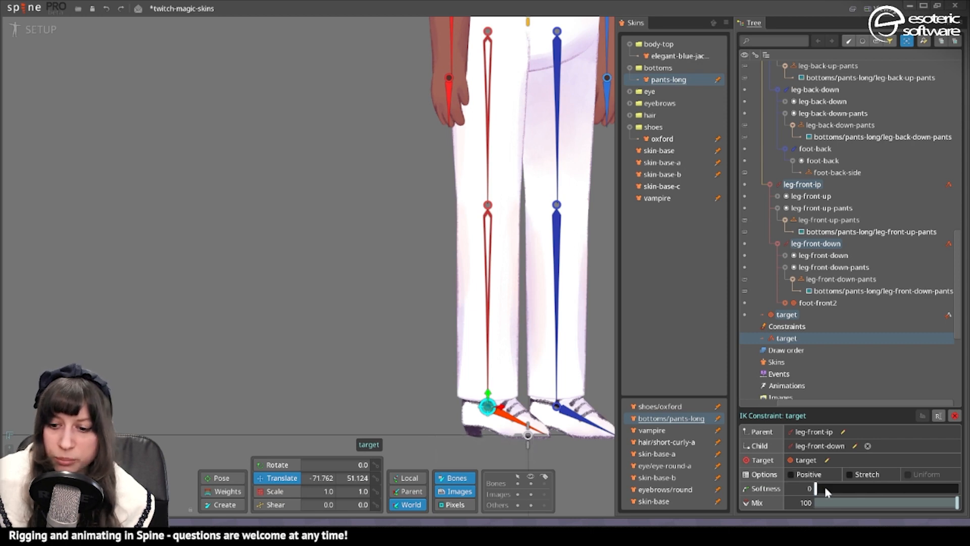
{"action": "left_click", "coordinate": [852, 475]}
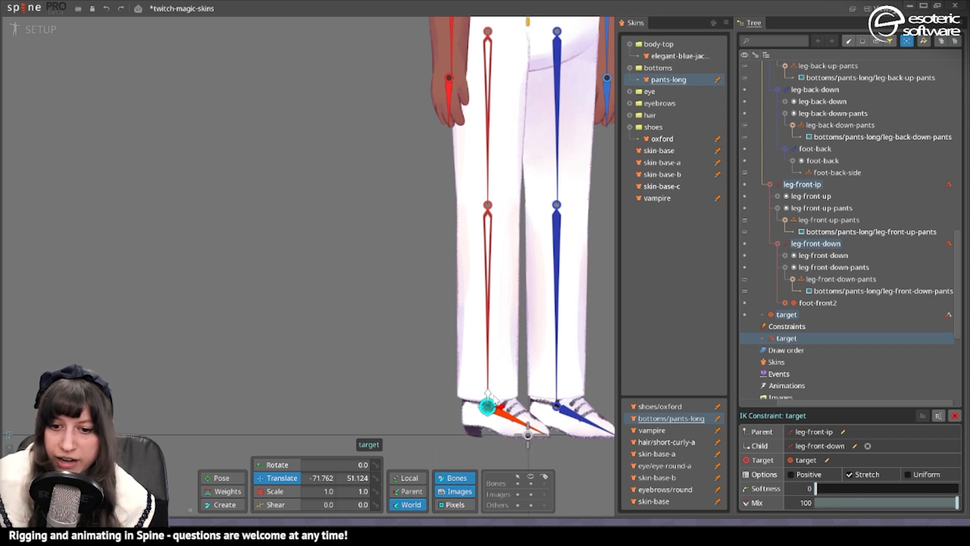
{"action": "key", "text": "ctrl+z"}
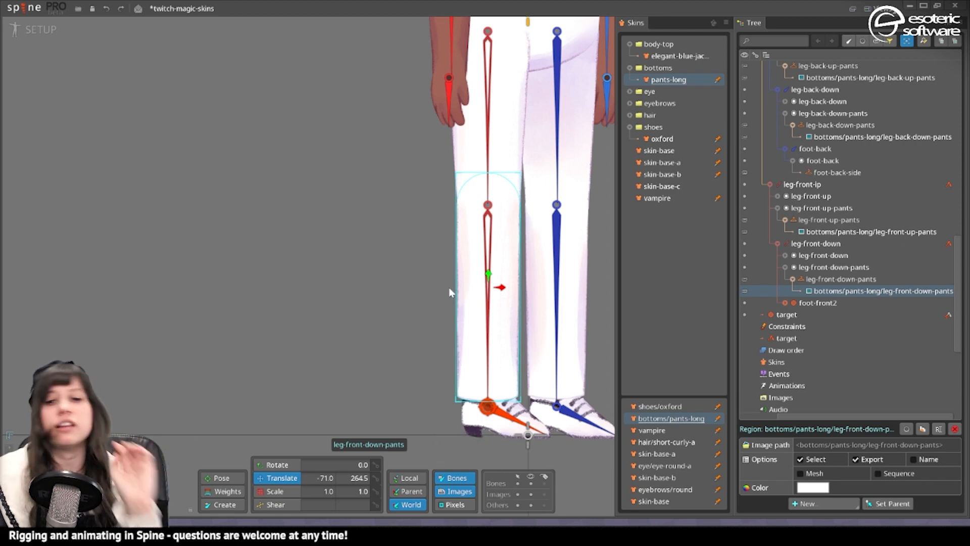
- Save the project and duplicate the leg-back-down bone together with its animation keys
{"action": "left_click", "coordinate": [557, 242]}
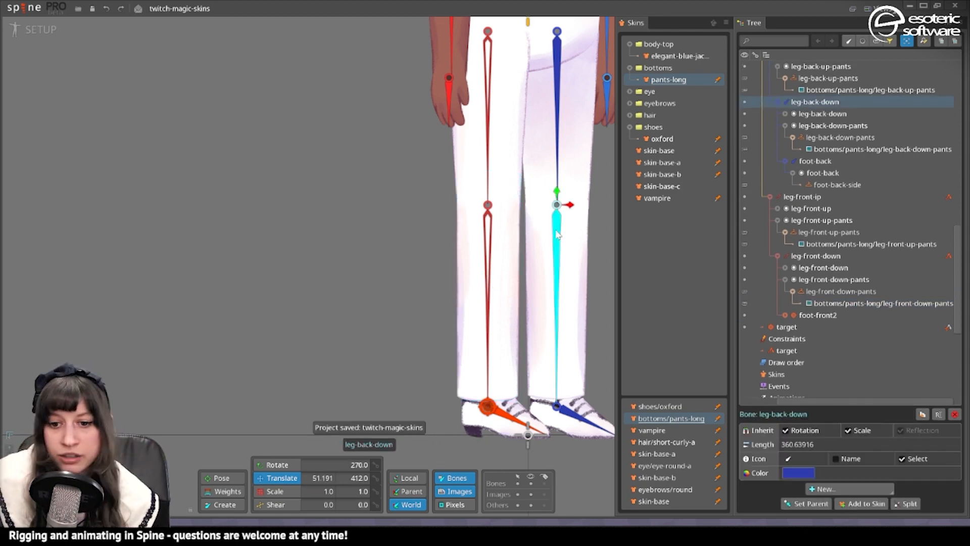
{"action": "left_click", "coordinate": [558, 160]}
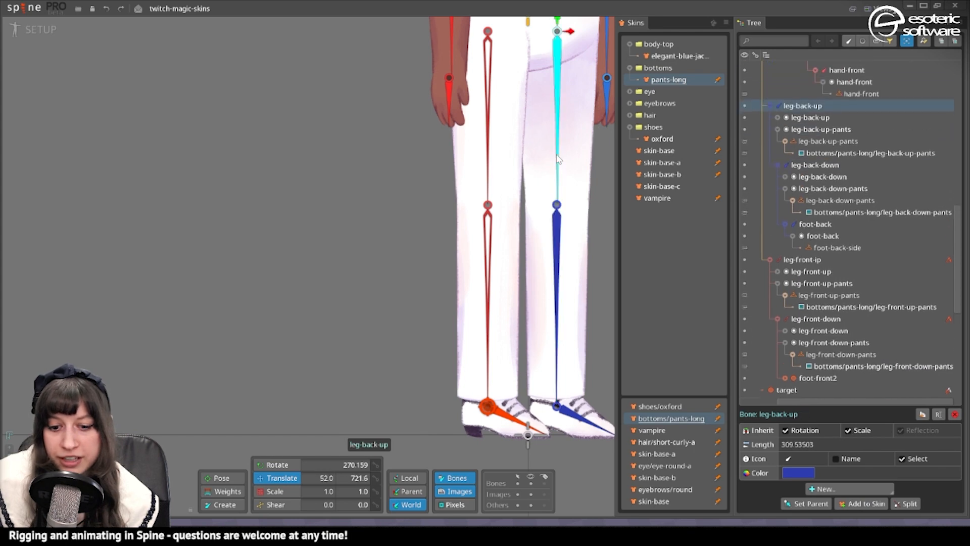
{"action": "left_click", "coordinate": [557, 258]}
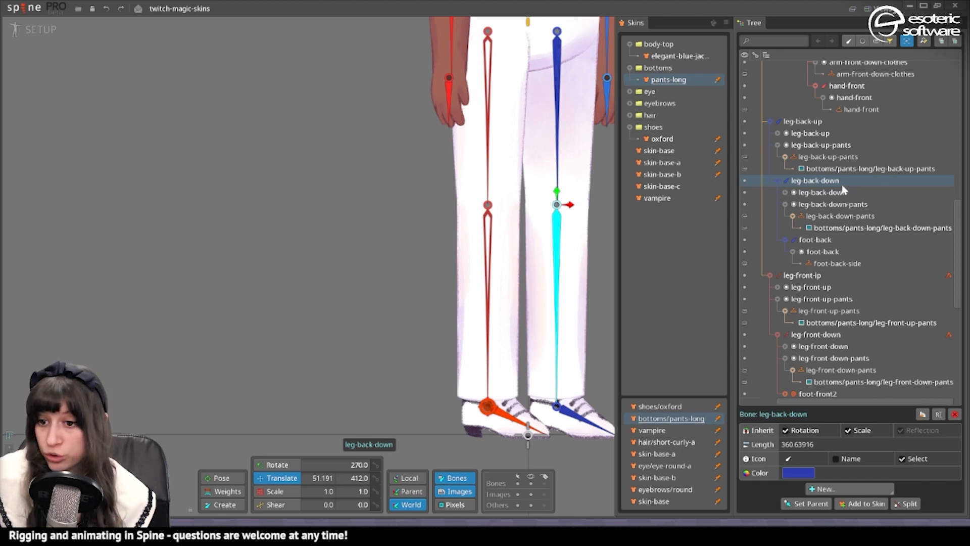
{"action": "left_click", "coordinate": [923, 415]}
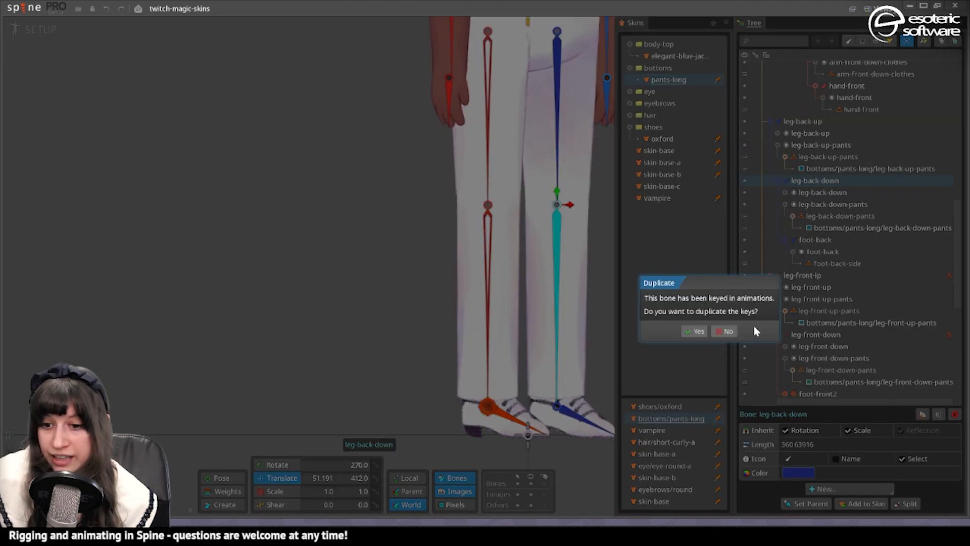
{"action": "left_click", "coordinate": [695, 331]}
- Delete the duplicated slots leg-back-down-pants2 and leg-back-down2 and the foot-back2 bone from under the leg-back-down2 bone
{"action": "left_click", "coordinate": [818, 288]}
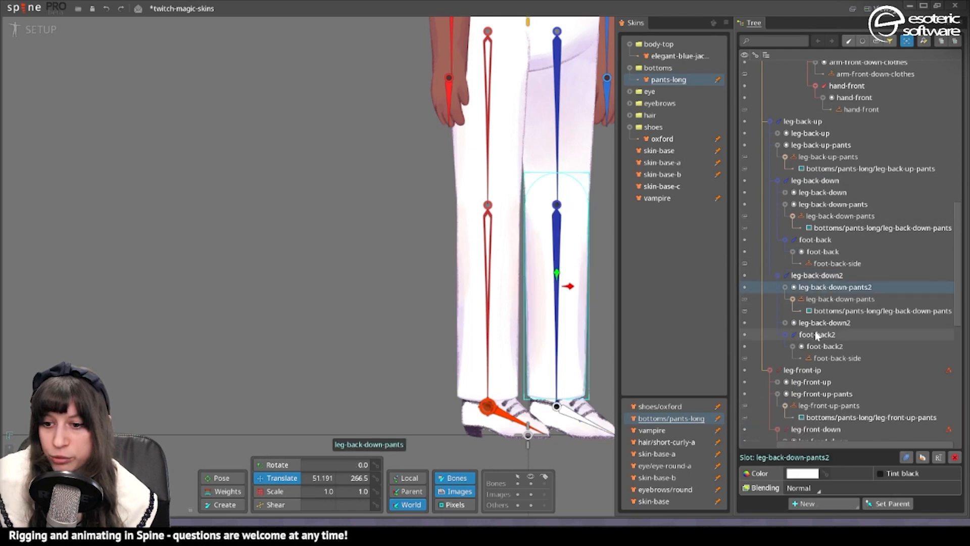
{"action": "key", "text": "Left"}
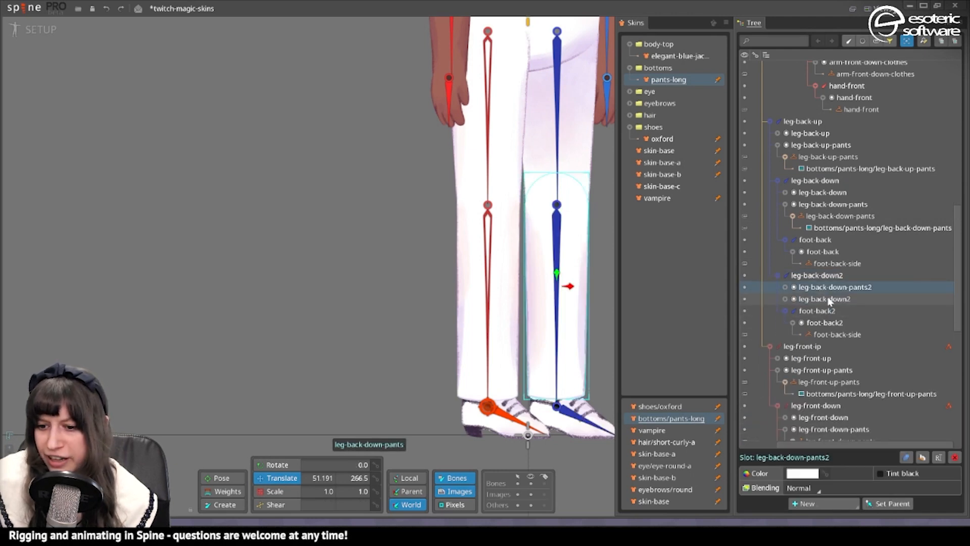
{"action": "left_click", "coordinate": [829, 300], "text": "ctrl"}
{"action": "key", "text": "Delete"}
{"action": "key", "text": "Return"}
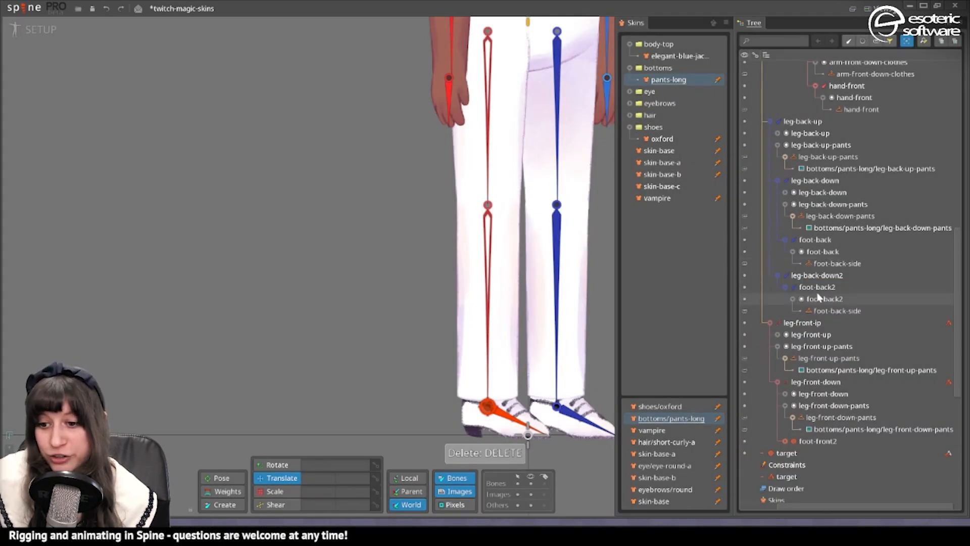
{"action": "left_click", "coordinate": [823, 286]}
{"action": "key", "text": "Delete"}
{"action": "key", "text": "Return"}
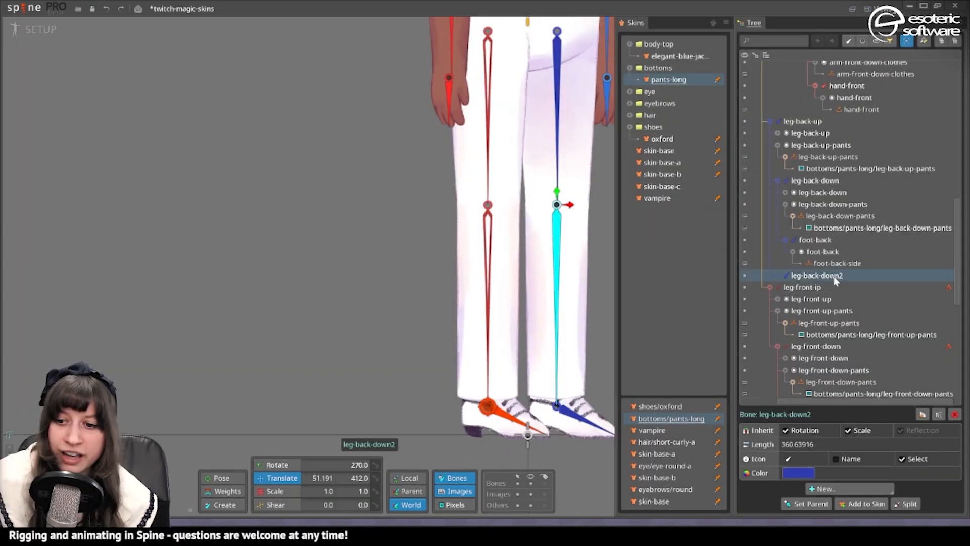
- Rename the leg-back-down2 bone as leg-back-ip
{"action": "double_click", "coordinate": [830, 278]}
{"action": "key", "text": "Right"}
{"action": "key", "text": "BackSpace"}
{"action": "key", "text": "BackSpace"}
{"action": "key", "text": "BackSpace"}
{"action": "key", "text": "BackSpace"}
{"action": "key", "text": "BackSpace"}
{"action": "type", "text": "ip"}
{"action": "key", "text": "Return"}
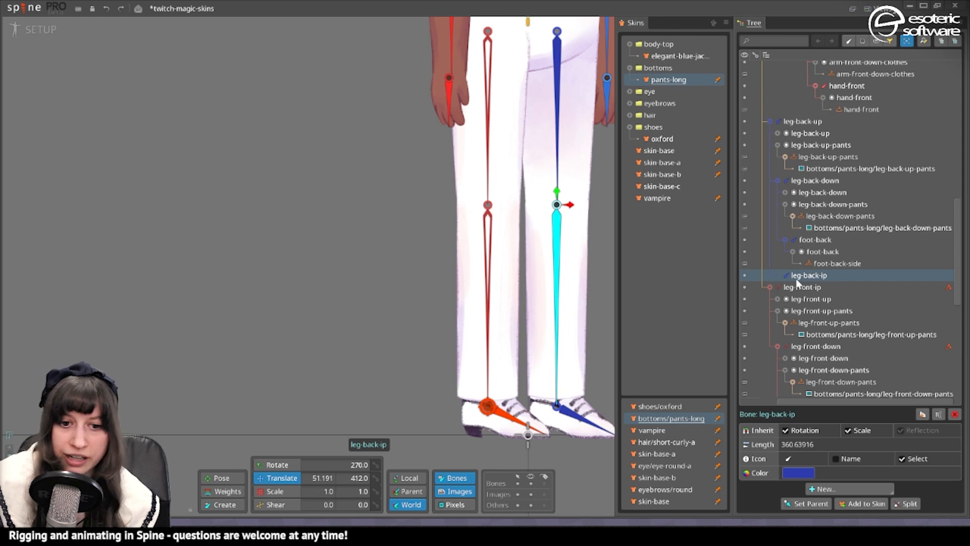
- Set the yellow hip bone at the pelvis as the parent of the leg-back-ip bone
{"action": "key", "text": "p"}
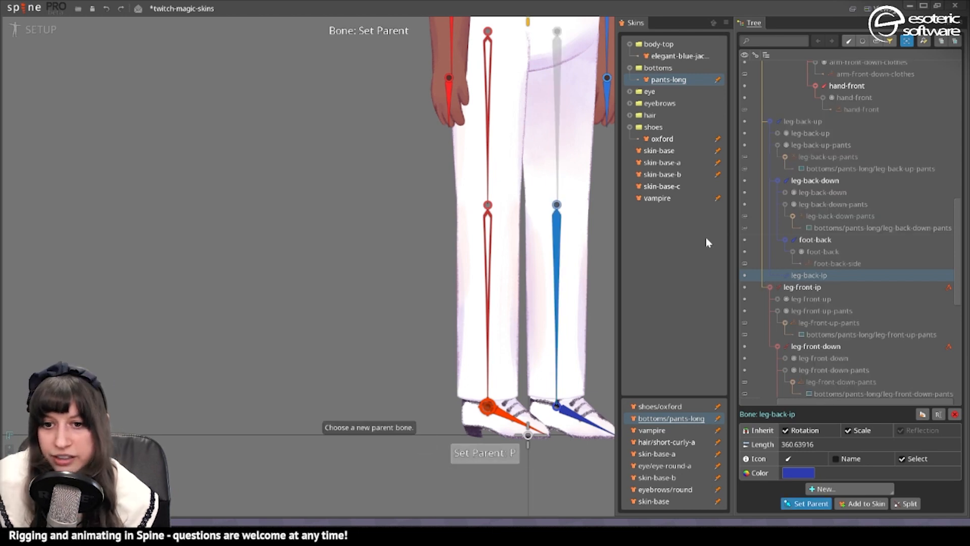
{"action": "left_click_drag", "start_coordinate": [489, 217], "coordinate": [493, 335]}
{"action": "left_click", "coordinate": [531, 130]}
- Copy the leg-back-up bone's world Y translation, 721.5952, onto the leg-back-ip bone
{"action": "left_click", "coordinate": [561, 175]}
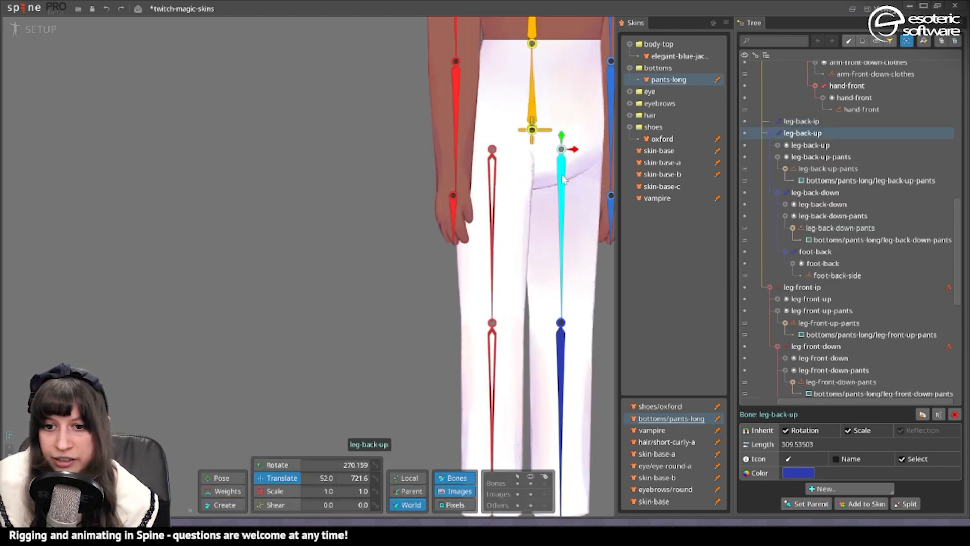
{"action": "left_click", "coordinate": [341, 478]}
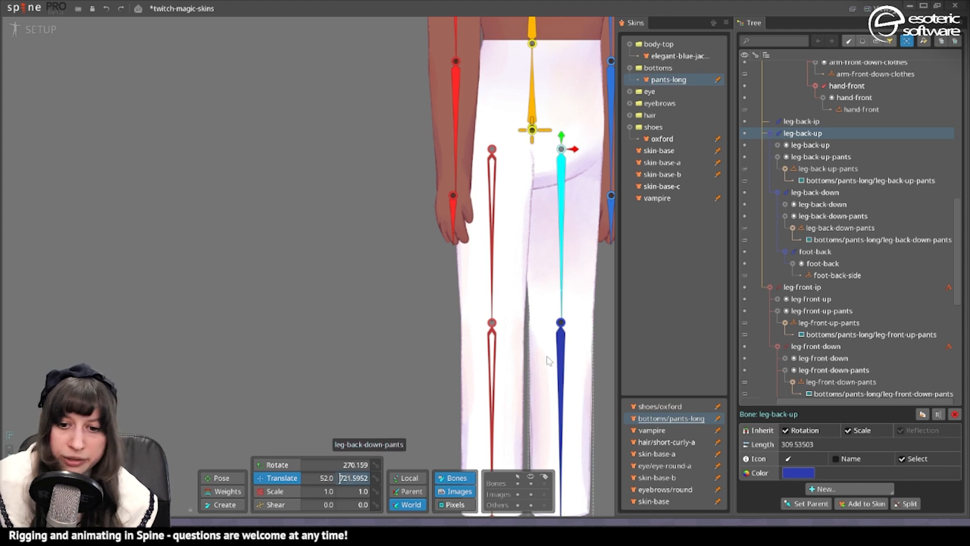
{"action": "left_click", "coordinate": [804, 121]}
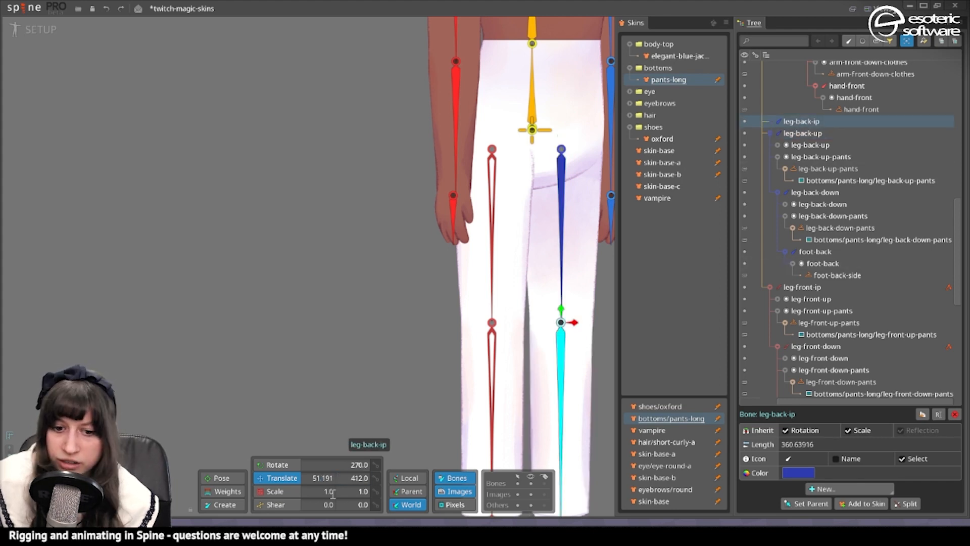
{"action": "type", "text": "21.59521"}
{"action": "key", "text": "Return"}
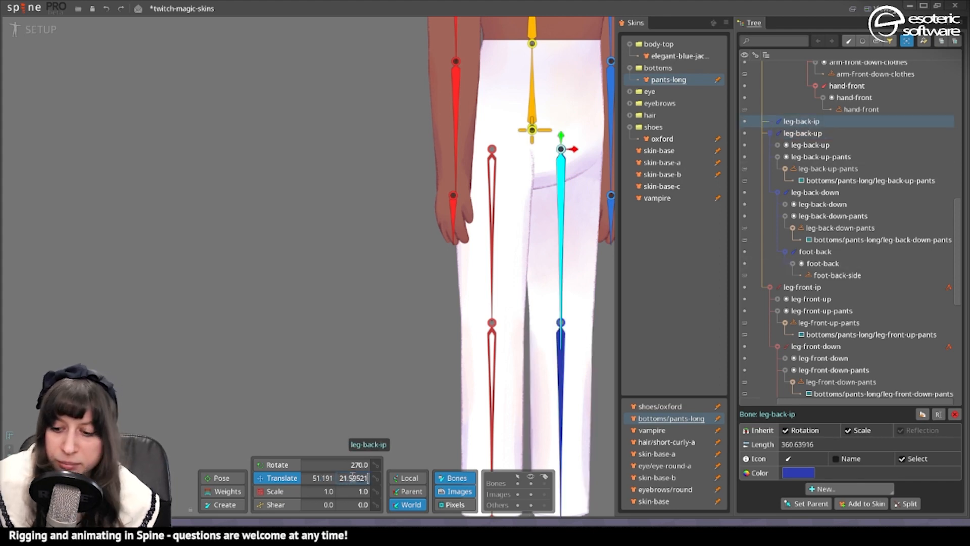
- Copy the leg-front-ip bone's length, 310.14874, onto the leg-back-ip bone
{"action": "scroll", "coordinate": [490, 346], "scroll_direction": "up", "scroll_amount": 3}
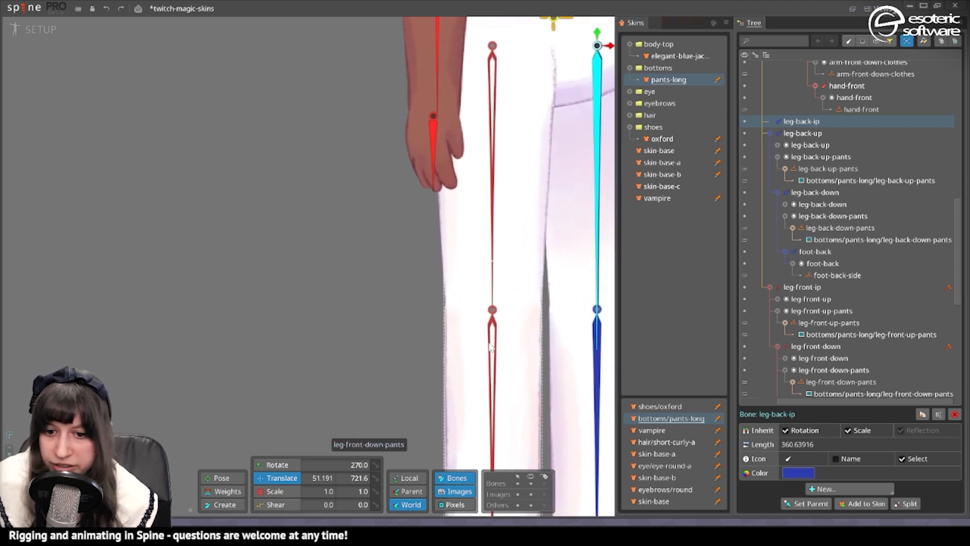
{"action": "left_click_drag", "start_coordinate": [490, 346], "coordinate": [439, 406]}
{"action": "left_click", "coordinate": [442, 268]}
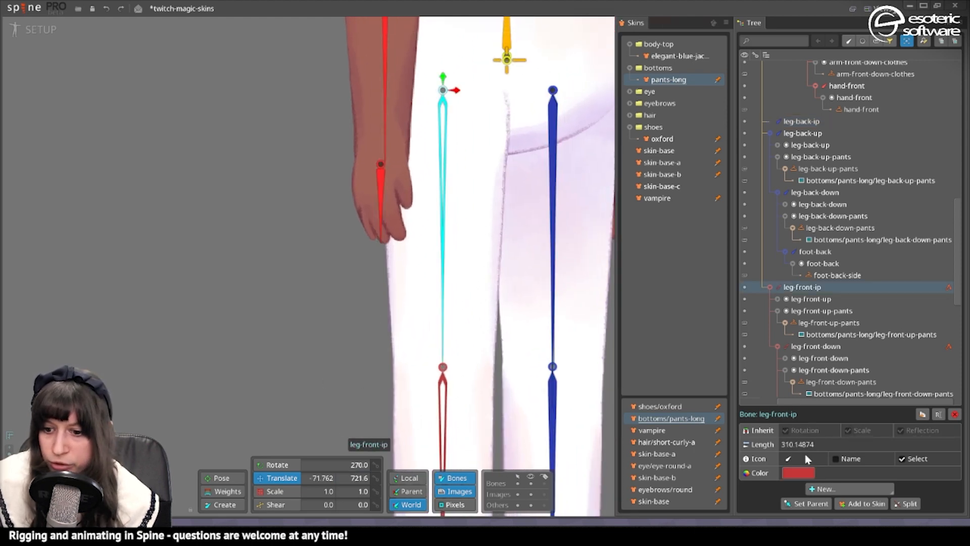
{"action": "left_click", "coordinate": [822, 444]}
{"action": "key", "text": "ctrl+c"}
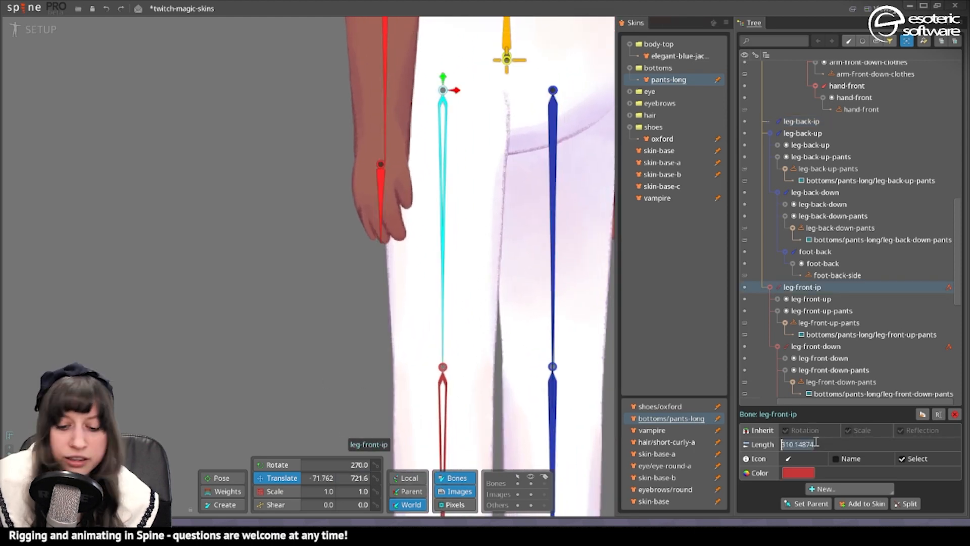
{"action": "left_click", "coordinate": [556, 202]}
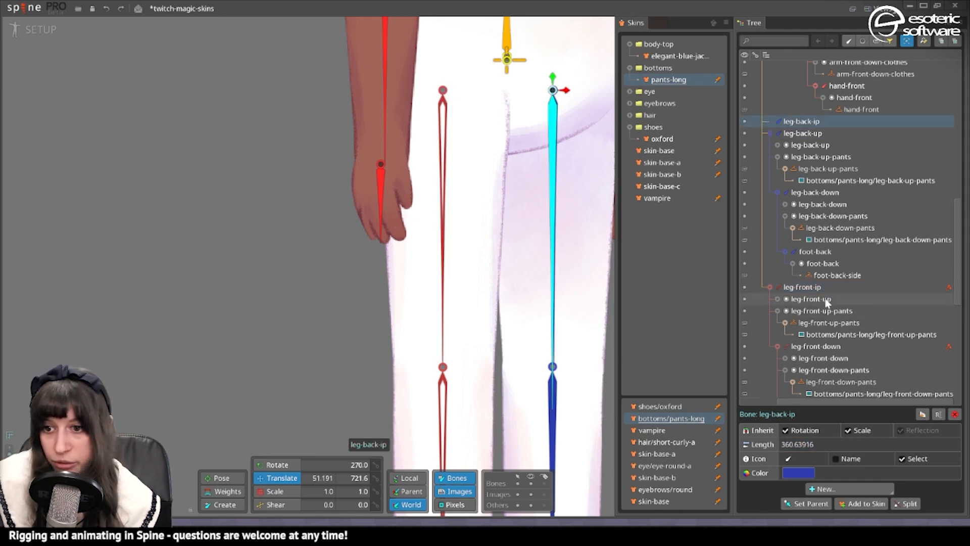
{"action": "left_click", "coordinate": [817, 445]}
{"action": "key", "text": "ctrl+v"}
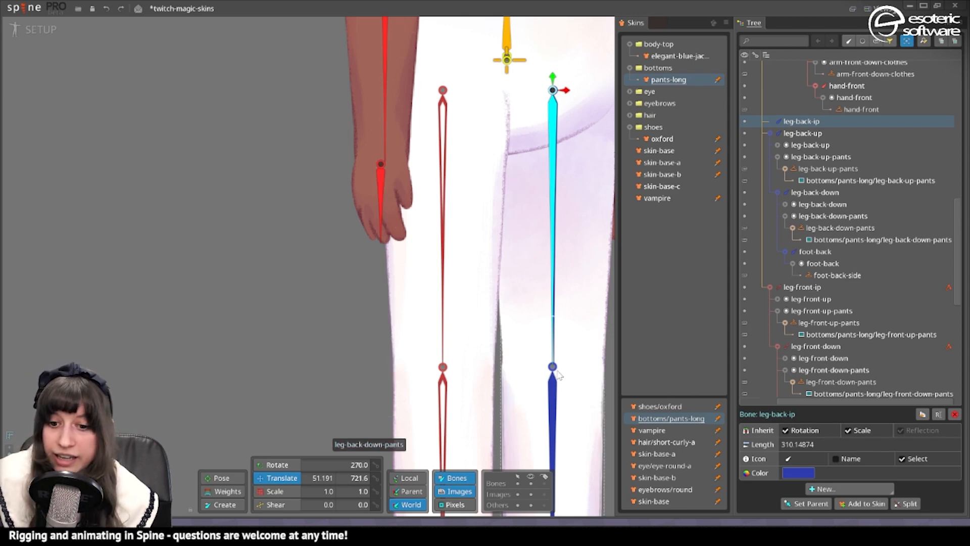
- Move the leg-back-up and leg-back-up-pants slots from the leg-back-up bone to the leg-back-ip bone
{"action": "left_click", "coordinate": [807, 157]}
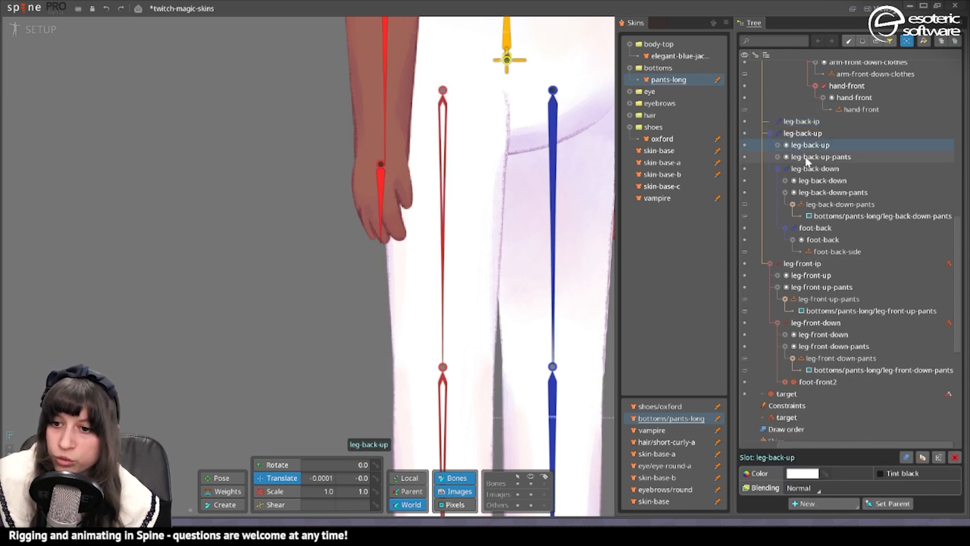
{"action": "left_click", "coordinate": [811, 145], "text": "ctrl"}
{"action": "left_click_drag", "start_coordinate": [810, 145], "coordinate": [808, 126]}
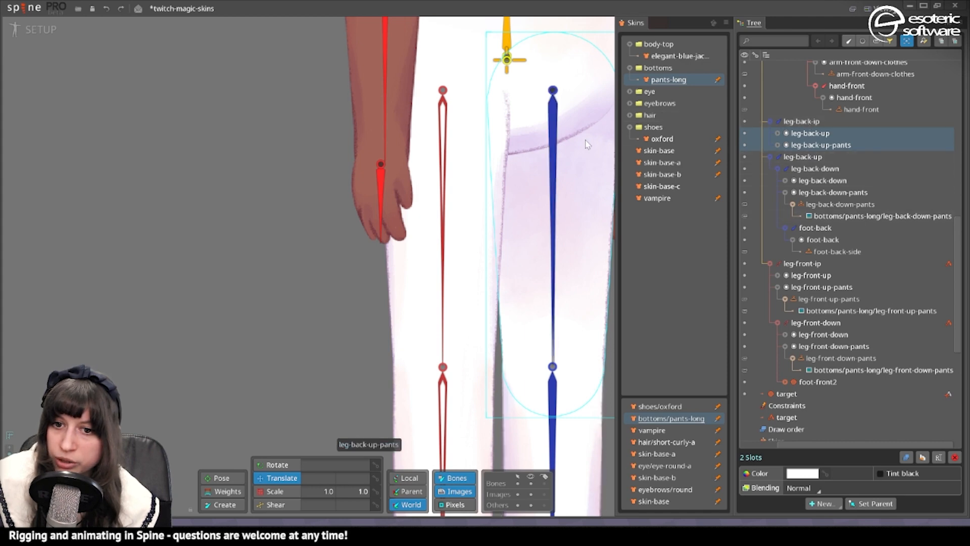
- Set leg-back-ip as the parent of the leg-back-down bone in place of leg-back-up
{"action": "left_click", "coordinate": [793, 158]}
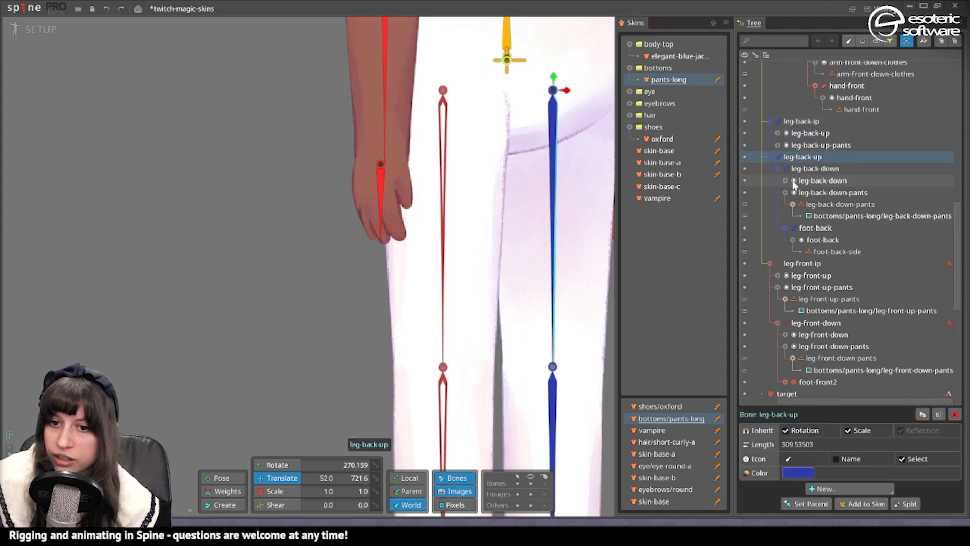
{"action": "scroll", "coordinate": [568, 129], "scroll_direction": "up", "scroll_amount": 2}
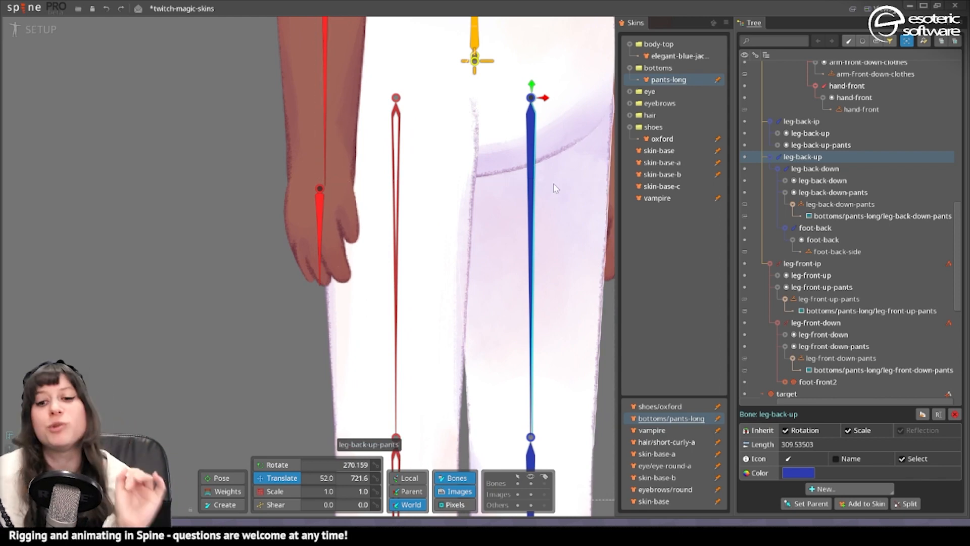
{"action": "left_click_drag", "start_coordinate": [531, 311], "coordinate": [532, 246]}
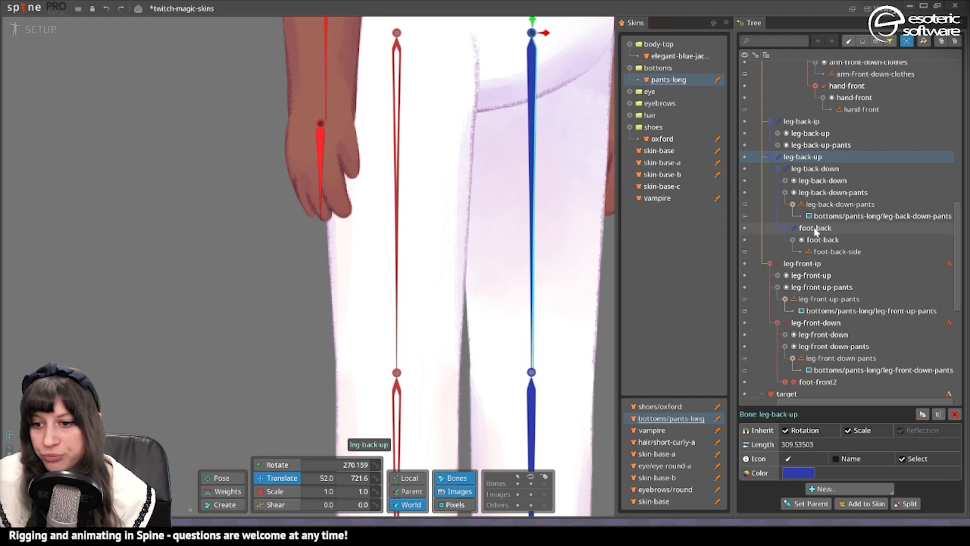
{"action": "double_click", "coordinate": [807, 168]}
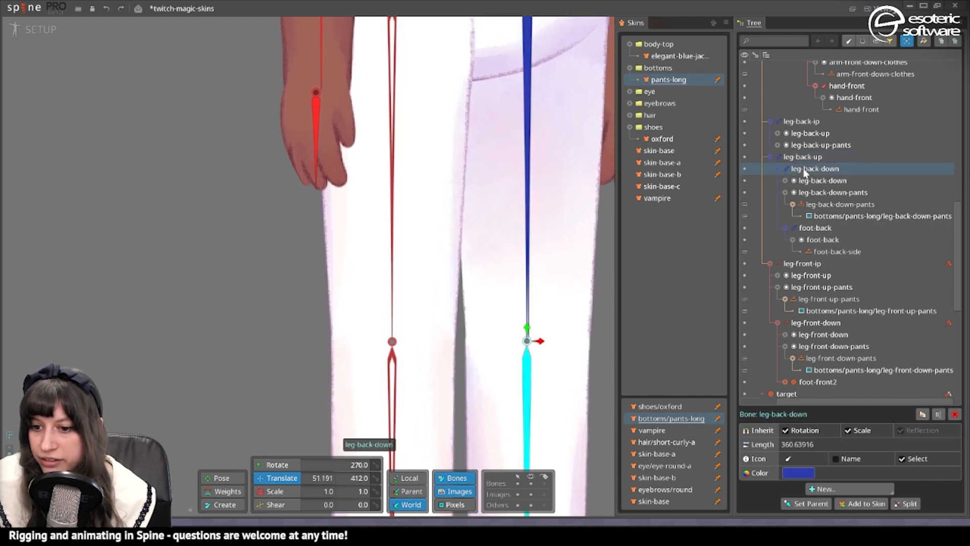
{"action": "key", "text": "p"}
{"action": "left_click", "coordinate": [802, 122]}
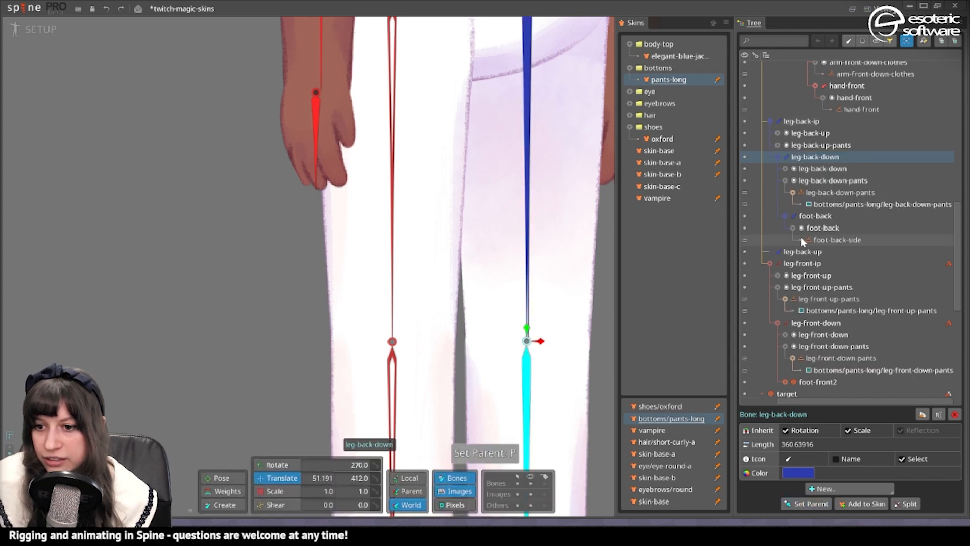
- Delete the emptied leg-back-up bone
{"action": "left_click", "coordinate": [797, 251]}
{"action": "key", "text": "Delete"}
{"action": "key", "text": "Return"}
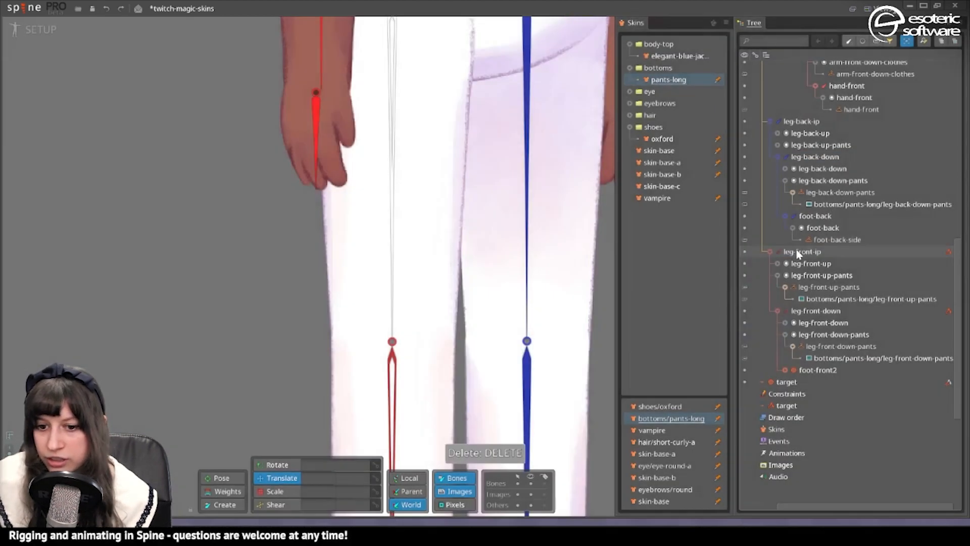
- Create an IK constraint for the leg-back-ip and leg-back-down bones with a new target bone at the back ankle, keeping the suggested name
{"action": "scroll", "coordinate": [427, 223], "scroll_direction": "down", "scroll_amount": 4}
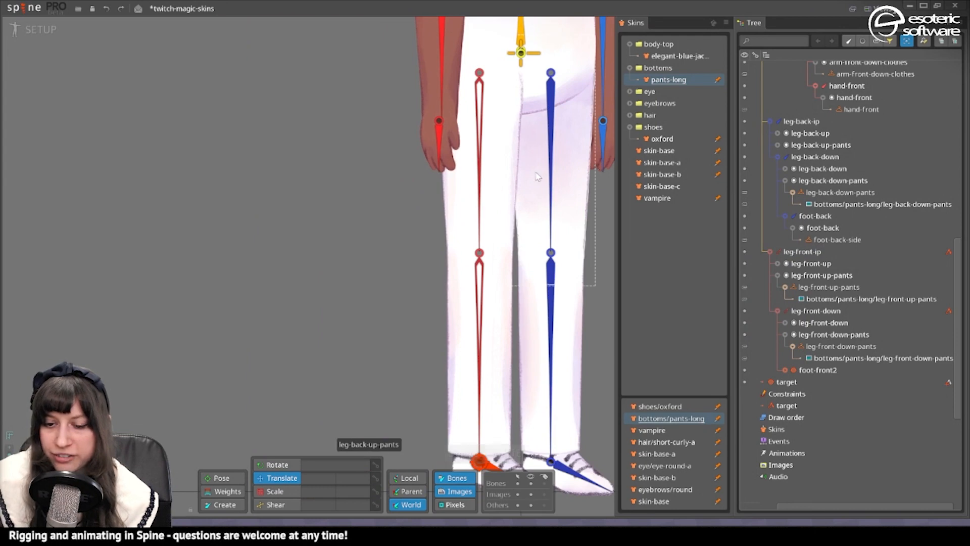
{"action": "left_click", "coordinate": [552, 217]}
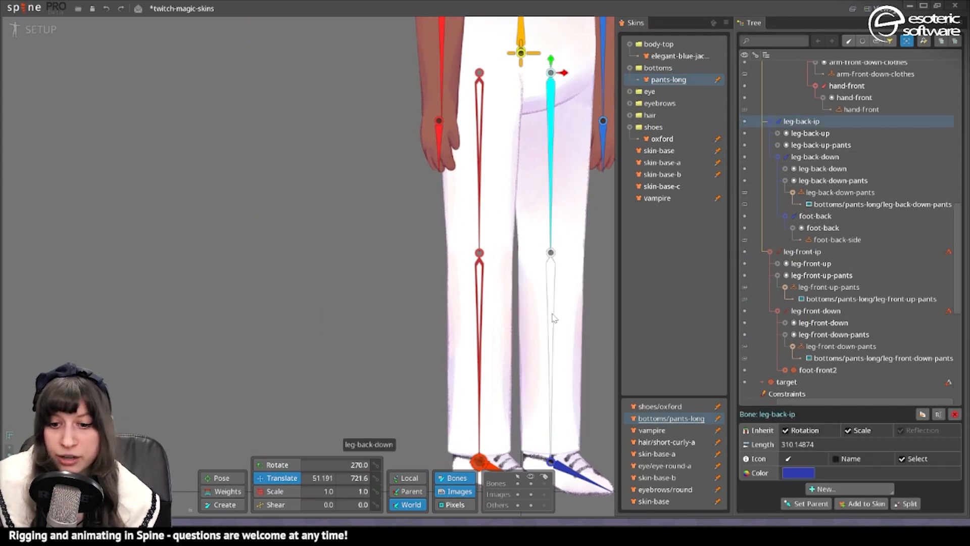
{"action": "left_click", "coordinate": [552, 317], "text": "ctrl"}
{"action": "left_click", "coordinate": [820, 489]}
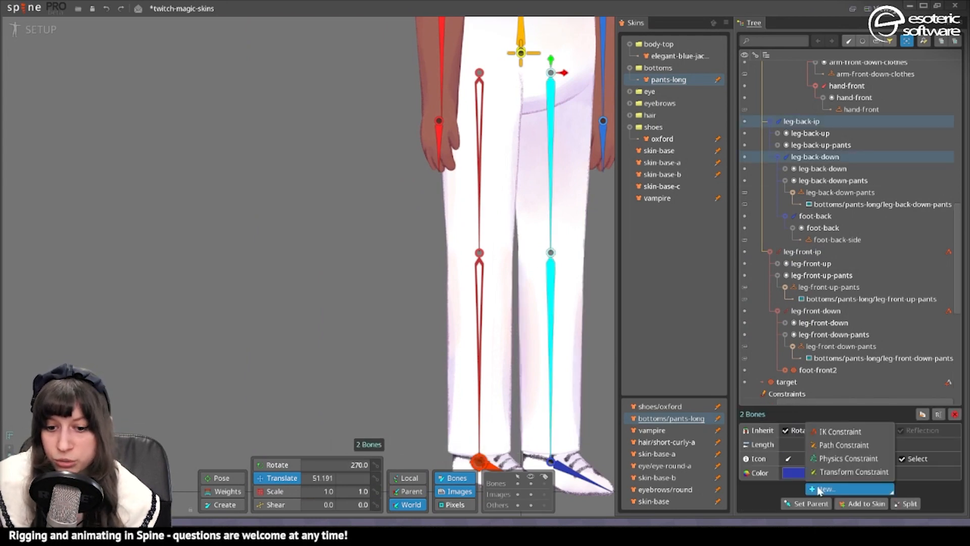
{"action": "left_click", "coordinate": [833, 439]}
{"action": "left_click", "coordinate": [552, 415]}
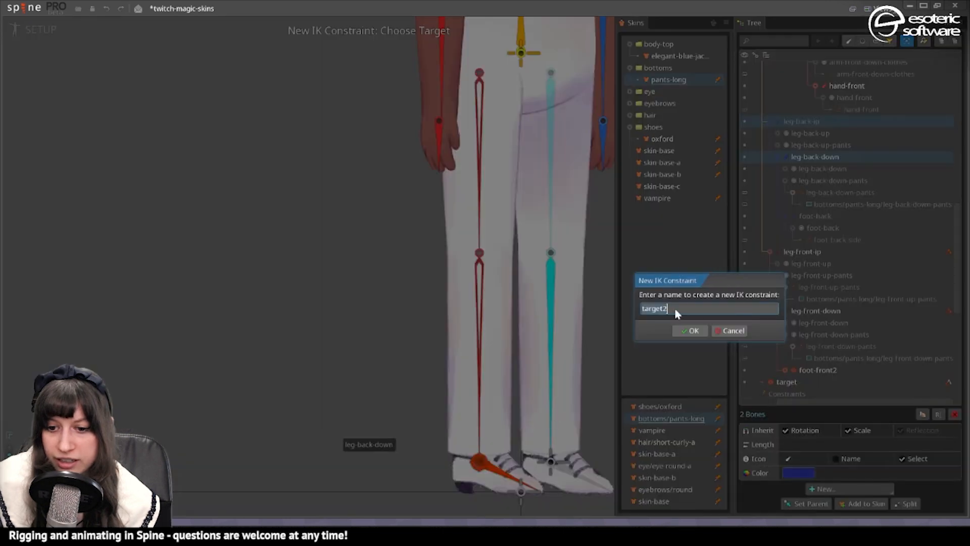
{"action": "left_click", "coordinate": [685, 332]}
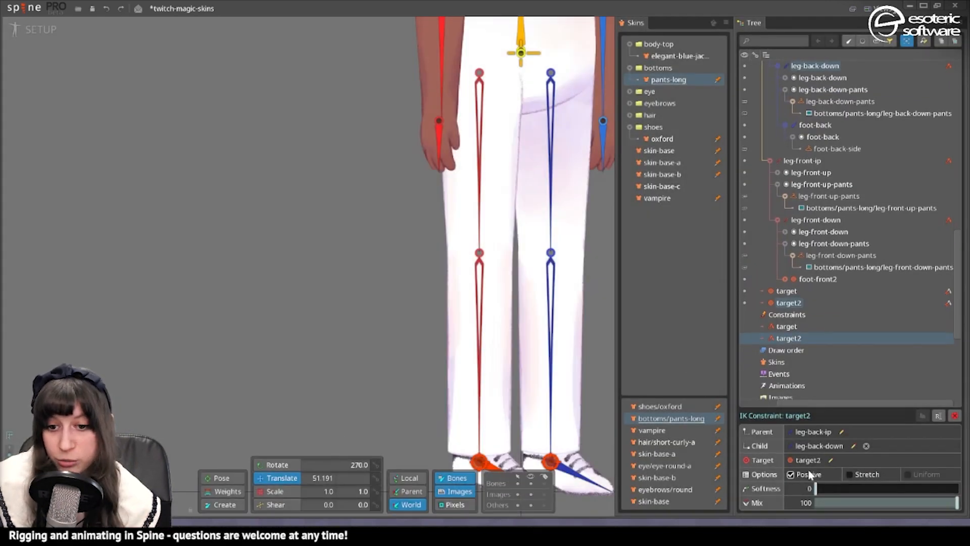
{"action": "left_click", "coordinate": [581, 330]}
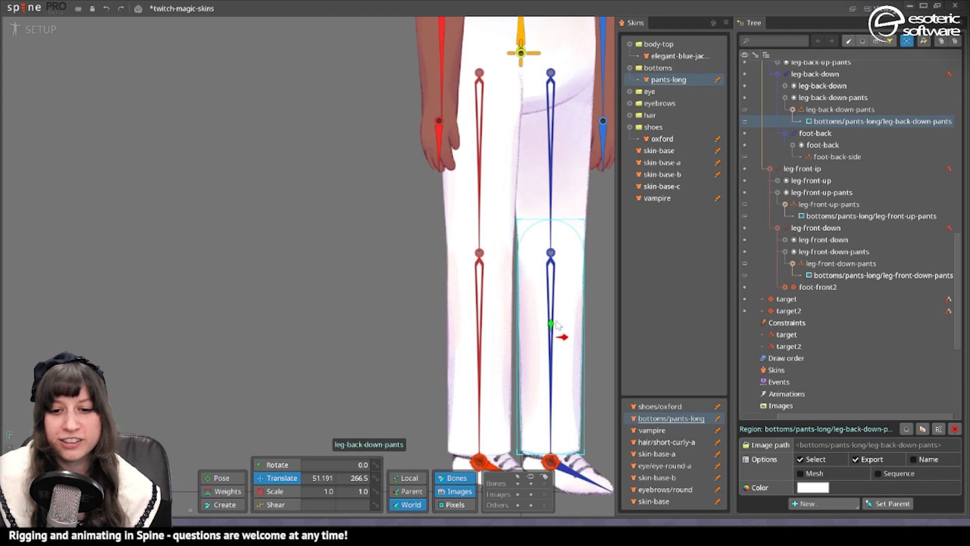
- Examine both ankle target bones and compare the front target's position and rotation with those of the foot-front2 bone
{"action": "scroll", "coordinate": [505, 283], "scroll_direction": "down", "scroll_amount": 2}
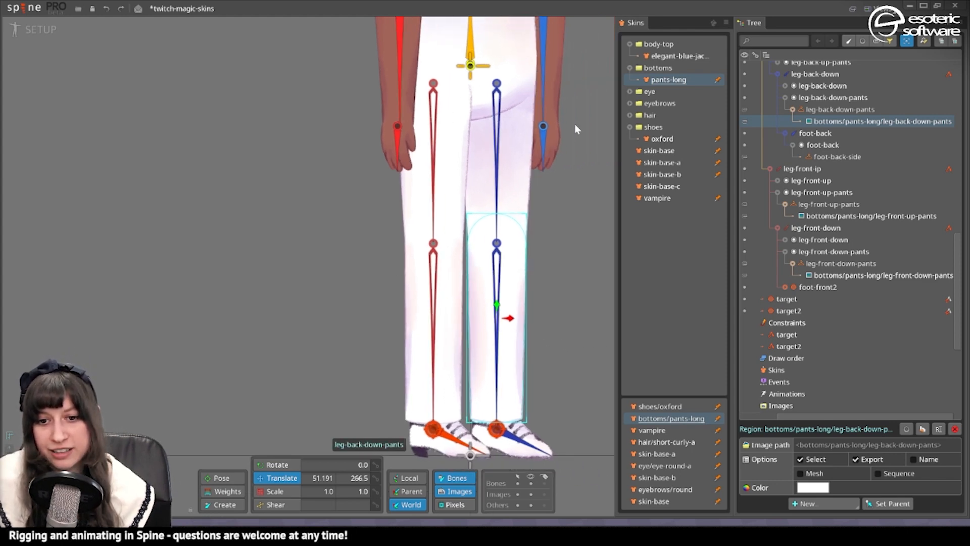
{"action": "left_click_drag", "start_coordinate": [574, 125], "coordinate": [607, 113]}
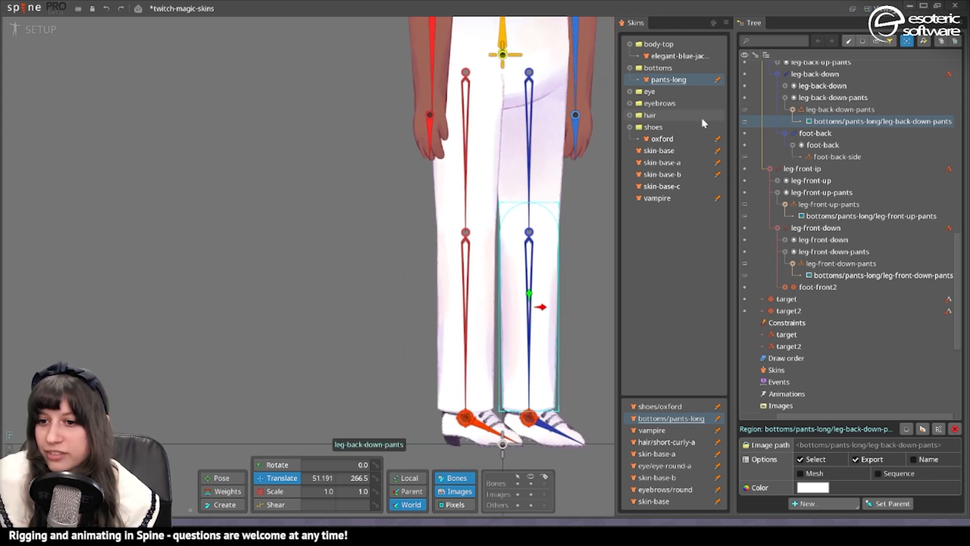
{"action": "left_click", "coordinate": [529, 417]}
{"action": "left_click_drag", "start_coordinate": [456, 439], "coordinate": [443, 385]}
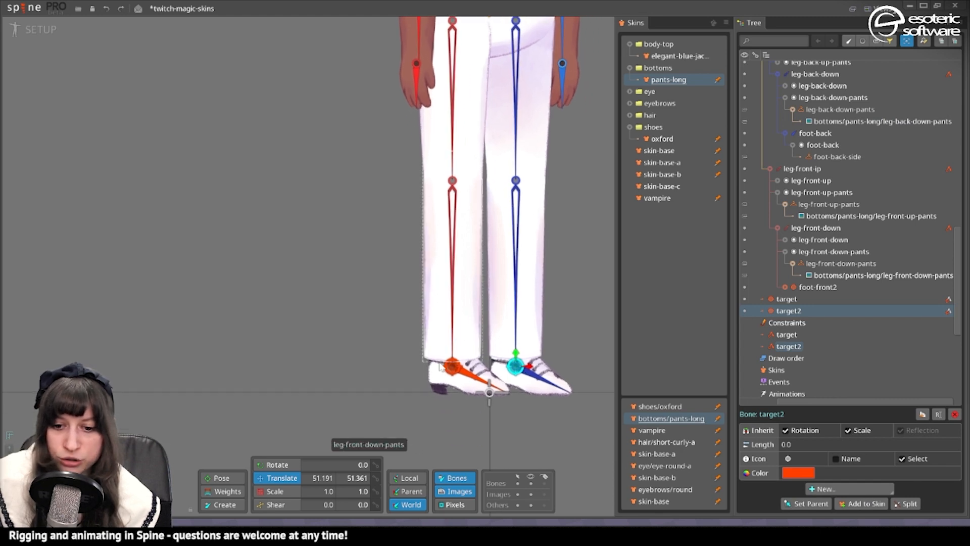
{"action": "left_click", "coordinate": [451, 364]}
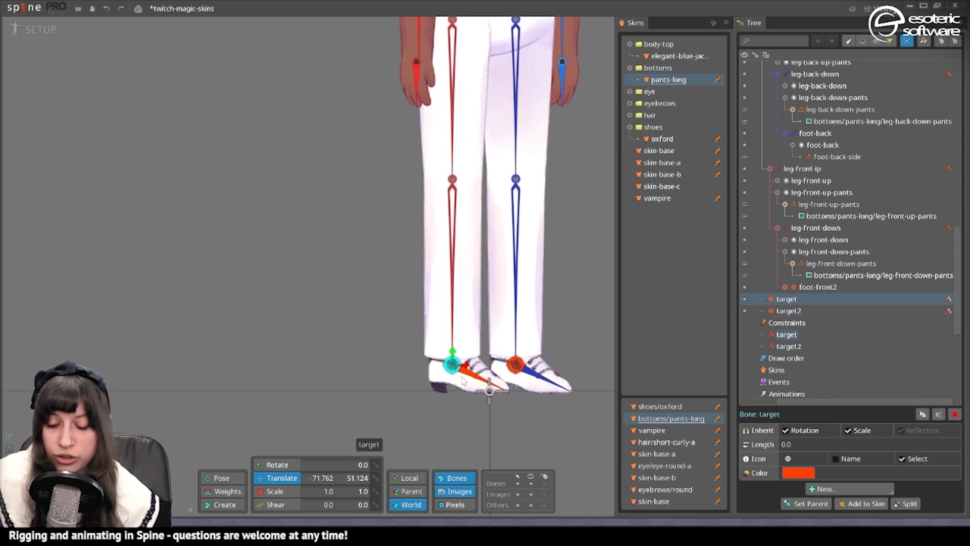
{"action": "scroll", "coordinate": [462, 381], "scroll_direction": "up", "scroll_amount": 4}
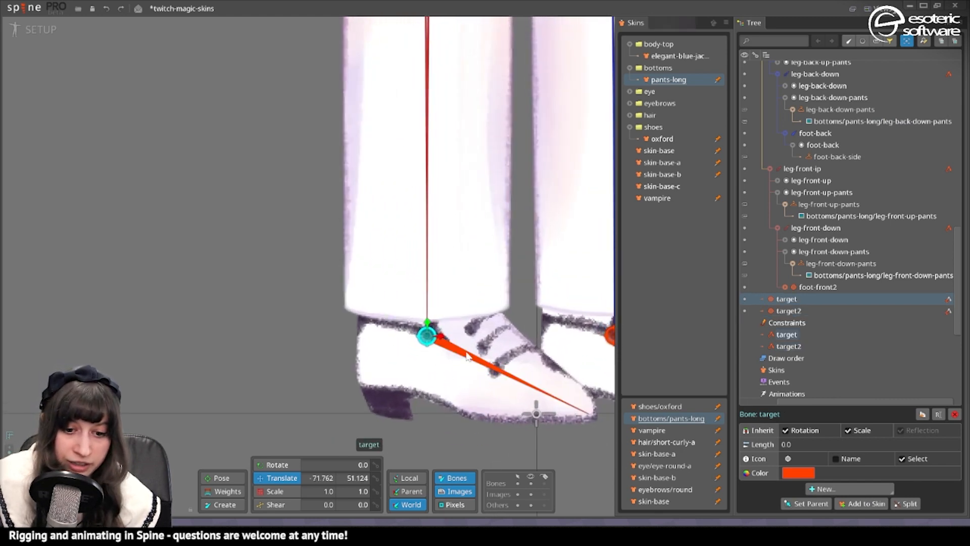
{"action": "left_click", "coordinate": [462, 356]}
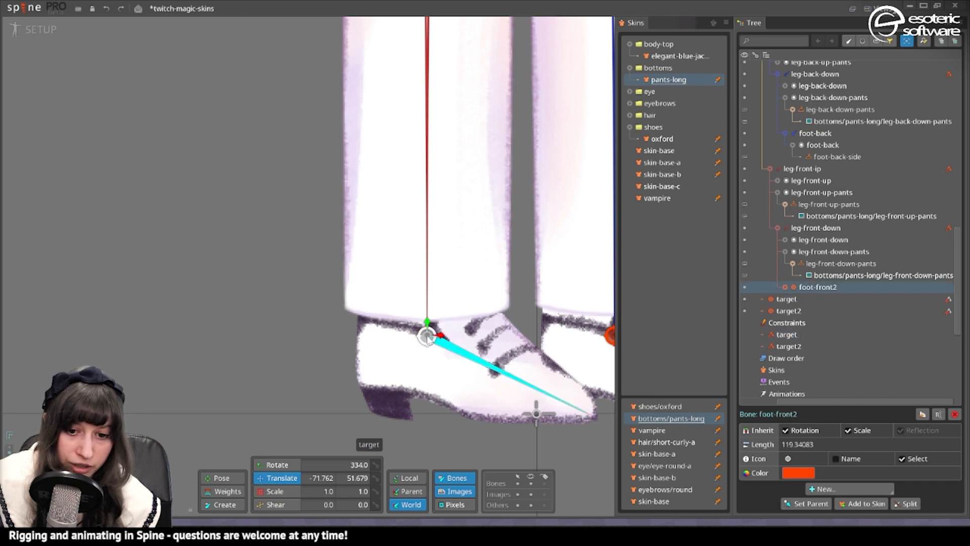
{"action": "left_click", "coordinate": [428, 337]}
{"action": "left_click", "coordinate": [456, 355]}
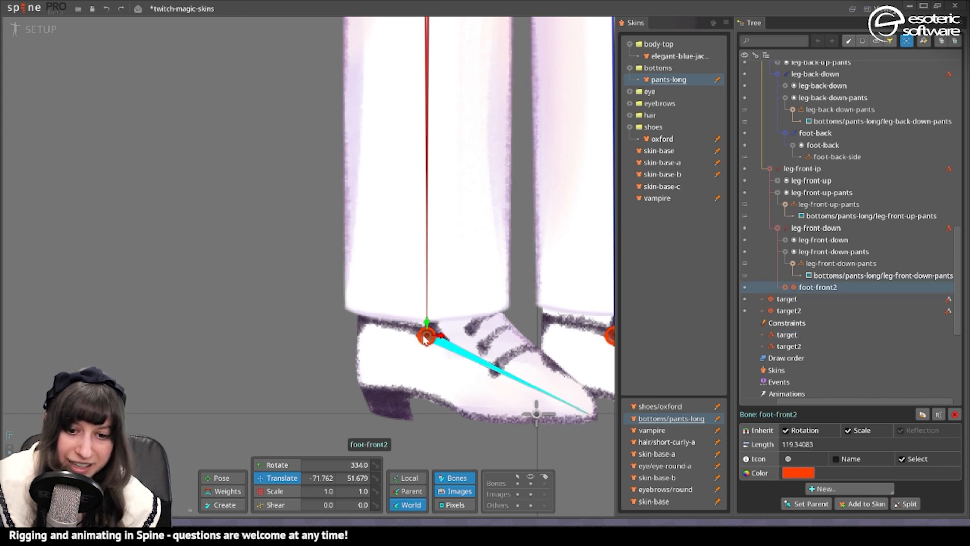
{"action": "left_click", "coordinate": [426, 337]}
{"action": "left_click", "coordinate": [461, 348]}
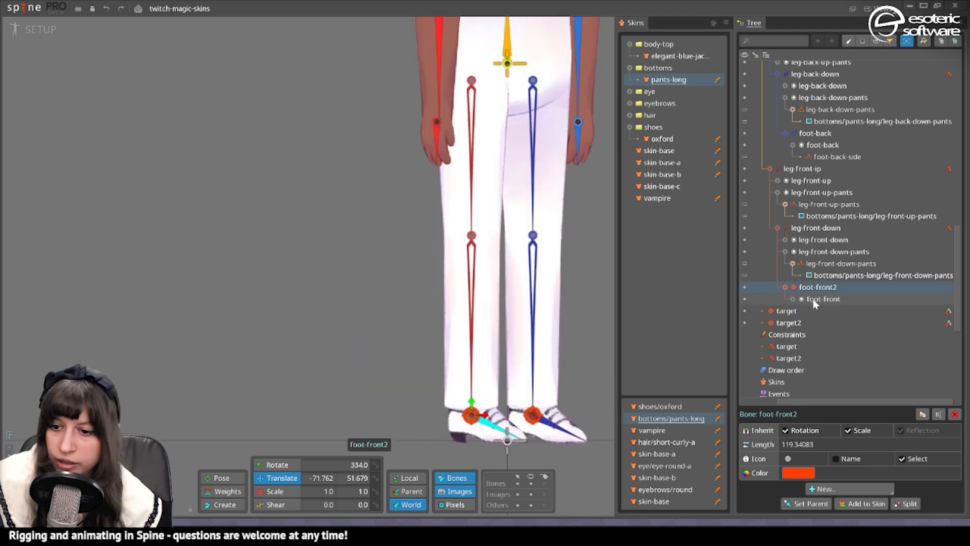
- Set the front leg's target bone as the parent of the foot-front slot in place of foot-front2
{"action": "left_click", "coordinate": [815, 300]}
{"action": "key", "text": "p"}
{"action": "left_click", "coordinate": [471, 415]}
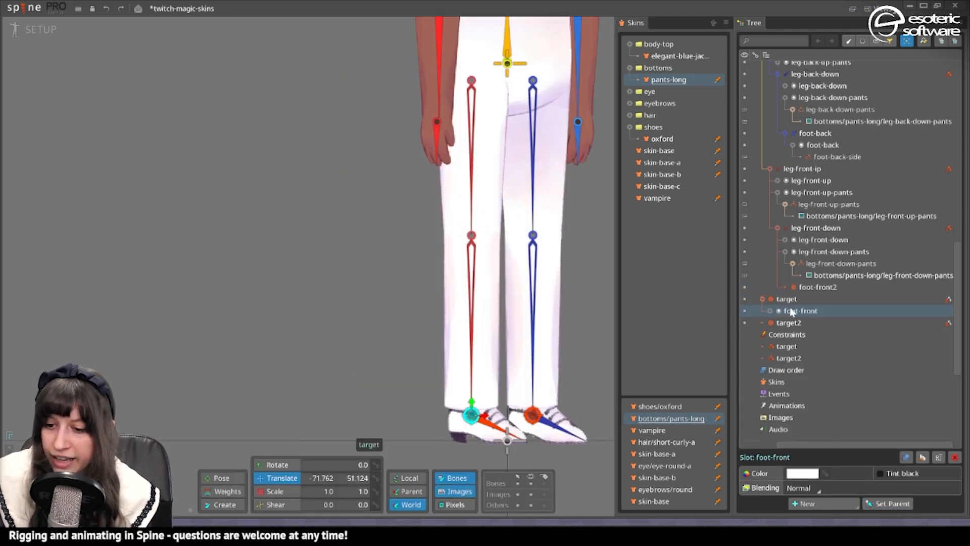
- Set the back leg's target2 bone as the parent of the foot-back slot in place of the foot-back bone
{"action": "left_click", "coordinate": [782, 323]}
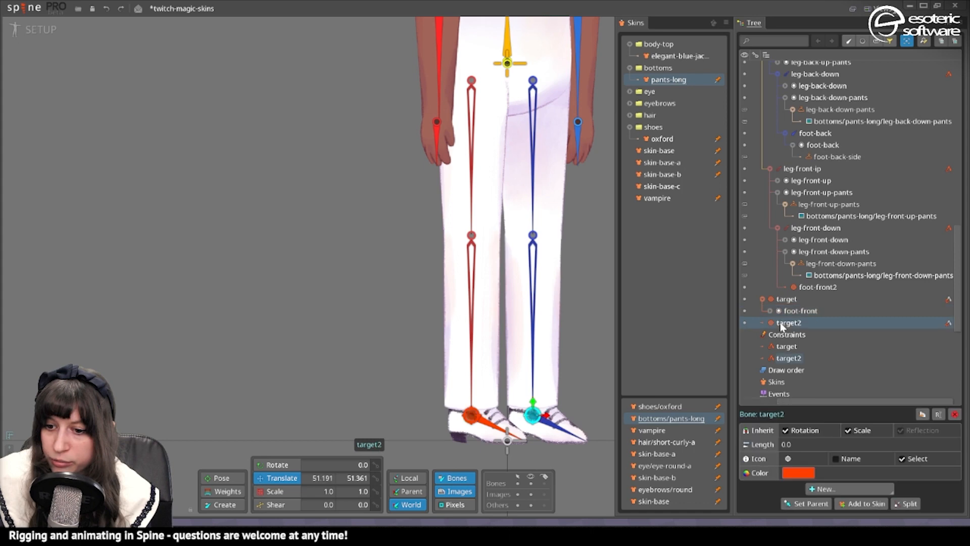
{"action": "left_click", "coordinate": [551, 427]}
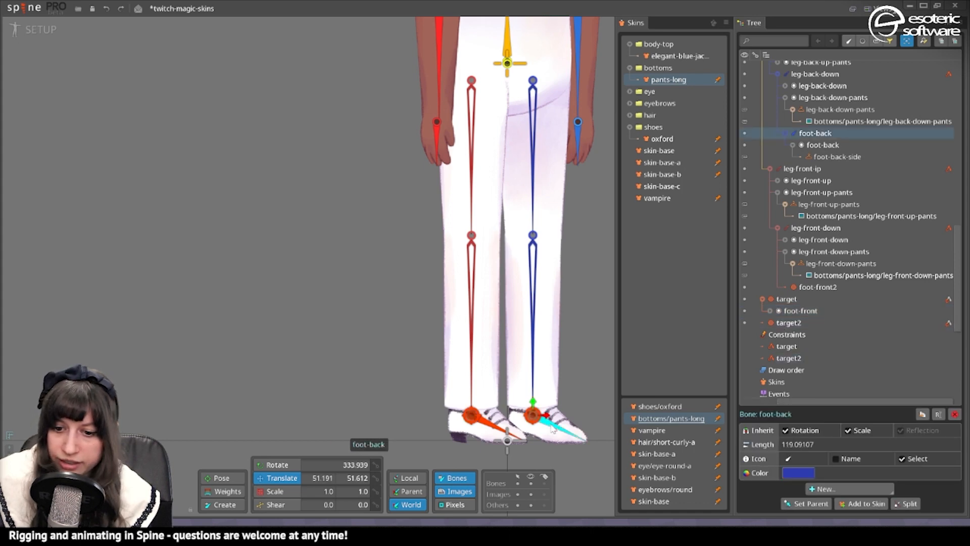
{"action": "left_click", "coordinate": [823, 145]}
{"action": "key", "text": "p"}
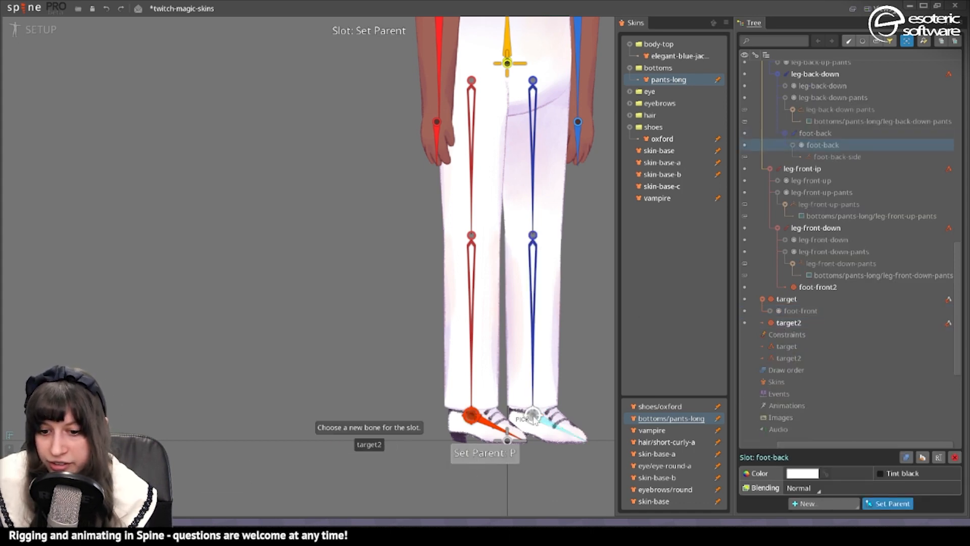
{"action": "left_click", "coordinate": [532, 415]}
- Copy the name of the emptied foot-back bone and delete that bone
{"action": "double_click", "coordinate": [818, 131]}
{"action": "key", "text": "ctrl+c"}
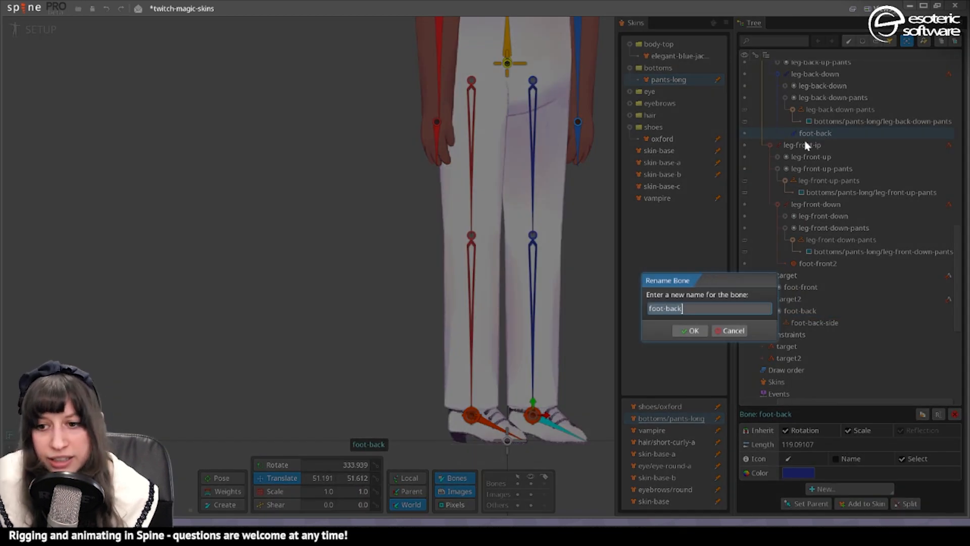
{"action": "left_click", "coordinate": [723, 325]}
{"action": "key", "text": "Delete"}
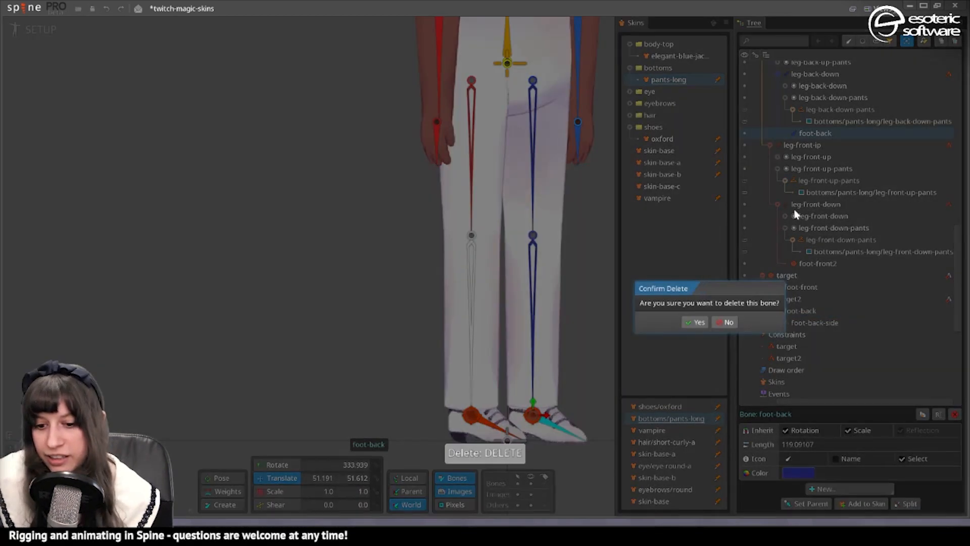
{"action": "key", "text": "Return"}
- Rename the back leg's target2 bone as foot-back
{"action": "left_click", "coordinate": [789, 287]}
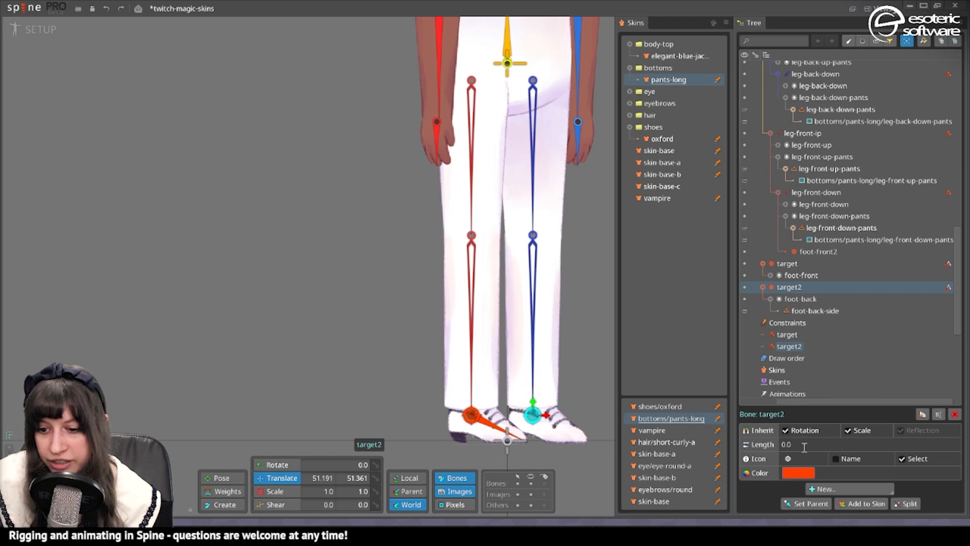
{"action": "double_click", "coordinate": [797, 287]}
{"action": "key", "text": "ctrl+v"}
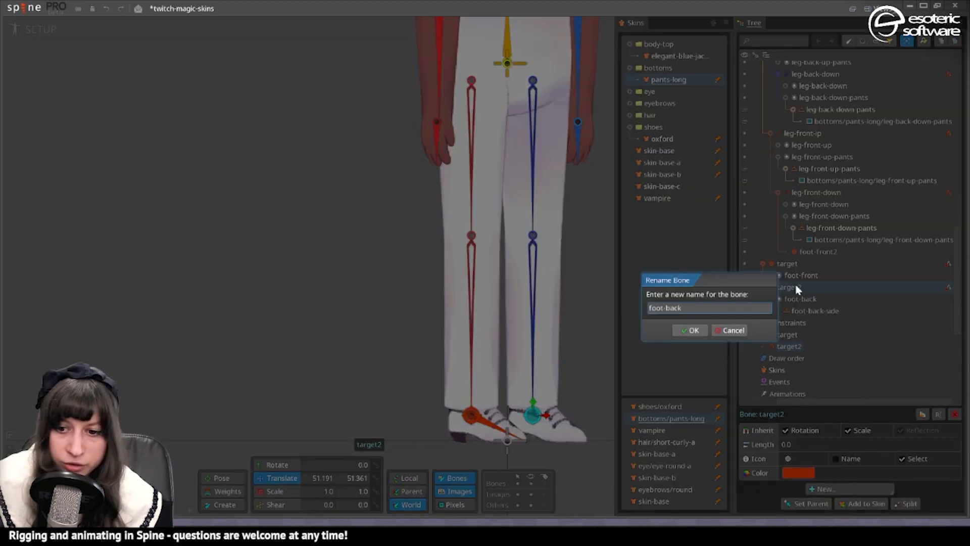
{"action": "key", "text": "Return"}
- Rename the back leg's IK constraint as foot-back
{"action": "left_click", "coordinate": [948, 123]}
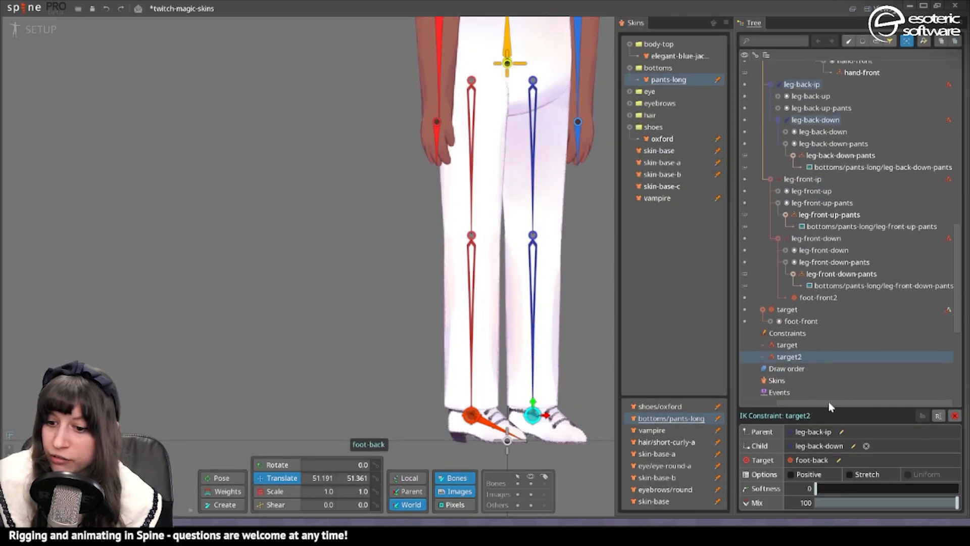
{"action": "double_click", "coordinate": [800, 342]}
{"action": "key", "text": "ctrl+v"}
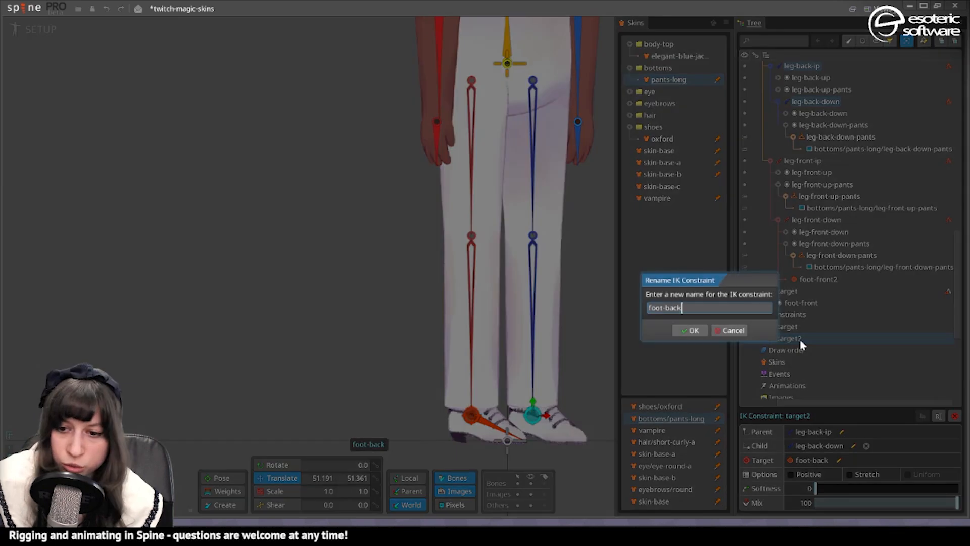
{"action": "left_click", "coordinate": [688, 330]}
- Delete the emptied foot-front2 bone and rename the front leg's target bone as foot-front
{"action": "left_click", "coordinate": [487, 424]}
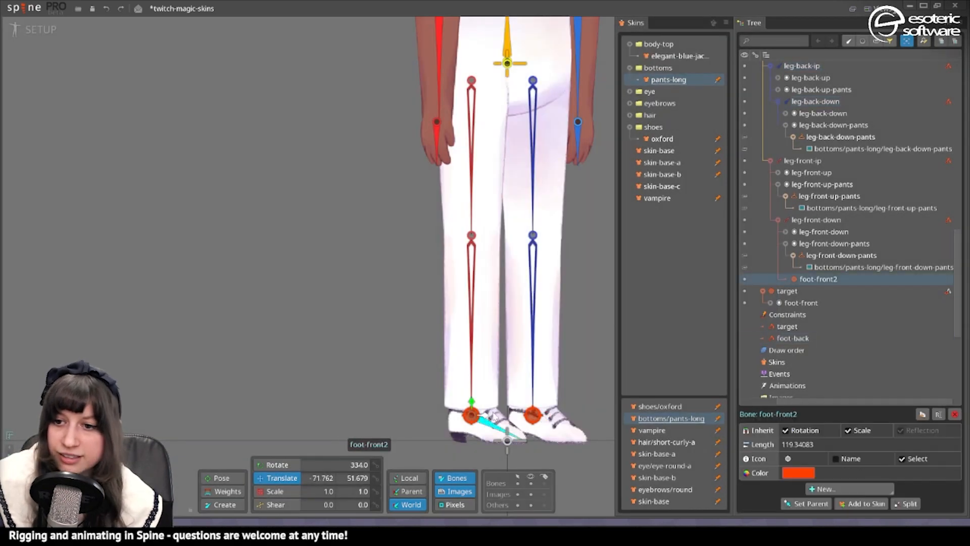
{"action": "double_click", "coordinate": [814, 280]}
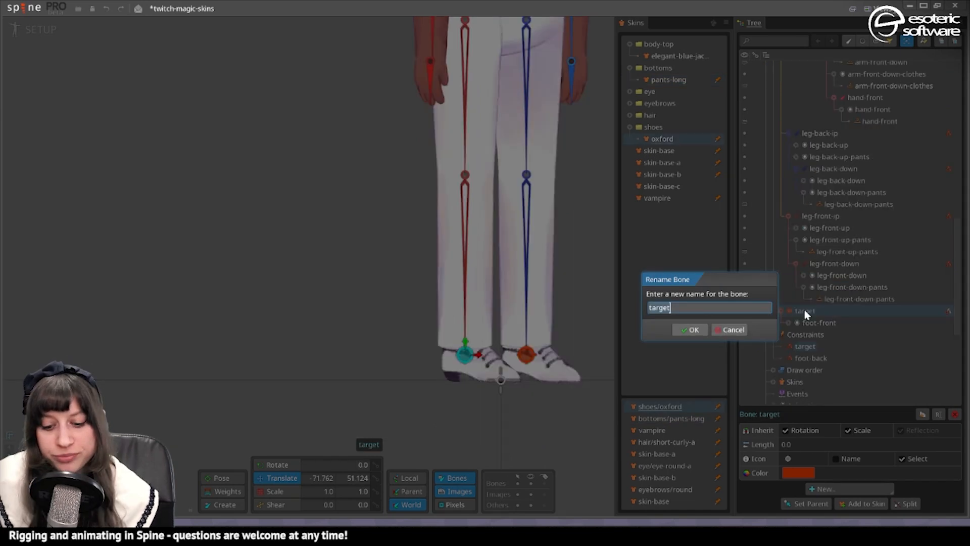
{"action": "type", "text": "foot-front"}
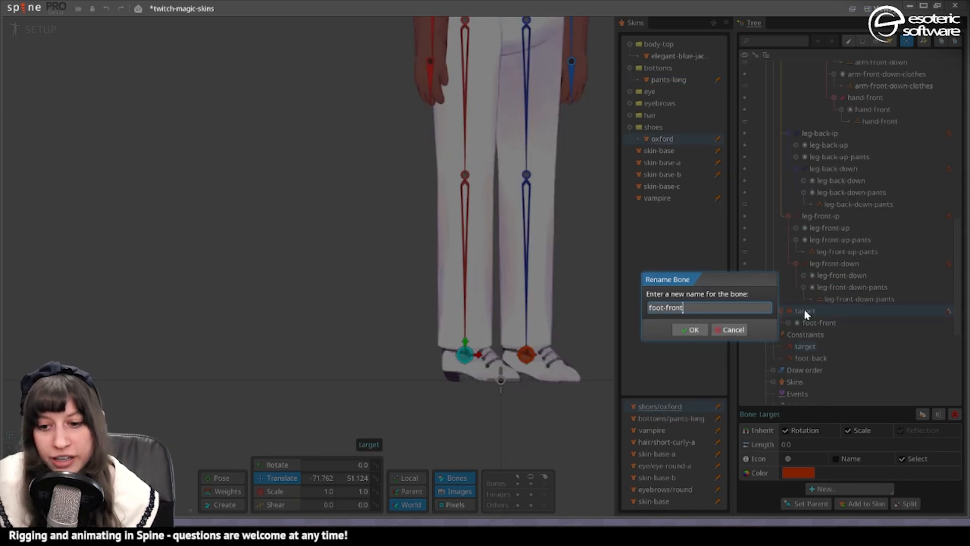
{"action": "key", "text": "Return"}
- Rename the front leg's IK constraint as foot-front
{"action": "left_click", "coordinate": [948, 122]}
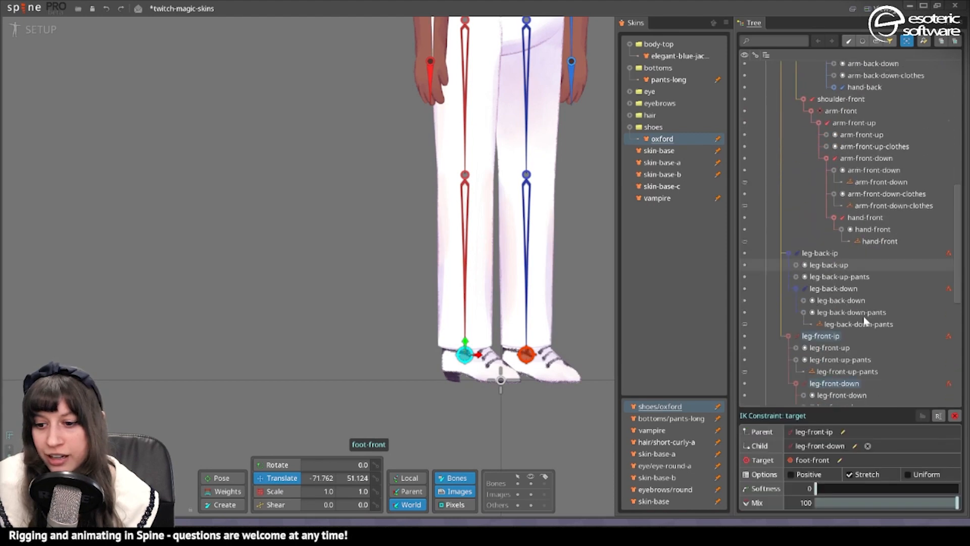
{"action": "double_click", "coordinate": [809, 347]}
{"action": "type", "text": "foot-front"}
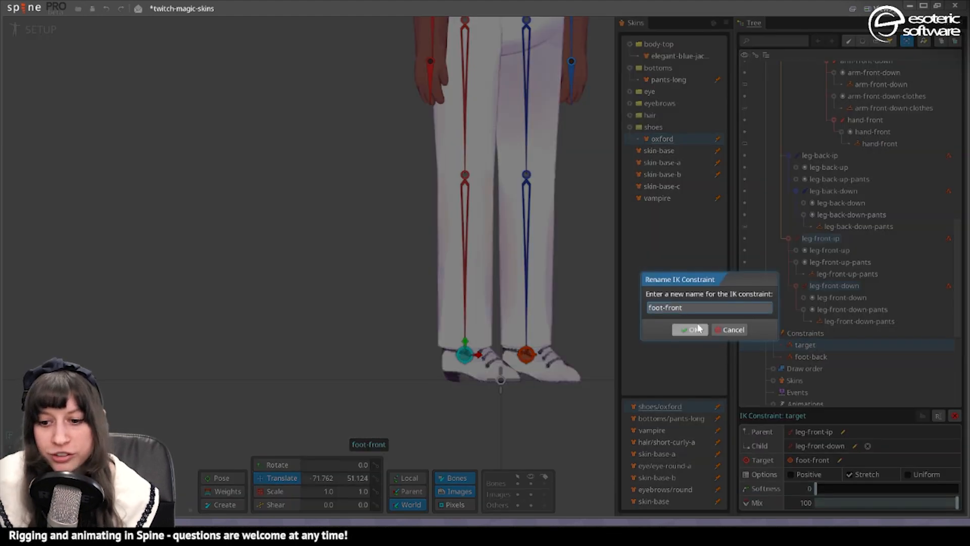
{"action": "left_click", "coordinate": [690, 330]}
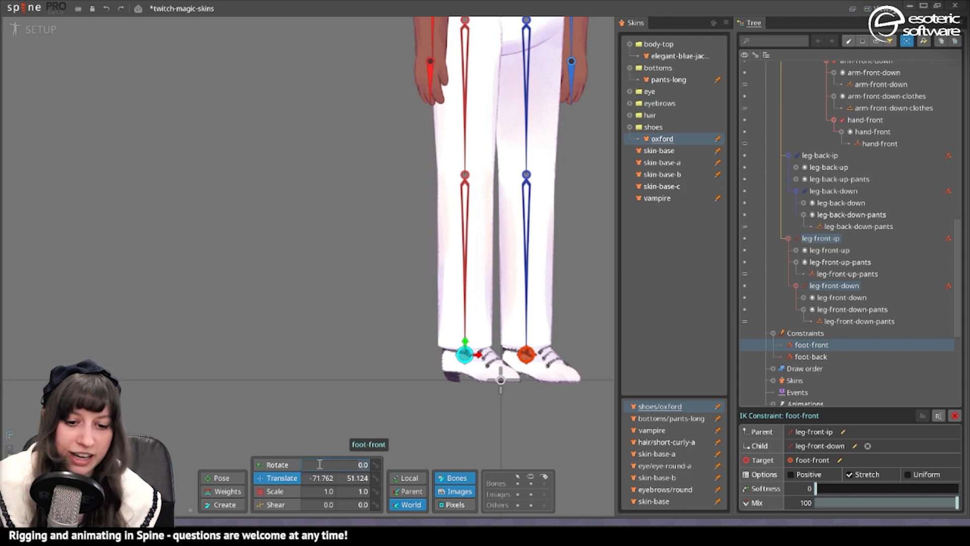
- Set the foot-front bone's length to 123 and its world rotation to 334
{"action": "left_click", "coordinate": [822, 347]}
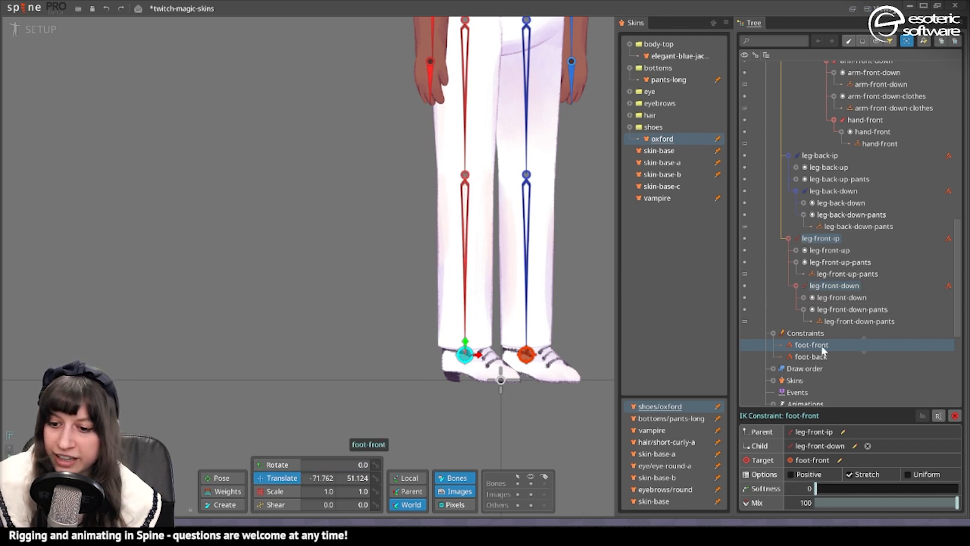
{"action": "left_click", "coordinate": [464, 354]}
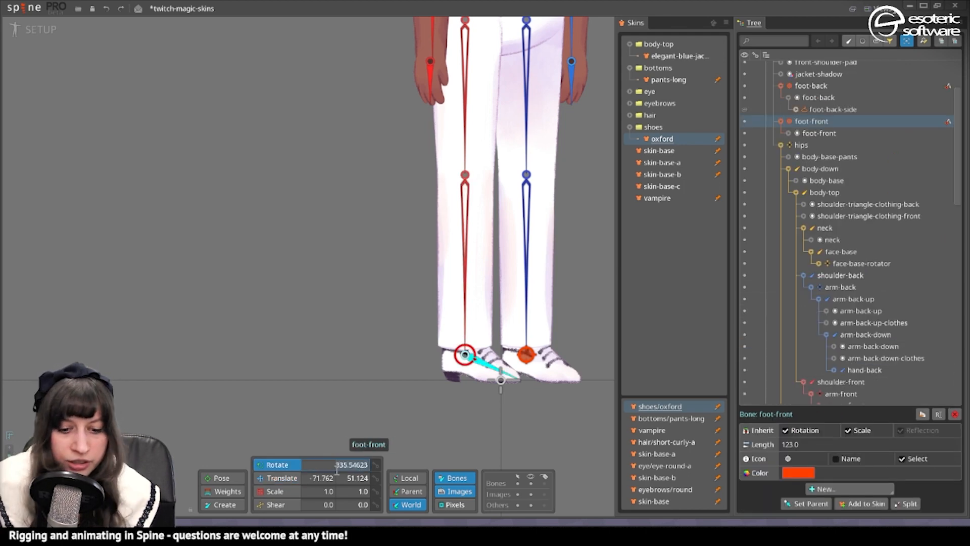
{"action": "left_click", "coordinate": [337, 467]}
{"action": "type", "text": "334"}
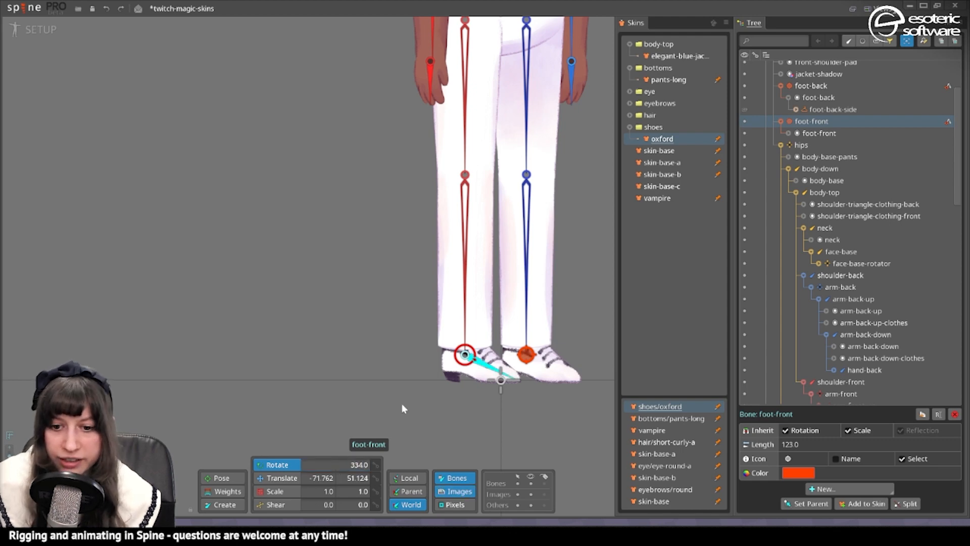
- Set the foot-back bone's world rotation to 334 and its length to 123, and save the project
{"action": "left_click", "coordinate": [526, 354]}
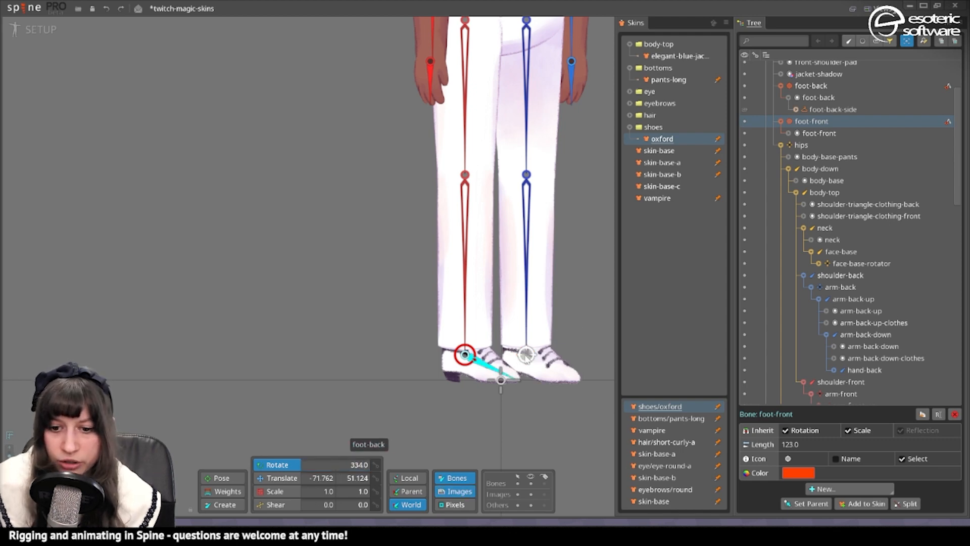
{"action": "left_click", "coordinate": [320, 463]}
{"action": "type", "text": "334"}
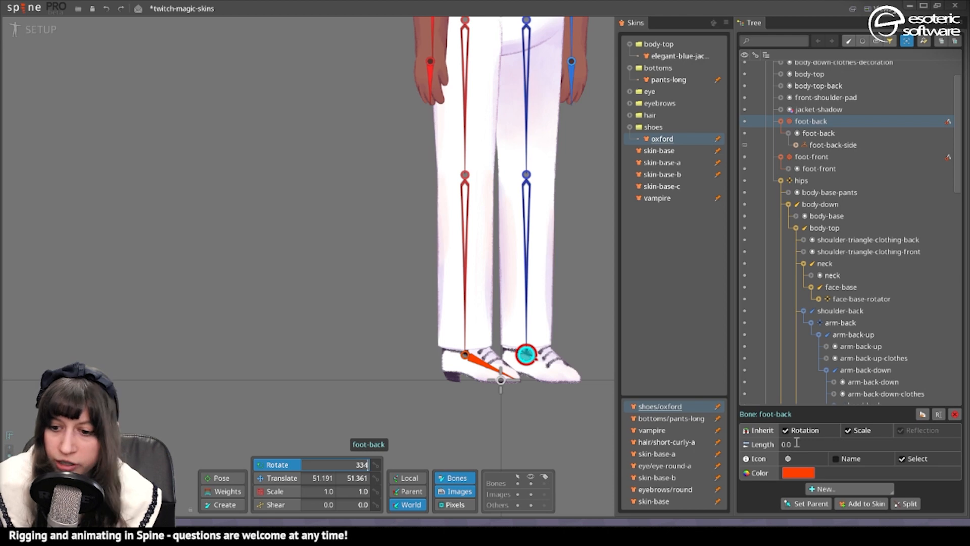
{"action": "left_click", "coordinate": [797, 442]}
{"action": "key", "text": "Return"}
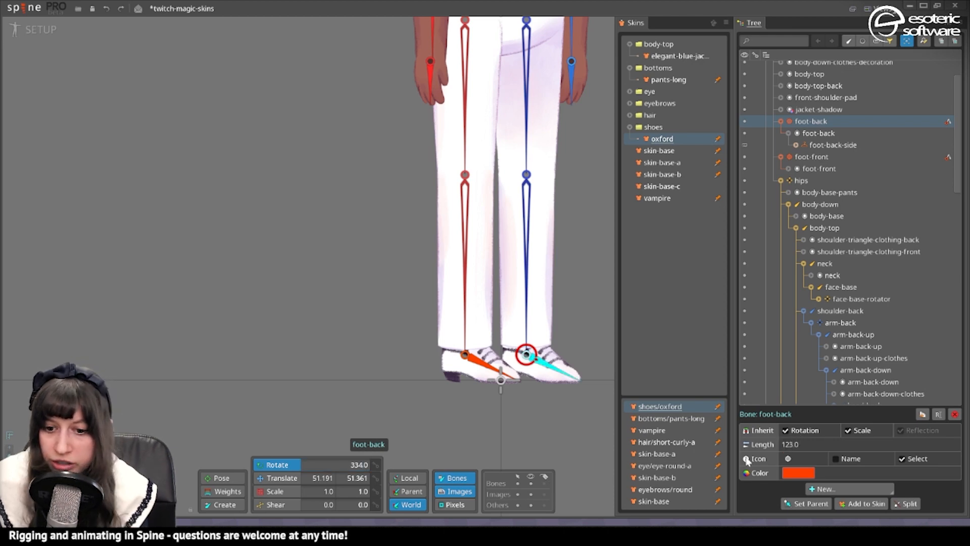
{"action": "key", "text": "ctrl+s"}
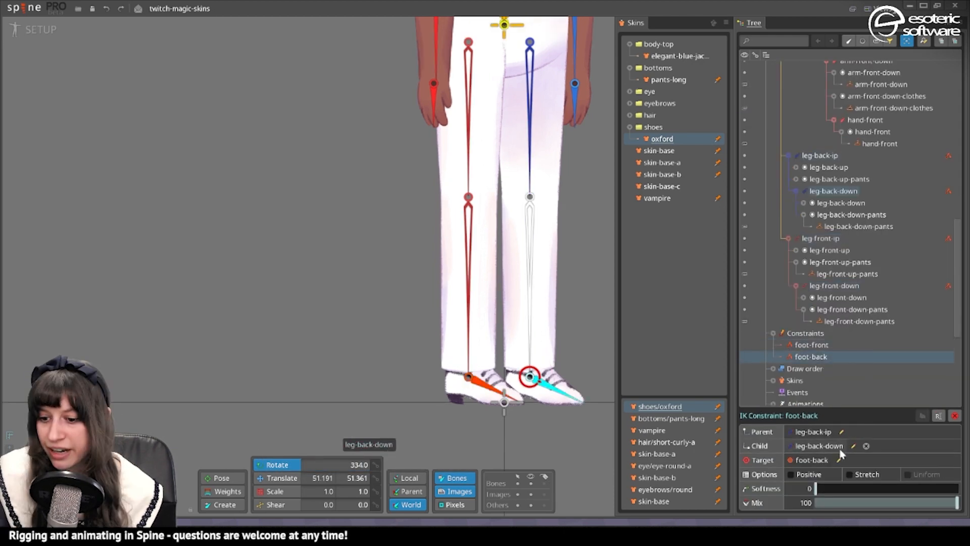
- Enable Stretch on the foot-back IK constraint, test the front leg in Animate mode by raising its foot, and undo that move
{"action": "left_click", "coordinate": [850, 473]}
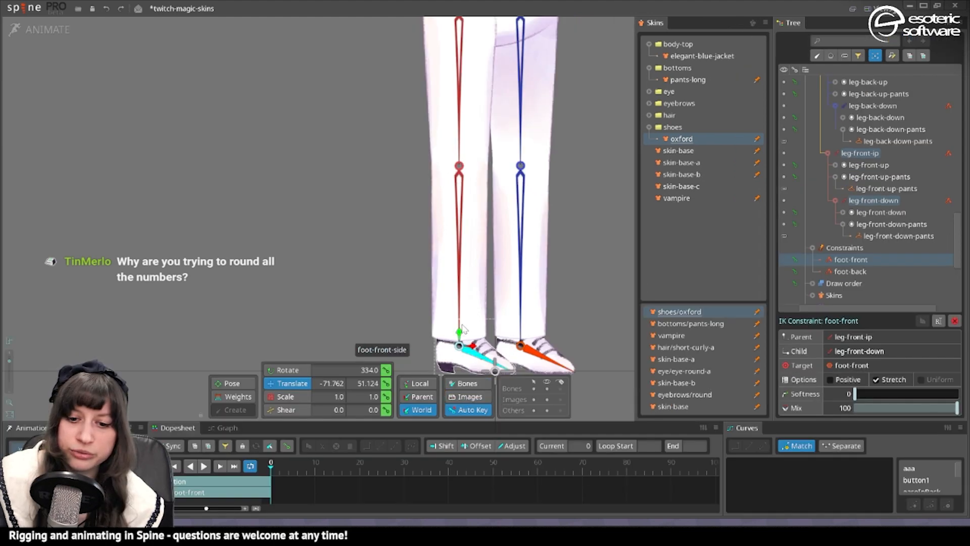
{"action": "left_click_drag", "start_coordinate": [462, 348], "coordinate": [458, 225]}
{"action": "key", "text": "ctrl+z"}
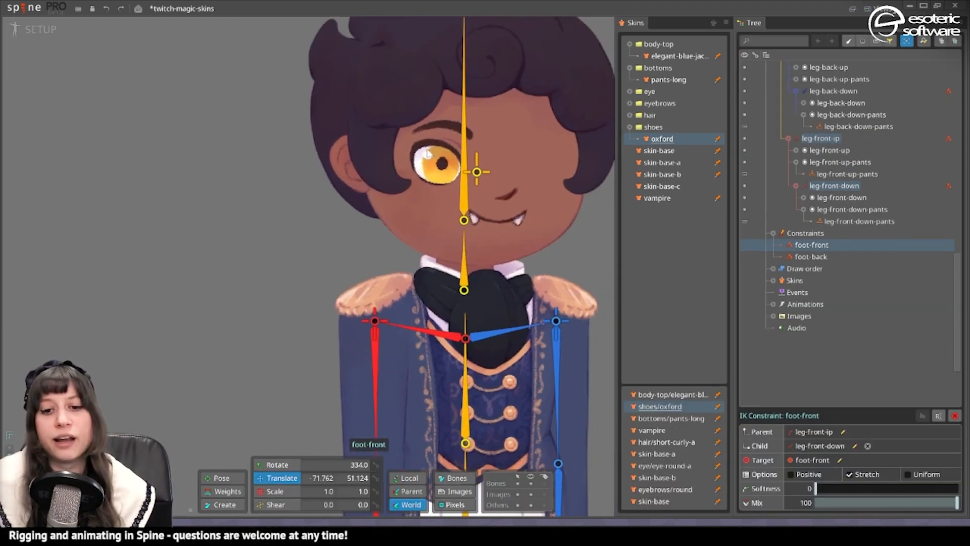
- Adjust the neck bone's tip to meet the base of the face-base bone, at a length of about 106
{"action": "scroll", "coordinate": [462, 162], "scroll_direction": "up", "scroll_amount": 3}
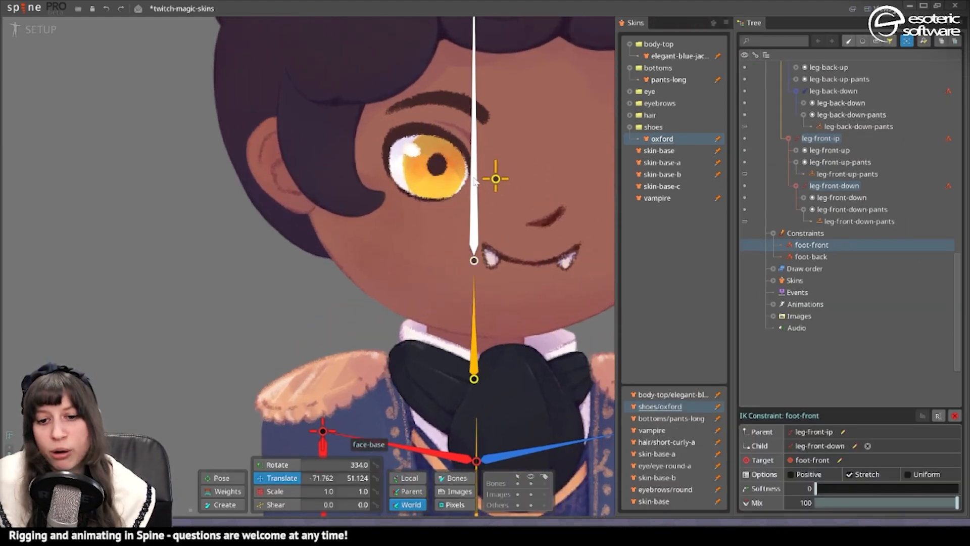
{"action": "scroll", "coordinate": [549, 180], "scroll_direction": "down", "scroll_amount": 3}
{"action": "scroll", "coordinate": [580, 217], "scroll_direction": "up", "scroll_amount": 2}
{"action": "left_click", "coordinate": [484, 326]}
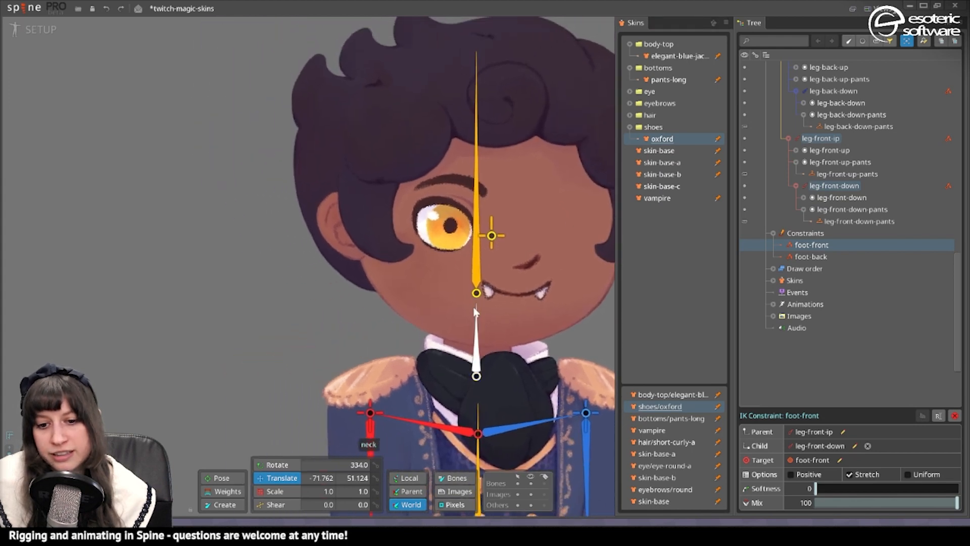
{"action": "scroll", "coordinate": [484, 325], "scroll_direction": "up", "scroll_amount": 2}
{"action": "left_click_drag", "start_coordinate": [483, 316], "coordinate": [482, 308]}
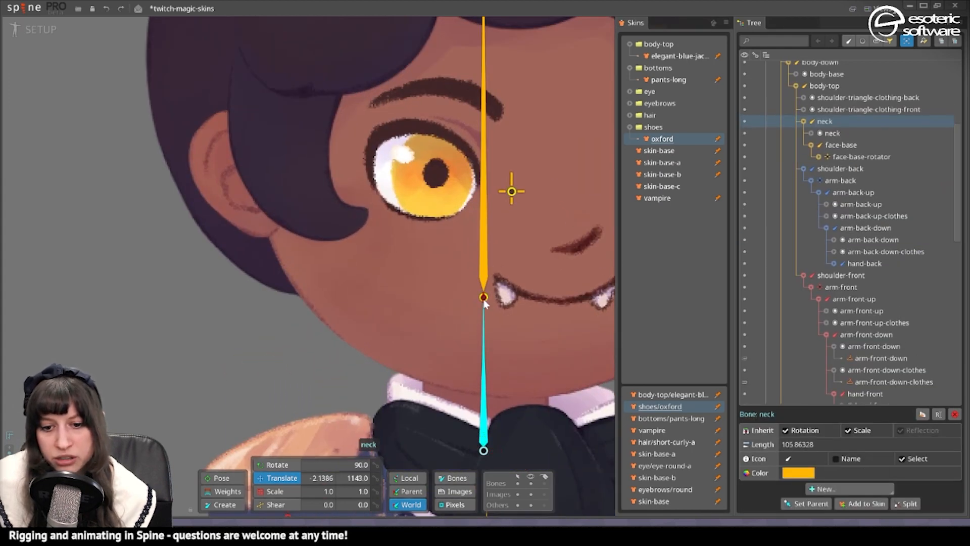
{"action": "scroll", "coordinate": [506, 278], "scroll_direction": "down", "scroll_amount": 2}
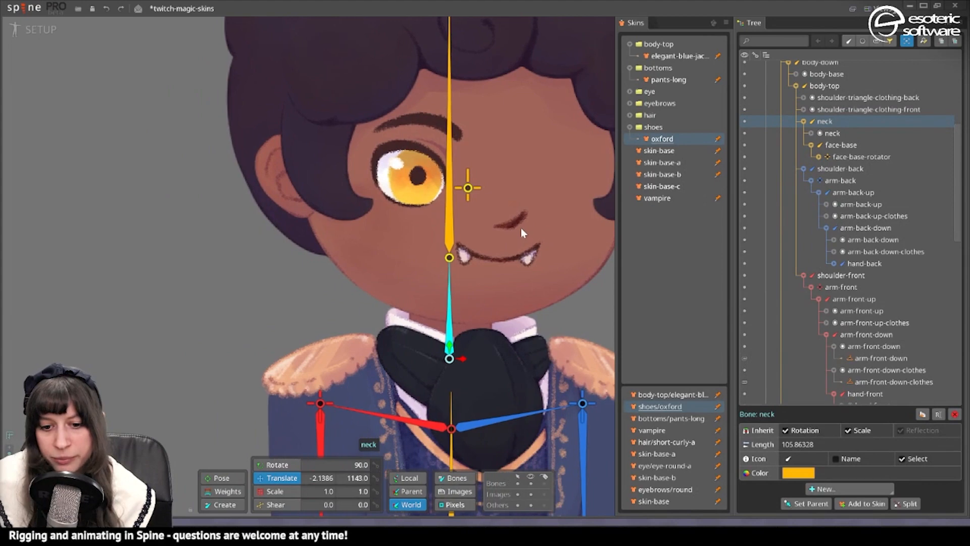
- Adjust the body-top bone's tip near the base of the neck bone, at a length of about 230
{"action": "left_click", "coordinate": [451, 399]}
{"action": "left_click", "coordinate": [451, 396]}
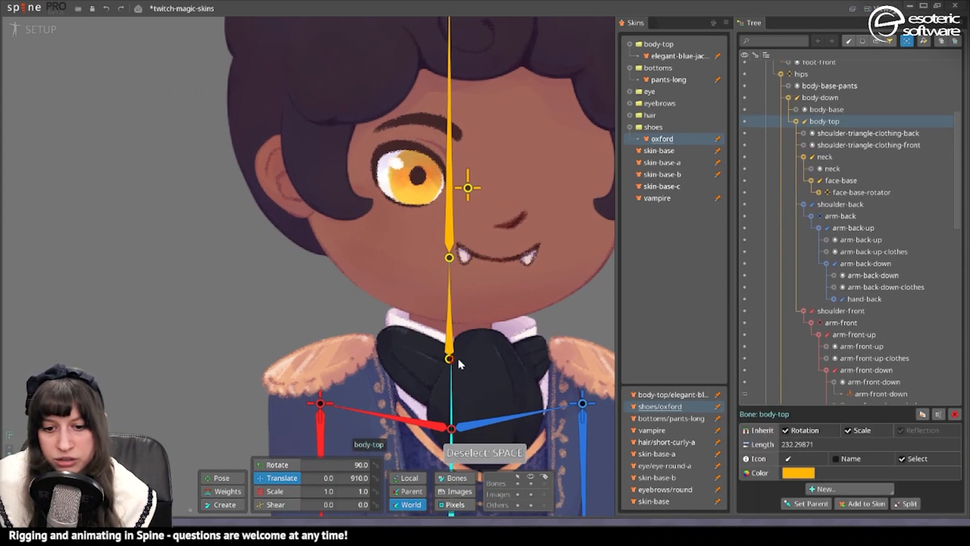
{"action": "left_click_drag", "start_coordinate": [458, 360], "coordinate": [457, 361]}
{"action": "scroll", "coordinate": [546, 334], "scroll_direction": "down", "scroll_amount": 2}
- Examine the bone placement along the torso, legs and feet, and back up to the head
{"action": "left_click_drag", "start_coordinate": [551, 332], "coordinate": [571, 96]}
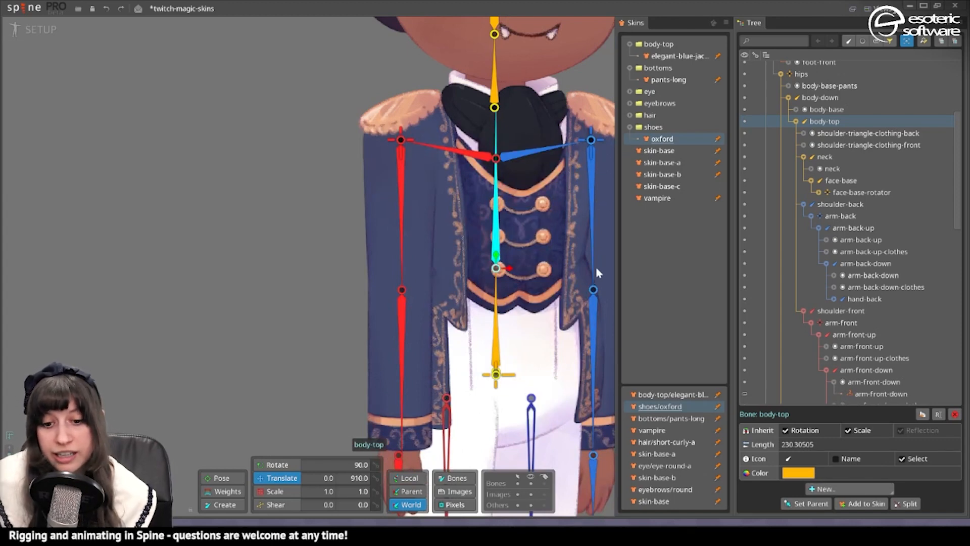
{"action": "left_click_drag", "start_coordinate": [473, 131], "coordinate": [474, 325]}
{"action": "left_click_drag", "start_coordinate": [462, 382], "coordinate": [452, 51]}
{"action": "left_click_drag", "start_coordinate": [479, 447], "coordinate": [485, 191]}
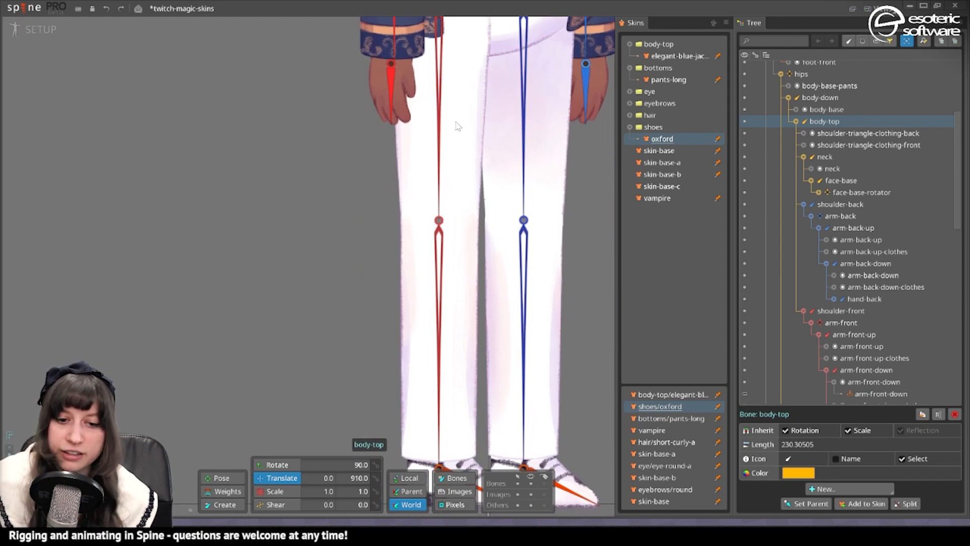
{"action": "left_click_drag", "start_coordinate": [488, 72], "coordinate": [500, 204]}
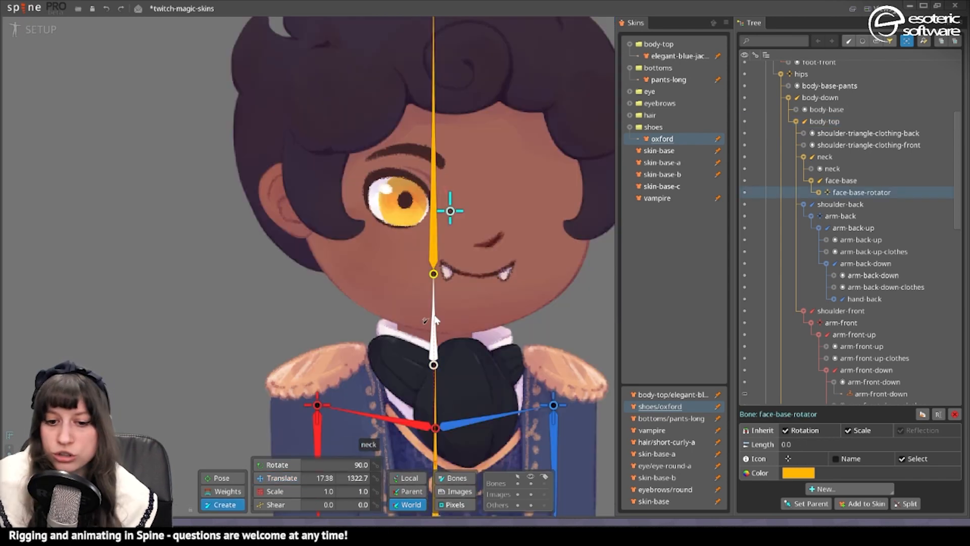
- Select the neck bone and switch to Animate mode with the head and upper body in view
{"action": "left_click", "coordinate": [436, 320]}
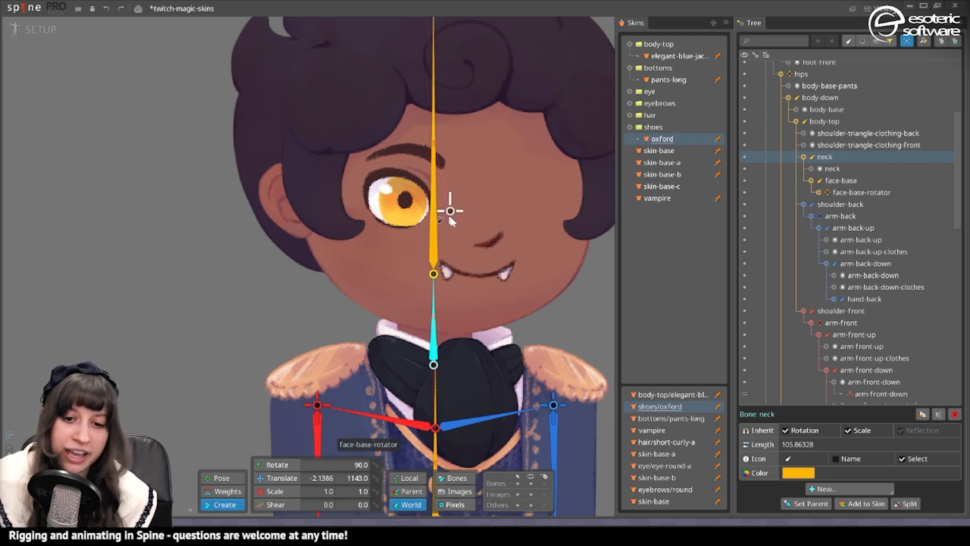
{"action": "scroll", "coordinate": [439, 202], "scroll_direction": "down", "scroll_amount": 3}
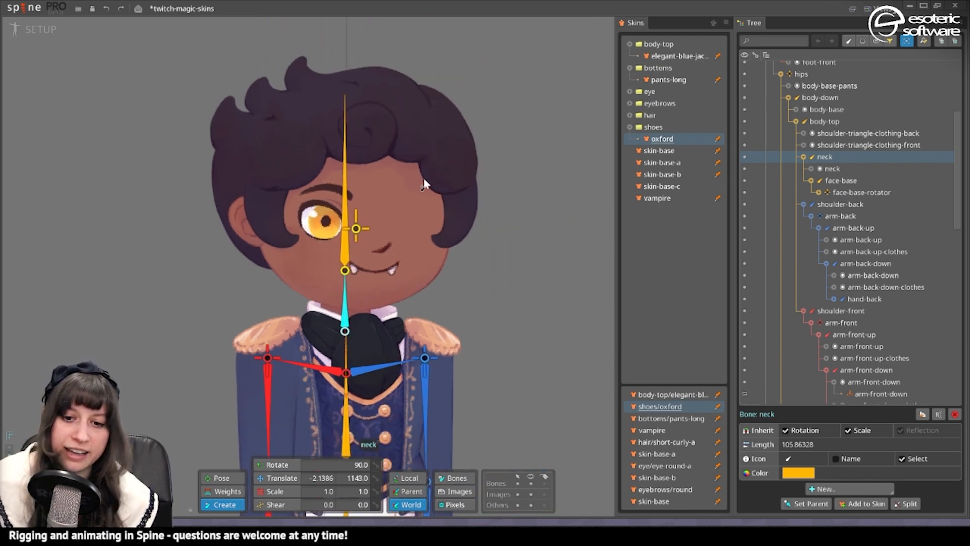
{"action": "left_click", "coordinate": [33, 35]}
{"action": "scroll", "coordinate": [520, 164], "scroll_direction": "up", "scroll_amount": 3}
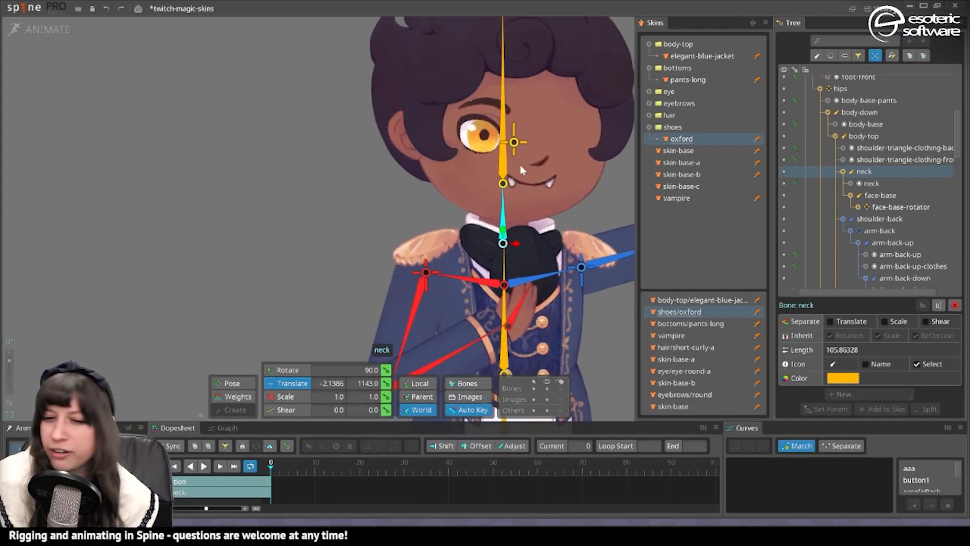
- Try rotating the face-base-rotator bone to test how it turns the head
{"action": "left_click", "coordinate": [518, 147]}
{"action": "left_click", "coordinate": [287, 370]}
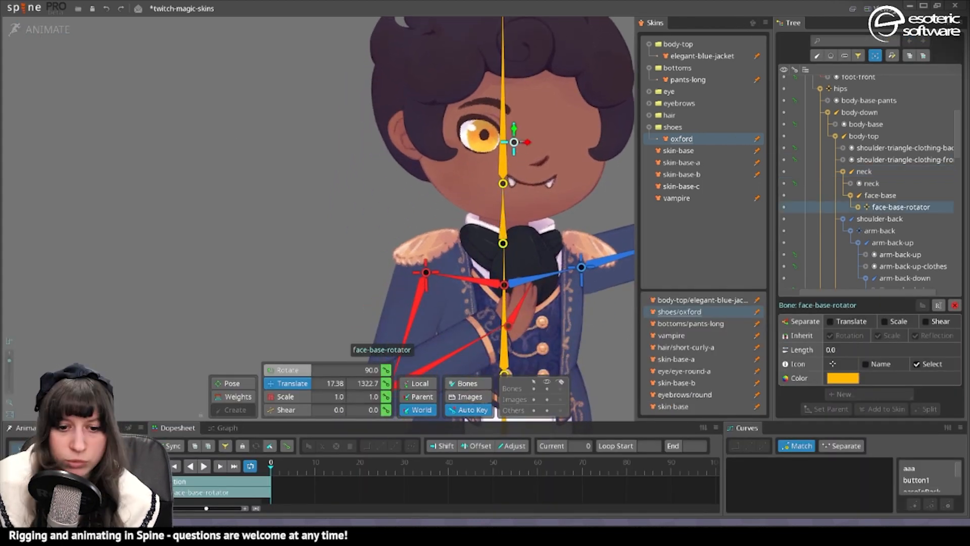
{"action": "left_click_drag", "start_coordinate": [427, 120], "coordinate": [338, 126]}
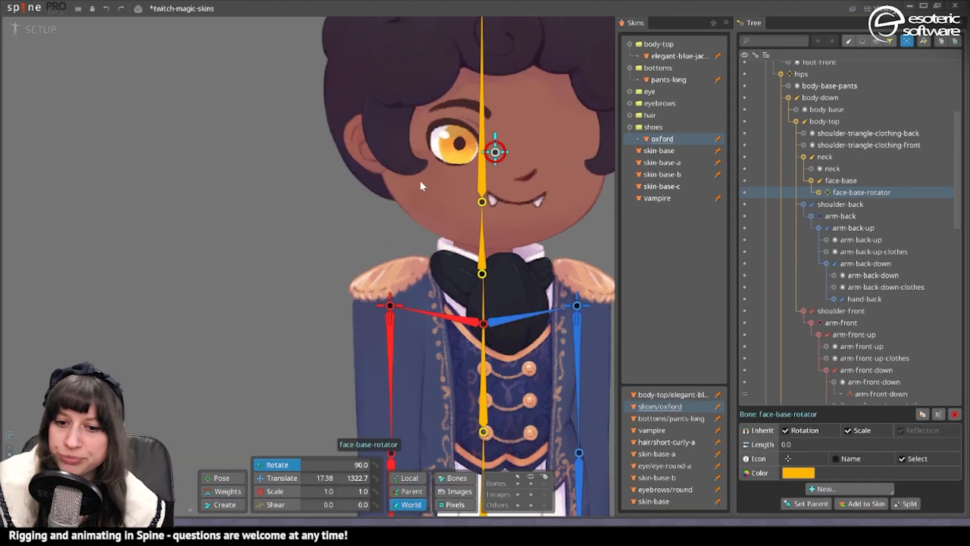
- Create a child bone of face-base-rotator at the middle of the face, at about 48.4, 1336.9, and name it face-holder
{"action": "key", "text": "b"}
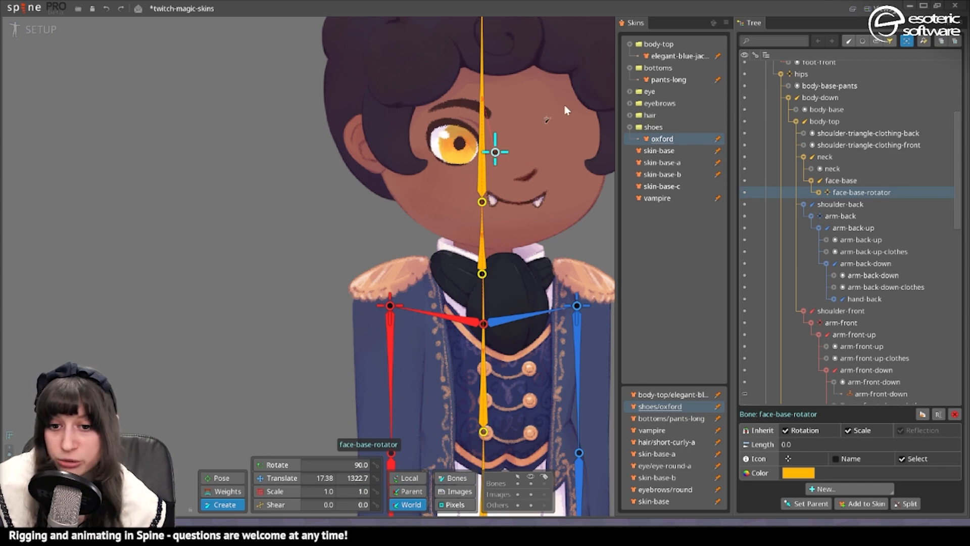
{"action": "left_click_drag", "start_coordinate": [498, 177], "coordinate": [474, 253]}
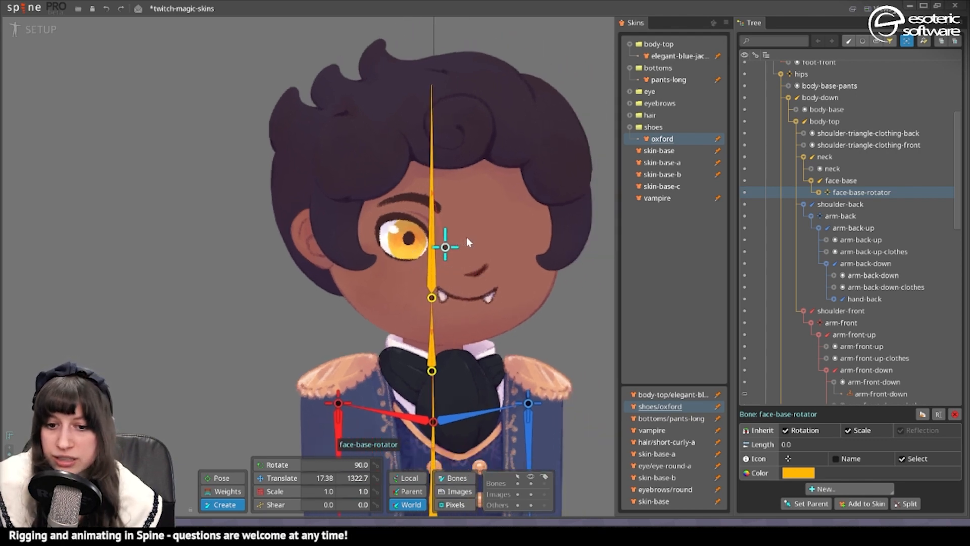
{"action": "left_click", "coordinate": [466, 237]}
{"action": "double_click", "coordinate": [868, 344]}
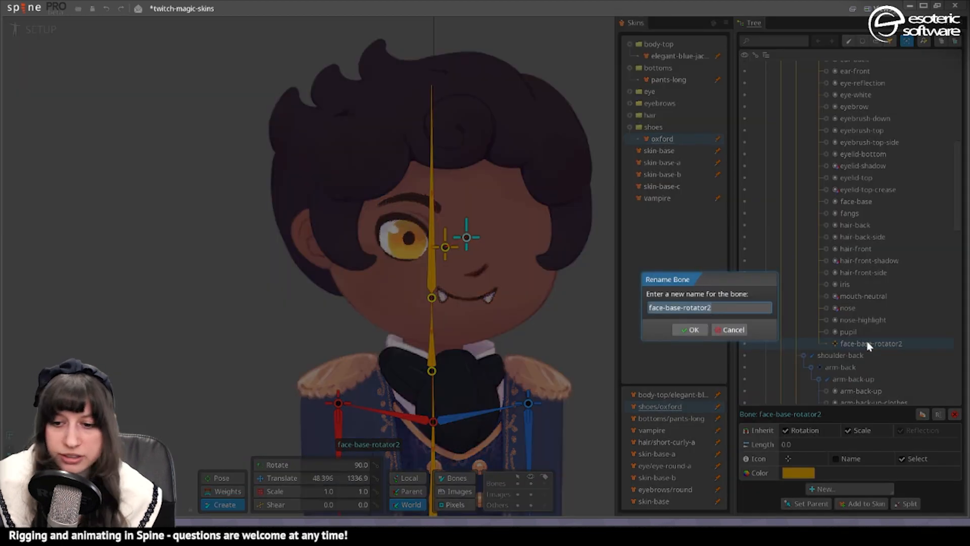
{"action": "key", "text": "End"}
{"action": "key", "text": "BackSpace"}
{"action": "key", "text": "BackSpace"}
{"action": "key", "text": "BackSpace"}
{"action": "key", "text": "BackSpace"}
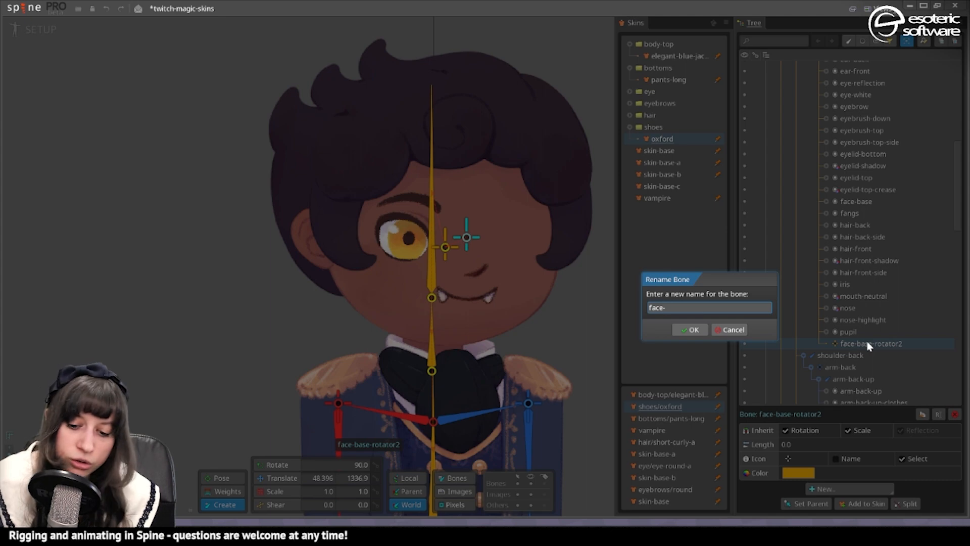
{"action": "type", "text": "holder"}
{"action": "key", "text": "Return"}
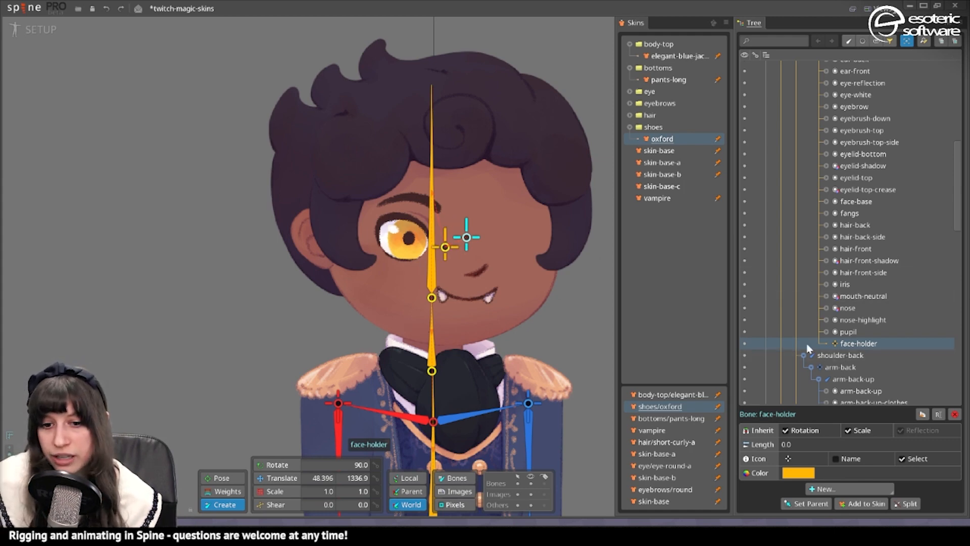
- Give the face-base-rotator bone the circular rotation-arrow icon
{"action": "left_click", "coordinate": [444, 248]}
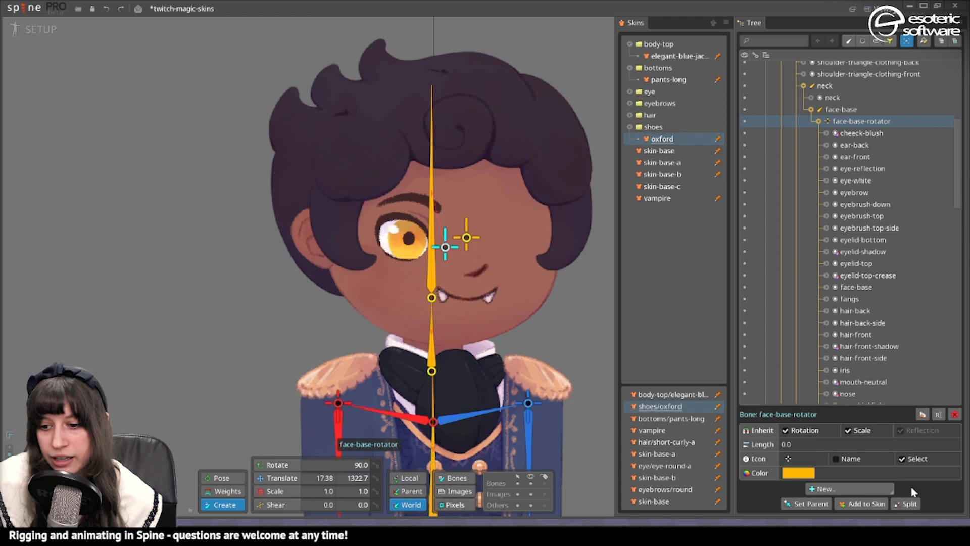
{"action": "left_click", "coordinate": [788, 458]}
{"action": "left_click", "coordinate": [804, 444]}
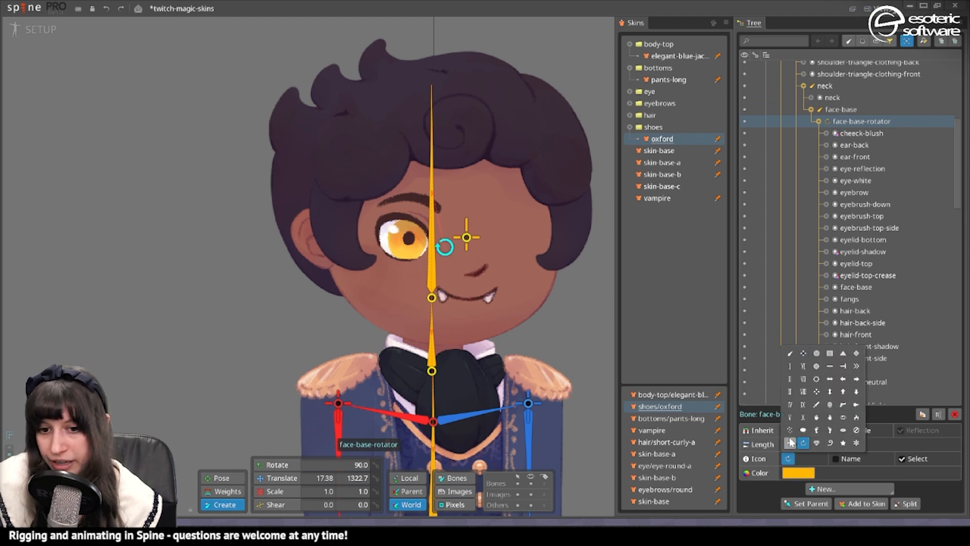
- Create a bone under face-holder for the mouth-neutral slot at the middle of the mouth, at about 48.9, 1247.5
{"action": "left_click_drag", "start_coordinate": [466, 237], "coordinate": [554, 261]}
{"action": "left_click", "coordinate": [554, 262]}
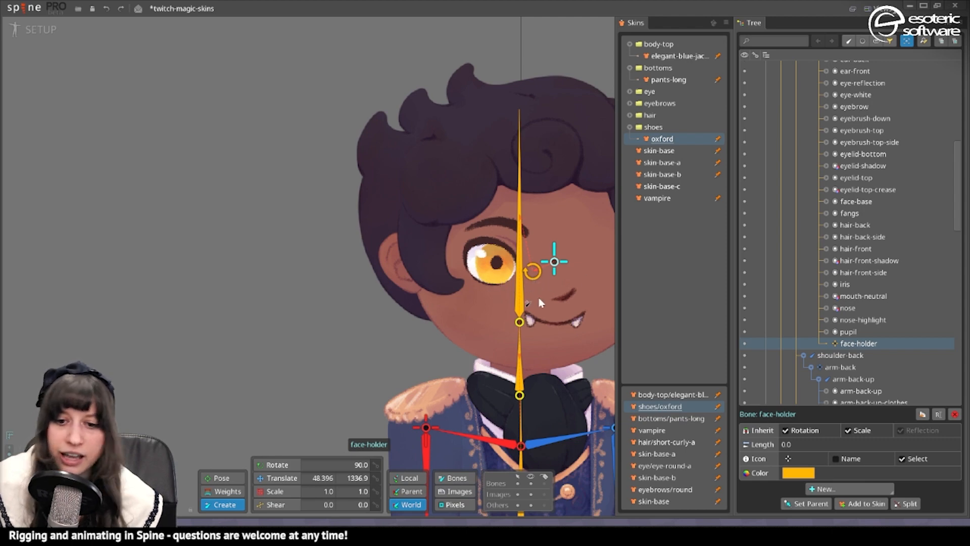
{"action": "scroll", "coordinate": [539, 299], "scroll_direction": "up", "scroll_amount": 3}
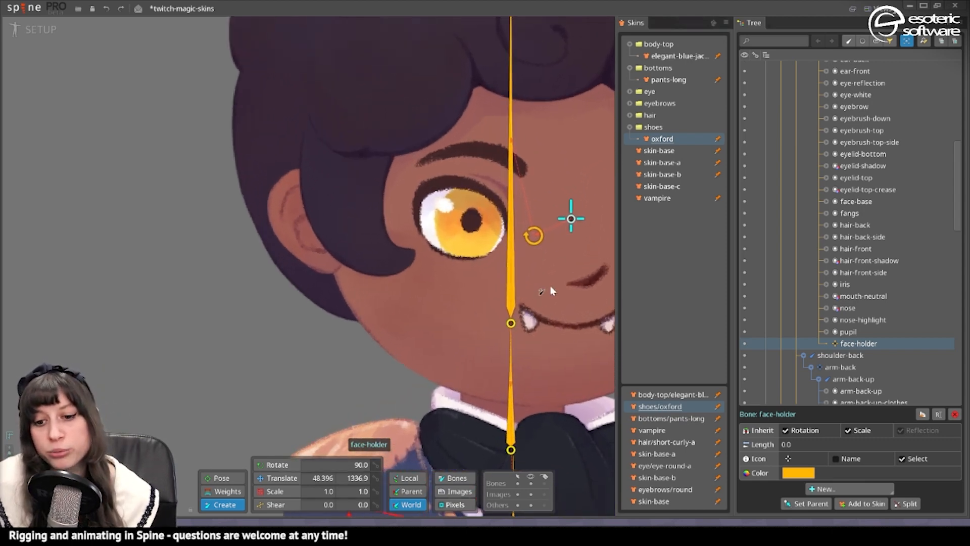
{"action": "left_click_drag", "start_coordinate": [581, 278], "coordinate": [461, 260]}
{"action": "left_click", "coordinate": [434, 302]}
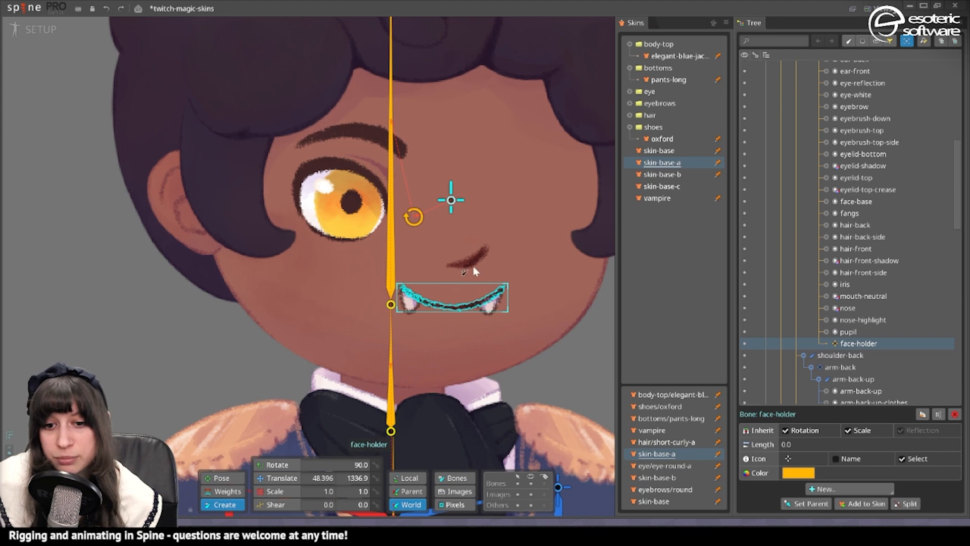
{"action": "left_click", "coordinate": [452, 307]}
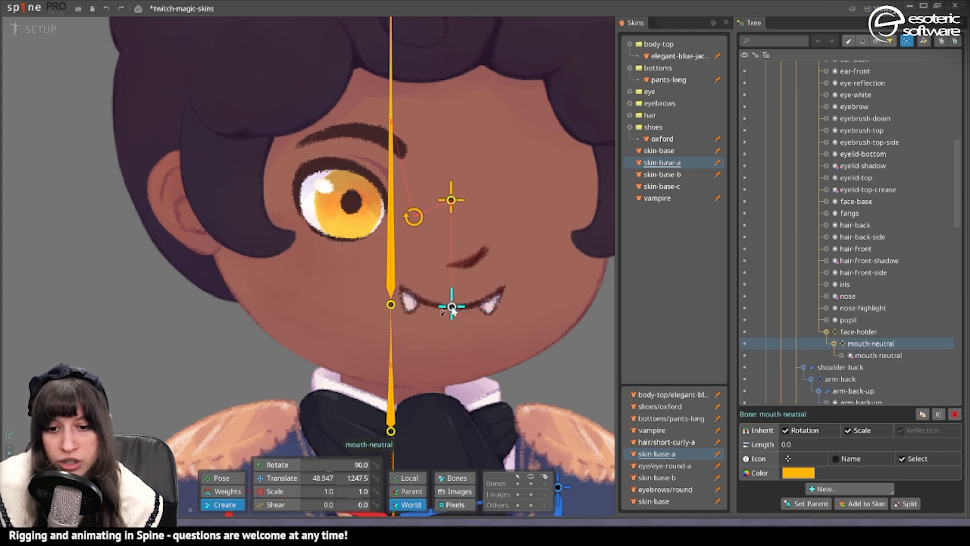
- Rename the mouth-neutral bone as mouth without renaming its slot and attachment
{"action": "double_click", "coordinate": [879, 344]}
{"action": "left_click", "coordinate": [672, 310]}
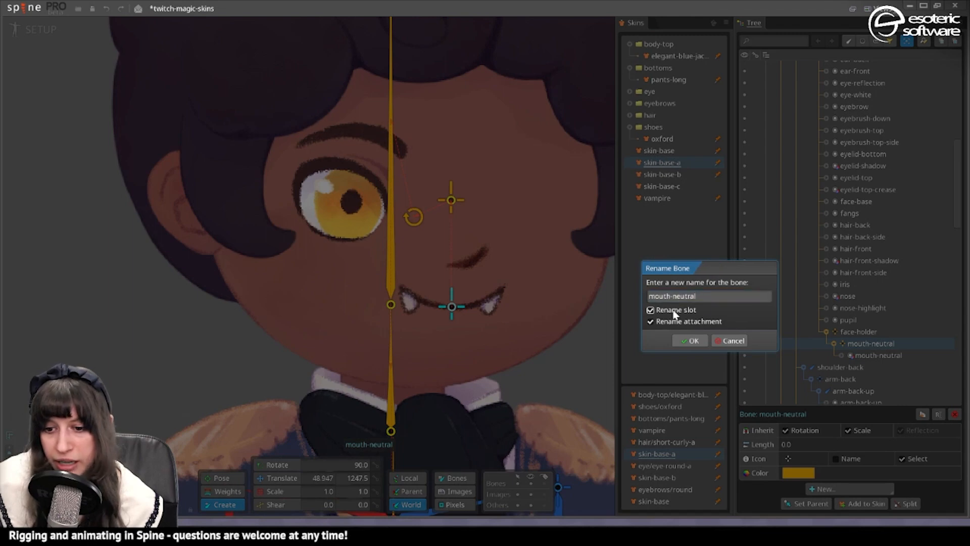
{"action": "left_click", "coordinate": [674, 321]}
{"action": "left_click_drag", "start_coordinate": [672, 299], "coordinate": [728, 298]}
{"action": "key", "text": "BackSpace"}
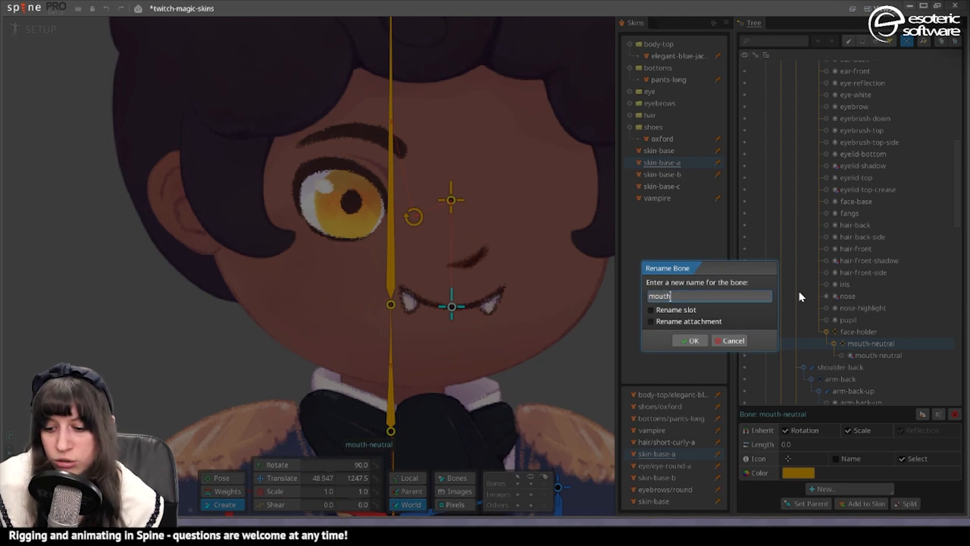
{"action": "key", "text": "Return"}
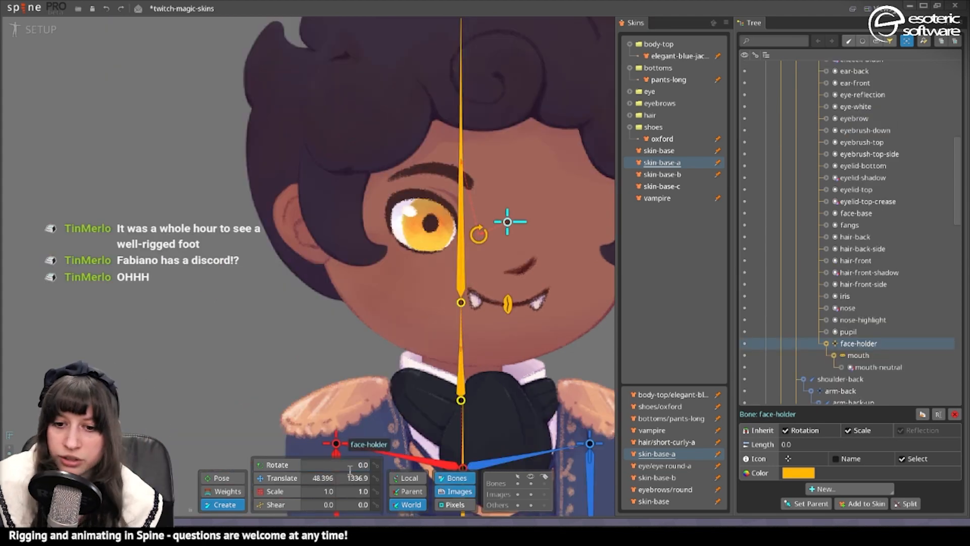
- Set the mouth bone's world rotation to 0
{"action": "left_click", "coordinate": [509, 304]}
{"action": "left_click", "coordinate": [347, 464]}
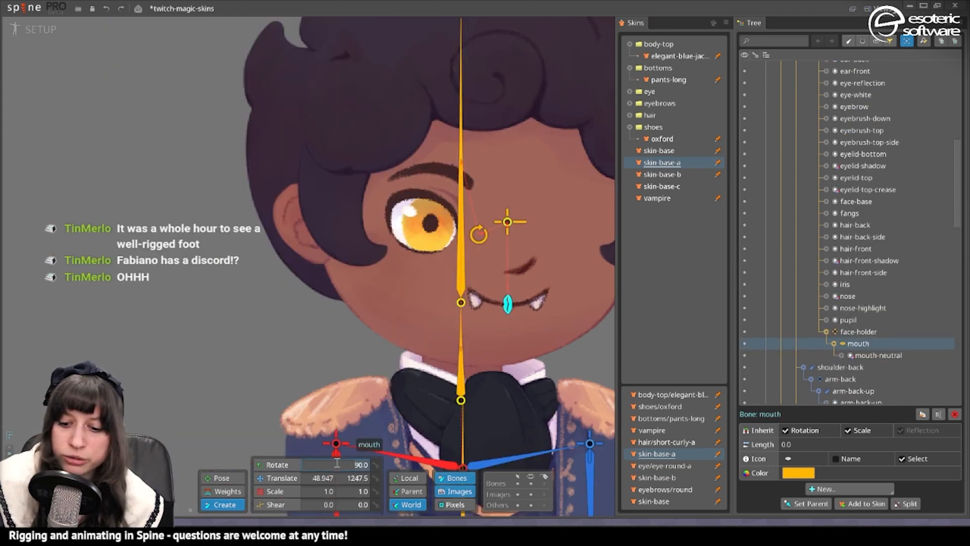
{"action": "type", "text": "0"}
{"action": "key", "text": "Return"}
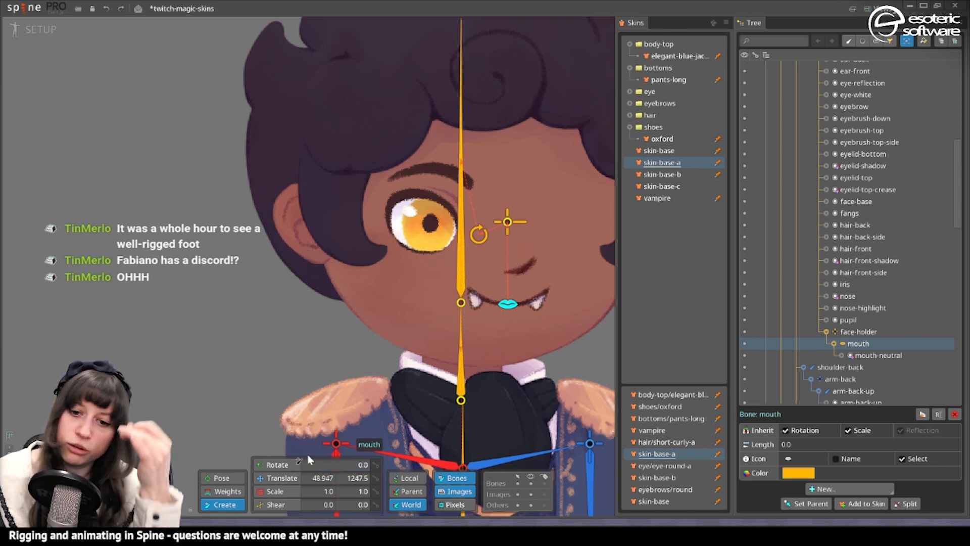
{"action": "left_click", "coordinate": [275, 479]}
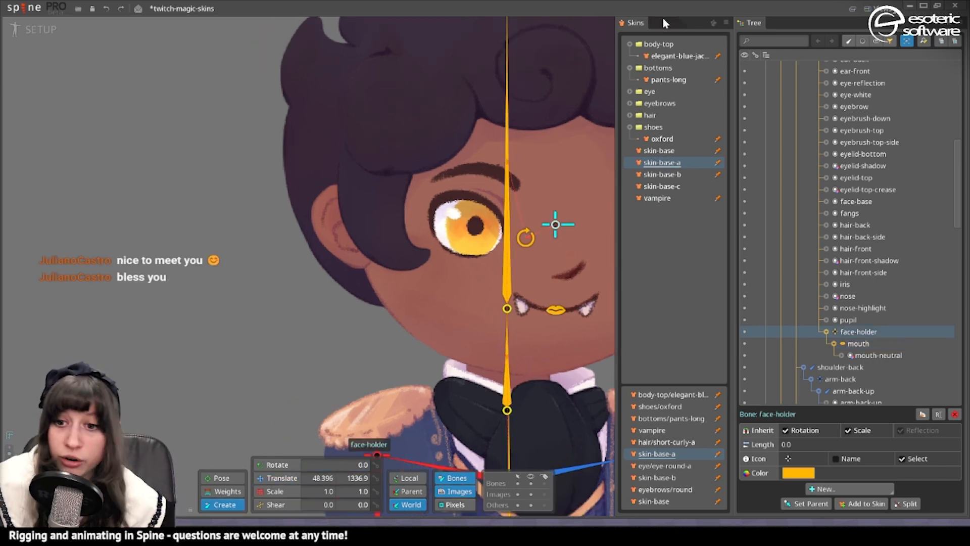
- Preview the eye-round and eye-round-a skins, and make eye-round-b the active eye skin
{"action": "double_click", "coordinate": [656, 92]}
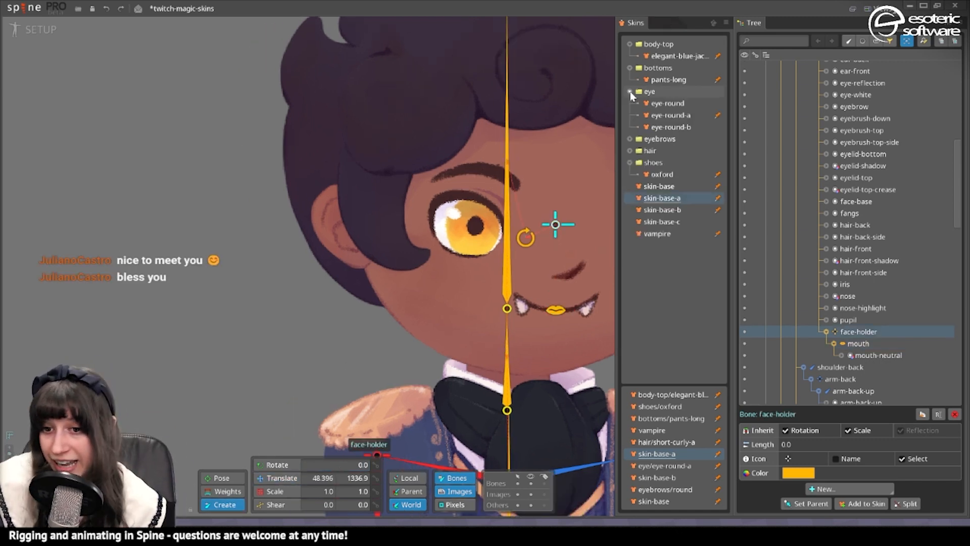
{"action": "left_click", "coordinate": [667, 103]}
{"action": "left_click", "coordinate": [665, 116]}
{"action": "left_click", "coordinate": [666, 104]}
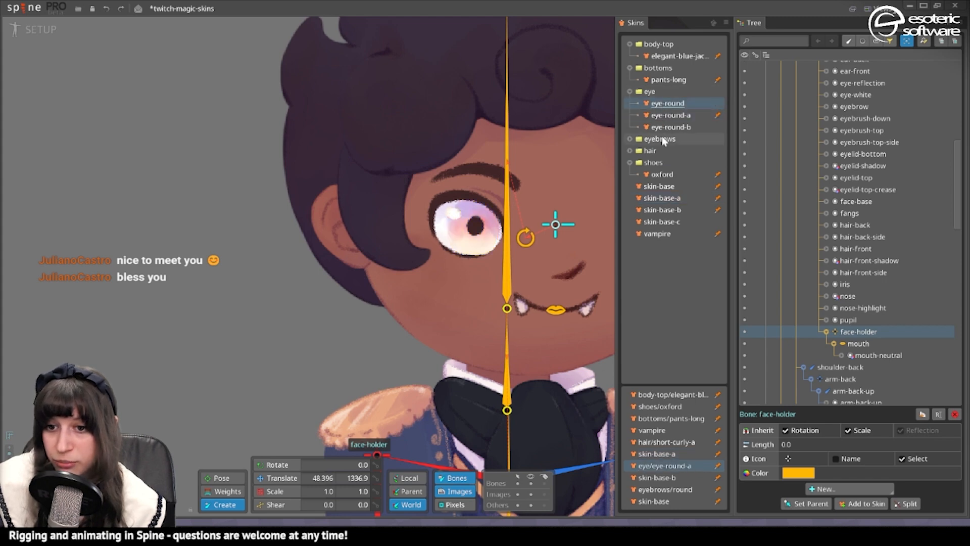
{"action": "left_click", "coordinate": [667, 116]}
{"action": "left_click", "coordinate": [669, 127]}
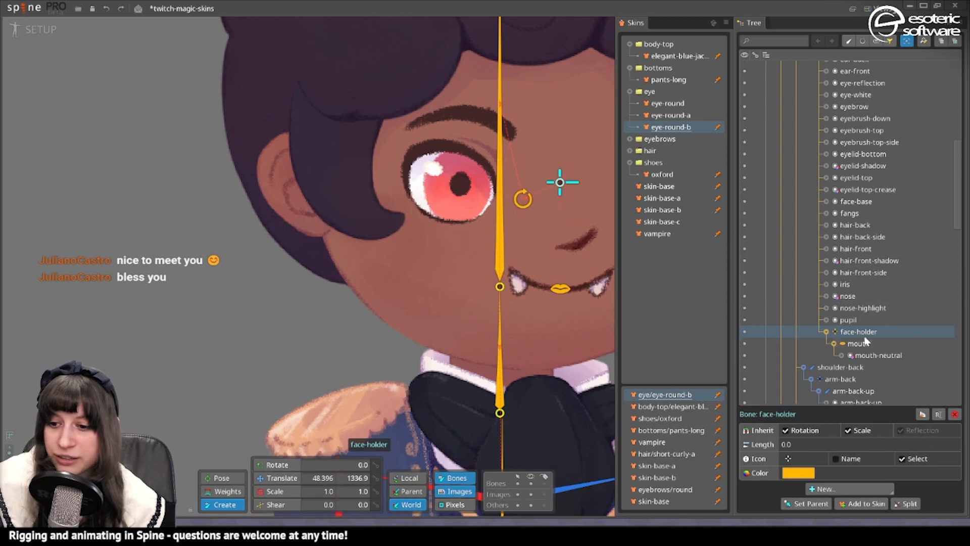
- Create a bone under face-holder for the eye-white slot at the middle of the eye, at about -45.7, 1335
{"action": "left_click_drag", "start_coordinate": [438, 178], "coordinate": [453, 175]}
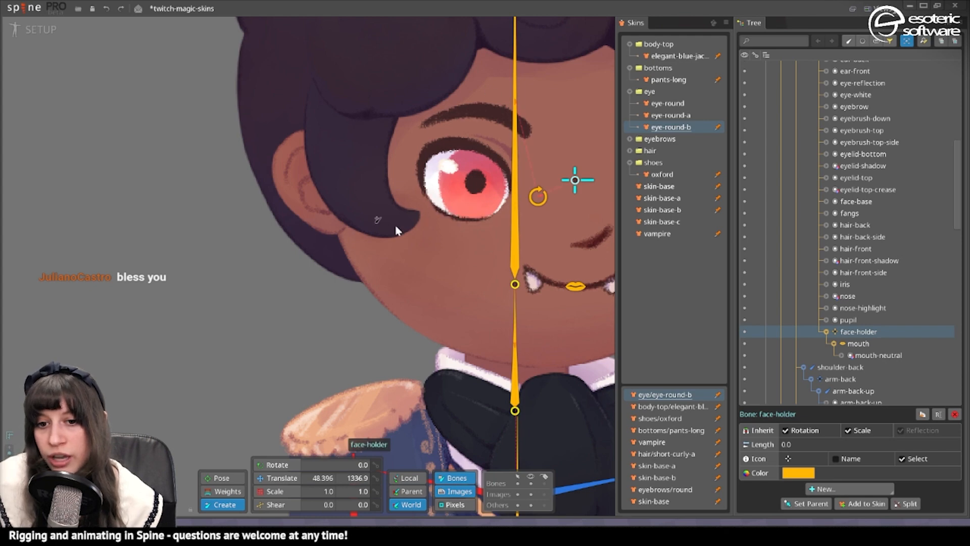
{"action": "left_click", "coordinate": [463, 184]}
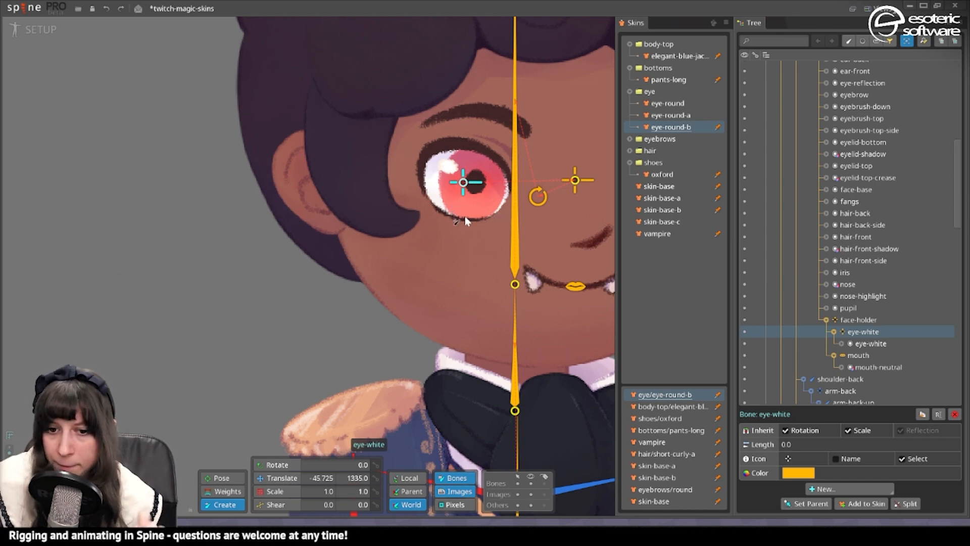
{"action": "scroll", "coordinate": [455, 220], "scroll_direction": "down", "scroll_amount": 2}
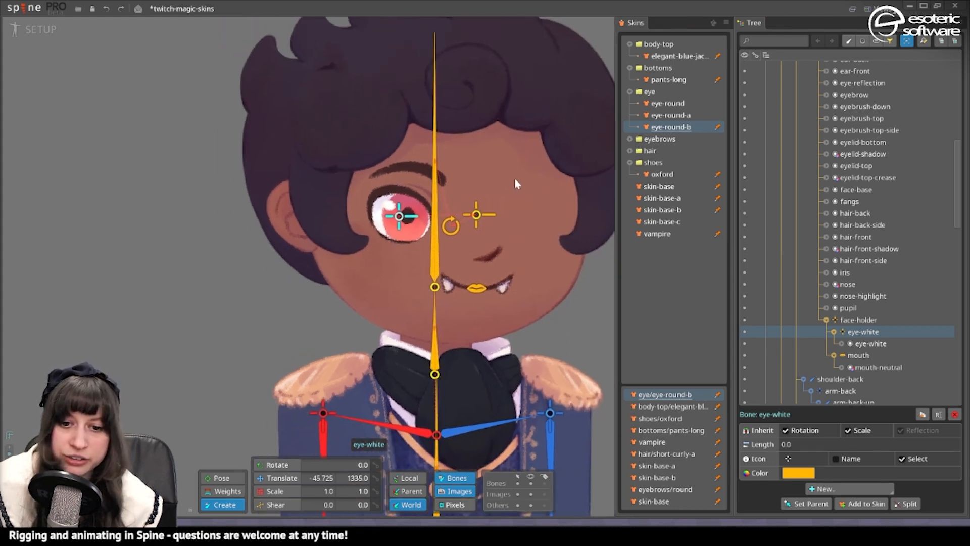
{"action": "scroll", "coordinate": [422, 217], "scroll_direction": "up", "scroll_amount": 2}
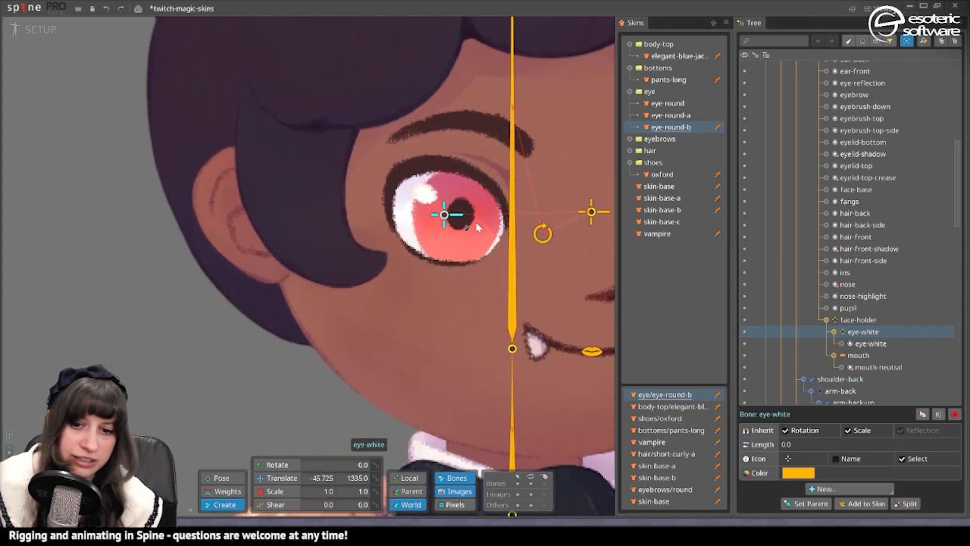
{"action": "scroll", "coordinate": [476, 222], "scroll_direction": "down", "scroll_amount": 3}
{"action": "scroll", "coordinate": [444, 210], "scroll_direction": "up", "scroll_amount": 2}
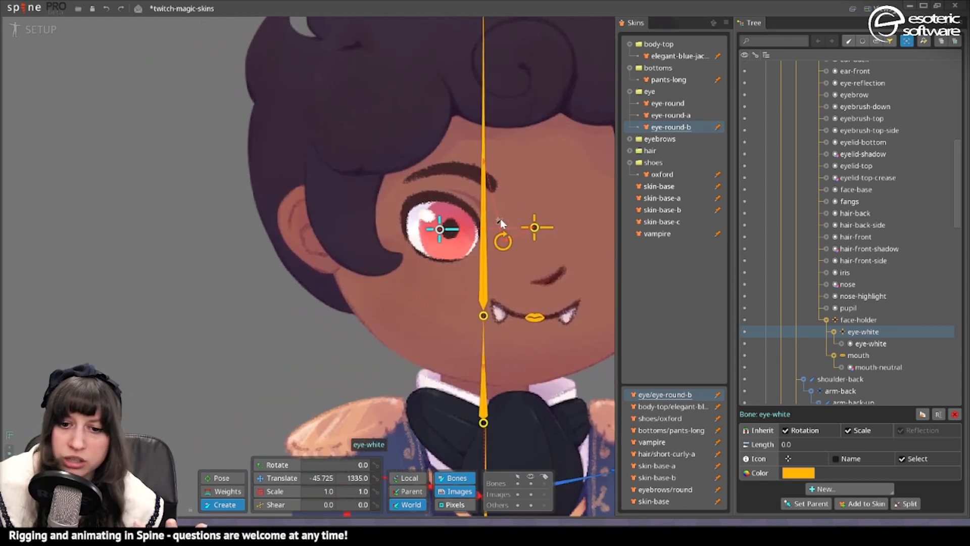
- Move the eye-white bone horizontally towards the pupil, to an X position of about -43.1
{"action": "left_click", "coordinate": [282, 478]}
{"action": "left_click_drag", "start_coordinate": [457, 231], "coordinate": [459, 233]}
{"action": "scroll", "coordinate": [438, 225], "scroll_direction": "up", "scroll_amount": 2}
{"action": "key", "text": "x"}
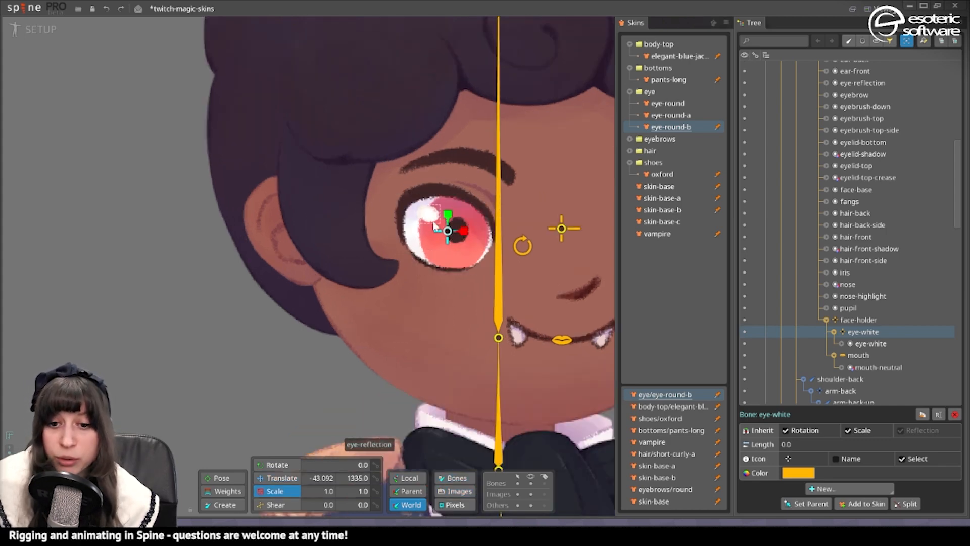
- Create a bone under eye-white at the pupil's centre, at about -35.4, 1335.2, holding the iris and pupil slots
{"action": "key", "text": "n"}
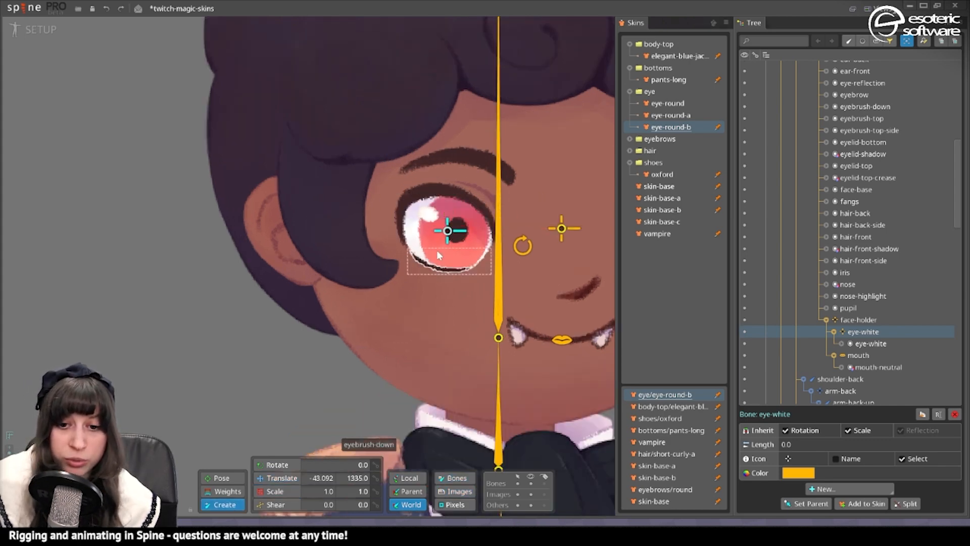
{"action": "left_click", "coordinate": [457, 231]}
{"action": "scroll", "coordinate": [454, 238], "scroll_direction": "up", "scroll_amount": 5}
{"action": "scroll", "coordinate": [519, 238], "scroll_direction": "down", "scroll_amount": 4}
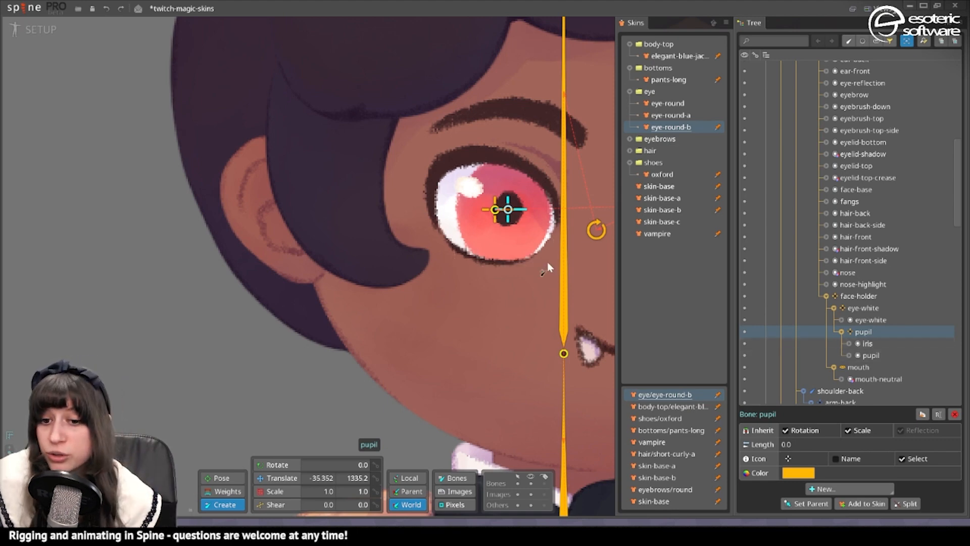
- Create a bone under eye-white for the eyebrush-top slot at about -43.1, 1367.2, with the vertical double-arrow icon
{"action": "left_click_drag", "start_coordinate": [547, 264], "coordinate": [498, 278]}
{"action": "left_click", "coordinate": [445, 223]}
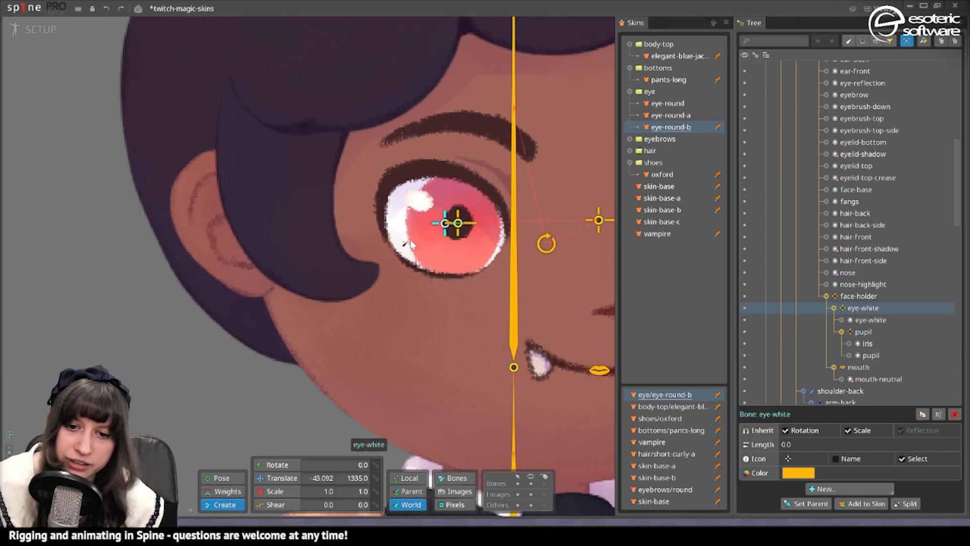
{"action": "left_click", "coordinate": [445, 169]}
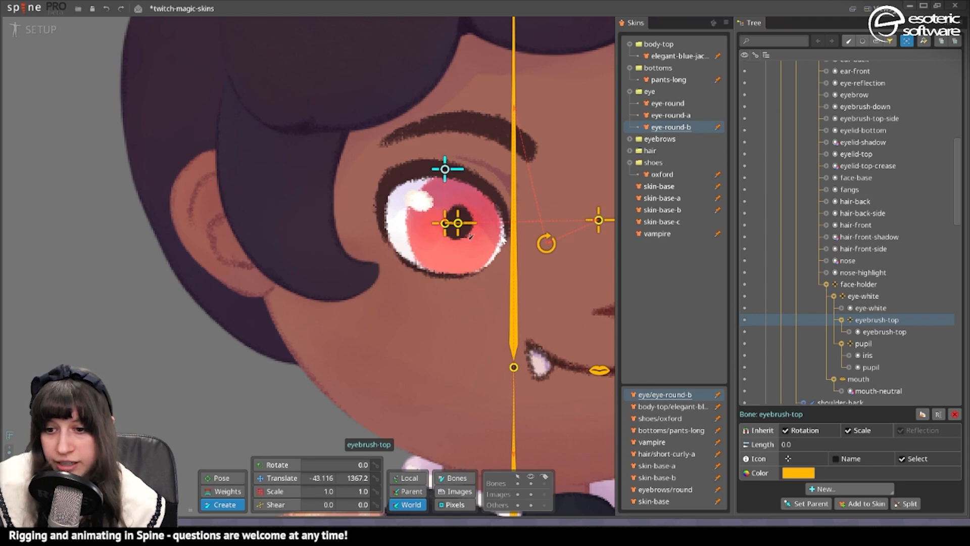
{"action": "left_click", "coordinate": [788, 458]}
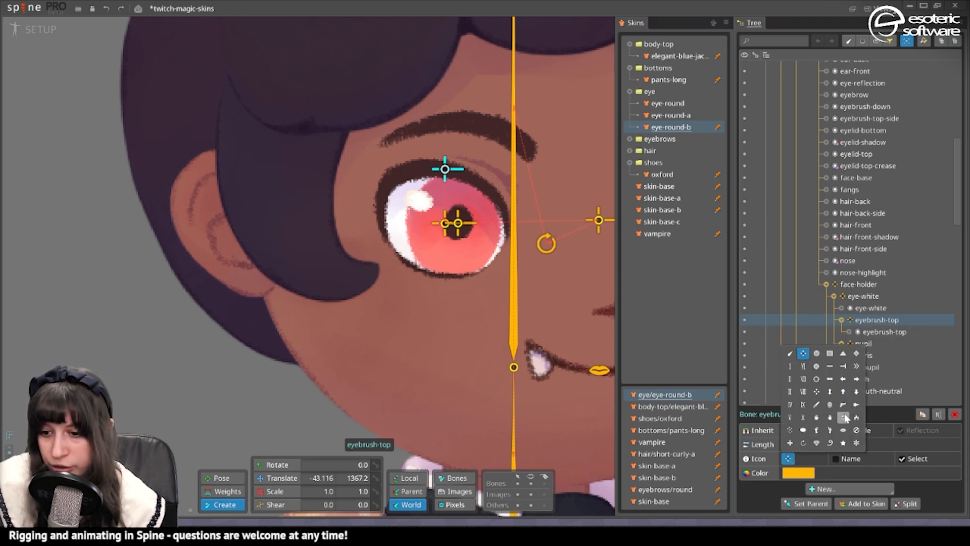
{"action": "left_click", "coordinate": [830, 392]}
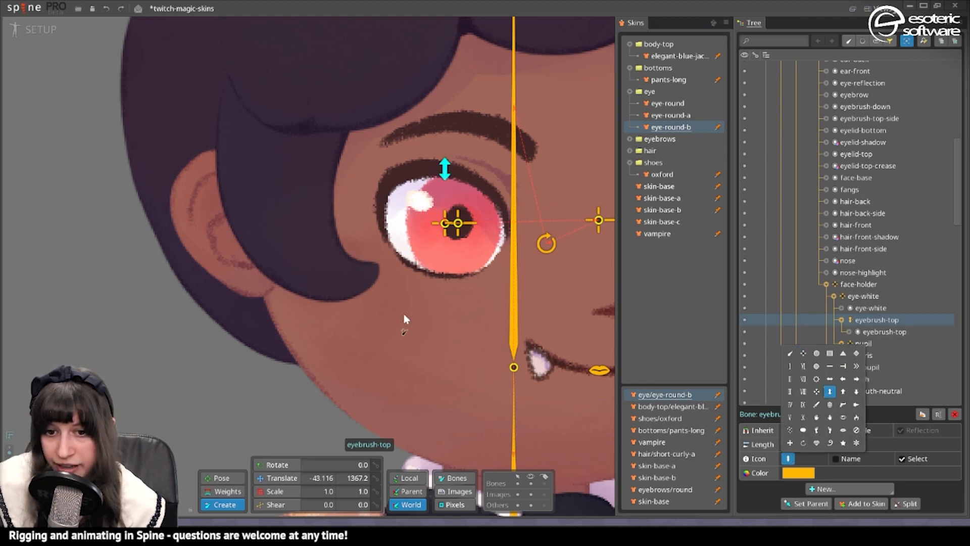
- Create a bone under eye-white for the eyebrush-down slot at about -42.7, 1303.8, with the vertical double-arrow icon
{"action": "left_click", "coordinate": [444, 223]}
{"action": "left_click", "coordinate": [445, 275]}
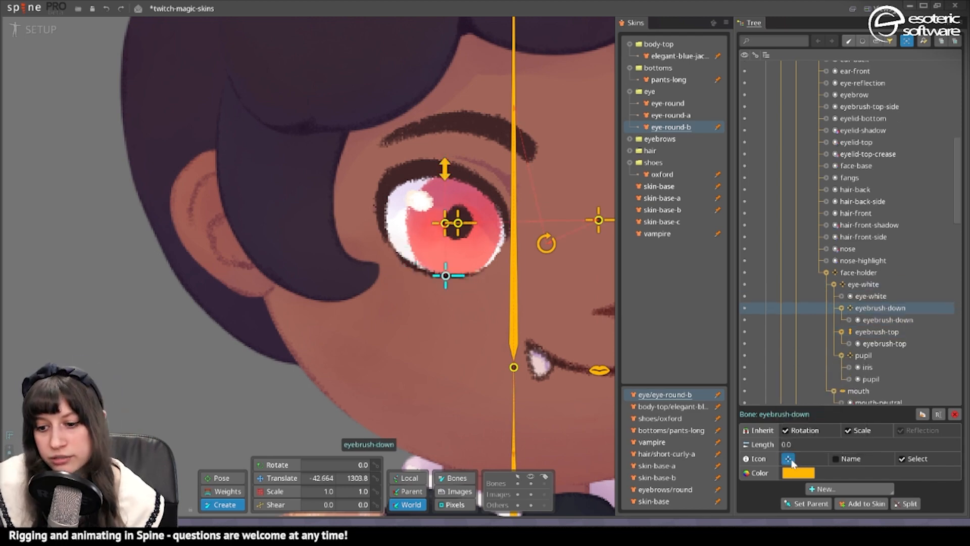
{"action": "left_click", "coordinate": [788, 458]}
{"action": "left_click", "coordinate": [830, 391]}
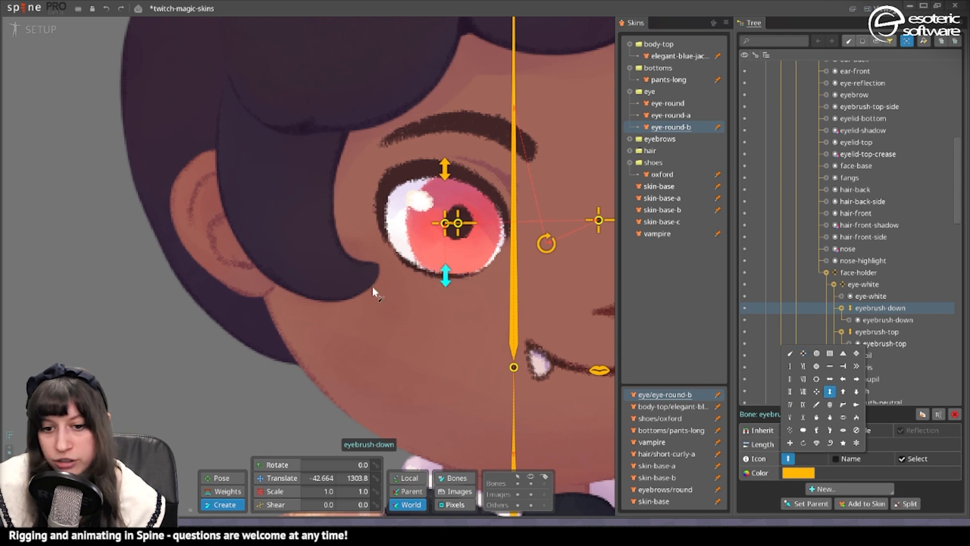
- Give the eye-white bone the eye icon and the pupil bone the star icon
{"action": "left_click", "coordinate": [444, 224]}
{"action": "left_click", "coordinate": [788, 459]}
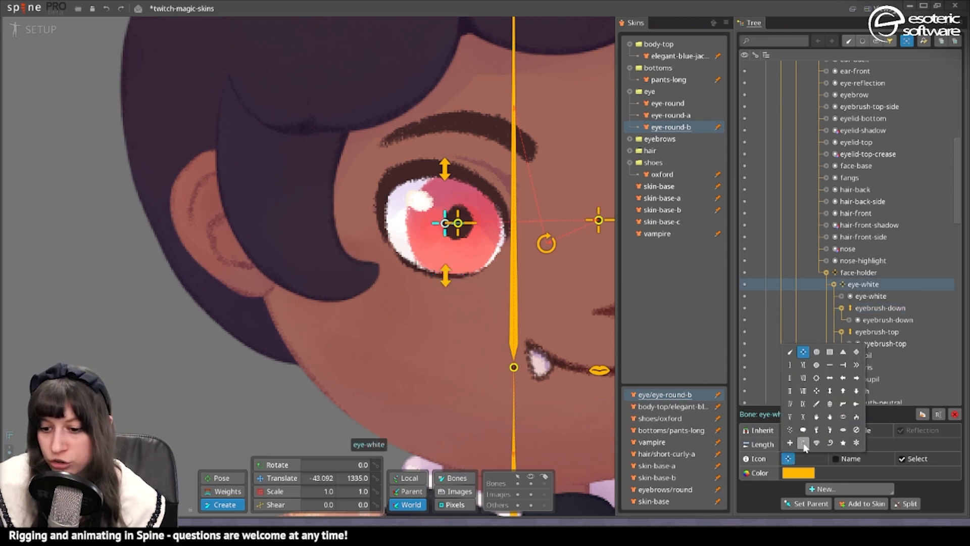
{"action": "left_click", "coordinate": [843, 417]}
{"action": "left_click", "coordinate": [457, 222]}
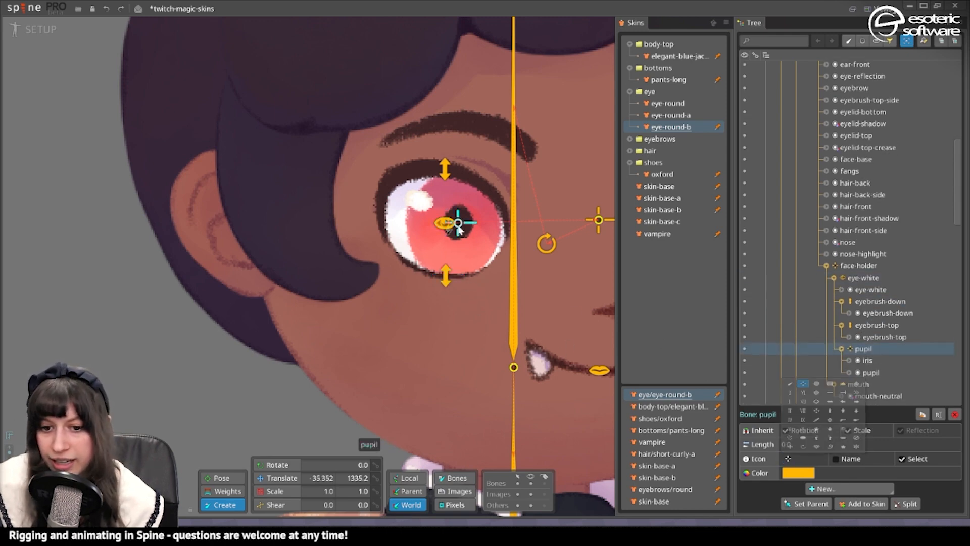
{"action": "left_click", "coordinate": [787, 458]}
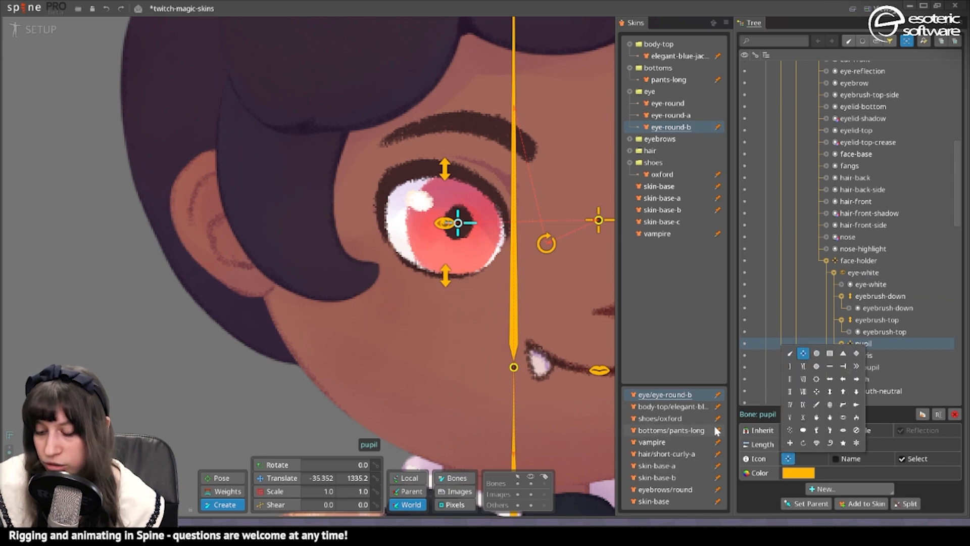
{"action": "left_click", "coordinate": [842, 442]}
{"action": "scroll", "coordinate": [513, 290], "scroll_direction": "down", "scroll_amount": 3}
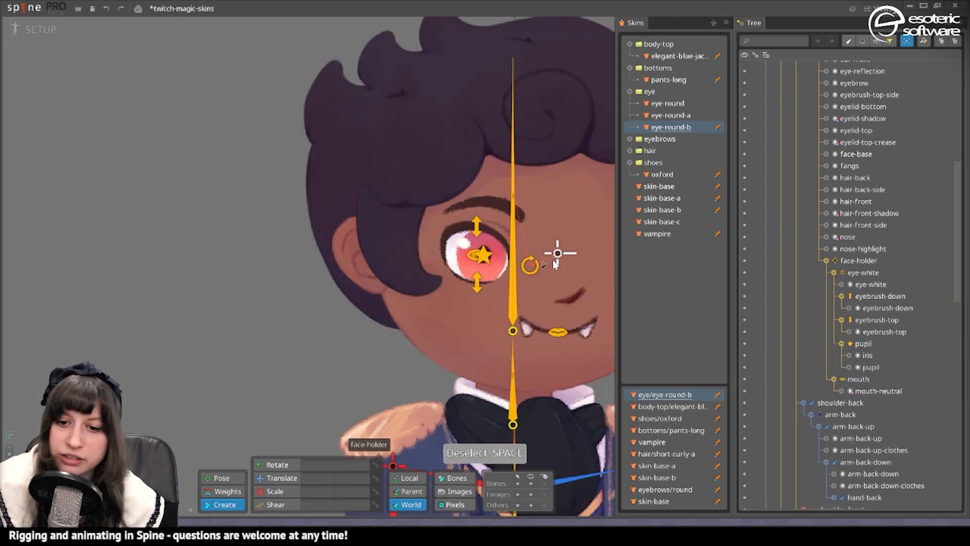
- Create an eyebrow bone about 84.8 long under face-holder, starting at the eyebrow's outer tip, with rotation 0
{"action": "left_click", "coordinate": [557, 253]}
{"action": "scroll", "coordinate": [454, 238], "scroll_direction": "up", "scroll_amount": 3}
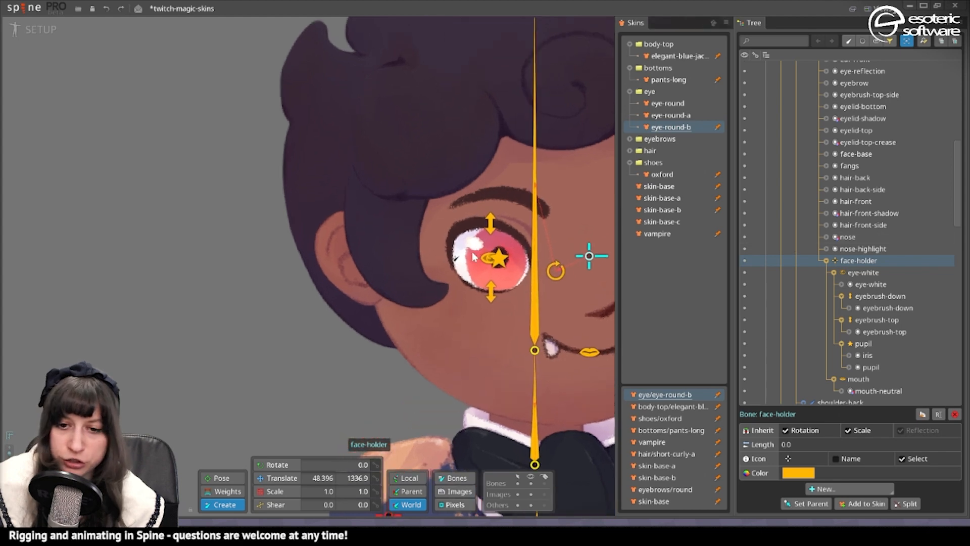
{"action": "left_click", "coordinate": [281, 478]}
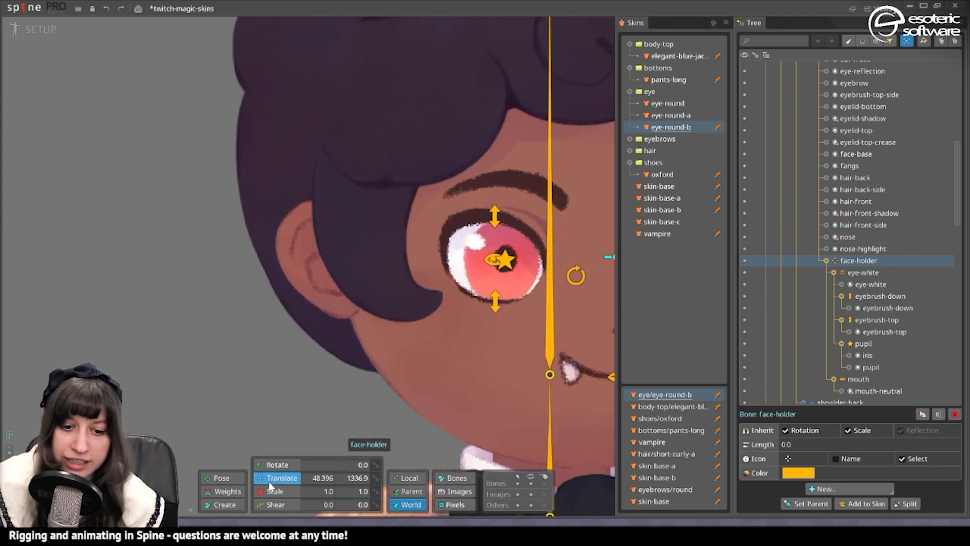
{"action": "left_click", "coordinate": [224, 504]}
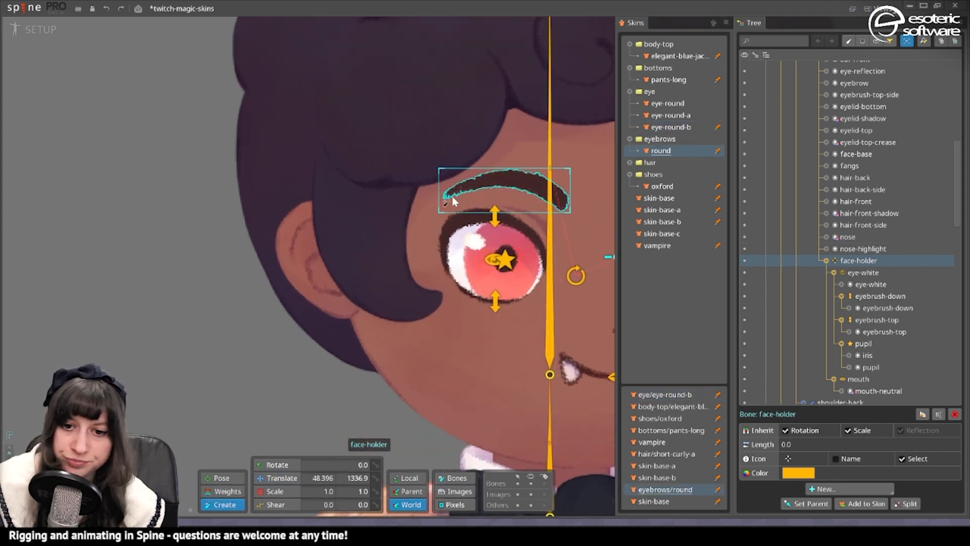
{"action": "left_click_drag", "start_coordinate": [444, 192], "coordinate": [556, 195]}
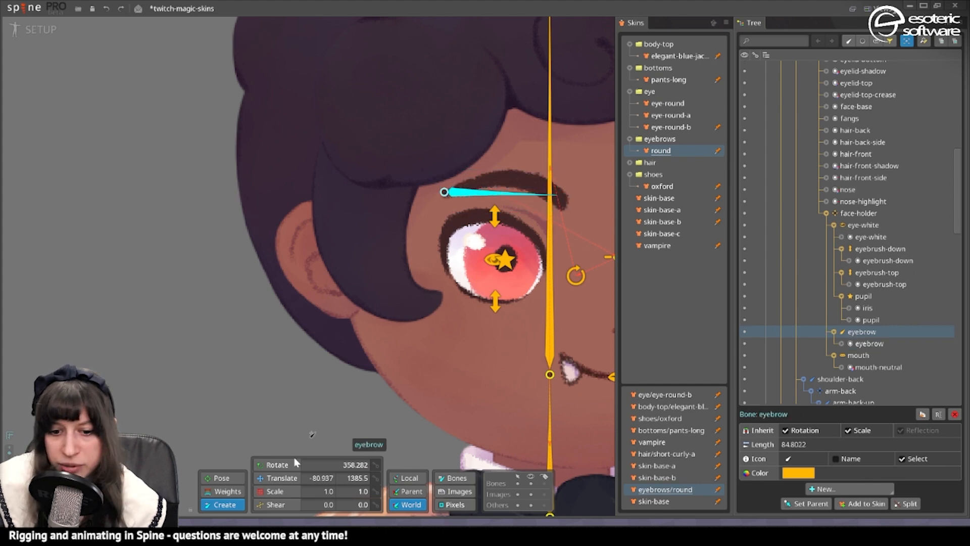
{"action": "left_click", "coordinate": [325, 463]}
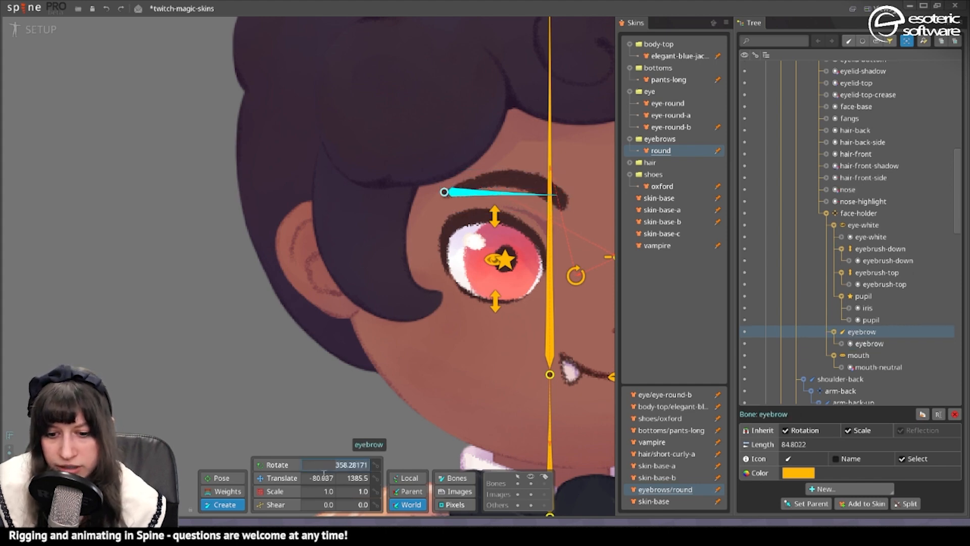
- Try rotating the eyebrow bone about the eyebrow's outer tip in Animate mode, and undo the rotation
{"action": "left_click", "coordinate": [494, 302]}
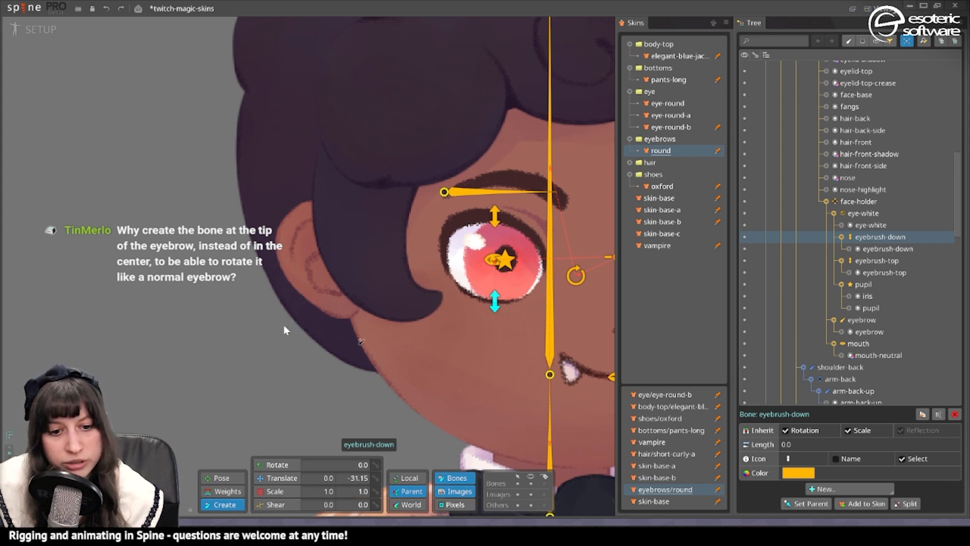
{"action": "left_click_drag", "start_coordinate": [524, 194], "coordinate": [484, 221]}
{"action": "key", "text": "ctrl+z"}
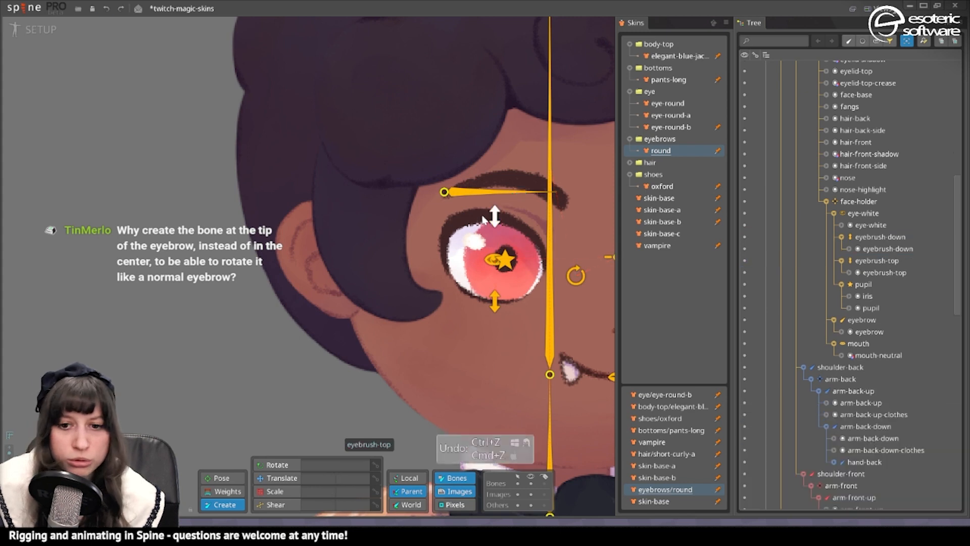
{"action": "key", "text": "Tab"}
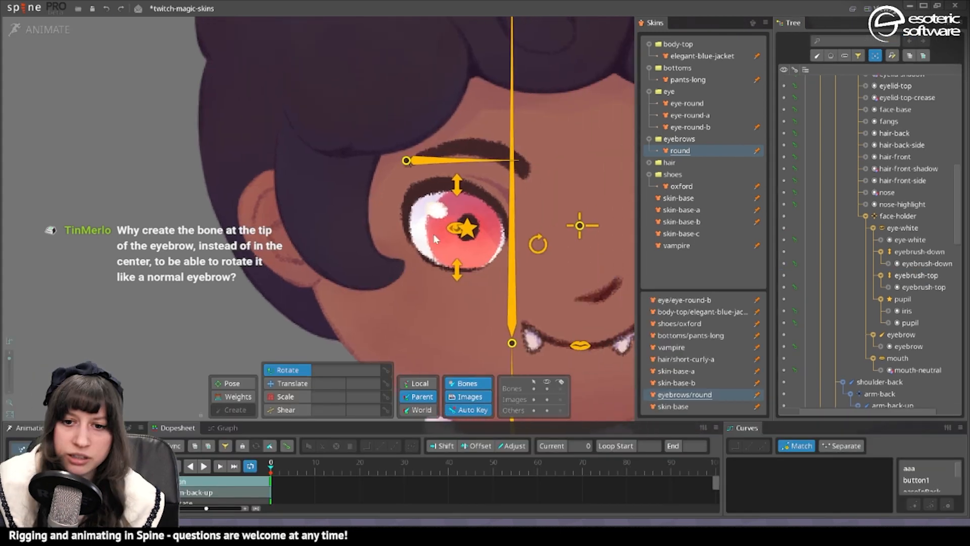
{"action": "left_click", "coordinate": [522, 160]}
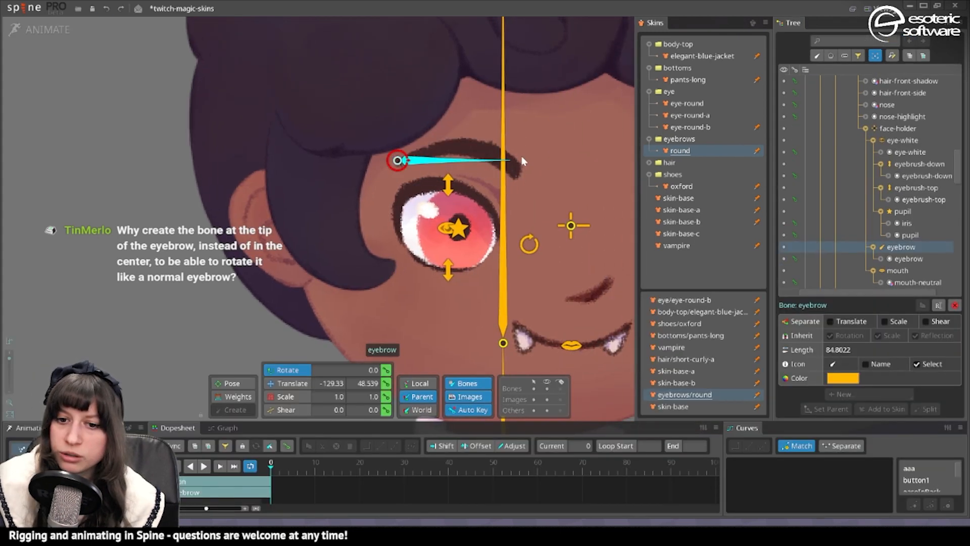
{"action": "left_click_drag", "start_coordinate": [565, 166], "coordinate": [499, 157]}
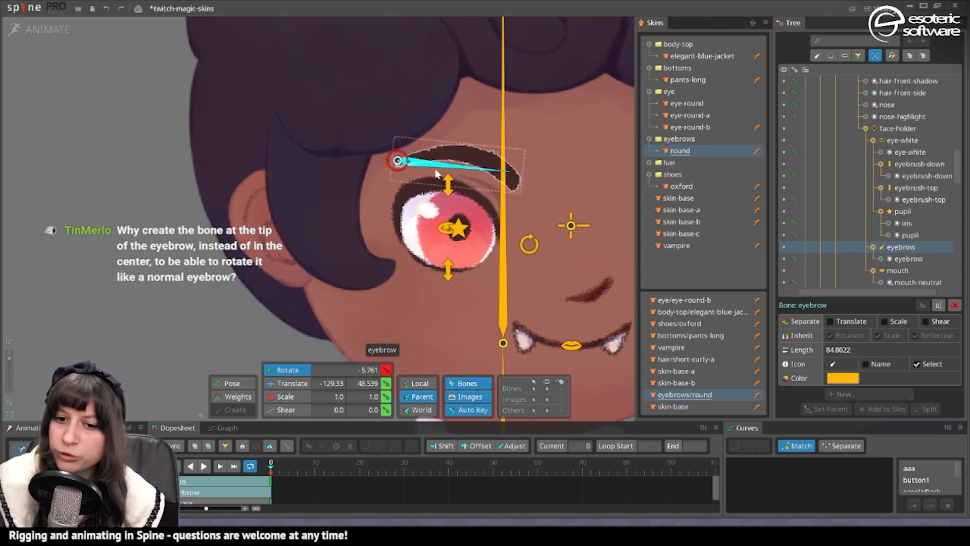
{"action": "key", "text": "ctrl+z"}
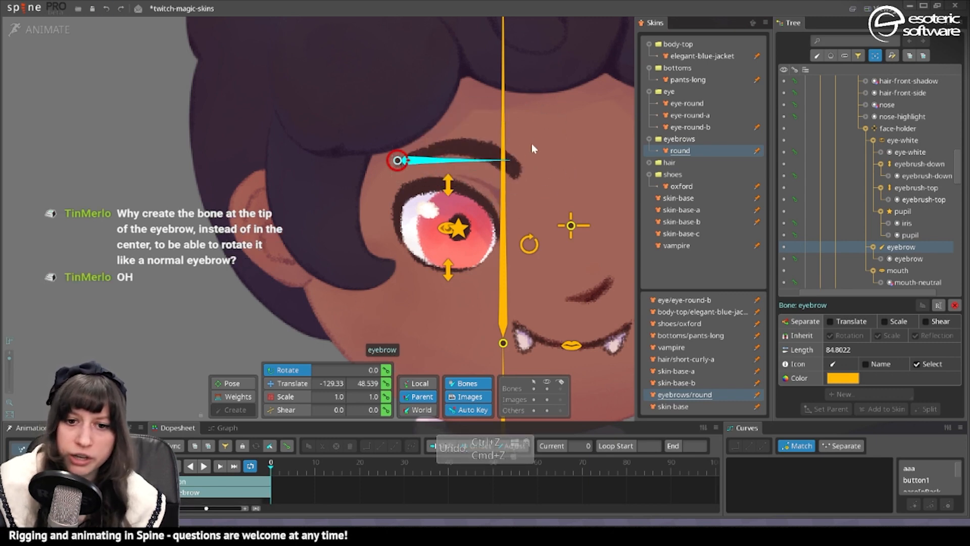
- Try the eyebrow bone nearer the eyebrow's middle, at about -90.9, 58.7, test its rotation in Animate mode, and undo everything
{"action": "left_click", "coordinate": [47, 29]}
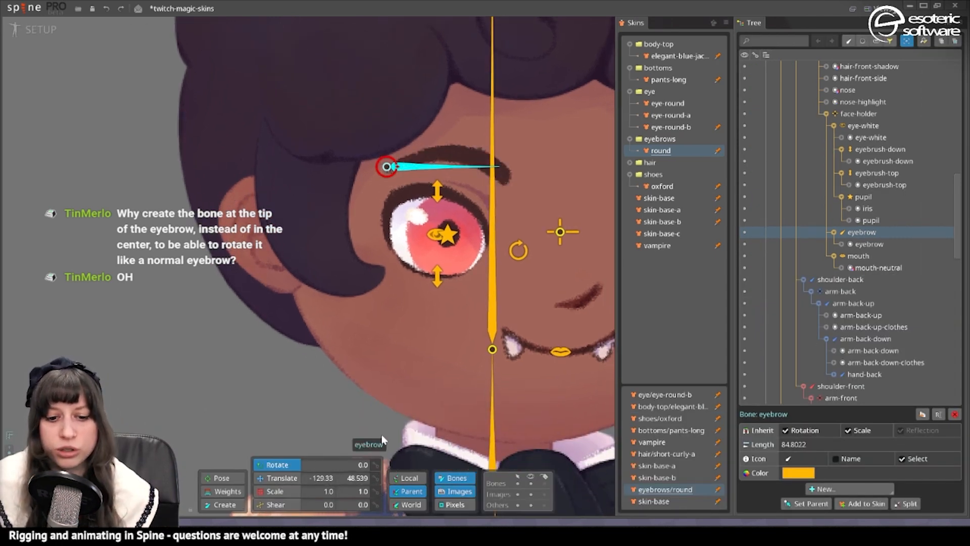
{"action": "key", "text": "v"}
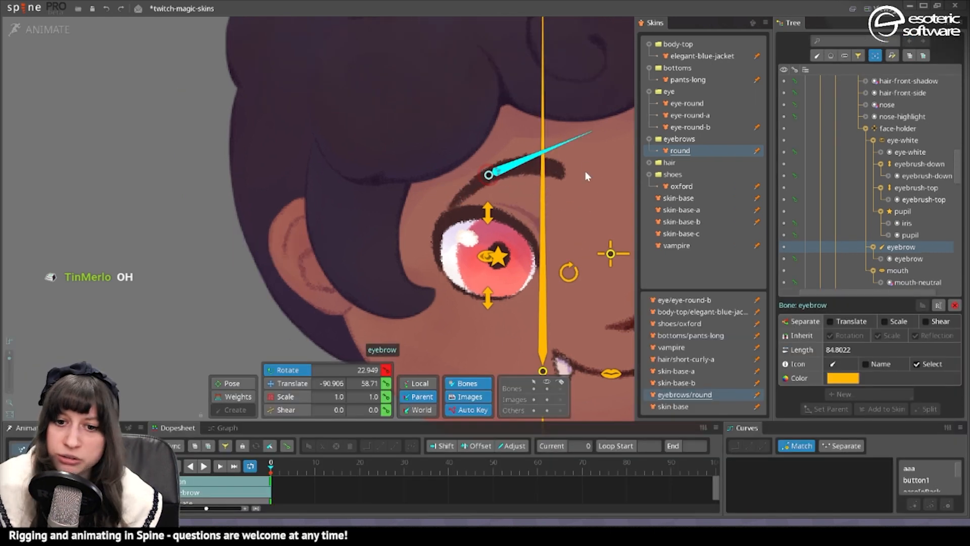
{"action": "left_click_drag", "start_coordinate": [585, 172], "coordinate": [579, 208]}
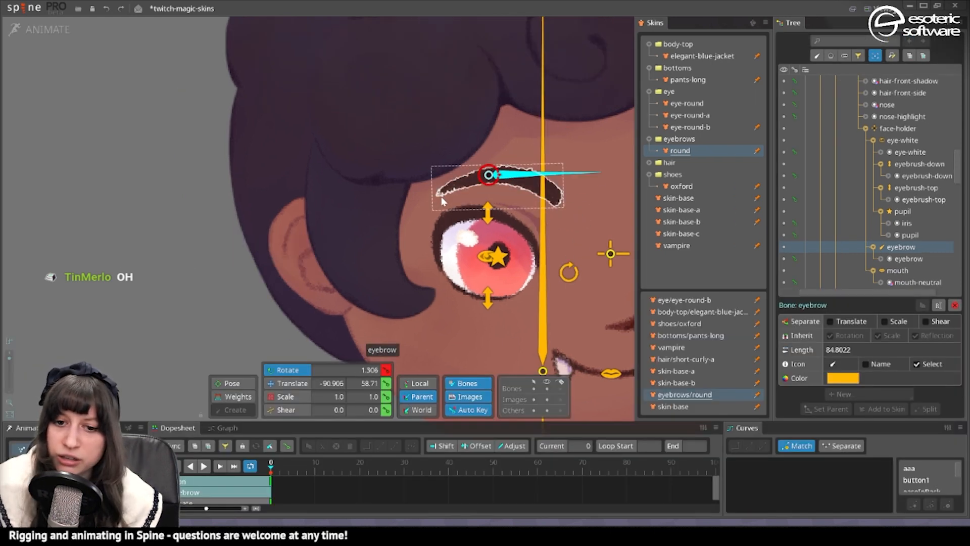
{"action": "key", "text": "ctrl+z"}
{"action": "key", "text": "ctrl+z"}
{"action": "key", "text": "ctrl+z"}
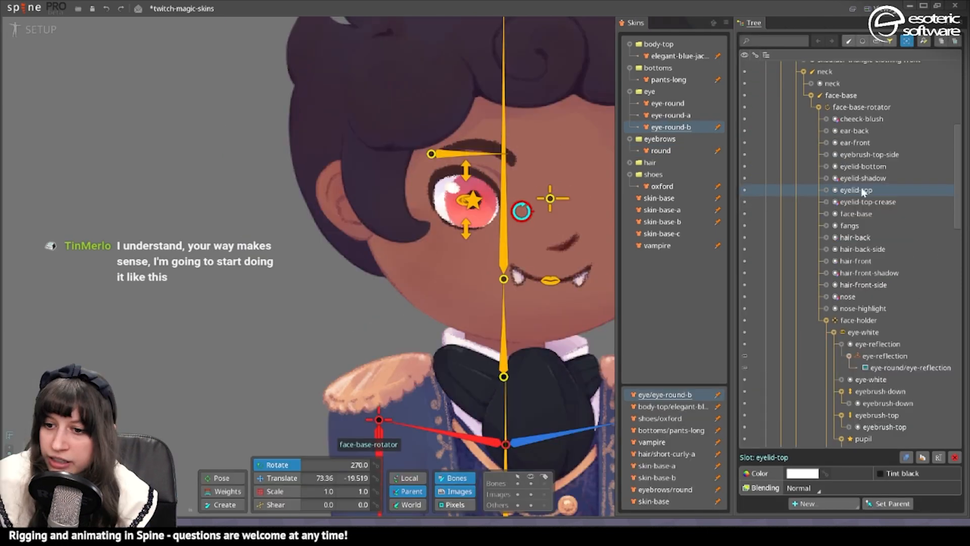
- Reveal the hidden eyelid-top skin placeholder over the eye and hide it again
{"action": "left_click", "coordinate": [826, 188]}
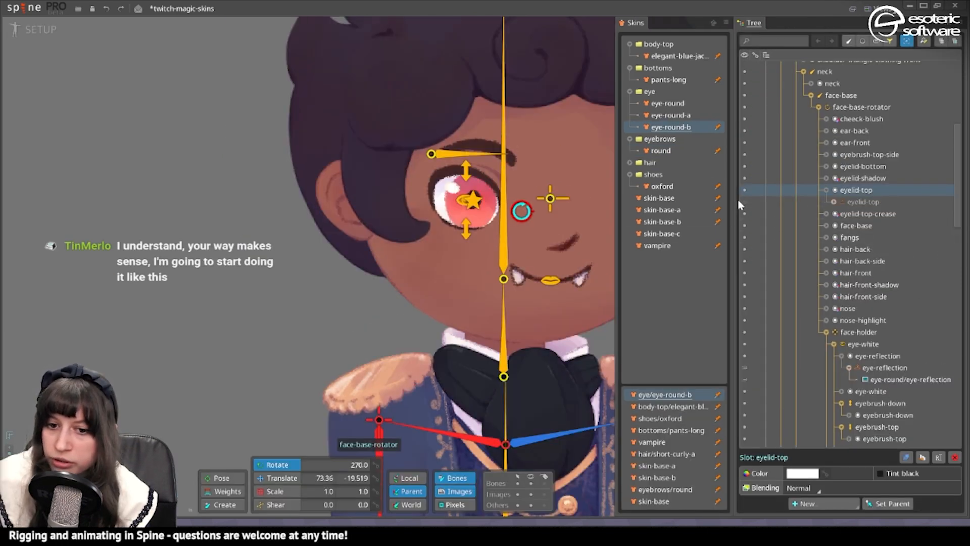
{"action": "left_click", "coordinate": [745, 200]}
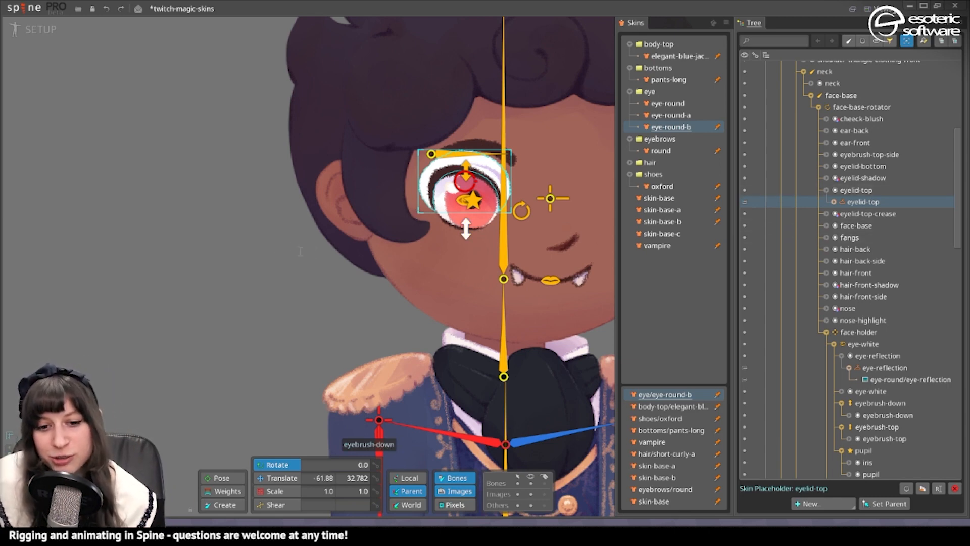
{"action": "key", "text": "h"}
- Examine the eyebrush-top and eyebrush-top-side images around the eye by selecting each one
{"action": "left_click_drag", "start_coordinate": [463, 198], "coordinate": [429, 122]}
{"action": "scroll", "coordinate": [429, 121], "scroll_direction": "up", "scroll_amount": 2}
{"action": "left_click", "coordinate": [401, 136]}
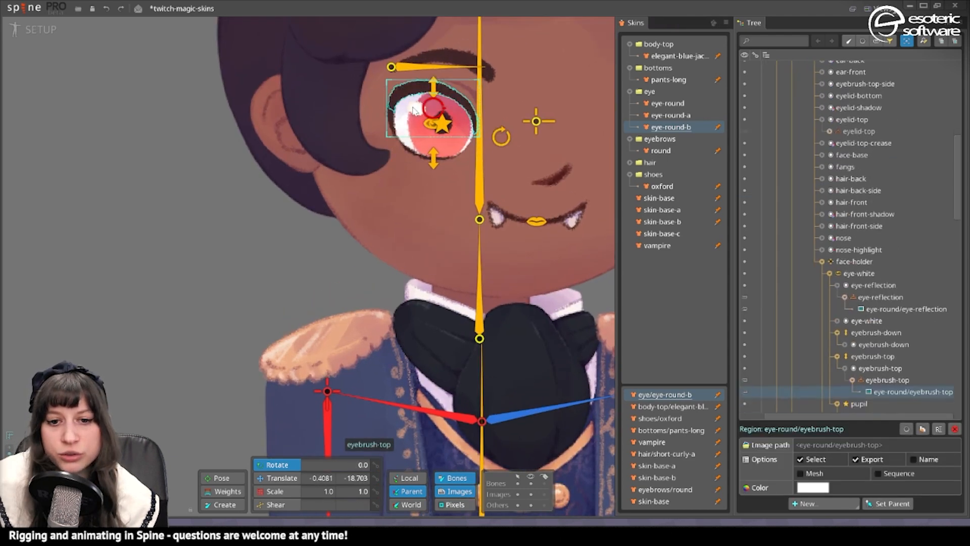
{"action": "left_click", "coordinate": [391, 124]}
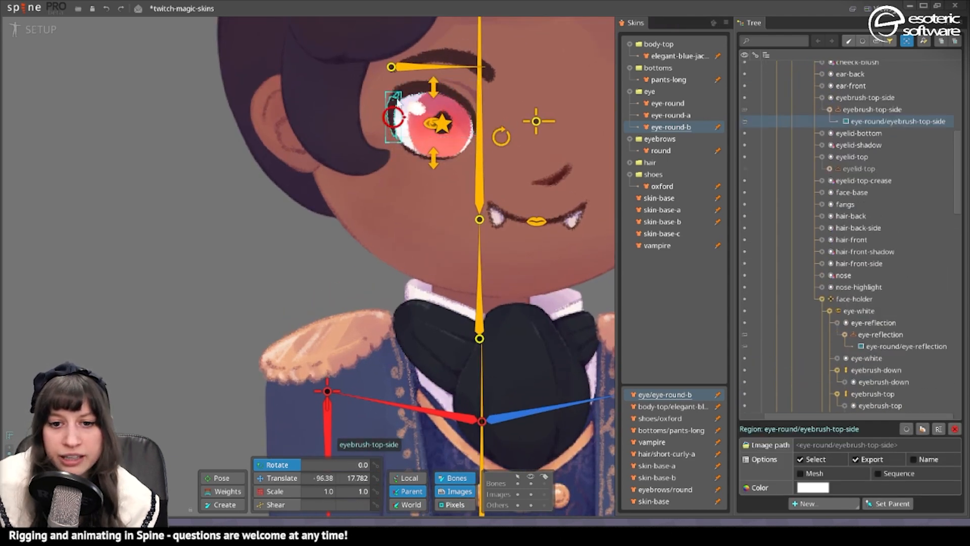
{"action": "scroll", "coordinate": [511, 181], "scroll_direction": "down", "scroll_amount": 5}
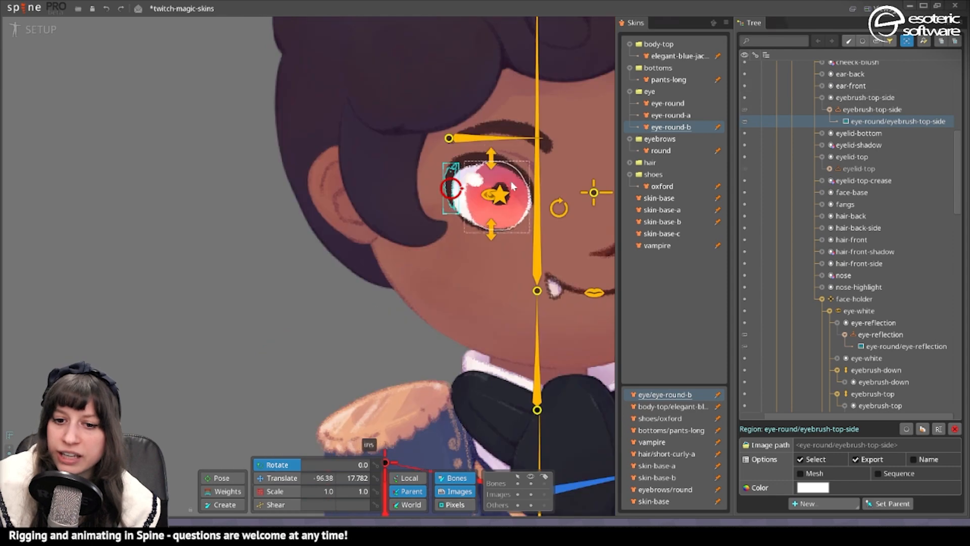
{"action": "left_click_drag", "start_coordinate": [438, 174], "coordinate": [566, 106]}
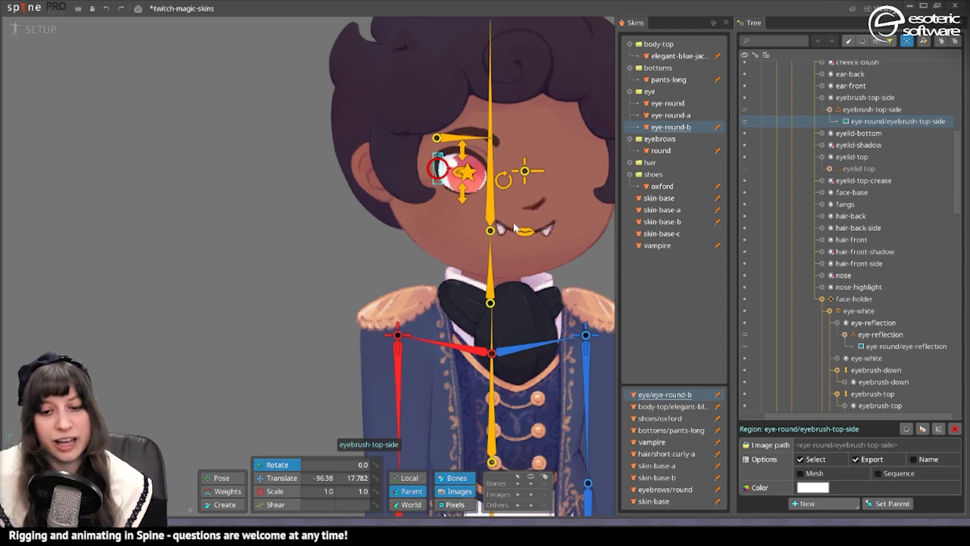
- Switch to Animate mode and create a new animation named eyeblink
{"action": "key", "text": "ctrl+Tab"}
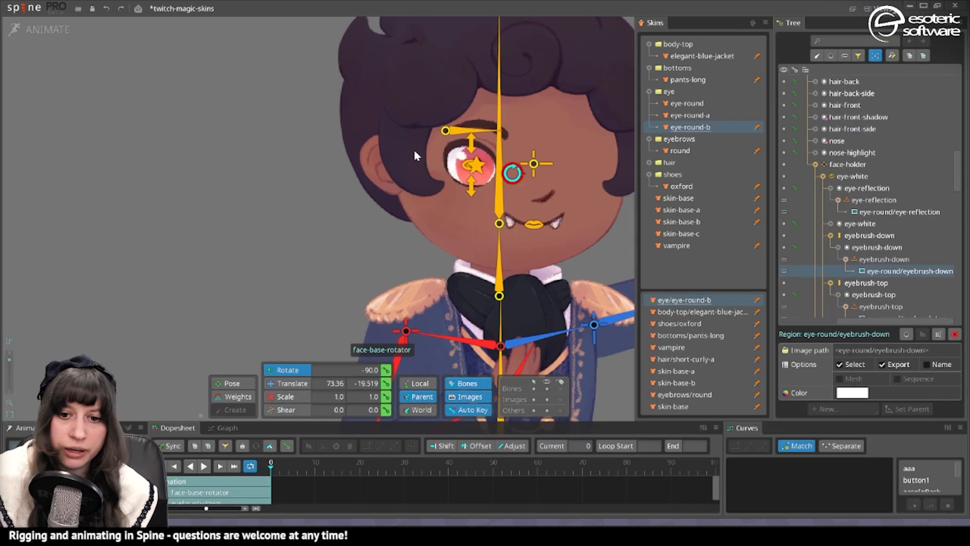
{"action": "left_click", "coordinate": [101, 473]}
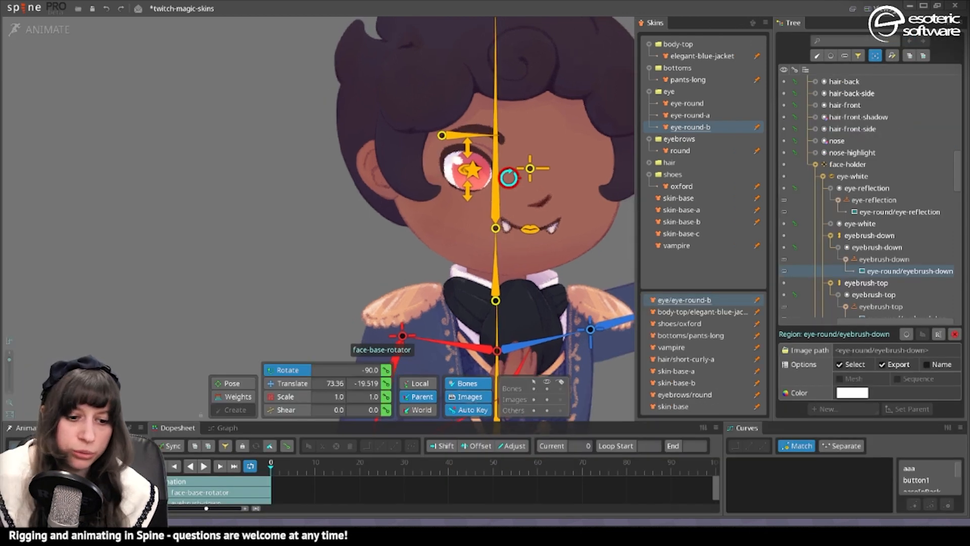
{"action": "left_click", "coordinate": [131, 427]}
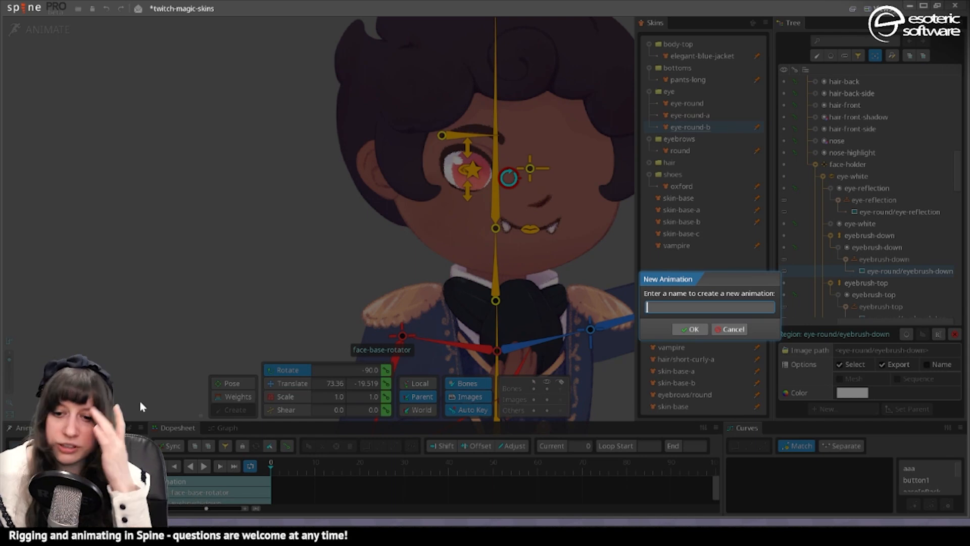
{"action": "type", "text": "eyeblink"}
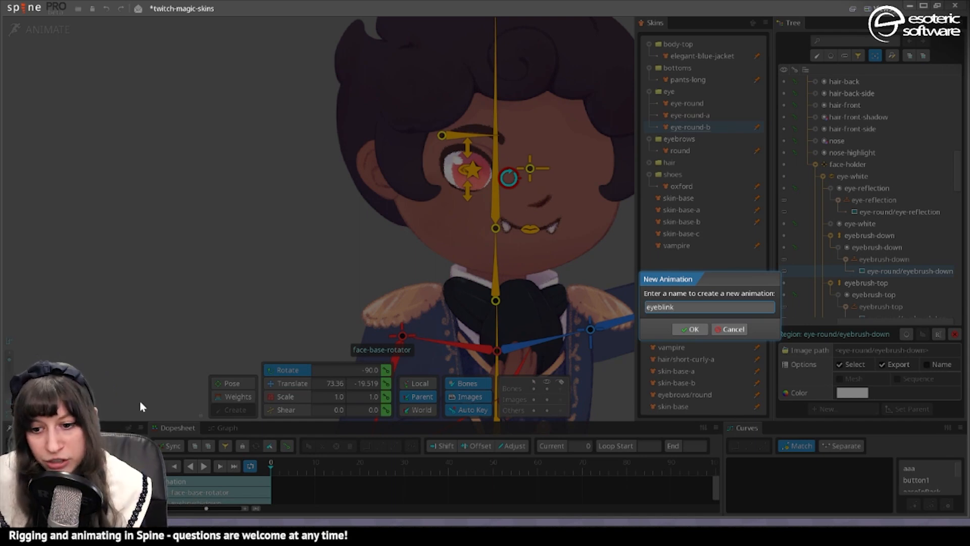
{"action": "key", "text": "Return"}
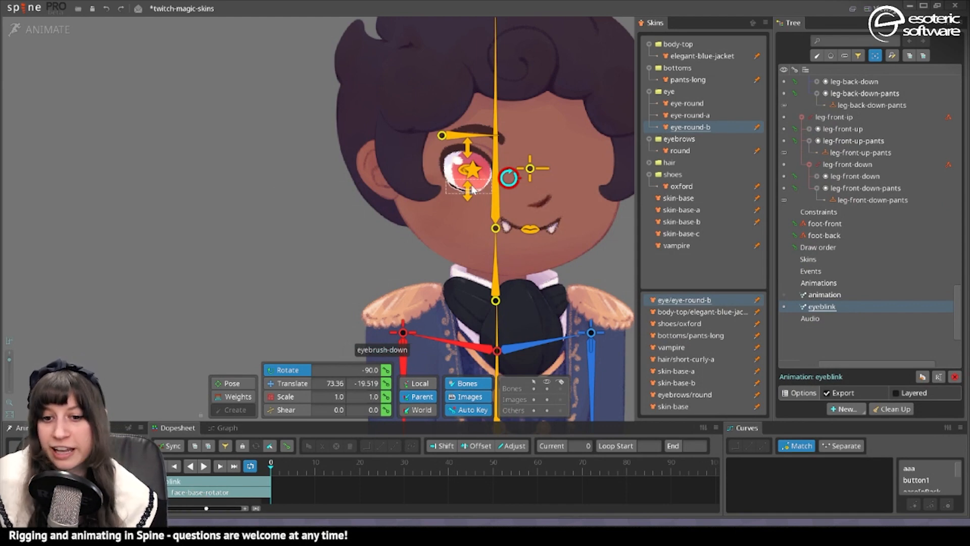
- Translate the eyebrush-top bone straight down below the eye in the eyeblink animation, to a Y of about -39.6
{"action": "left_click", "coordinate": [467, 148]}
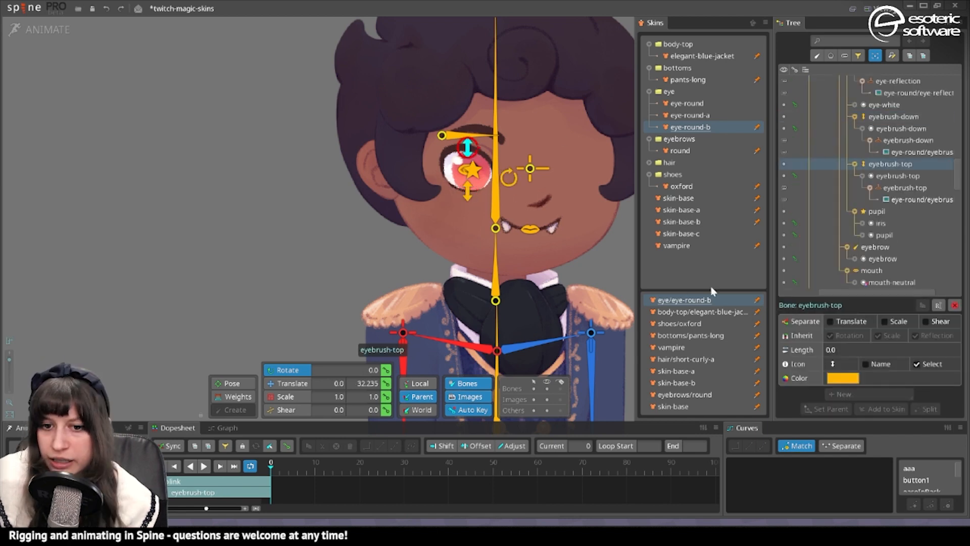
{"action": "left_click", "coordinate": [294, 383]}
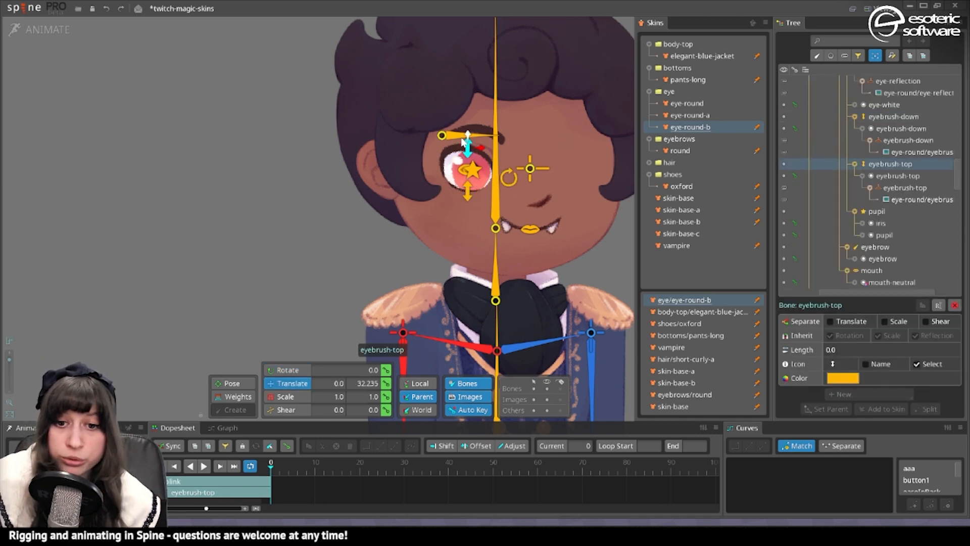
{"action": "left_click_drag", "start_coordinate": [472, 132], "coordinate": [482, 229]}
{"action": "scroll", "coordinate": [472, 154], "scroll_direction": "up", "scroll_amount": 3}
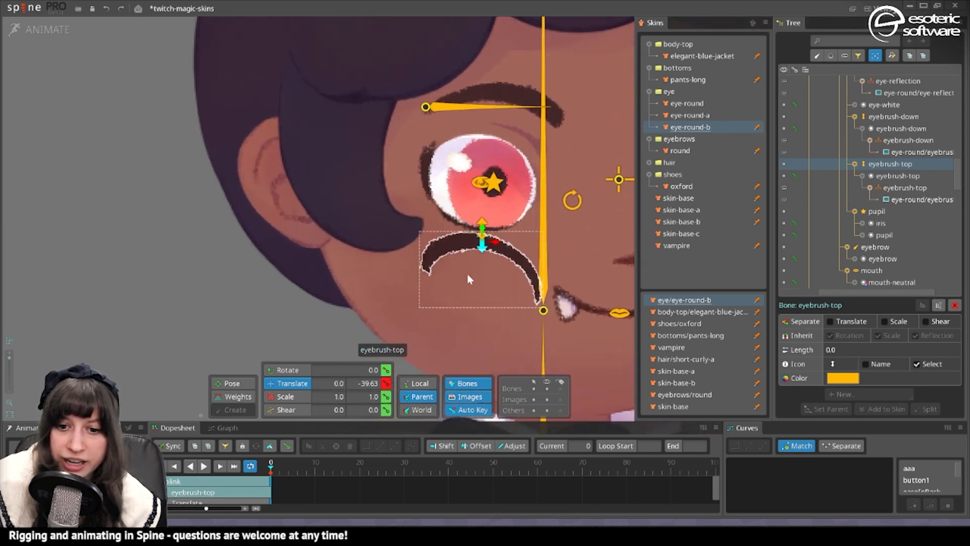
- Translate eyebrush-top to a Y of about -8.5 and eyebrush-down to about -9.6 so both meet at mid-eye
{"action": "left_click_drag", "start_coordinate": [483, 244], "coordinate": [471, 191]}
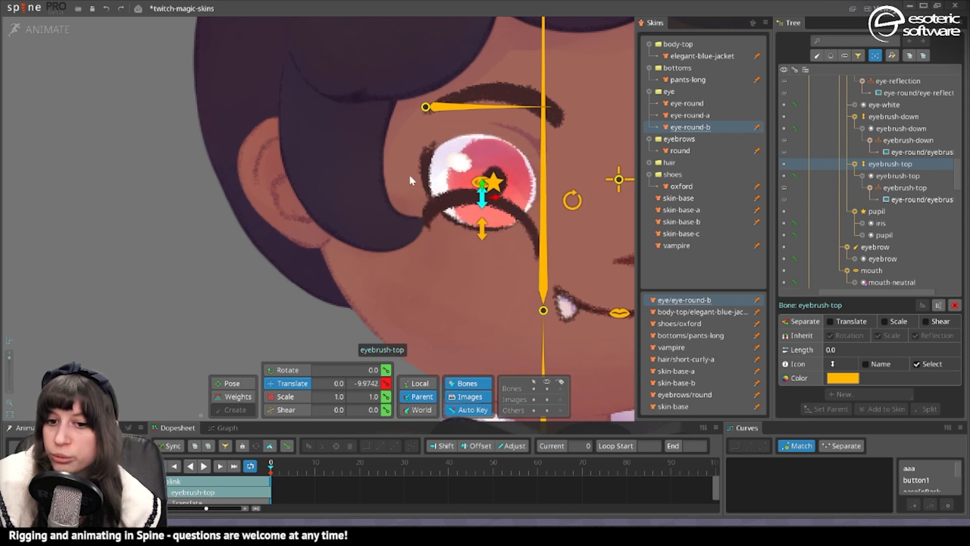
{"action": "left_click_drag", "start_coordinate": [483, 186], "coordinate": [484, 185]}
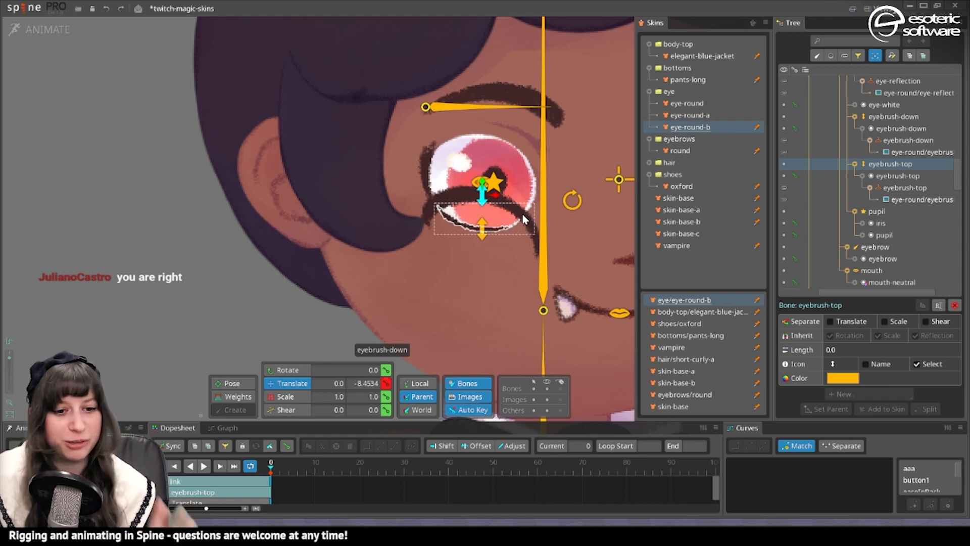
{"action": "left_click", "coordinate": [483, 227]}
{"action": "left_click_drag", "start_coordinate": [485, 216], "coordinate": [492, 189]}
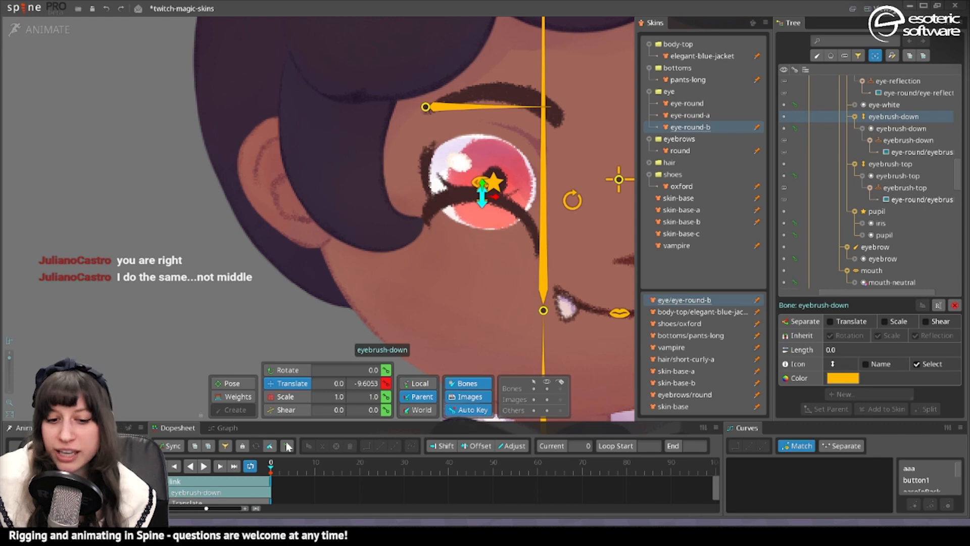
- Move the closed-eye translate keys of both eyebrush bones from frame 0 to about frame 7
{"action": "key", "text": "space"}
{"action": "left_click_drag", "start_coordinate": [271, 480], "coordinate": [315, 483]}
{"action": "left_click_drag", "start_coordinate": [333, 421], "coordinate": [334, 369]}
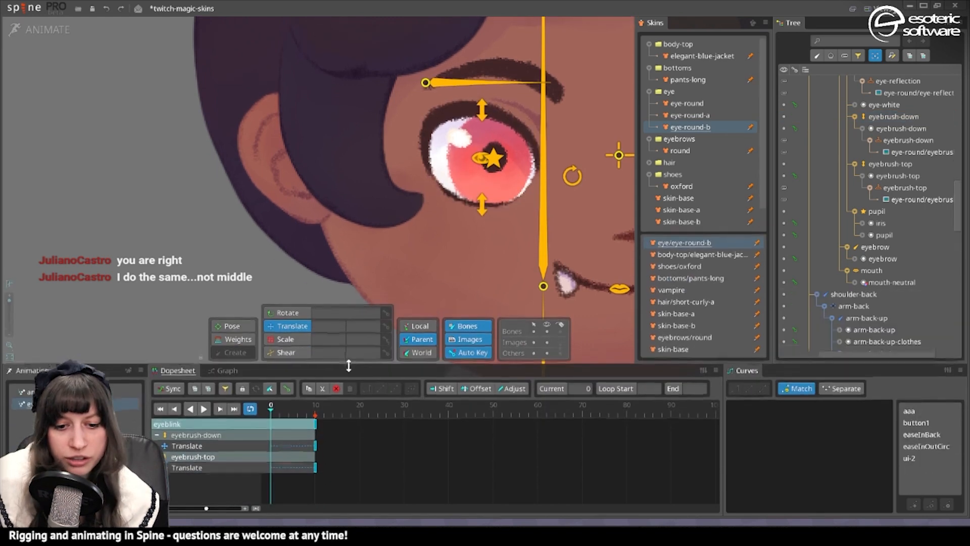
{"action": "mouse_move", "coordinate": [313, 427]}
{"action": "left_mouse_down"}
{"action": "mouse_move", "coordinate": [304, 428]}
{"action": "mouse_move", "coordinate": [314, 429]}
{"action": "left_mouse_up"}
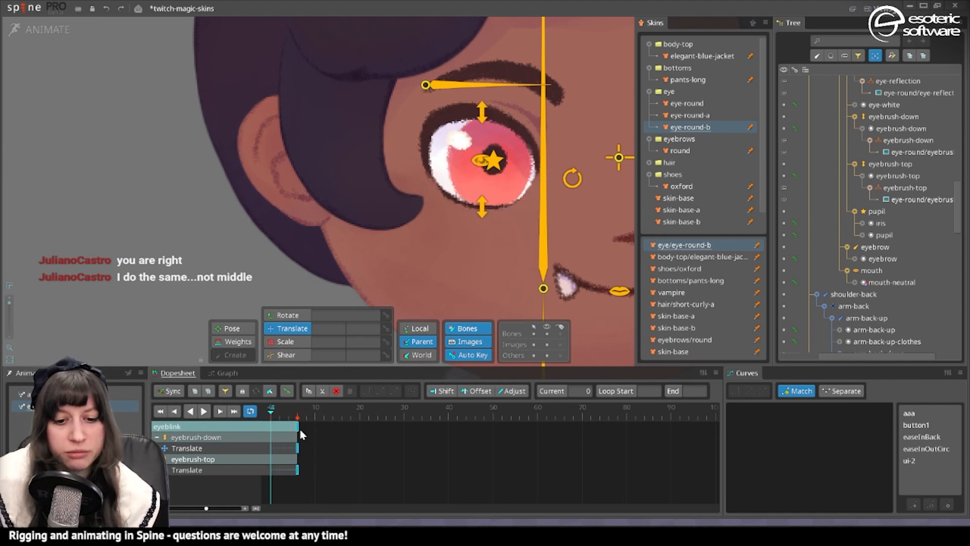
{"action": "mouse_move", "coordinate": [302, 435]}
{"action": "left_mouse_down"}
{"action": "mouse_move", "coordinate": [312, 435]}
{"action": "mouse_move", "coordinate": [302, 435]}
{"action": "left_mouse_up"}
- Key the open-eye pose at frame 0 and copy those keys to frame 20
{"action": "left_click", "coordinate": [286, 392]}
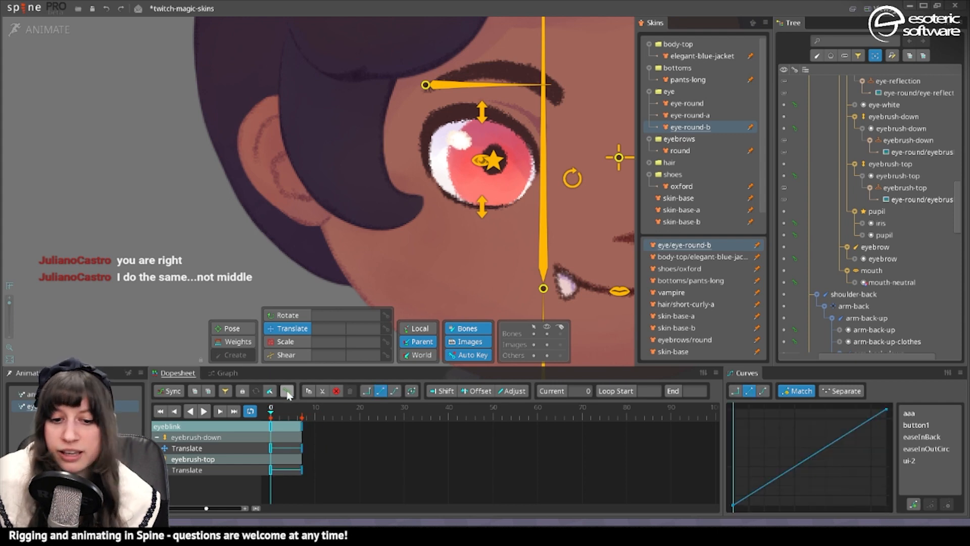
{"action": "key", "text": "ctrl+c"}
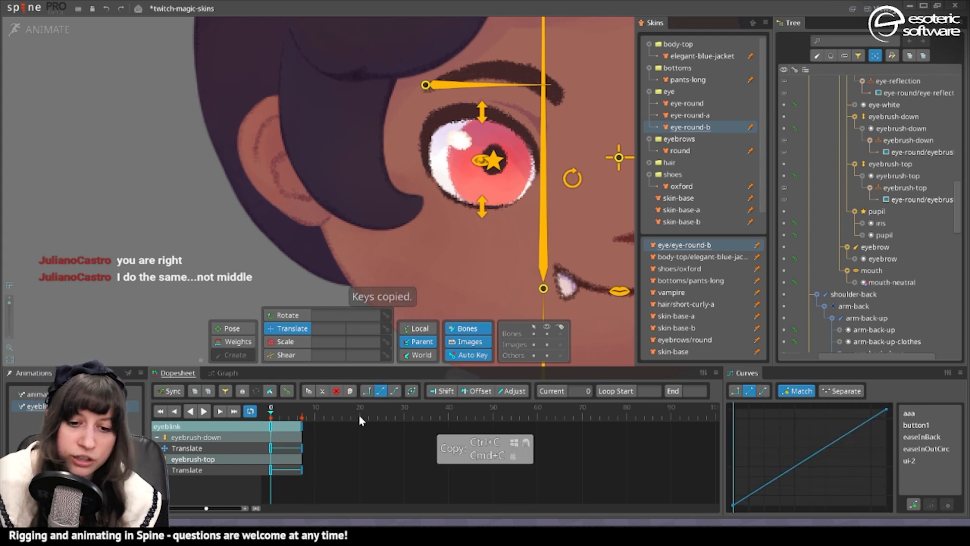
{"action": "left_click", "coordinate": [358, 412]}
{"action": "key", "text": "ctrl+v"}
- Apply a Bezier curve with a slow start and end to all the eyeblink keys and play the animation
{"action": "left_click_drag", "start_coordinate": [358, 448], "coordinate": [248, 424]}
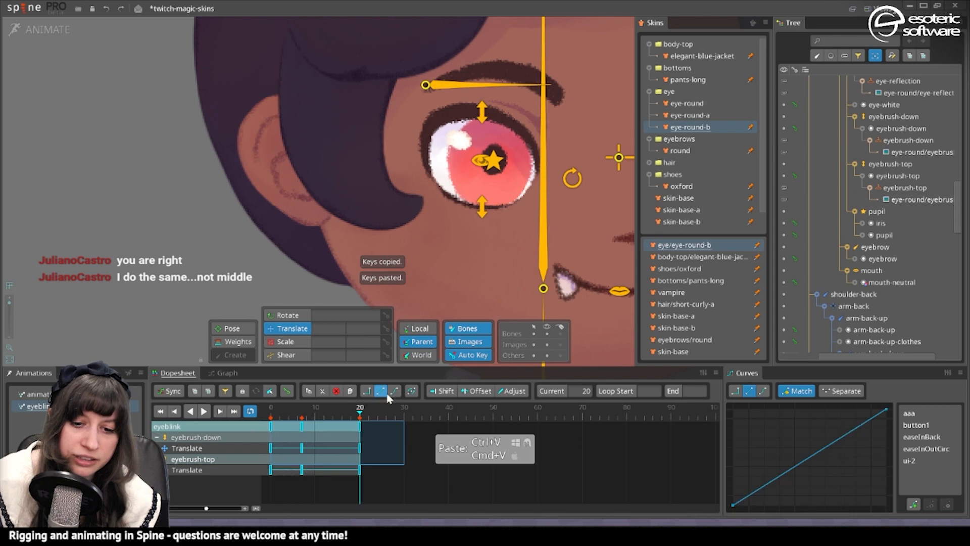
{"action": "left_click", "coordinate": [394, 391]}
{"action": "left_click_drag", "start_coordinate": [788, 503], "coordinate": [884, 502]}
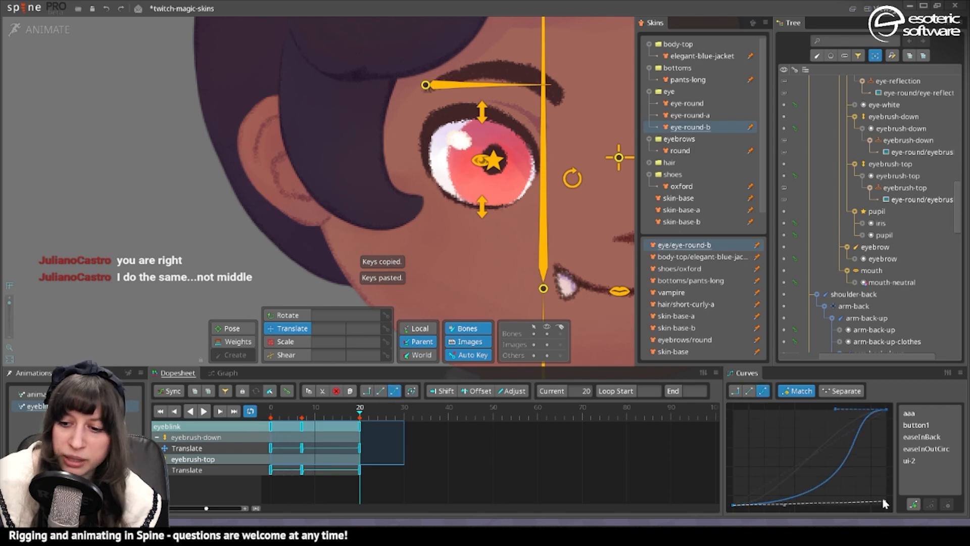
{"action": "left_click", "coordinate": [201, 412]}
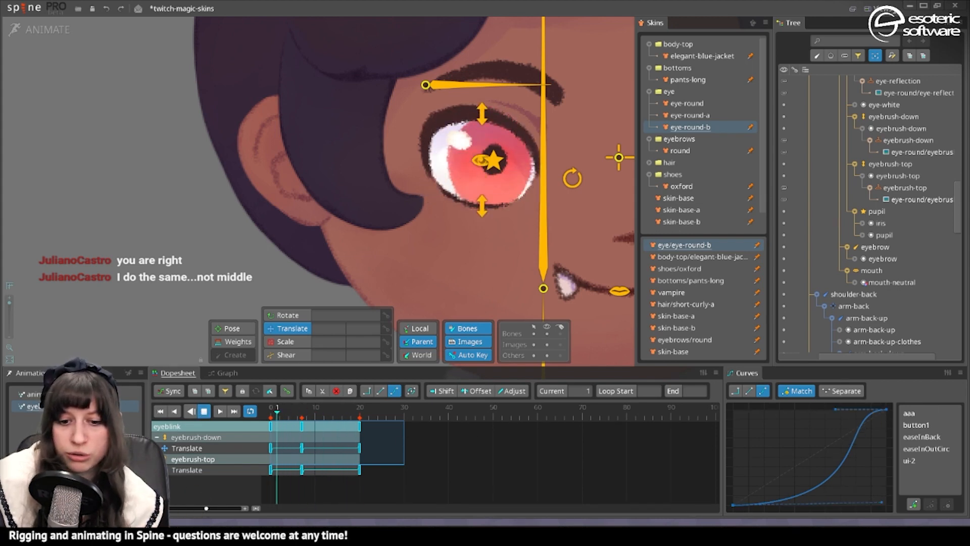
- Return to Setup mode and convert the eye-round/eyebrush-top image into a mesh
{"action": "left_click", "coordinate": [8, 38]}
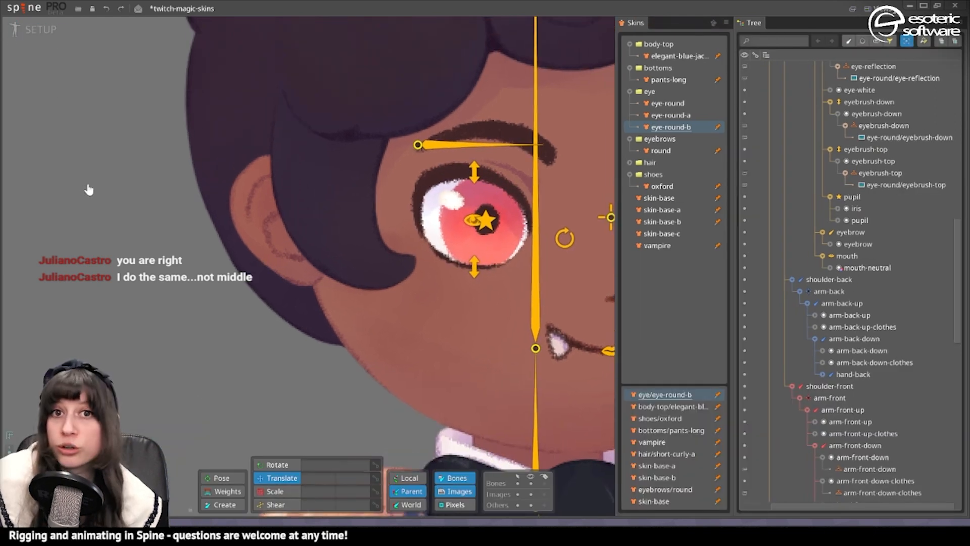
{"action": "scroll", "coordinate": [557, 271], "scroll_direction": "down", "scroll_amount": 4}
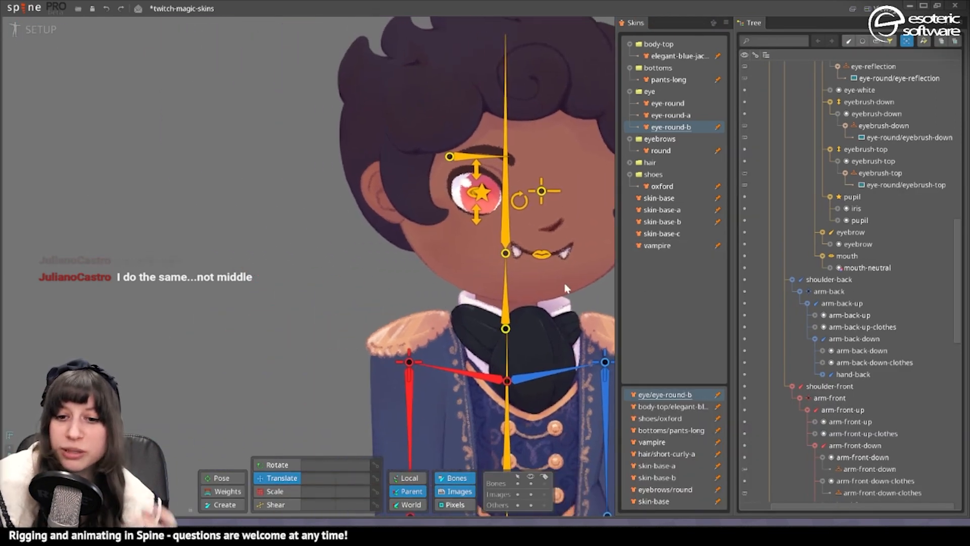
{"action": "left_click", "coordinate": [466, 175]}
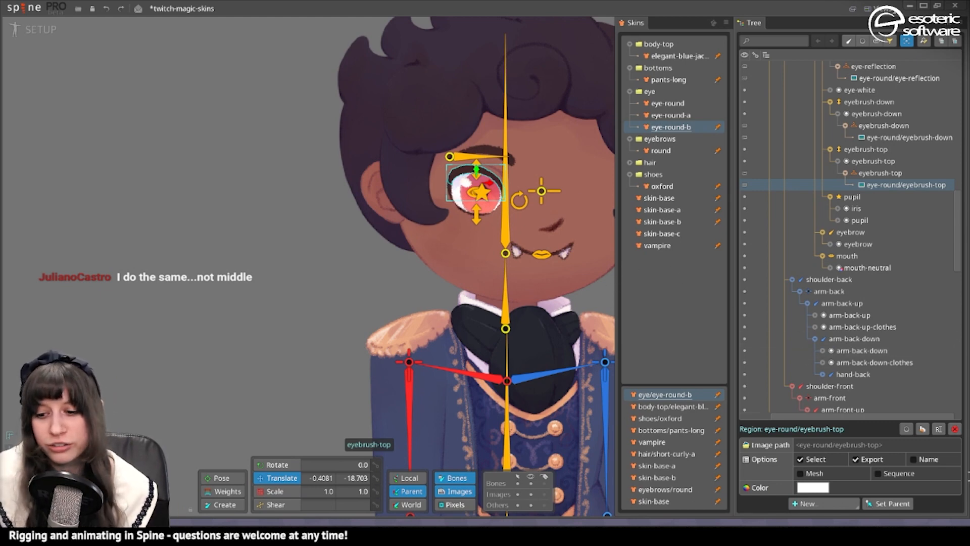
{"action": "scroll", "coordinate": [462, 163], "scroll_direction": "up", "scroll_amount": 4}
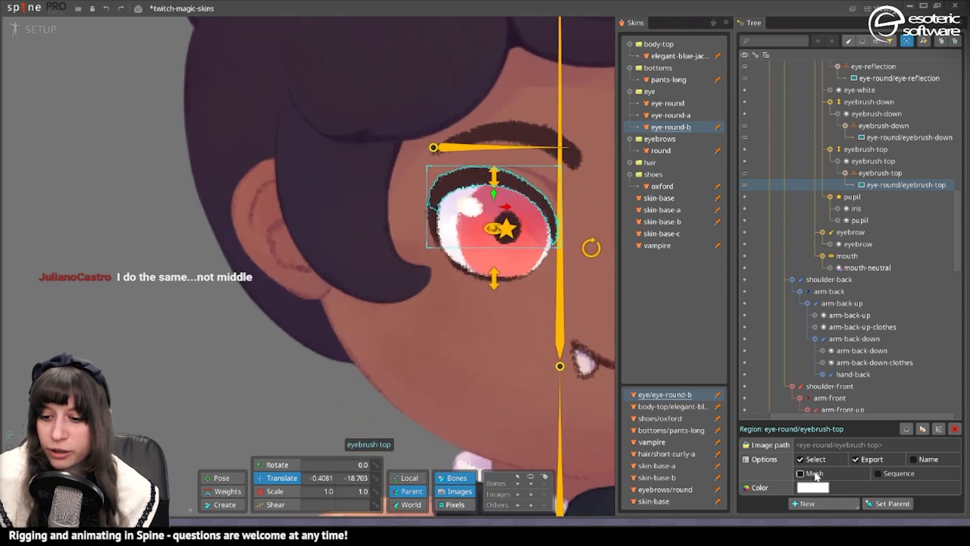
{"action": "left_click", "coordinate": [814, 474]}
- Trace the eyebrush-top mesh outline with Detail 20, Concavity 50, Refinement 50 and Alpha threshold 8
{"action": "left_click", "coordinate": [809, 489]}
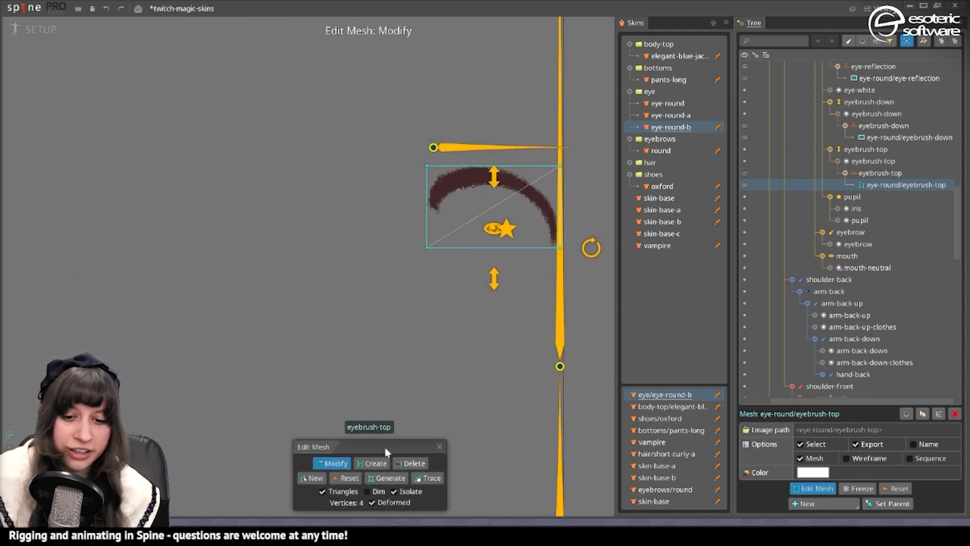
{"action": "left_click", "coordinate": [440, 482]}
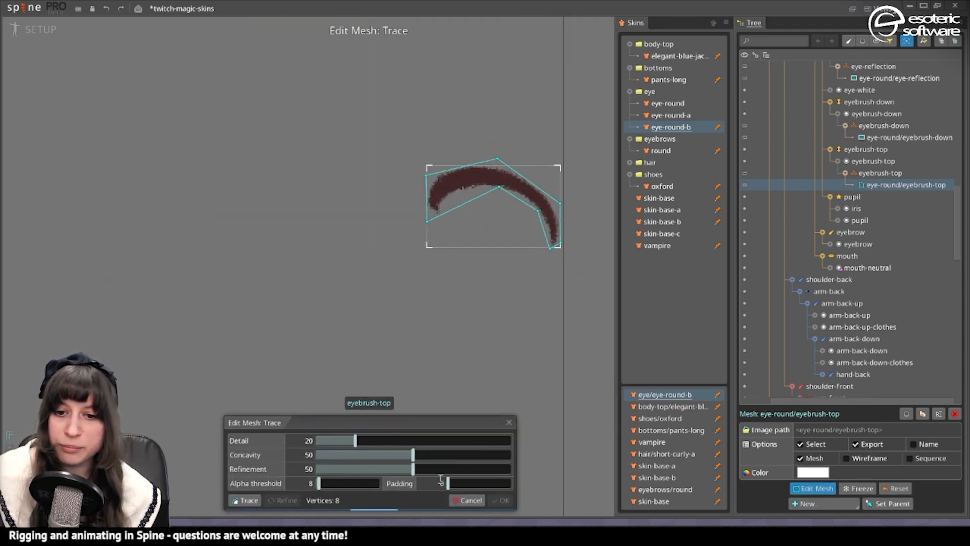
{"action": "left_click", "coordinate": [500, 501]}
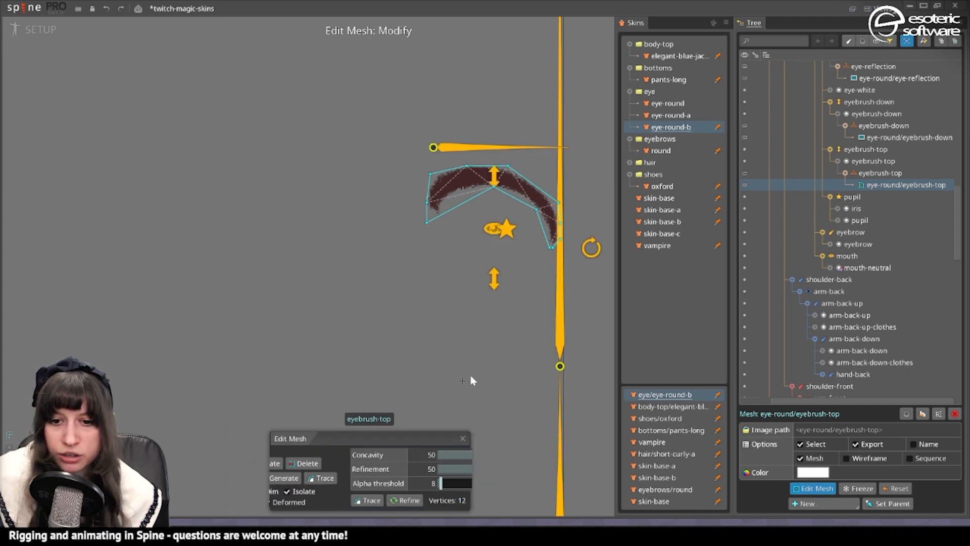
- Add two vertices on the inner edge of the eyebrush-top mesh's left half and fit them to the curved stroke
{"action": "scroll", "coordinate": [468, 225], "scroll_direction": "up", "scroll_amount": 4}
{"action": "left_click_drag", "start_coordinate": [468, 225], "coordinate": [556, 306]}
{"action": "scroll", "coordinate": [466, 367], "scroll_direction": "down", "scroll_amount": 2}
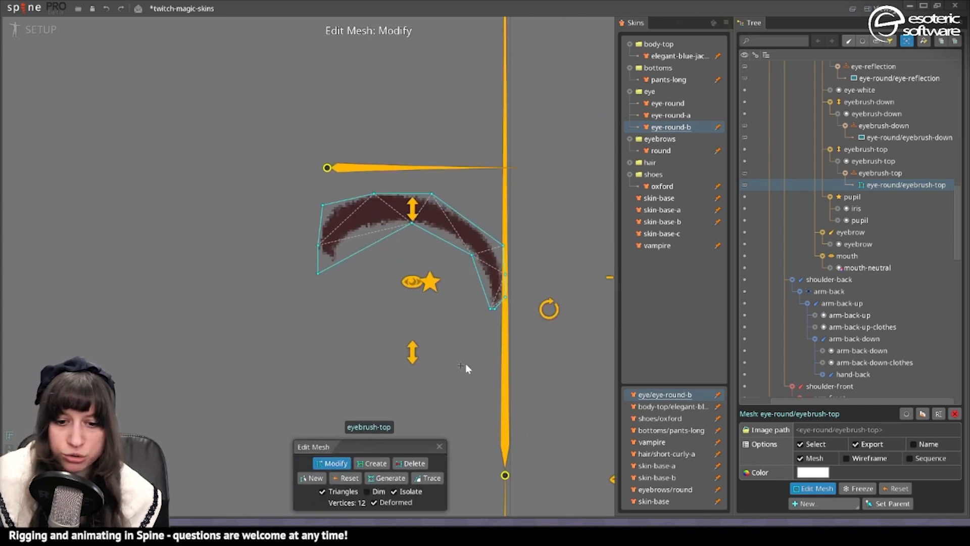
{"action": "left_click", "coordinate": [370, 466]}
{"action": "left_click_drag", "start_coordinate": [455, 283], "coordinate": [547, 288]}
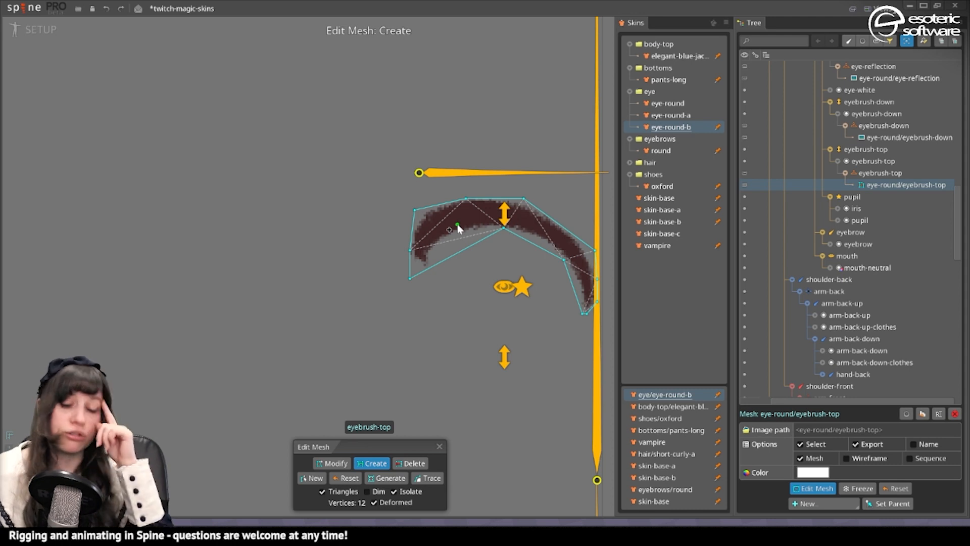
{"action": "left_click", "coordinate": [435, 264]}
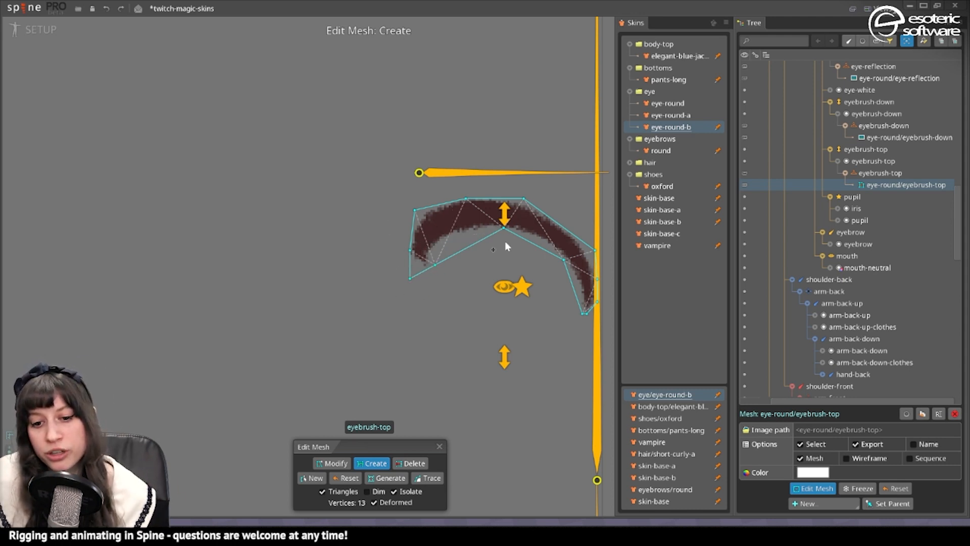
{"action": "left_click", "coordinate": [361, 464]}
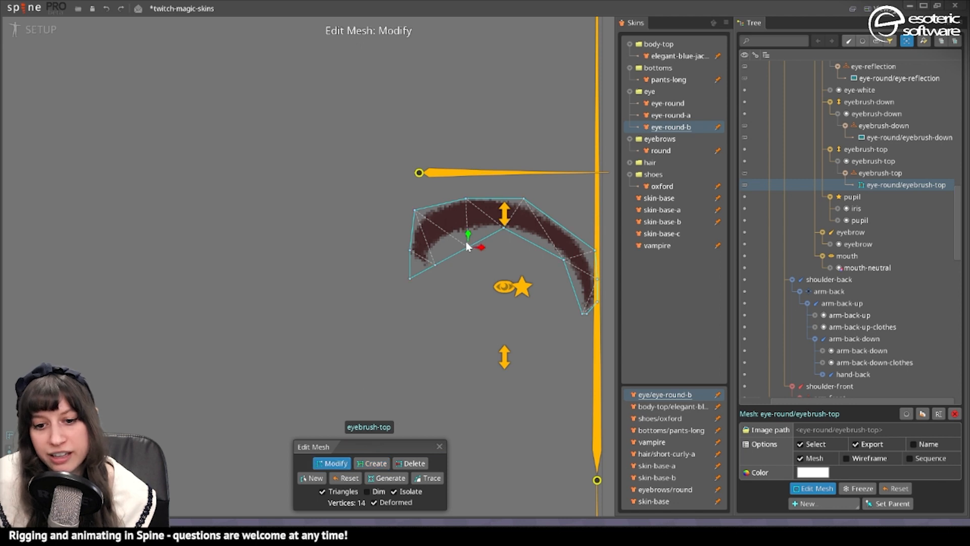
{"action": "left_click_drag", "start_coordinate": [467, 244], "coordinate": [466, 228]}
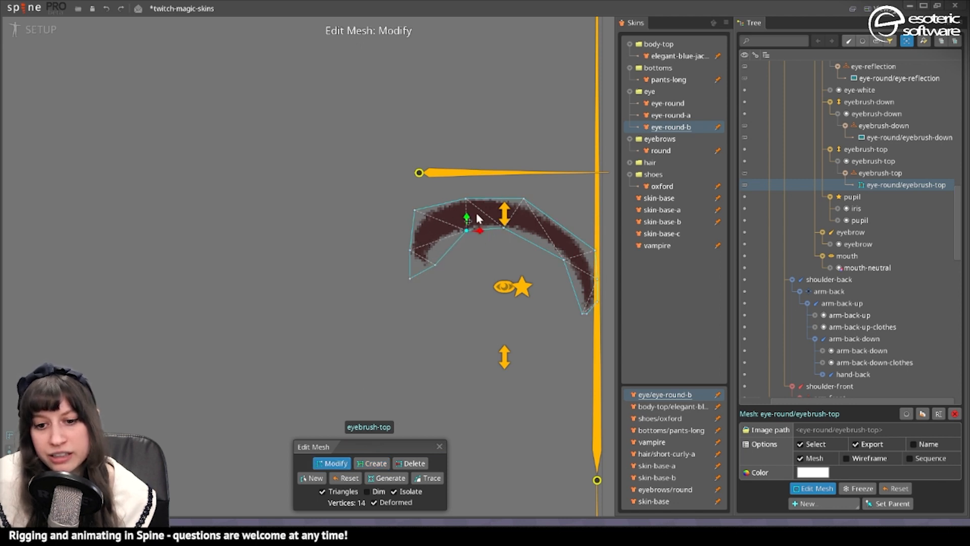
{"action": "mouse_move", "coordinate": [599, 274]}
{"action": "left_mouse_down"}
{"action": "mouse_move", "coordinate": [519, 273]}
{"action": "mouse_move", "coordinate": [612, 289]}
{"action": "left_mouse_up"}
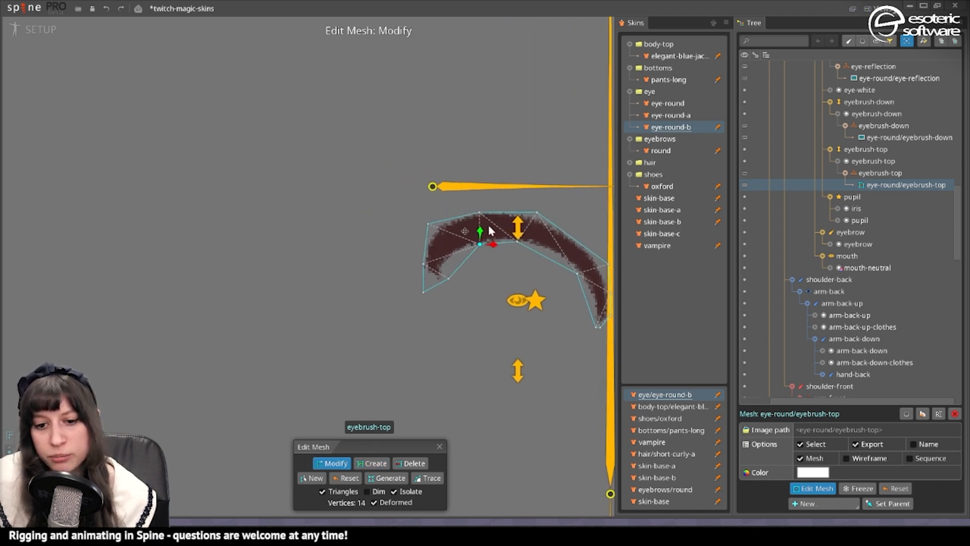
{"action": "left_click_drag", "start_coordinate": [494, 250], "coordinate": [427, 234]}
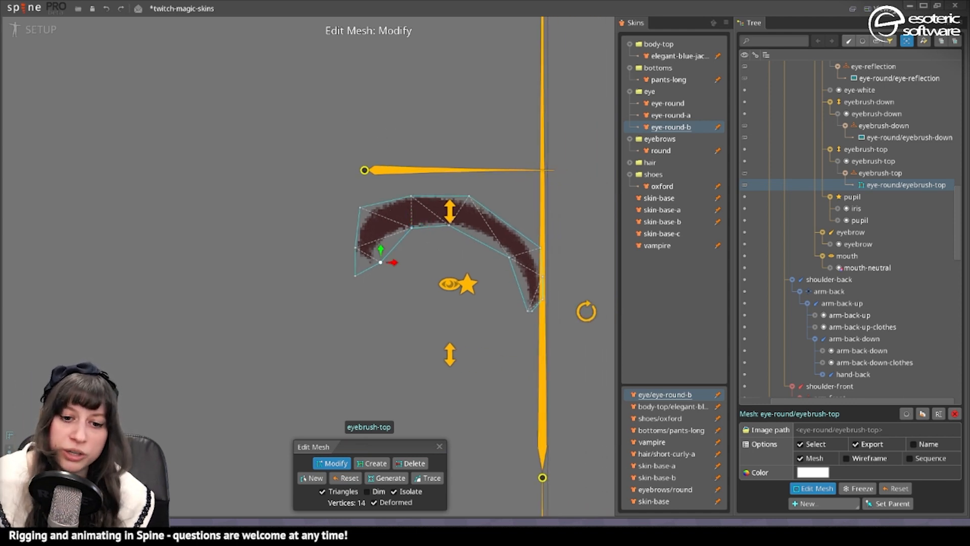
- Turn off Isolate, add a vertex to the eyebrush-top mesh's right half, reposition the outline vertices around the stroke, and finish mesh editing
{"action": "left_click", "coordinate": [395, 493]}
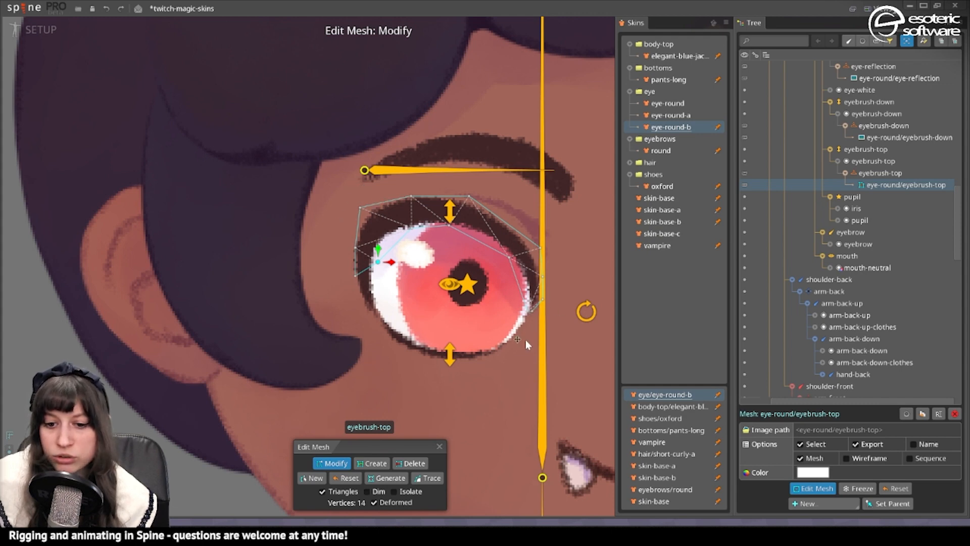
{"action": "left_click_drag", "start_coordinate": [532, 327], "coordinate": [541, 331]}
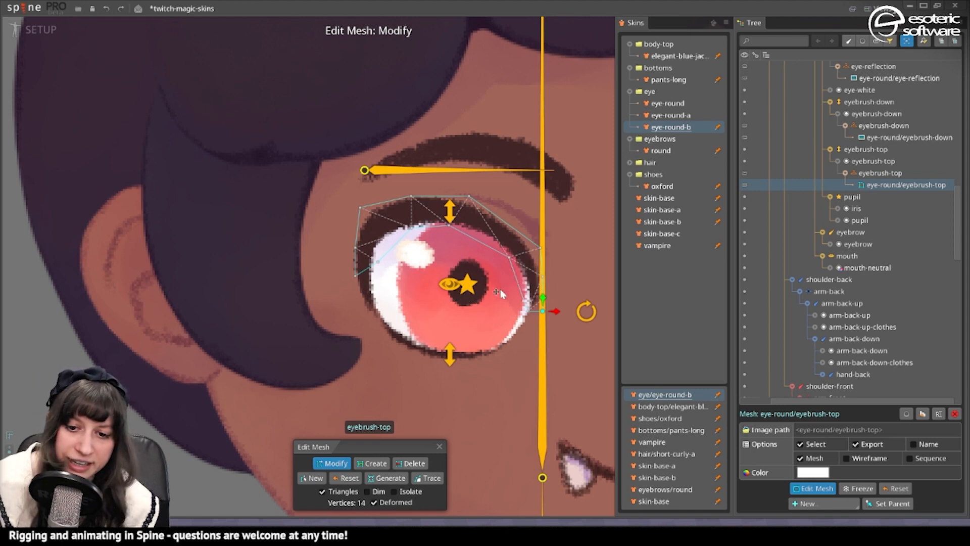
{"action": "left_click", "coordinate": [386, 461]}
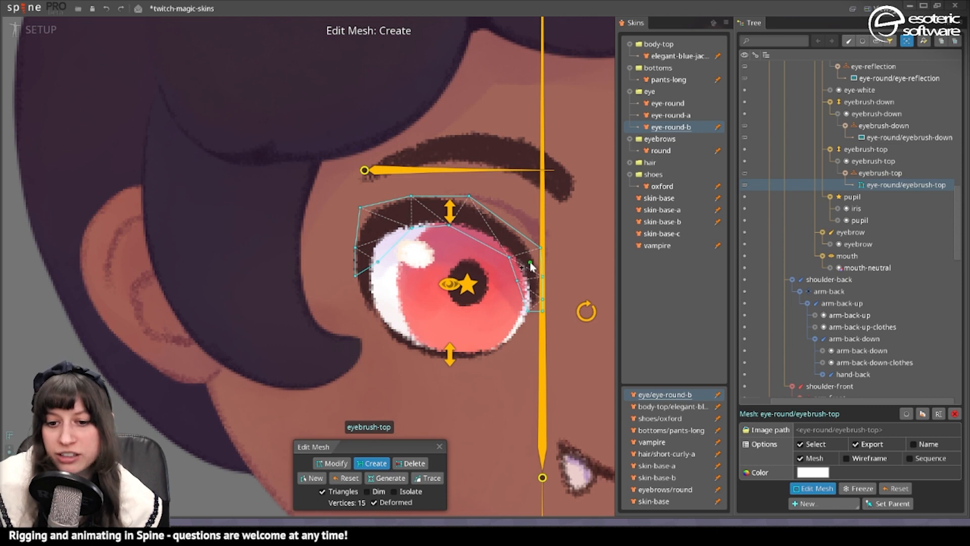
{"action": "left_click", "coordinate": [331, 463]}
{"action": "left_click_drag", "start_coordinate": [538, 251], "coordinate": [526, 231]}
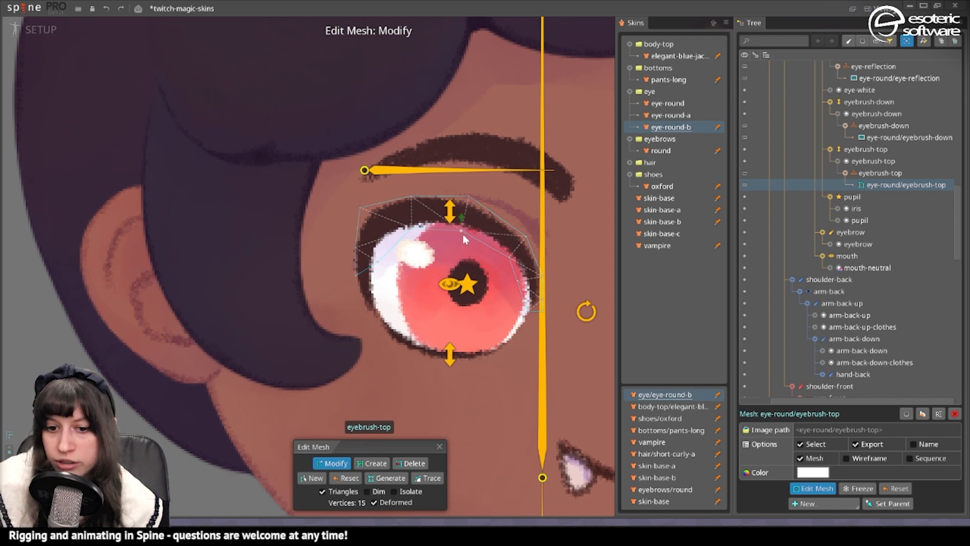
{"action": "left_click_drag", "start_coordinate": [462, 231], "coordinate": [484, 201]}
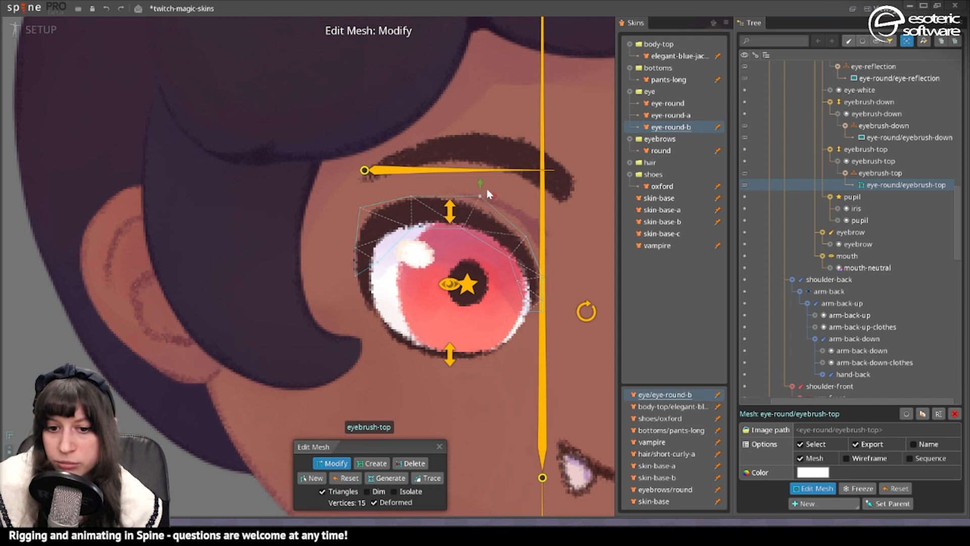
{"action": "left_click", "coordinate": [400, 234]}
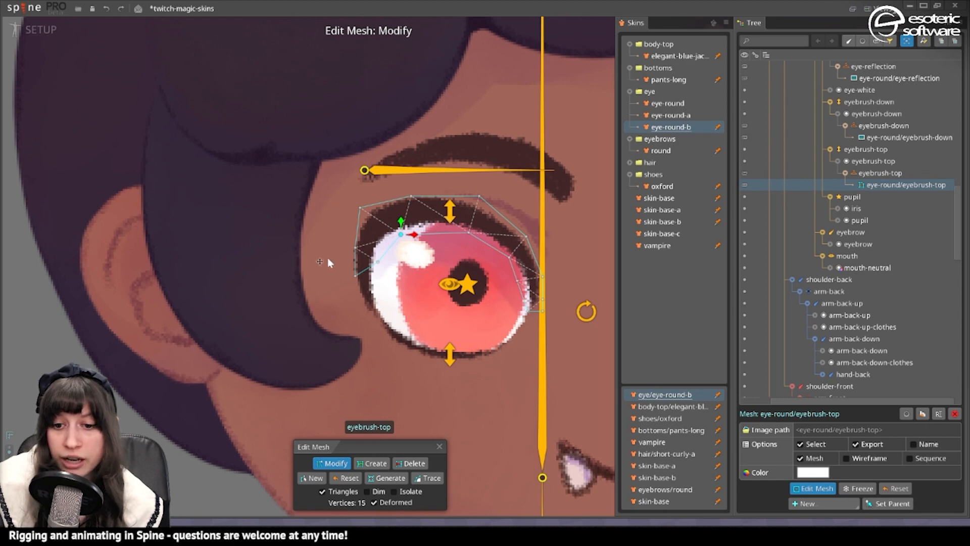
{"action": "left_click", "coordinate": [439, 446]}
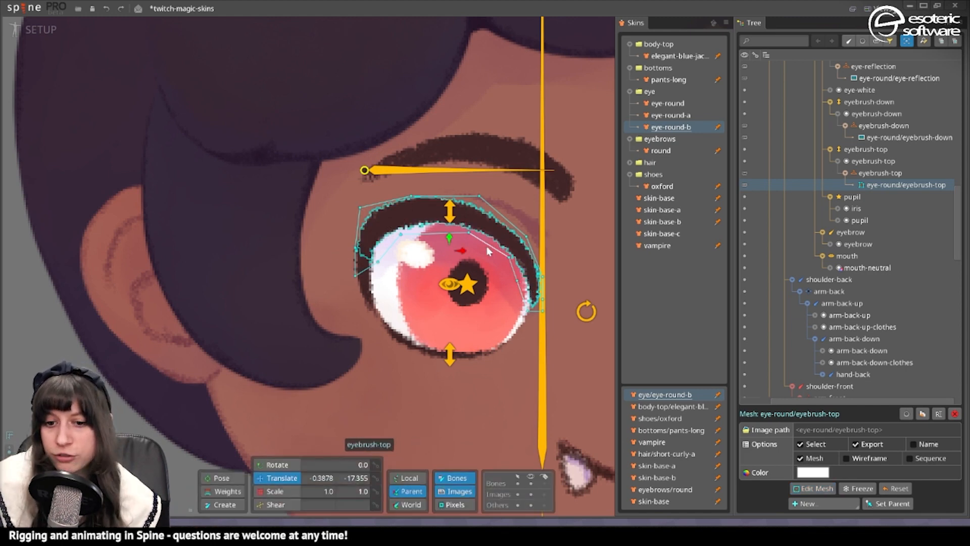
- Open the Weights view and bind the eyebrush-top mesh to the eyebrush-top and eye-white bones
{"action": "left_click", "coordinate": [228, 491]}
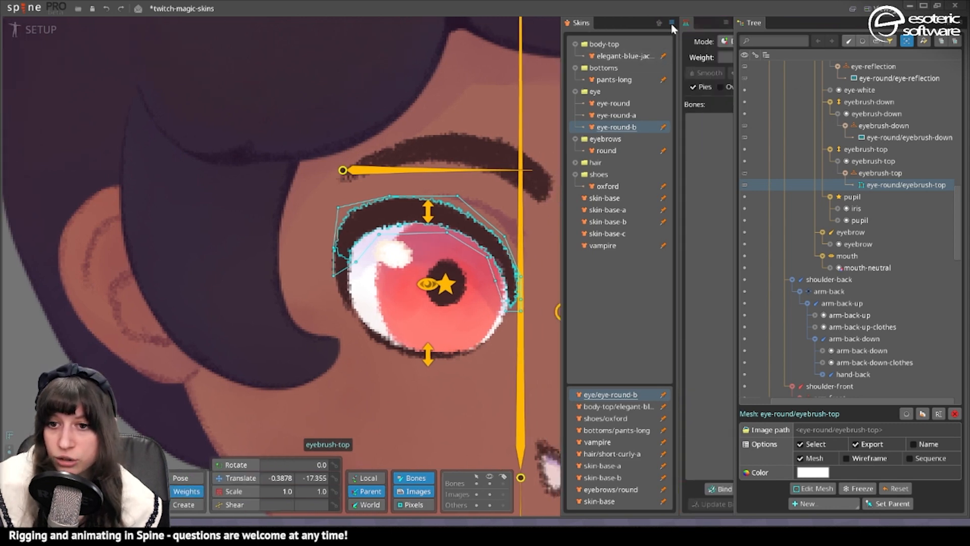
{"action": "left_click", "coordinate": [671, 23]}
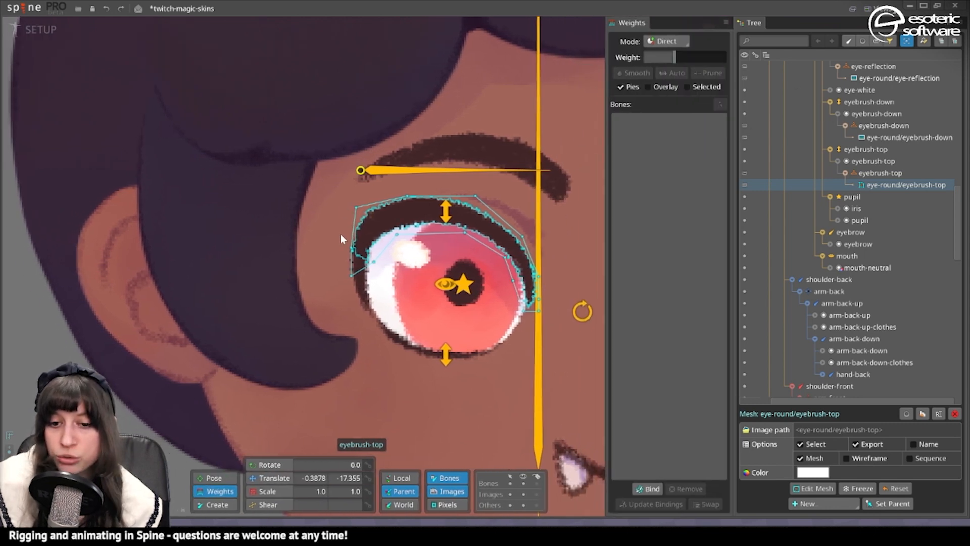
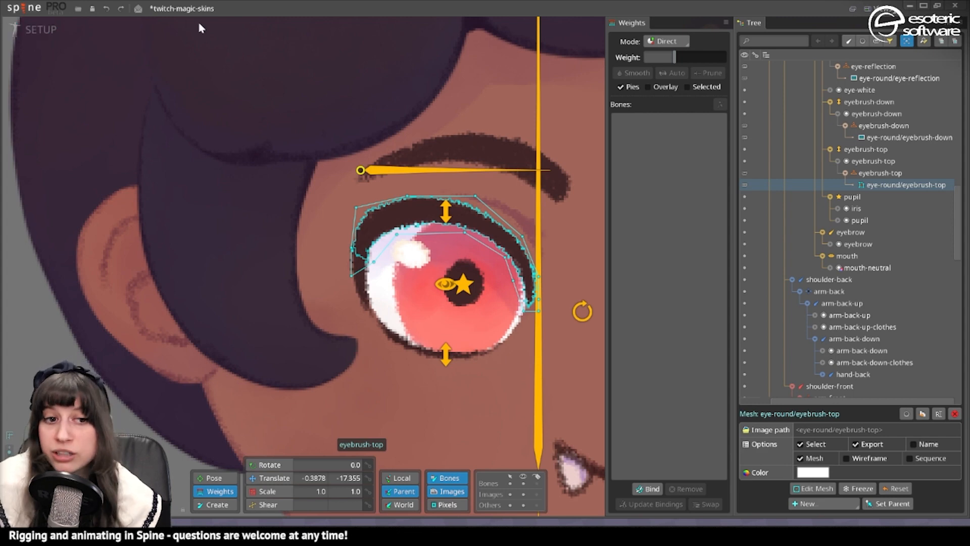
{"action": "left_click", "coordinate": [648, 488]}
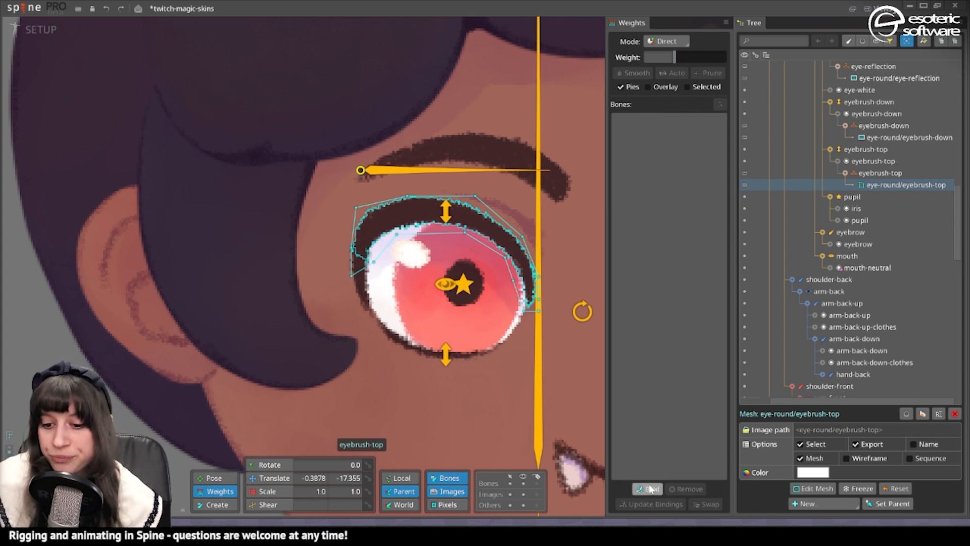
{"action": "left_click", "coordinate": [446, 211]}
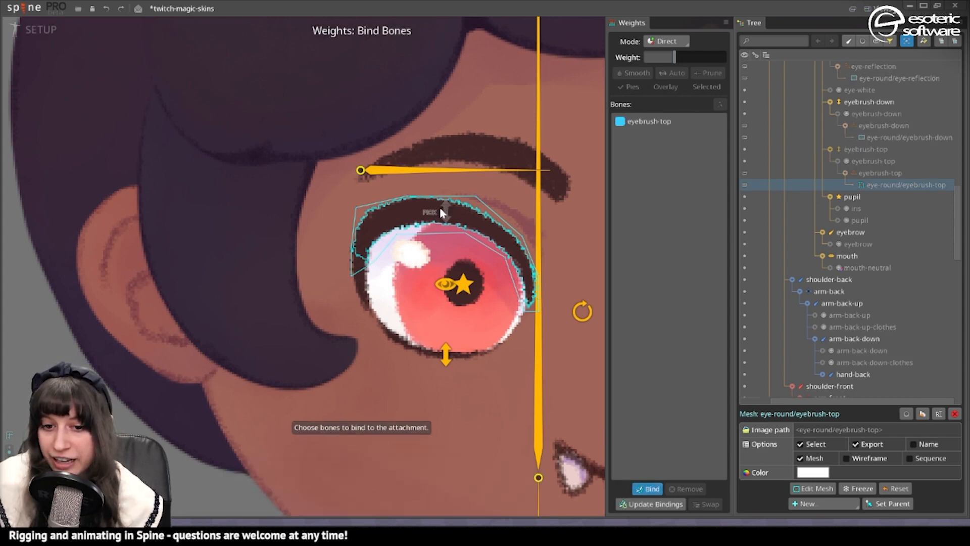
{"action": "left_click", "coordinate": [445, 284]}
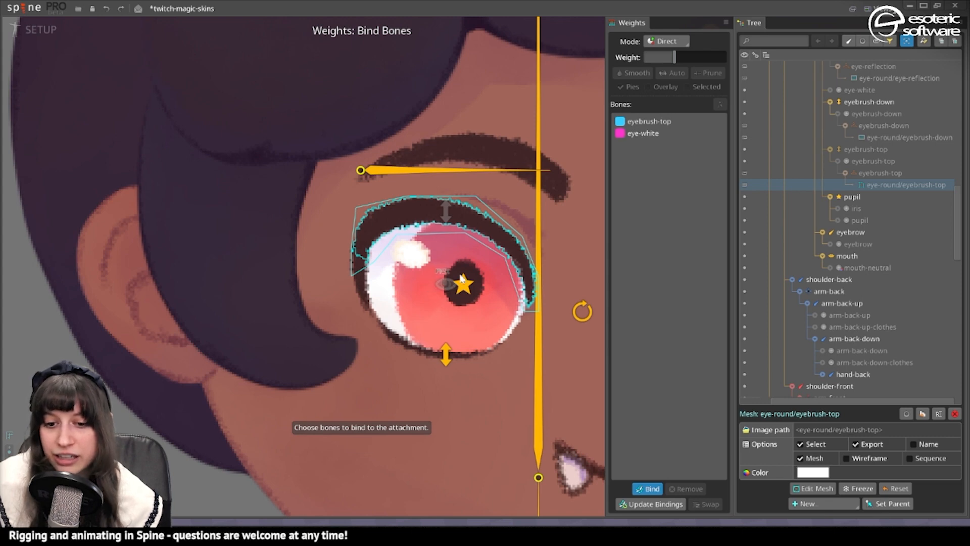
{"action": "left_click", "coordinate": [649, 490]}
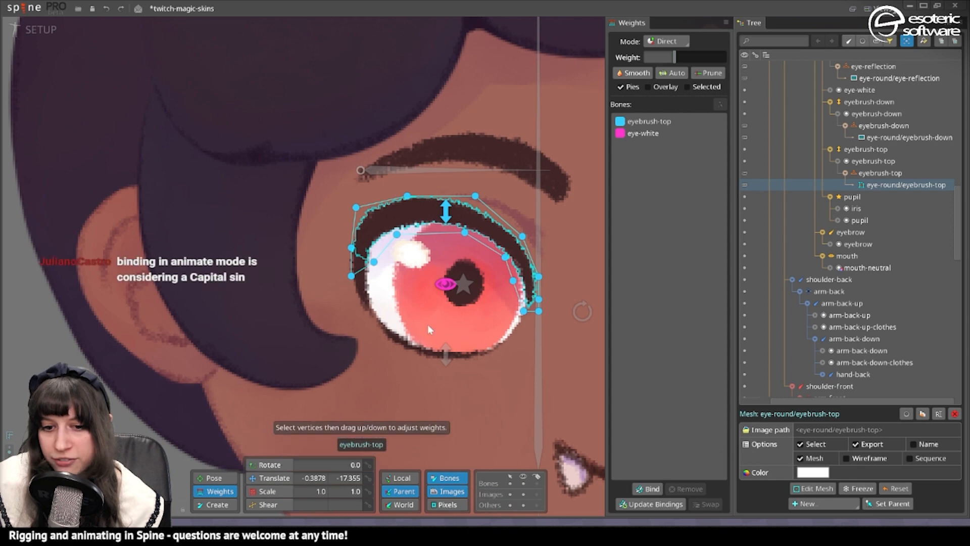
{"action": "key", "text": "Escape"}
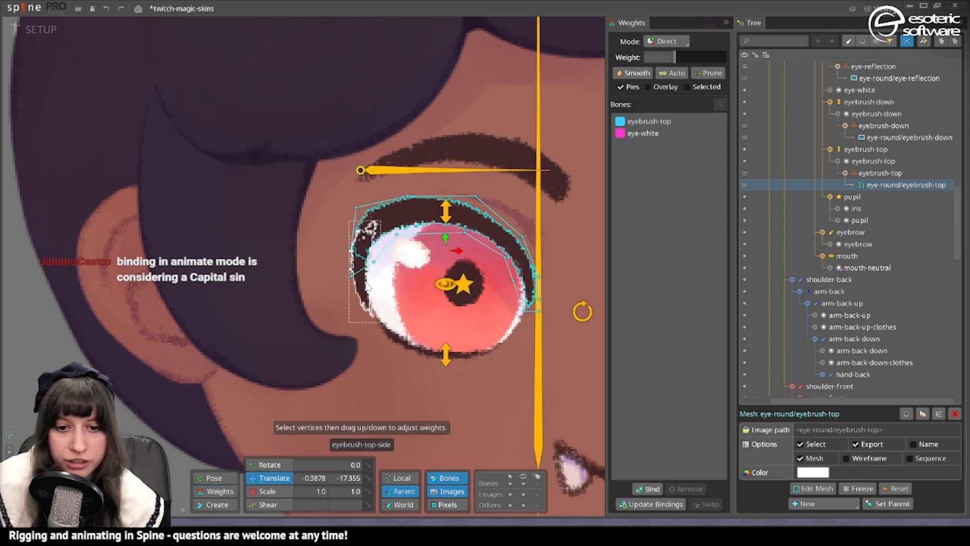
- Convert the eye-round/eyebrush-top-side image into a mesh and bind it to the eyebrush-top and eye-white bones
{"action": "left_click", "coordinate": [361, 295]}
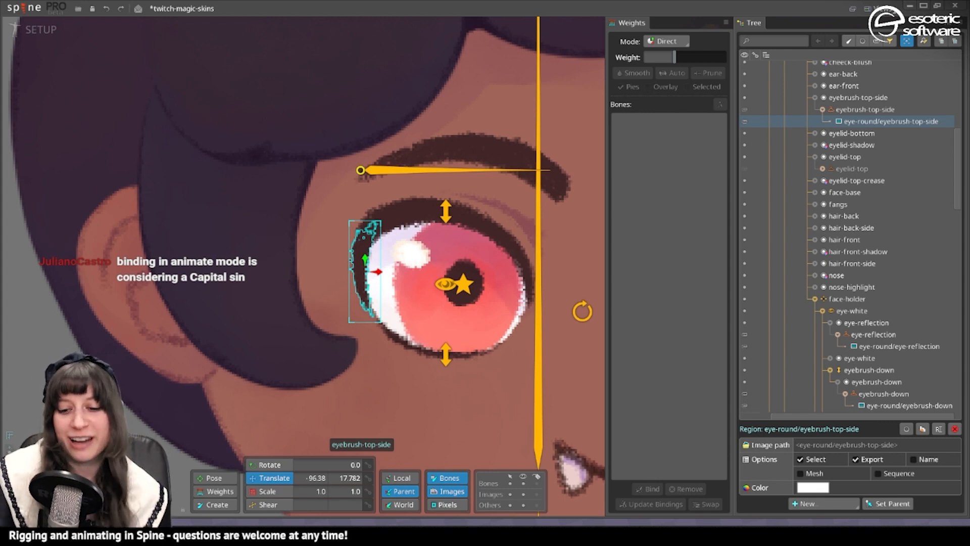
{"action": "left_click", "coordinate": [800, 474]}
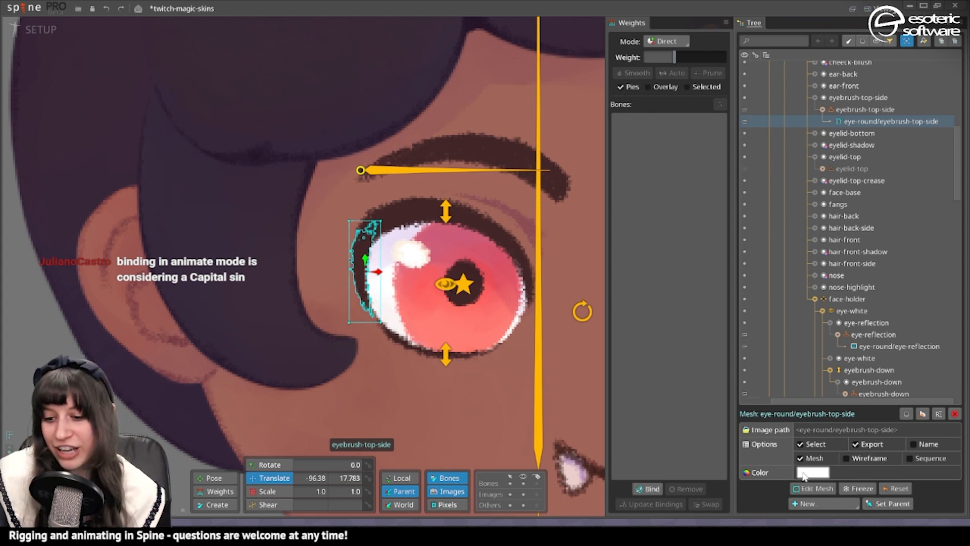
{"action": "left_click", "coordinate": [647, 489]}
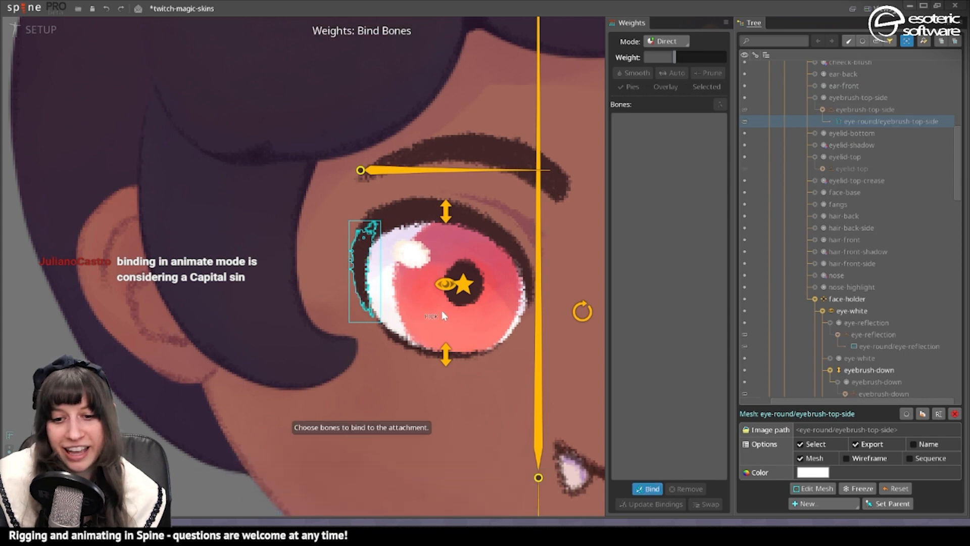
{"action": "left_click", "coordinate": [446, 213]}
{"action": "left_click", "coordinate": [446, 285]}
{"action": "left_click", "coordinate": [640, 490]}
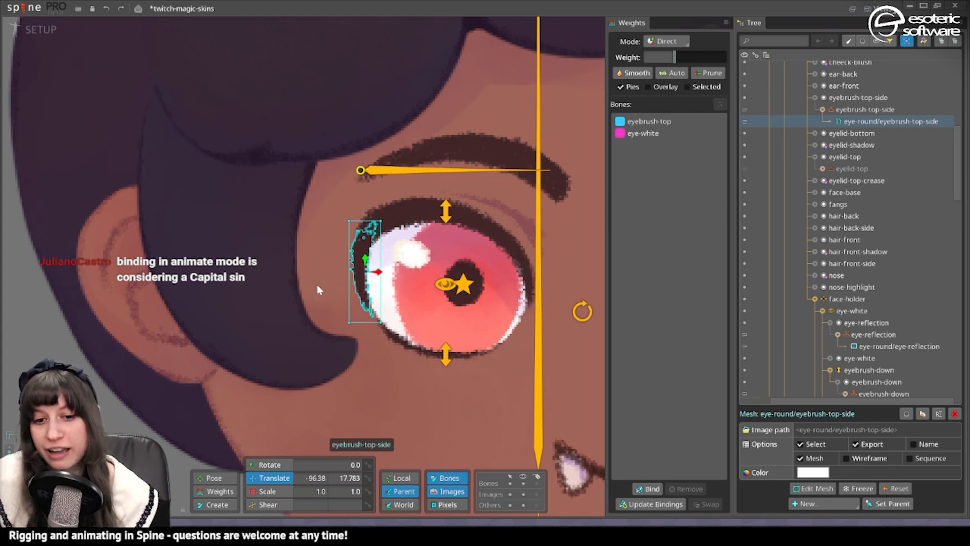
- In Animate mode with the Weights view shown, weight the eyebrush-top-side mesh's two lower vertices 100% to eye-white
{"action": "left_click", "coordinate": [39, 36]}
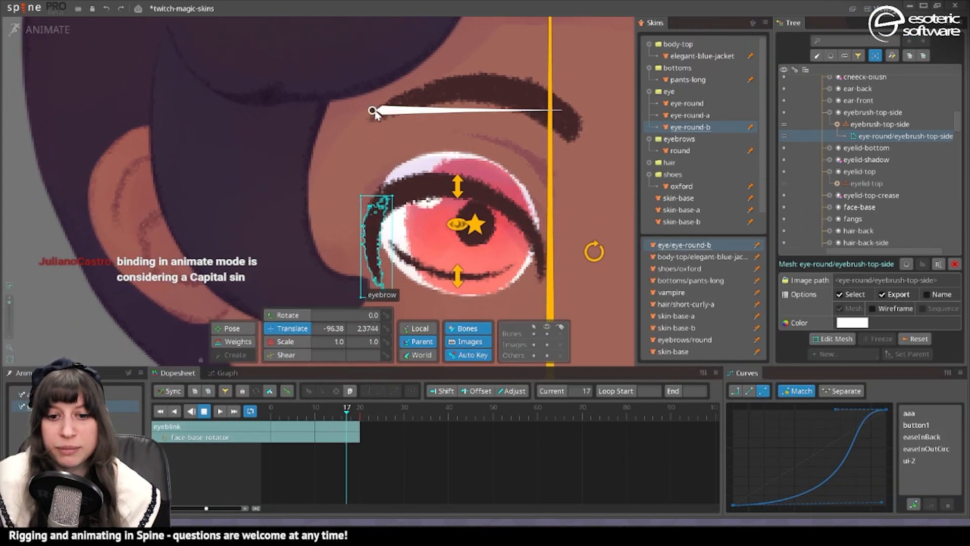
{"action": "left_click_drag", "start_coordinate": [375, 112], "coordinate": [412, 53]}
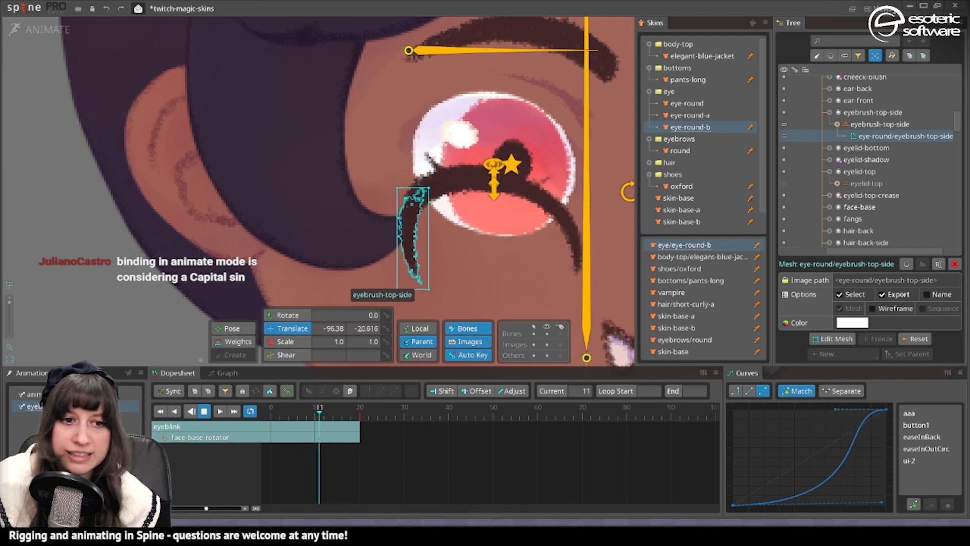
{"action": "key", "text": "g"}
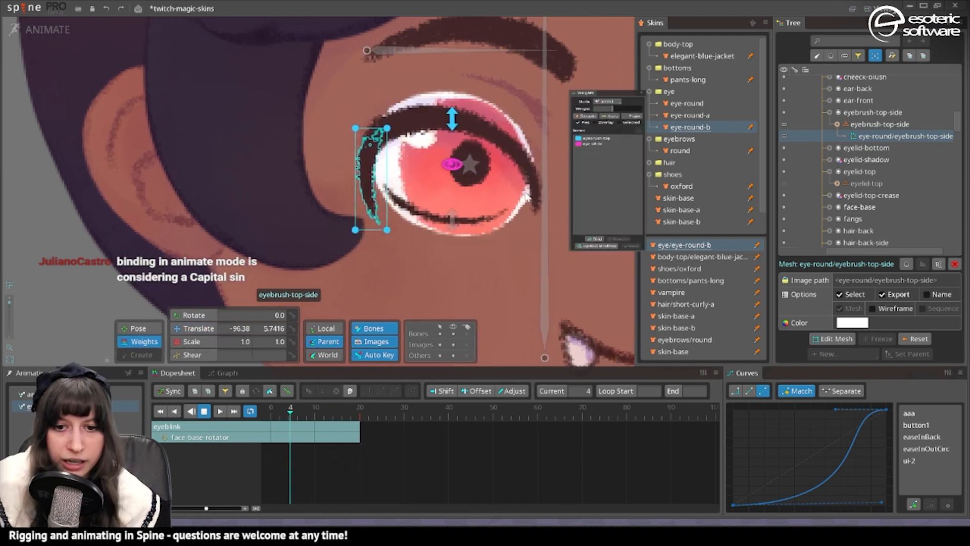
{"action": "left_click", "coordinate": [765, 22]}
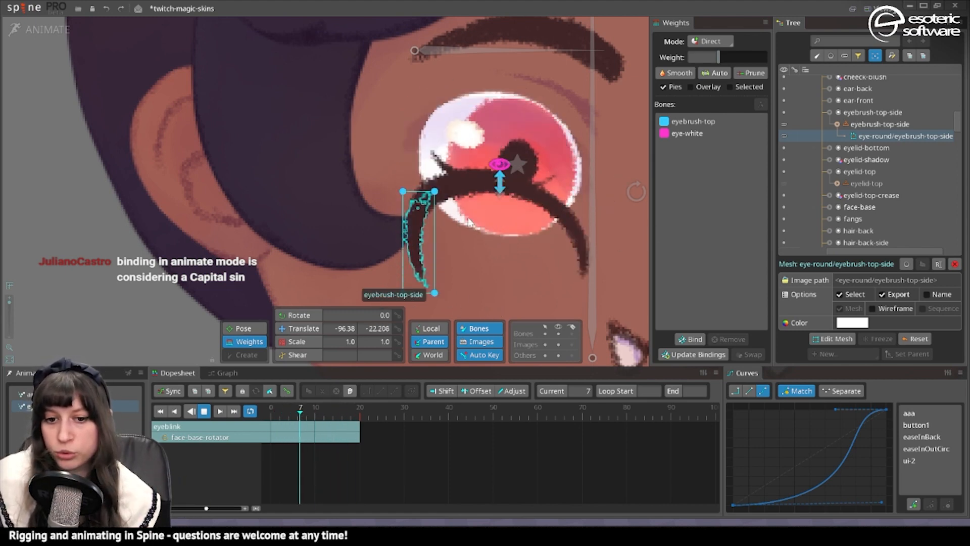
{"action": "left_click_drag", "start_coordinate": [367, 250], "coordinate": [458, 212]}
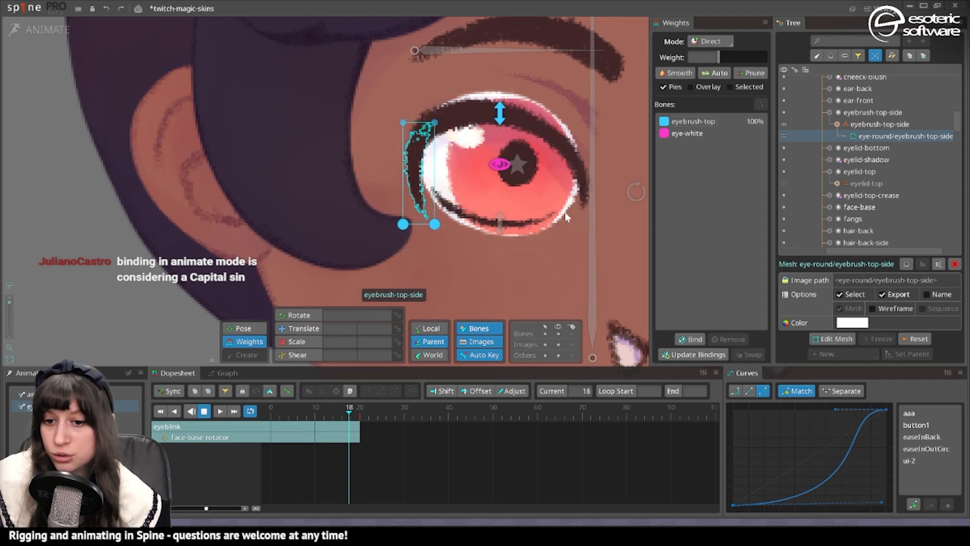
{"action": "left_click", "coordinate": [687, 133]}
{"action": "left_click_drag", "start_coordinate": [718, 57], "coordinate": [766, 57]}
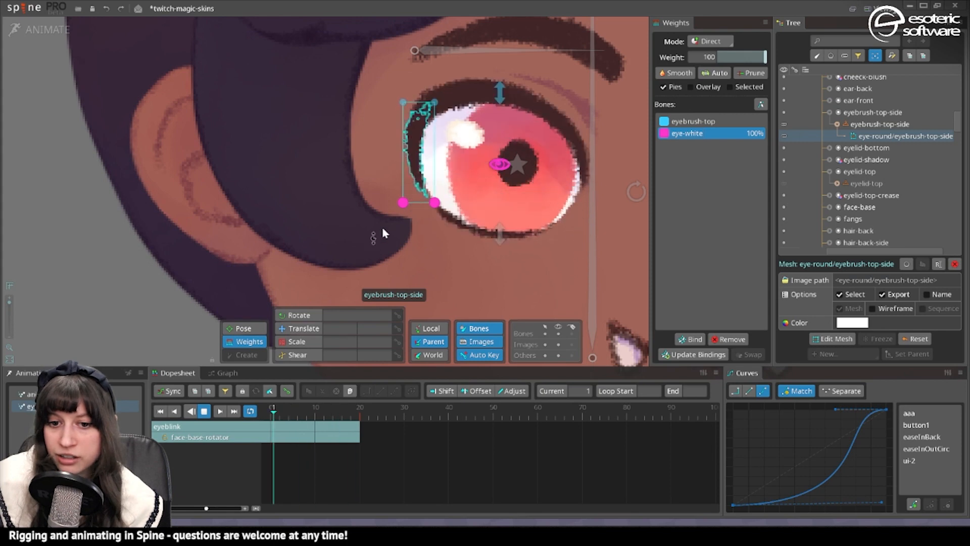
- At frame 7 of eyeblink, weight the eyebrush-top mesh's left-end vertices partly to eye-white, giving the adjacent inner-edge vertex about 17.7
{"action": "left_click", "coordinate": [298, 420]}
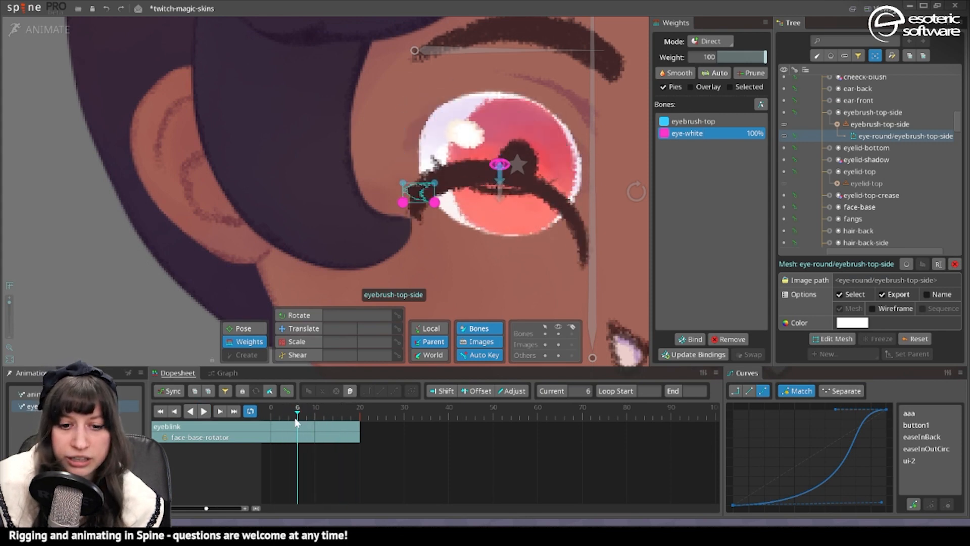
{"action": "left_click_drag", "start_coordinate": [297, 422], "coordinate": [305, 424]}
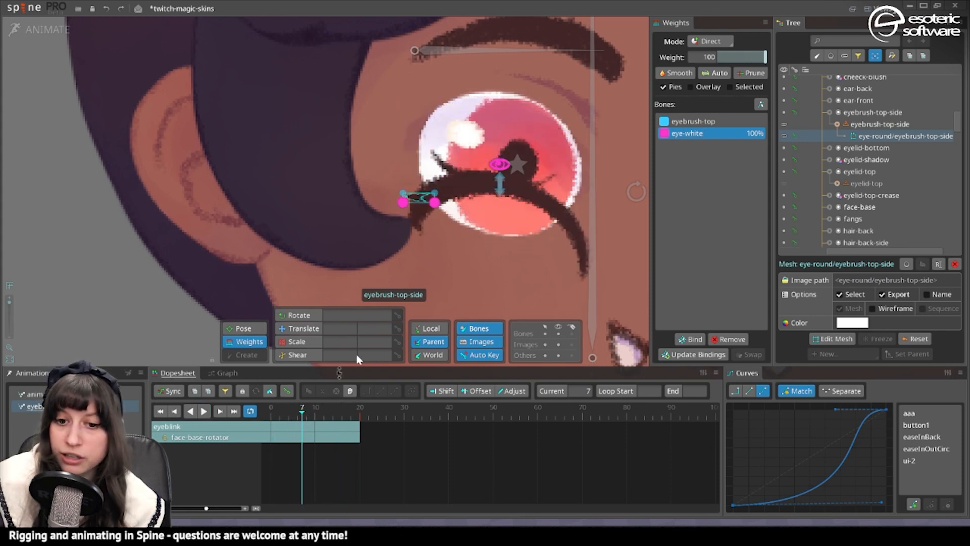
{"action": "left_click", "coordinate": [416, 242]}
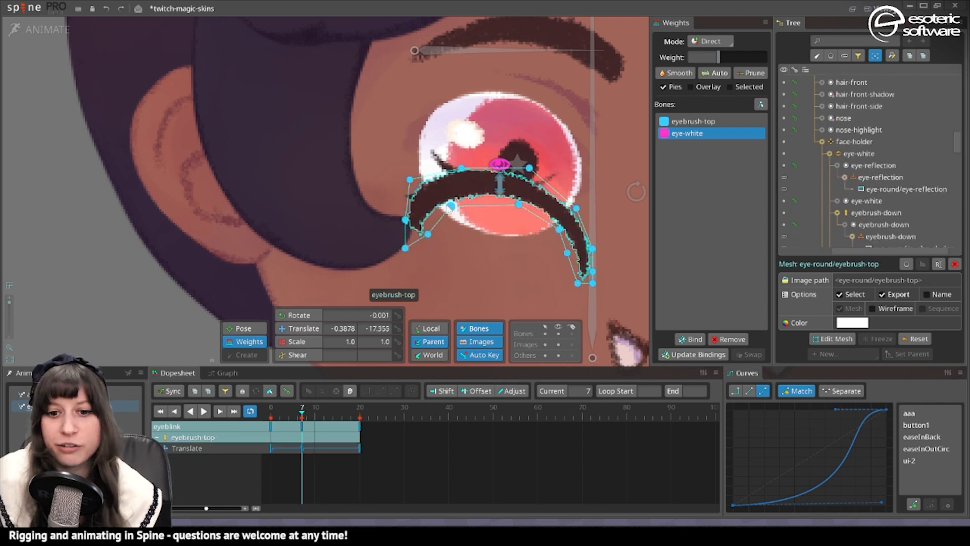
{"action": "left_click", "coordinate": [405, 248]}
{"action": "left_click", "coordinate": [406, 221], "text": "ctrl"}
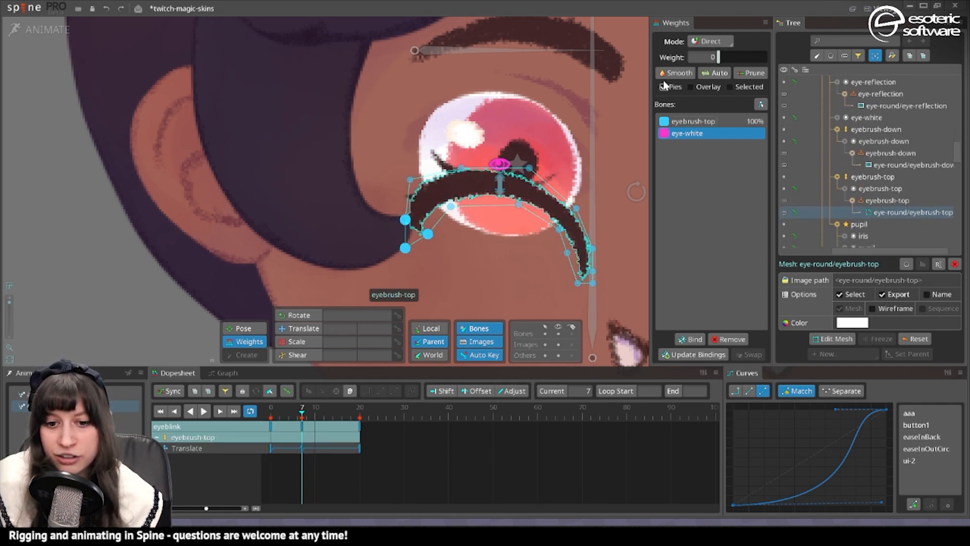
{"action": "left_click_drag", "start_coordinate": [738, 58], "coordinate": [694, 63]}
{"action": "left_click_drag", "start_coordinate": [448, 181], "coordinate": [425, 203]}
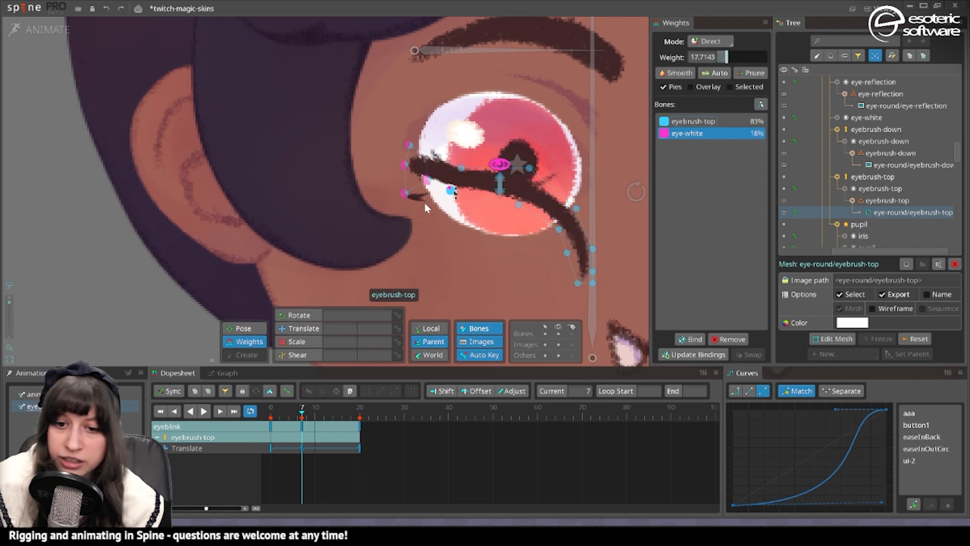
- Add eye-white weight of about 15.7 to the eyebrush-top mesh's lower middle vertex and more to the next vertex pair towards the right end
{"action": "left_click", "coordinate": [528, 169]}
{"action": "left_click_drag", "start_coordinate": [517, 206], "coordinate": [531, 185]}
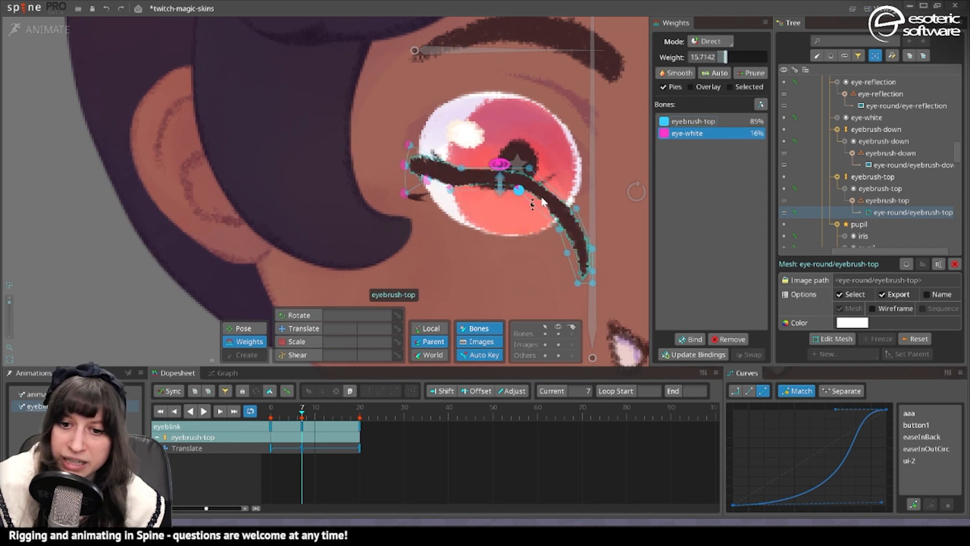
{"action": "left_click", "coordinate": [559, 230]}
{"action": "left_click", "coordinate": [576, 208], "text": "ctrl"}
{"action": "left_click_drag", "start_coordinate": [718, 57], "coordinate": [733, 59]}
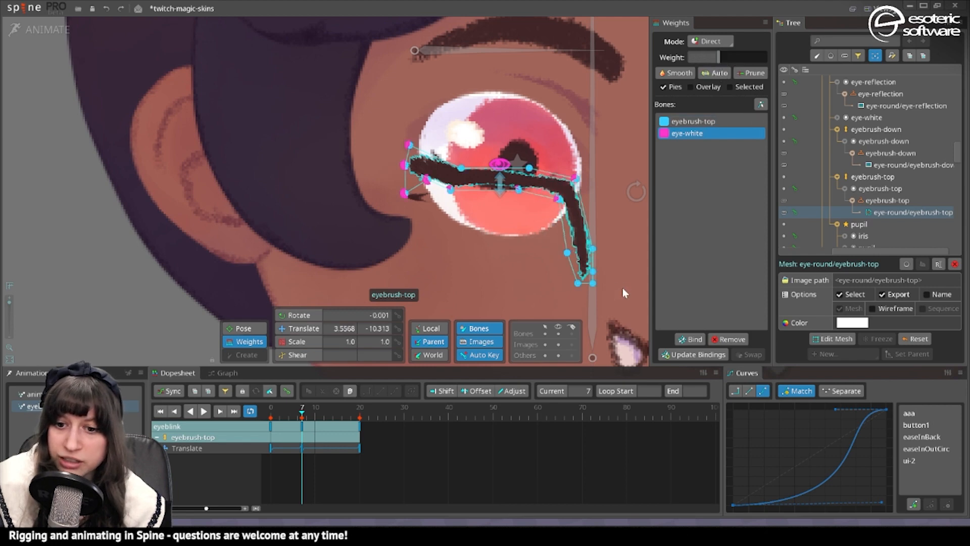
- Weight the eyebrush-top mesh's right tip vertices 100% to eye-white and the vertices just above them 62.63
{"action": "left_click_drag", "start_coordinate": [623, 287], "coordinate": [556, 269]}
{"action": "left_click_drag", "start_coordinate": [718, 56], "coordinate": [900, 58]}
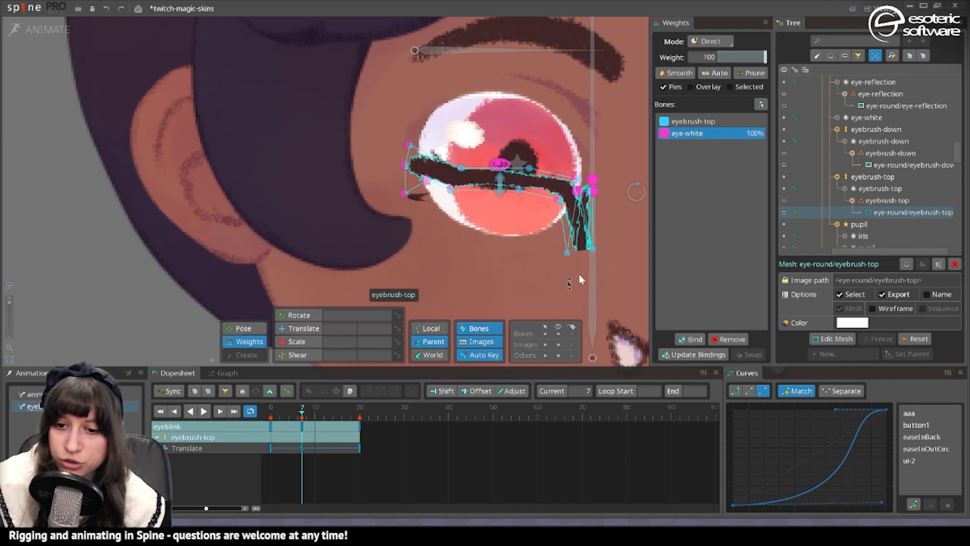
{"action": "left_click", "coordinate": [592, 249]}
{"action": "left_click_drag", "start_coordinate": [718, 56], "coordinate": [748, 59]}
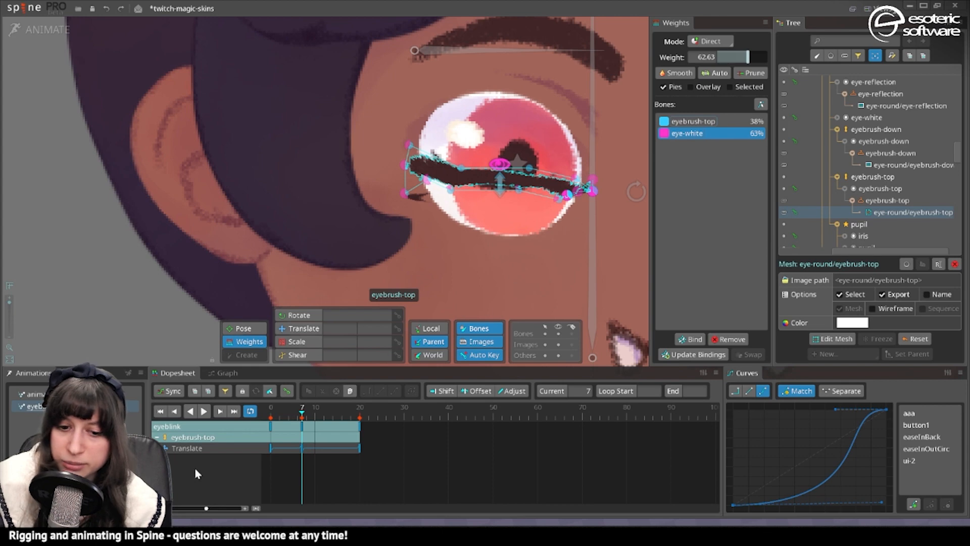
- Play the eyeblink animation, compare the upper lash shape at frames 0 and 7, and return to Setup mode
{"action": "left_click_drag", "start_coordinate": [292, 412], "coordinate": [158, 432]}
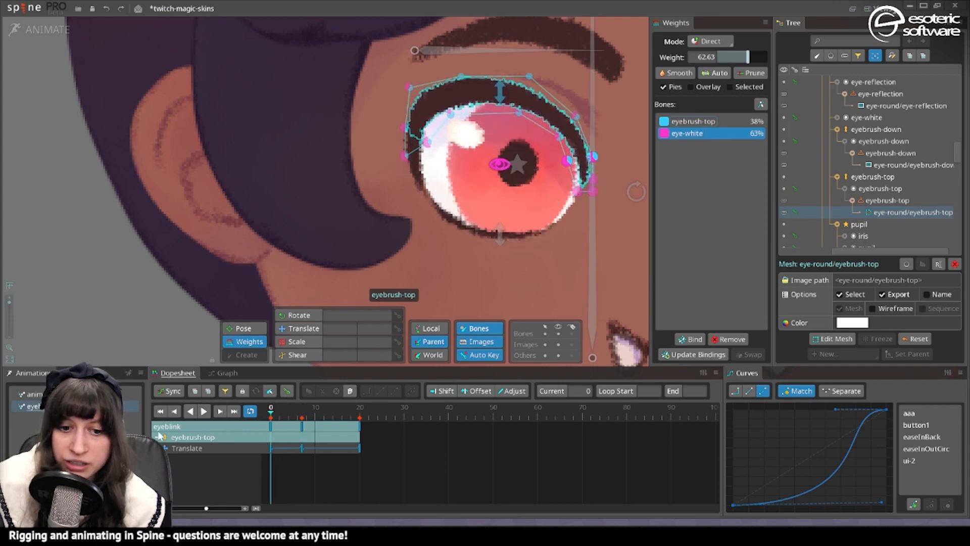
{"action": "left_click", "coordinate": [203, 411]}
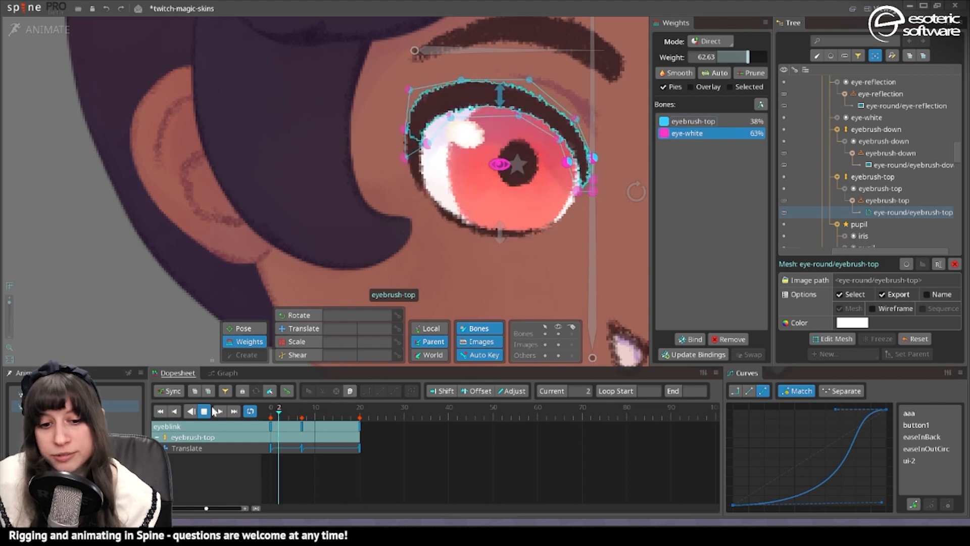
{"action": "left_click", "coordinate": [269, 423]}
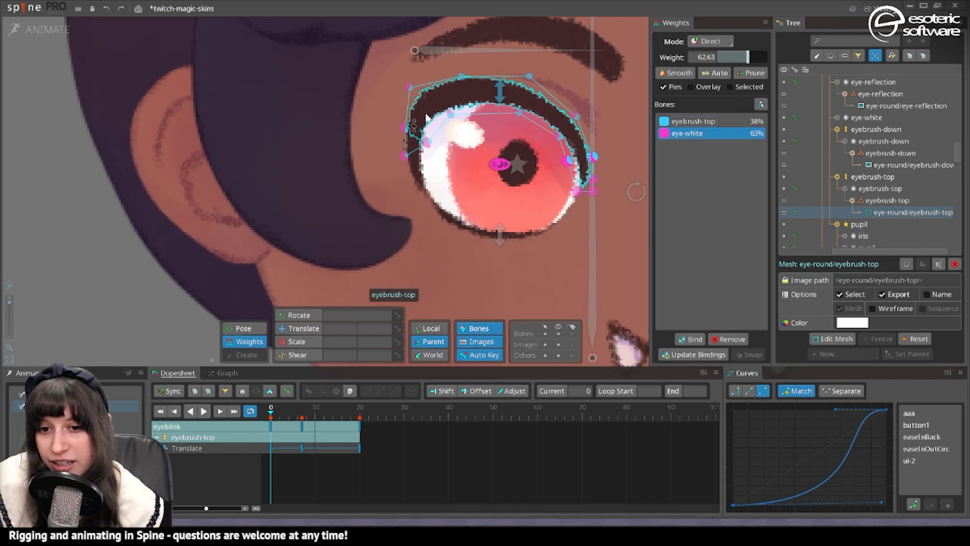
{"action": "left_click_drag", "start_coordinate": [279, 446], "coordinate": [303, 430]}
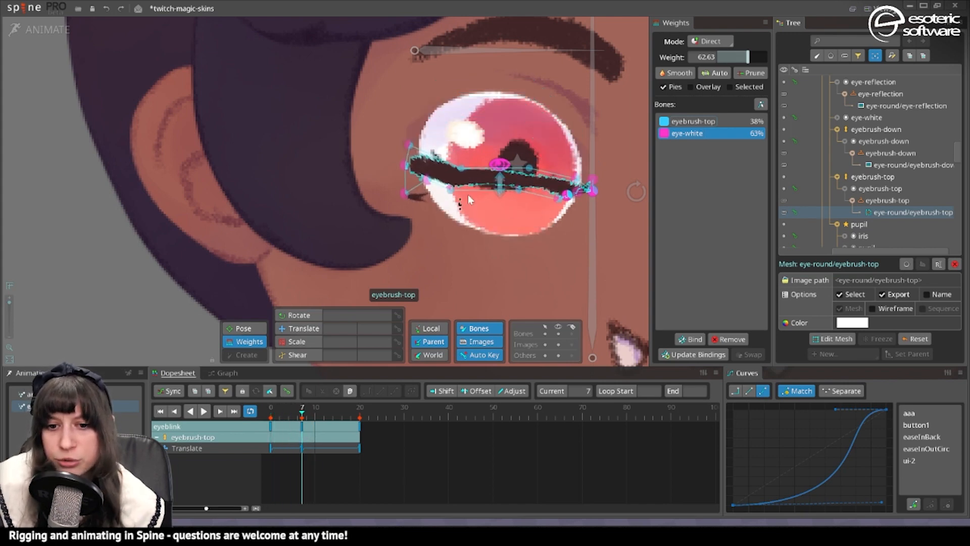
{"action": "left_click", "coordinate": [268, 412]}
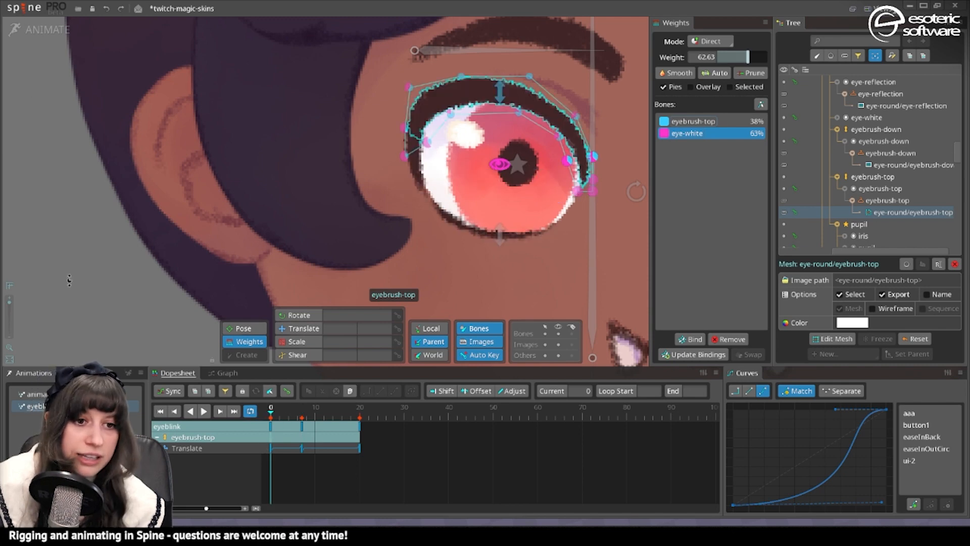
{"action": "key", "text": "ctrl+Tab"}
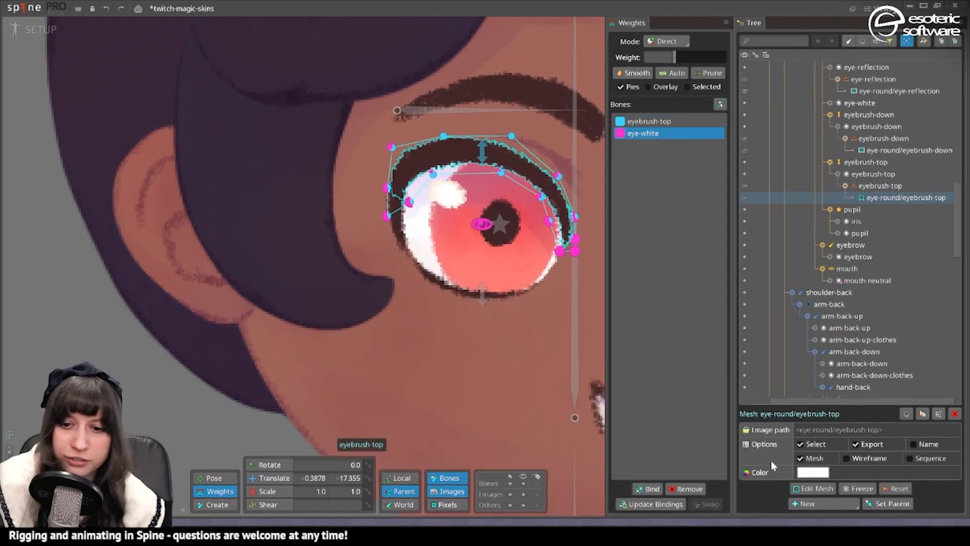
- Try removing one inner vertex from the eyebrush-top mesh and preview the eyeblink animation at frame 7
{"action": "left_click", "coordinate": [813, 488]}
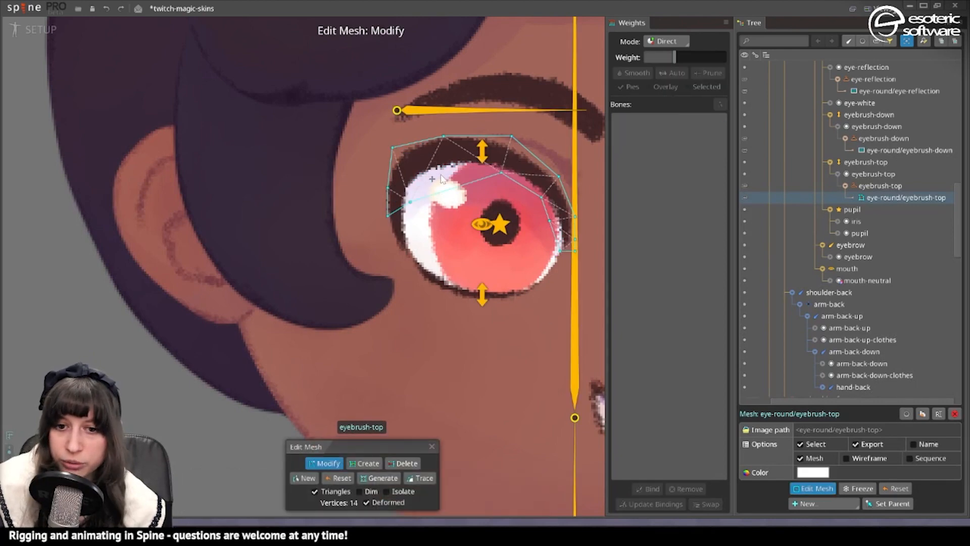
{"action": "left_click", "coordinate": [432, 446]}
{"action": "left_click", "coordinate": [49, 35]}
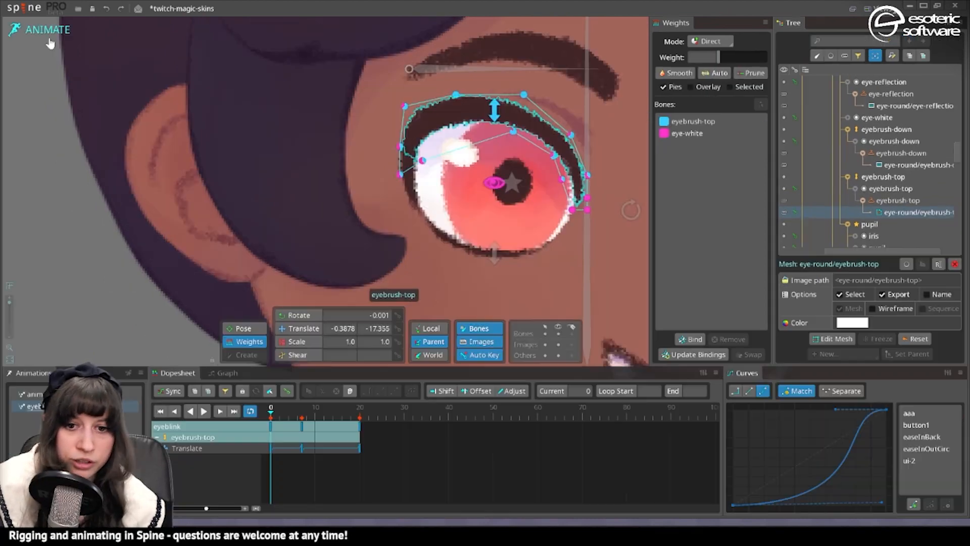
{"action": "left_click_drag", "start_coordinate": [282, 413], "coordinate": [302, 421]}
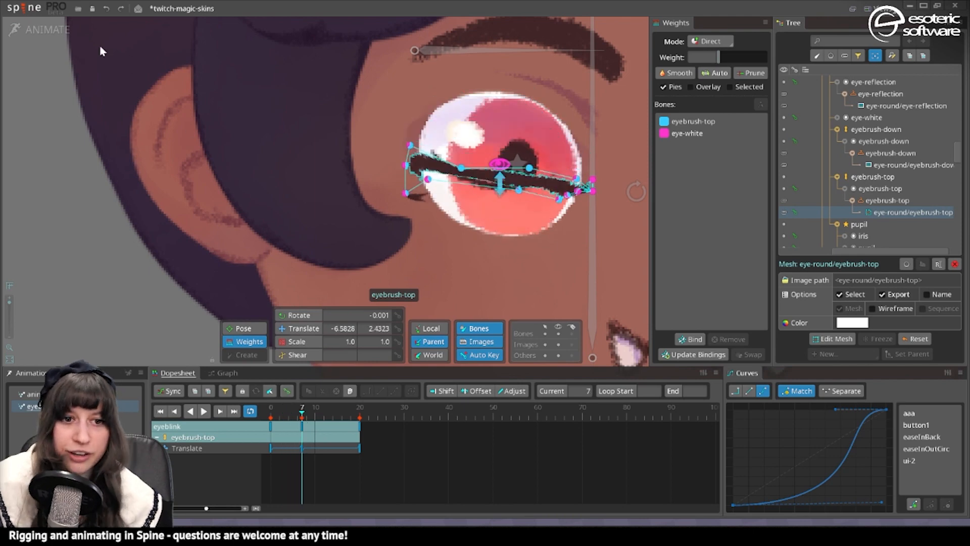
{"action": "left_click", "coordinate": [105, 10]}
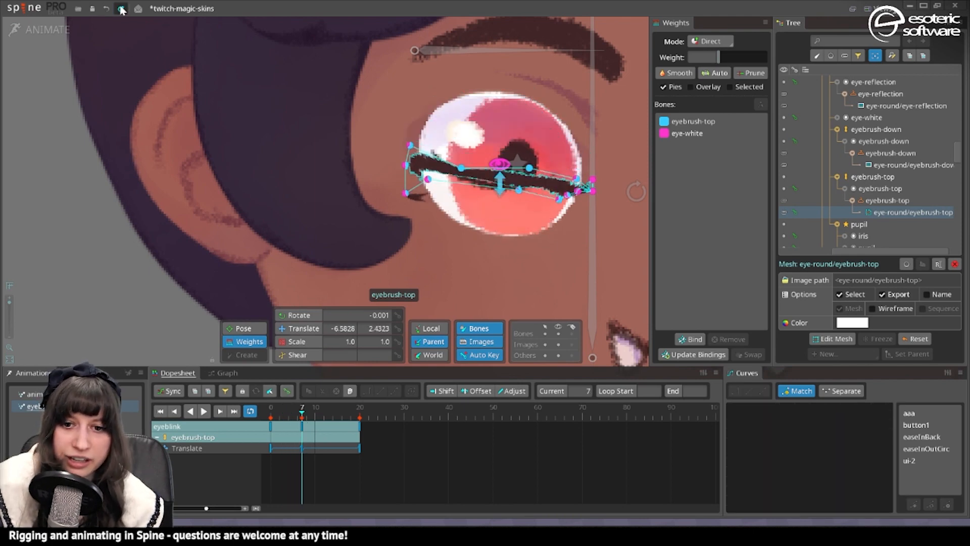
{"action": "scroll", "coordinate": [468, 189], "scroll_direction": "up", "scroll_amount": 2}
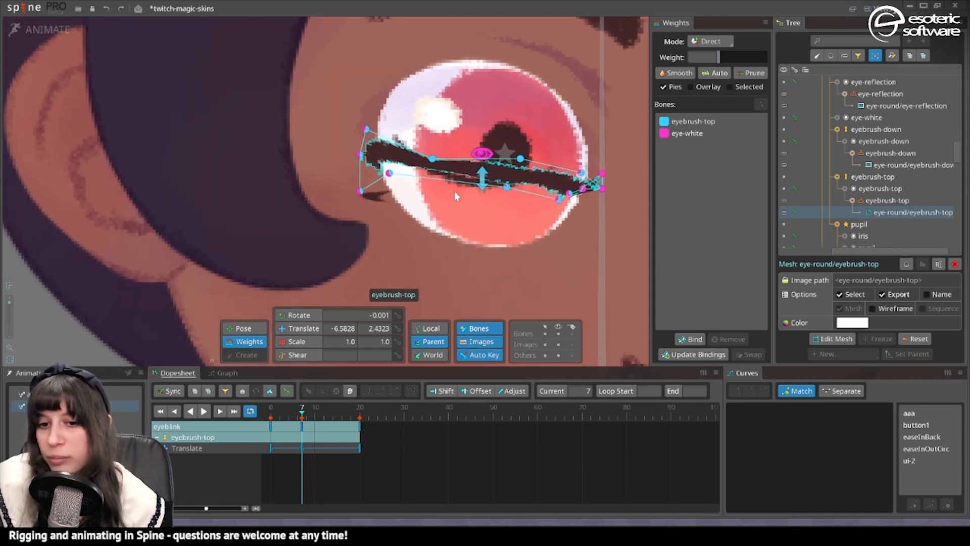
- Return to setup mode and undo the vertex removal on the eyebrush-top mesh
{"action": "left_click", "coordinate": [43, 30]}
{"action": "left_click", "coordinate": [106, 10]}
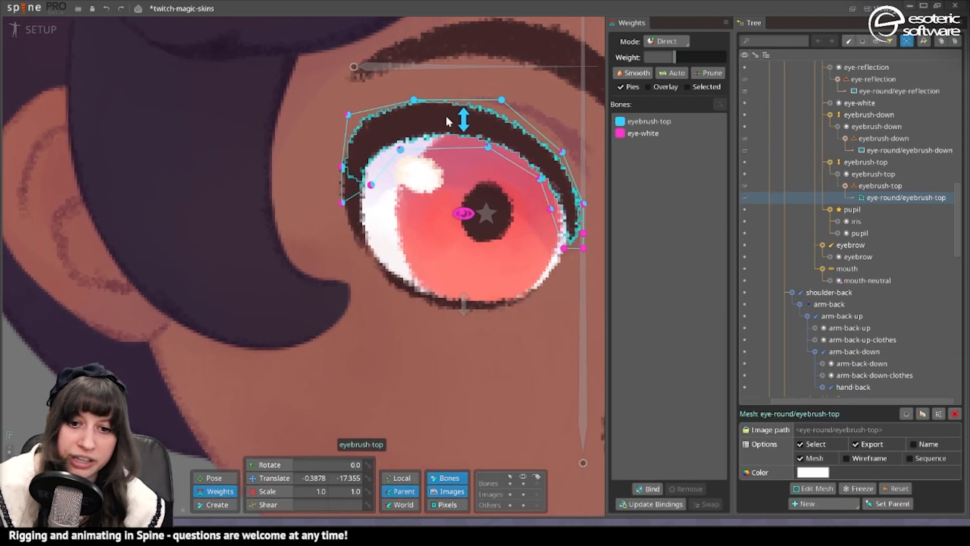
- Add a vertex to the lower edge of the eyebrush-top mesh, just above the eye's highlight
{"action": "left_click", "coordinate": [813, 488]}
{"action": "scroll", "coordinate": [437, 192], "scroll_direction": "up", "scroll_amount": 5}
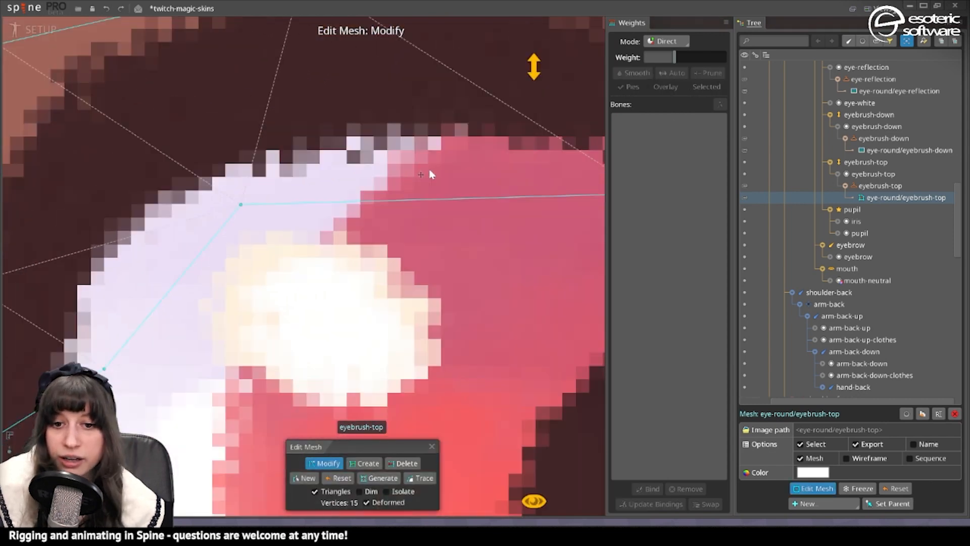
{"action": "scroll", "coordinate": [581, 187], "scroll_direction": "down", "scroll_amount": 2}
{"action": "left_click_drag", "start_coordinate": [444, 249], "coordinate": [541, 212]}
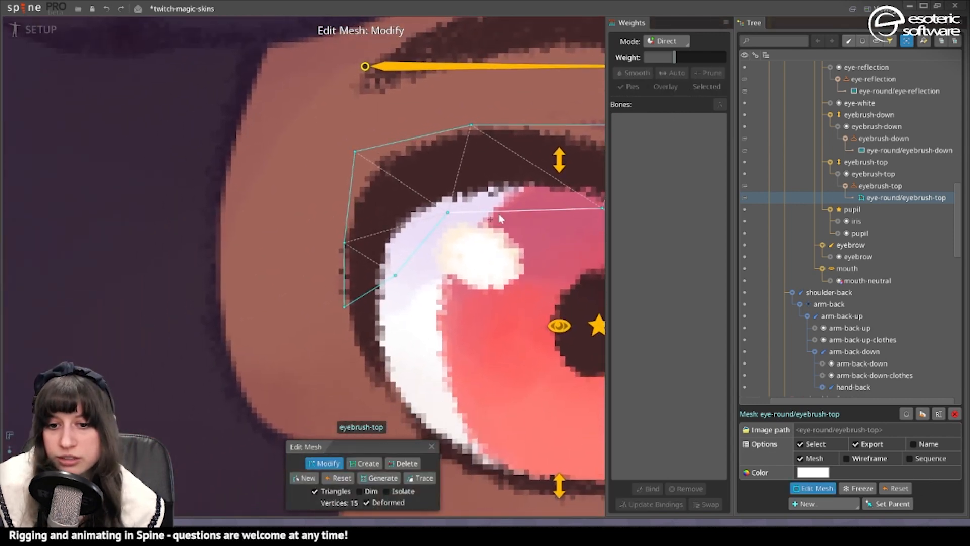
{"action": "left_click", "coordinate": [365, 463]}
{"action": "left_click", "coordinate": [524, 210]}
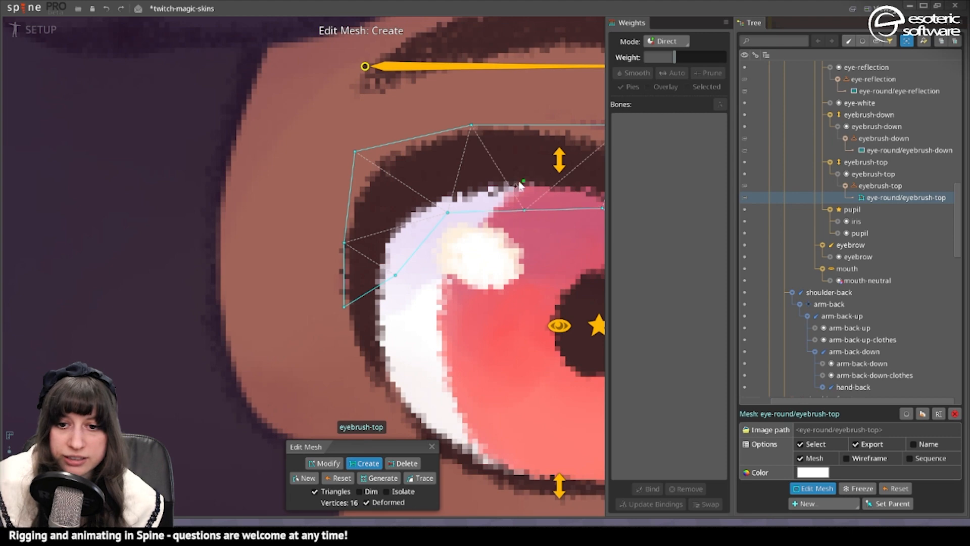
{"action": "scroll", "coordinate": [524, 211], "scroll_direction": "down", "scroll_amount": 3}
{"action": "left_click_drag", "start_coordinate": [423, 217], "coordinate": [546, 212]}
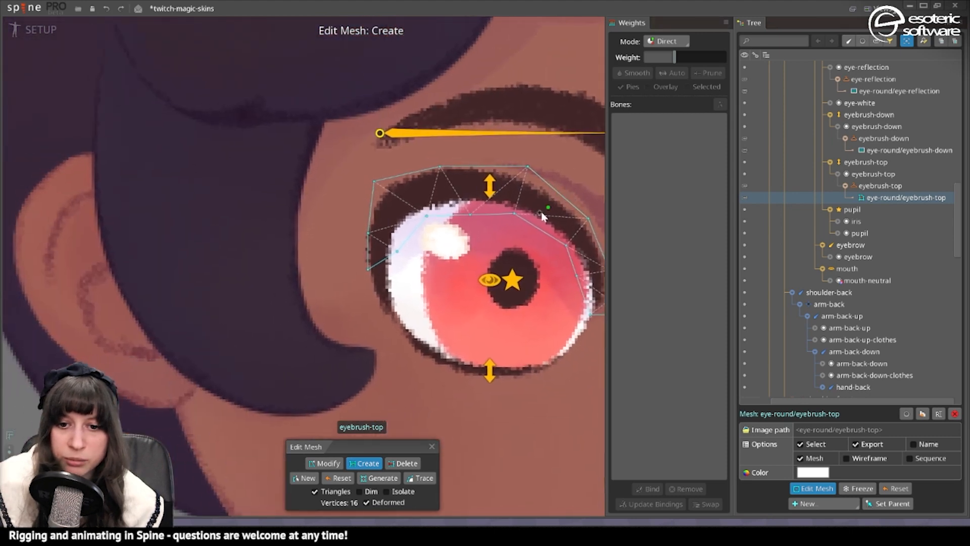
- Reposition the upper-left corner vertex and the left lower-edge vertices of the eyebrush-top mesh to follow the lash shape
{"action": "left_click", "coordinate": [326, 463]}
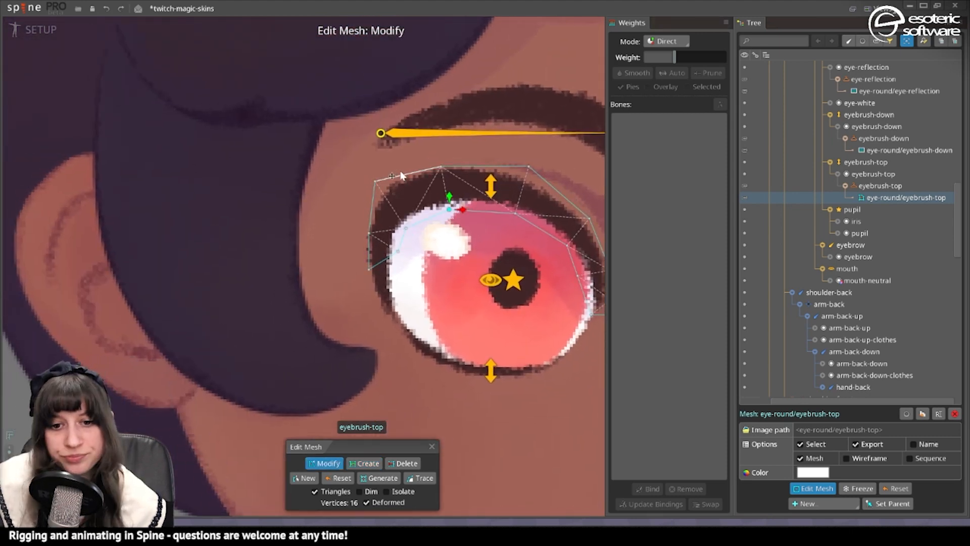
{"action": "left_click", "coordinate": [380, 179]}
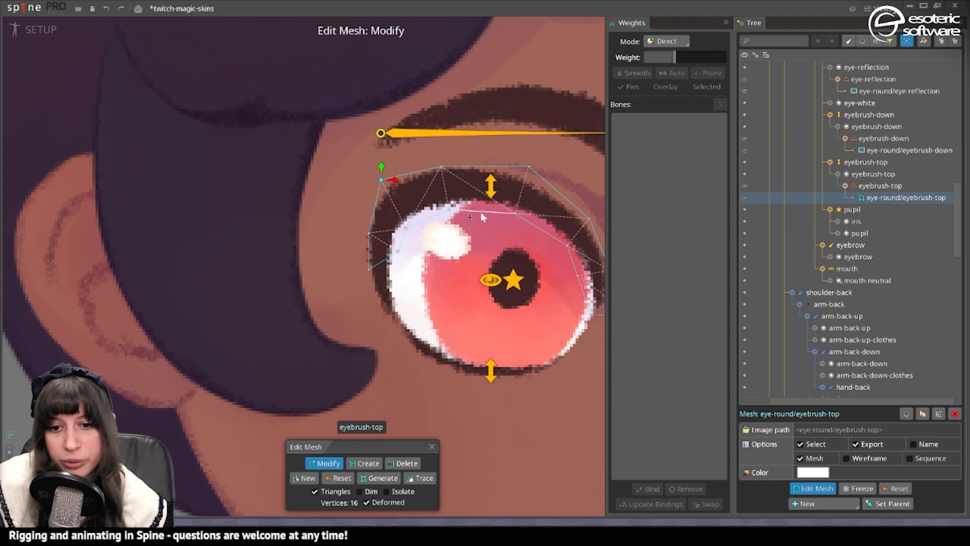
{"action": "left_click", "coordinate": [448, 209]}
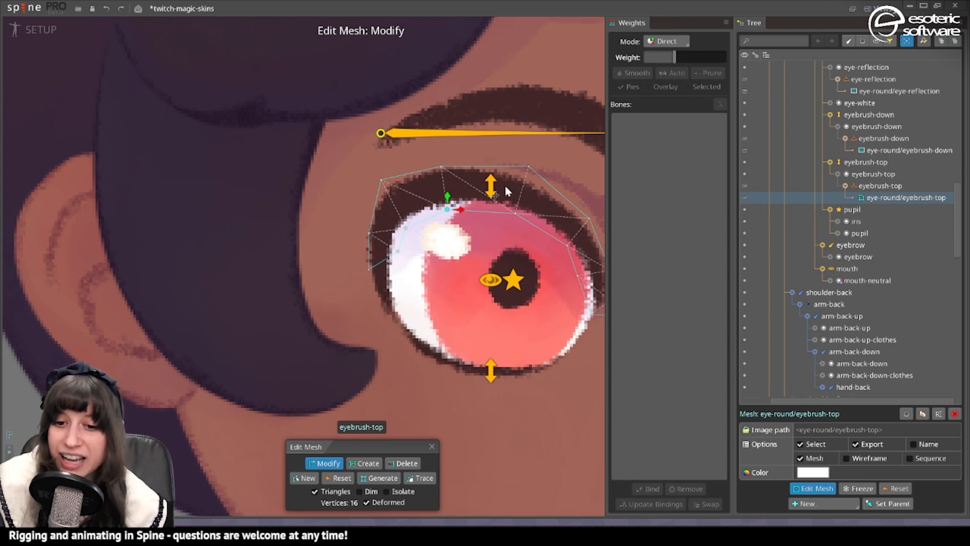
{"action": "left_click_drag", "start_coordinate": [414, 238], "coordinate": [413, 231]}
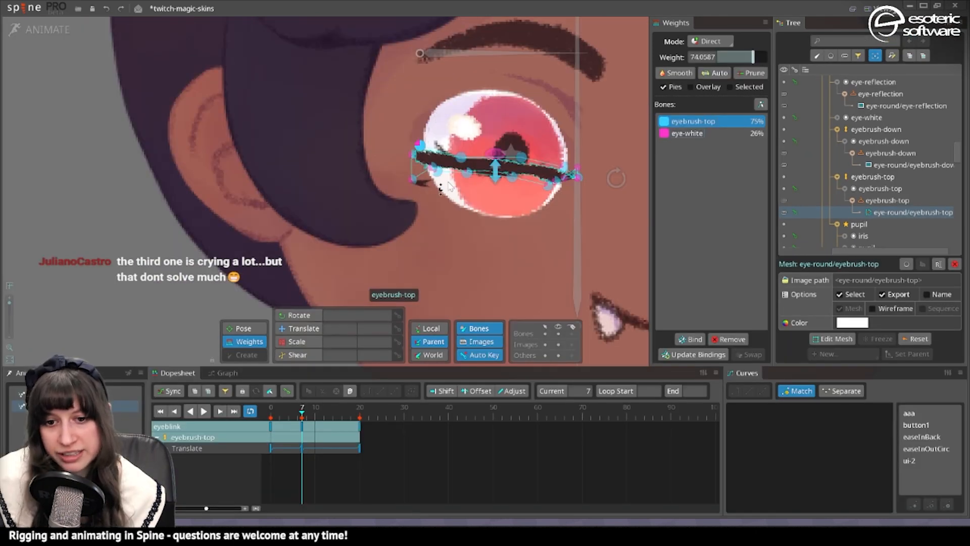
- At frame 7, adjust the eyebrush-top bone weights of individual mesh vertices, including values of about 44% and 91%
{"action": "left_click_drag", "start_coordinate": [431, 170], "coordinate": [432, 183]}
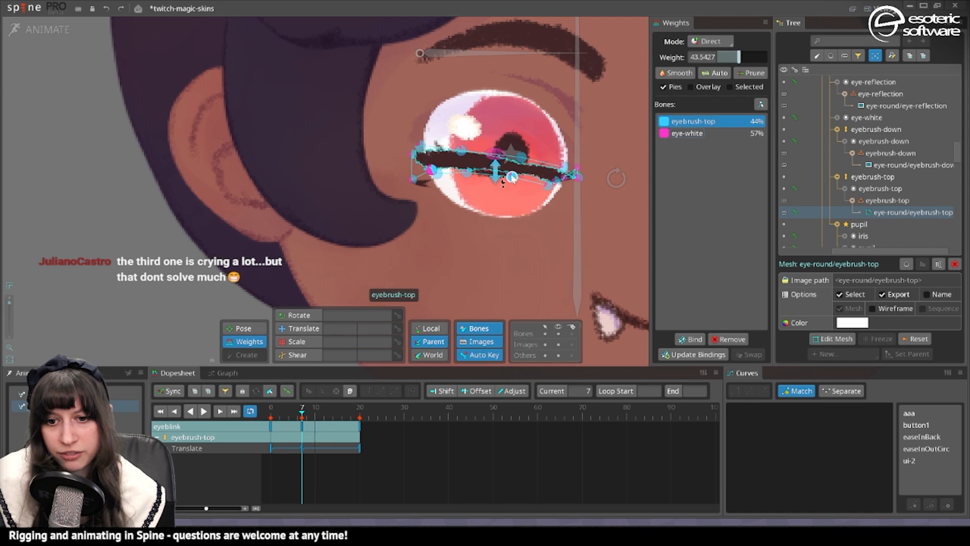
{"action": "left_click_drag", "start_coordinate": [512, 176], "coordinate": [528, 147]}
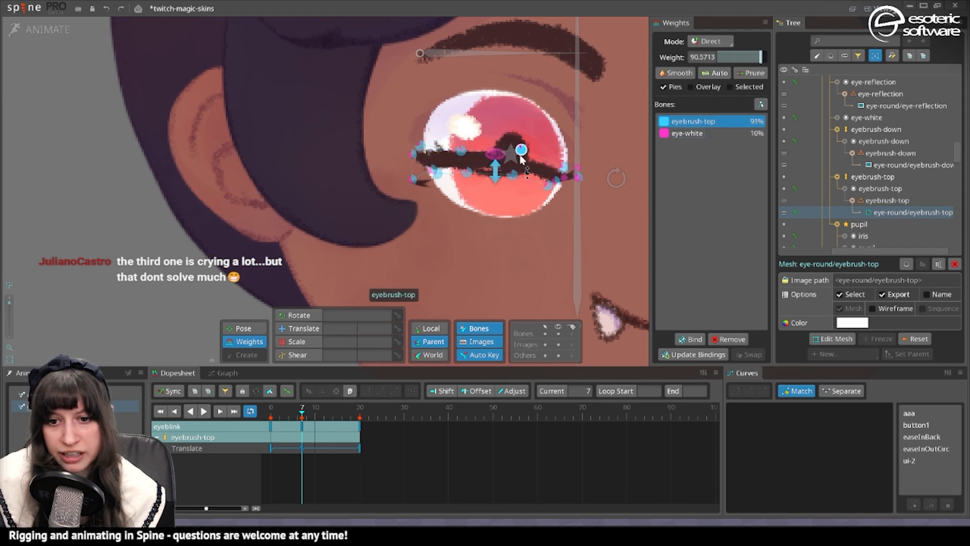
- At frame 8, set the eye-white weight of the eyebrush-top-side mesh's upper vertices to 30.3 and check the lash at frame 0
{"action": "mouse_move", "coordinate": [303, 407]}
{"action": "left_mouse_down"}
{"action": "mouse_move", "coordinate": [305, 388]}
{"action": "mouse_move", "coordinate": [291, 396]}
{"action": "mouse_move", "coordinate": [307, 391]}
{"action": "left_mouse_up"}
{"action": "left_click", "coordinate": [432, 184]}
{"action": "scroll", "coordinate": [413, 178], "scroll_direction": "up", "scroll_amount": 2}
{"action": "scroll", "coordinate": [413, 178], "scroll_direction": "up", "scroll_amount": 1}
{"action": "left_click", "coordinate": [450, 181]}
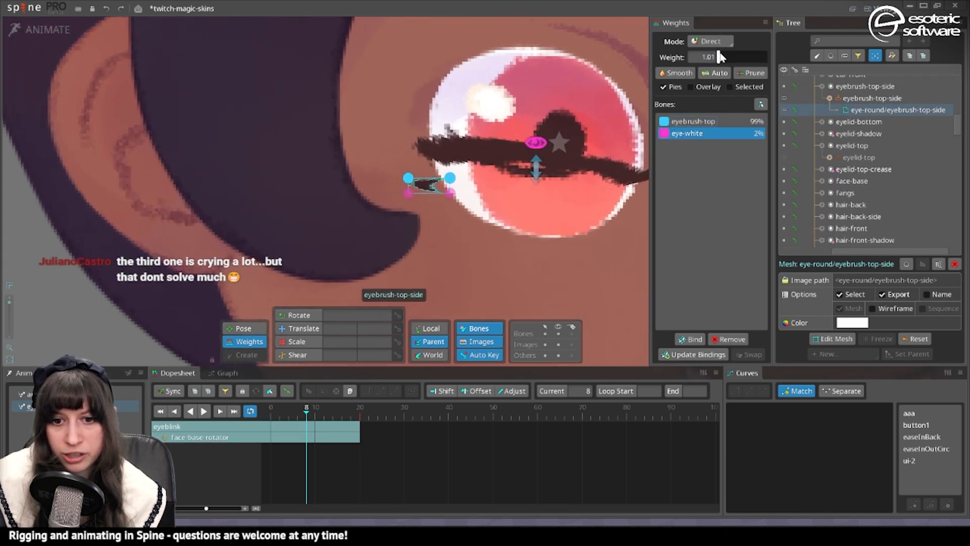
{"action": "left_click_drag", "start_coordinate": [719, 51], "coordinate": [734, 51]}
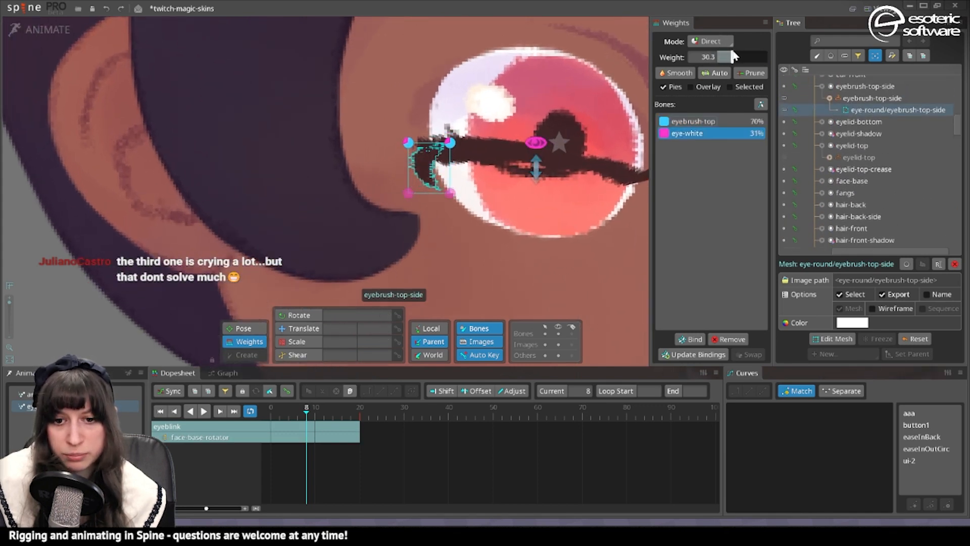
{"action": "left_click_drag", "start_coordinate": [304, 416], "coordinate": [271, 428]}
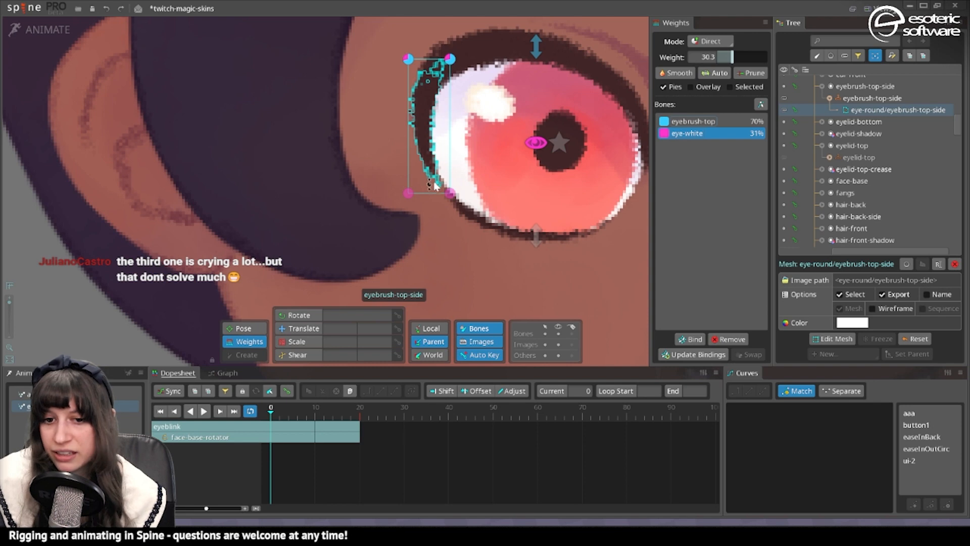
{"action": "scroll", "coordinate": [448, 177], "scroll_direction": "down", "scroll_amount": 4}
{"action": "scroll", "coordinate": [410, 198], "scroll_direction": "up", "scroll_amount": 3}
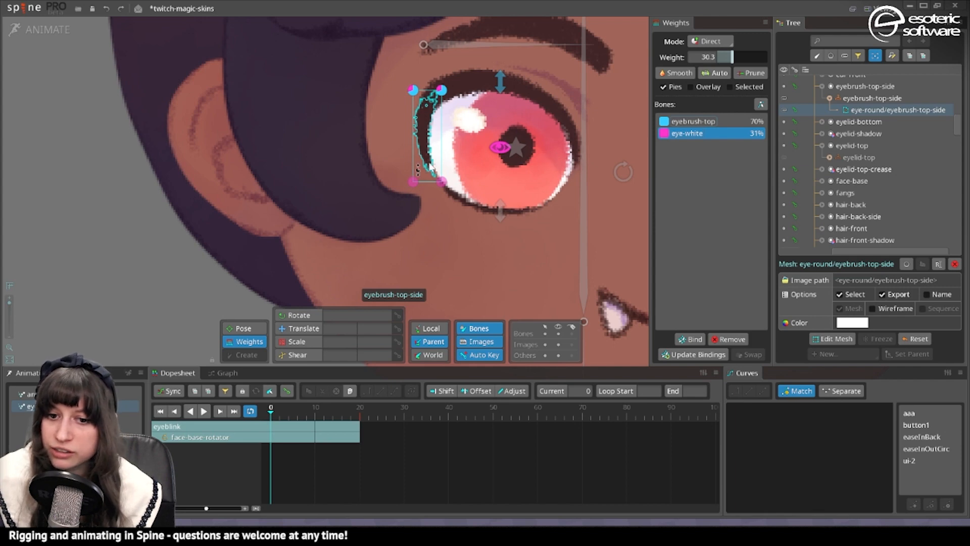
- At frame 6, set the eye-white weight of a lower-right vertex on the eyebrush-top mesh to 62.63 and check frame 5
{"action": "left_click_drag", "start_coordinate": [315, 408], "coordinate": [298, 411]}
{"action": "left_click", "coordinate": [559, 161]}
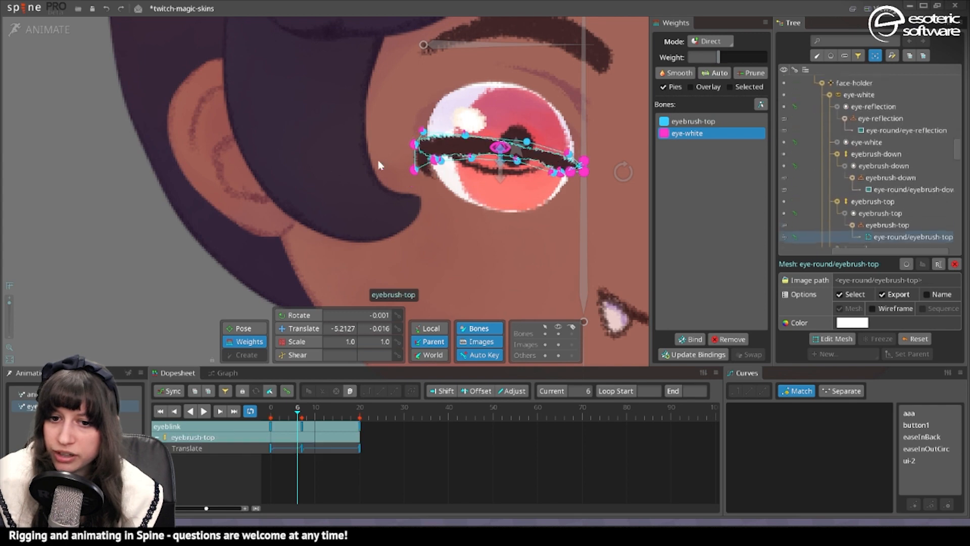
{"action": "scroll", "coordinate": [537, 180], "scroll_direction": "up", "scroll_amount": 5}
{"action": "left_click", "coordinate": [537, 174]}
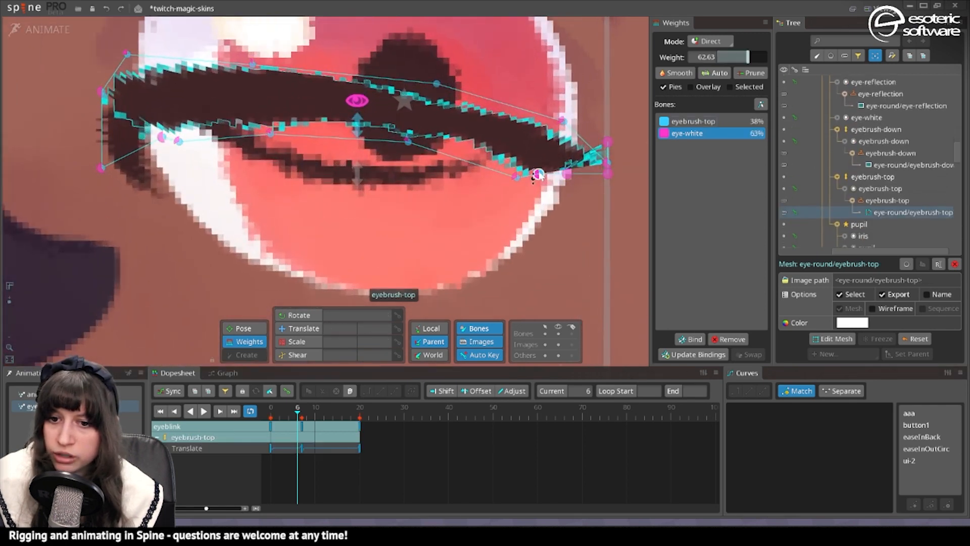
{"action": "left_click_drag", "start_coordinate": [273, 421], "coordinate": [295, 416]}
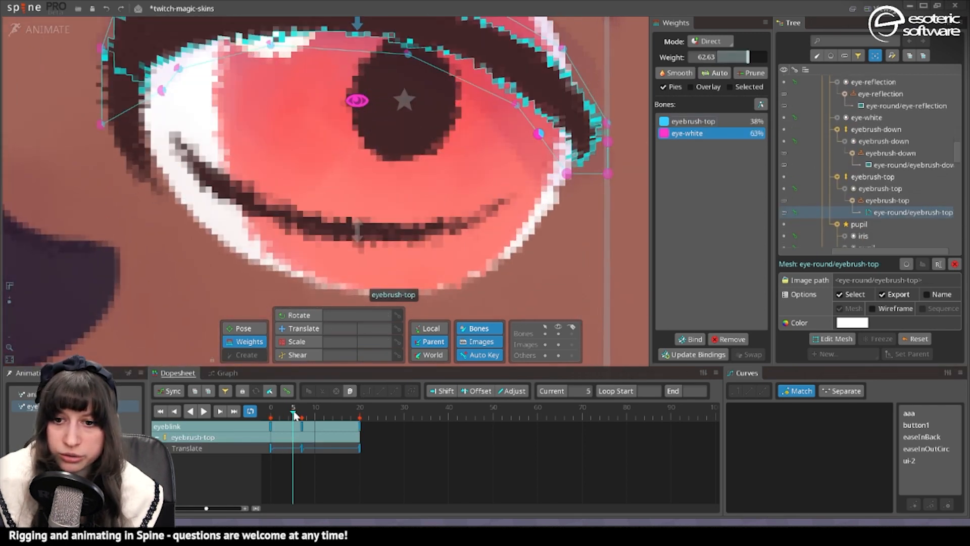
- Smooth the bone weights of the right-corner vertices on the eyebrush-top mesh in several passes, checking frames 5 and 6
{"action": "left_click", "coordinate": [608, 141]}
{"action": "left_click", "coordinate": [608, 123], "text": "ctrl"}
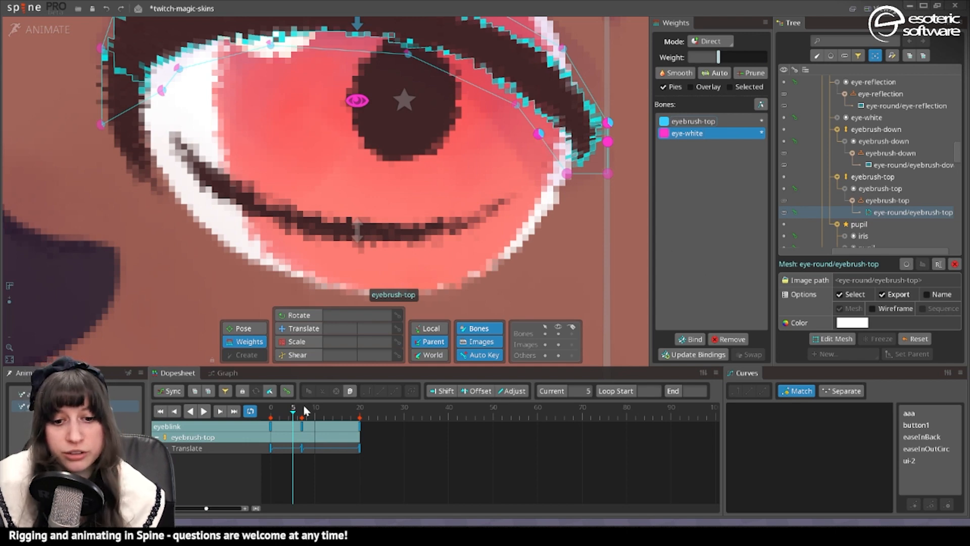
{"action": "left_click_drag", "start_coordinate": [305, 411], "coordinate": [293, 422]}
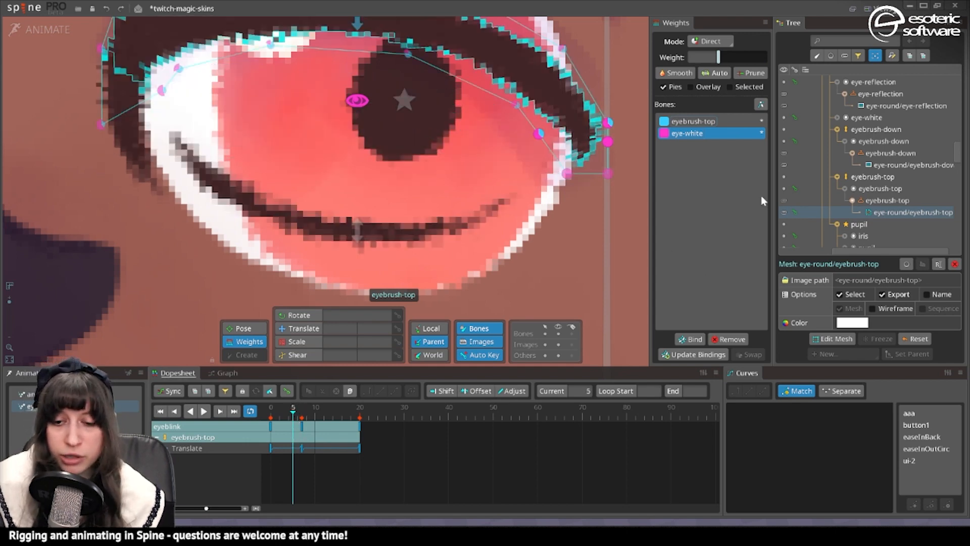
{"action": "left_click", "coordinate": [693, 75]}
{"action": "left_click", "coordinate": [692, 75]}
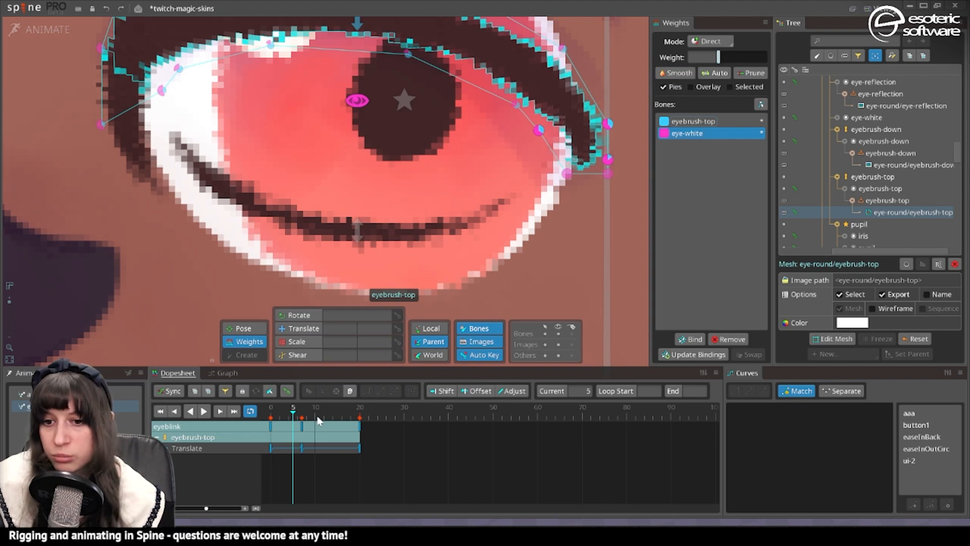
{"action": "left_click_drag", "start_coordinate": [301, 423], "coordinate": [298, 422]}
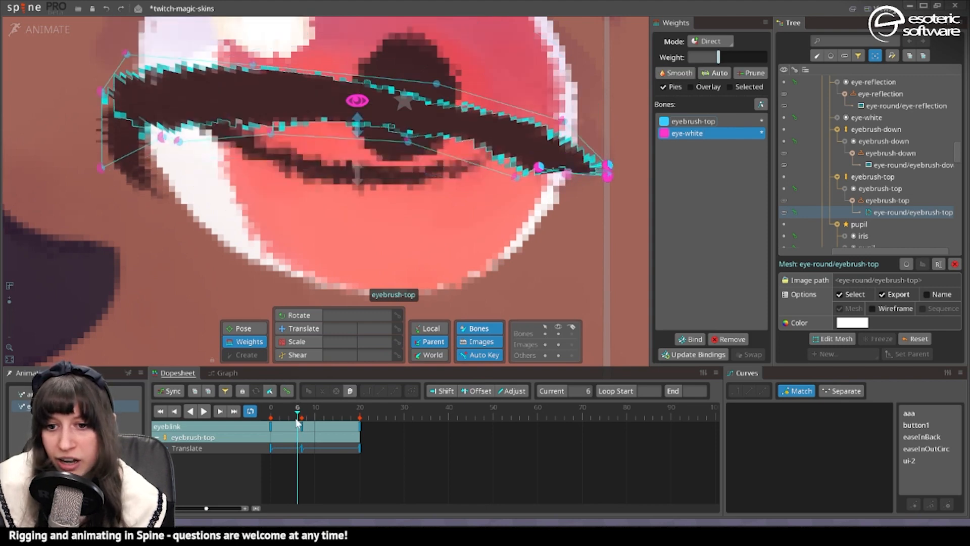
{"action": "left_click", "coordinate": [671, 74]}
{"action": "left_click", "coordinate": [671, 75]}
{"action": "left_click", "coordinate": [294, 419]}
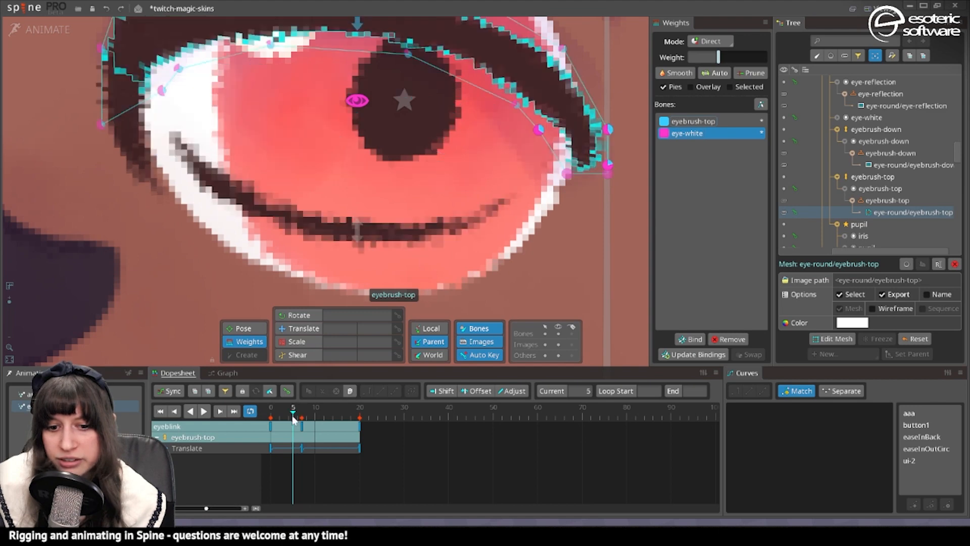
- Fine-tune the eye-white weights of the vertices on the eyebrush-top mesh's right edge, raising one to about 94%, and check frame 7
{"action": "left_click", "coordinate": [609, 166]}
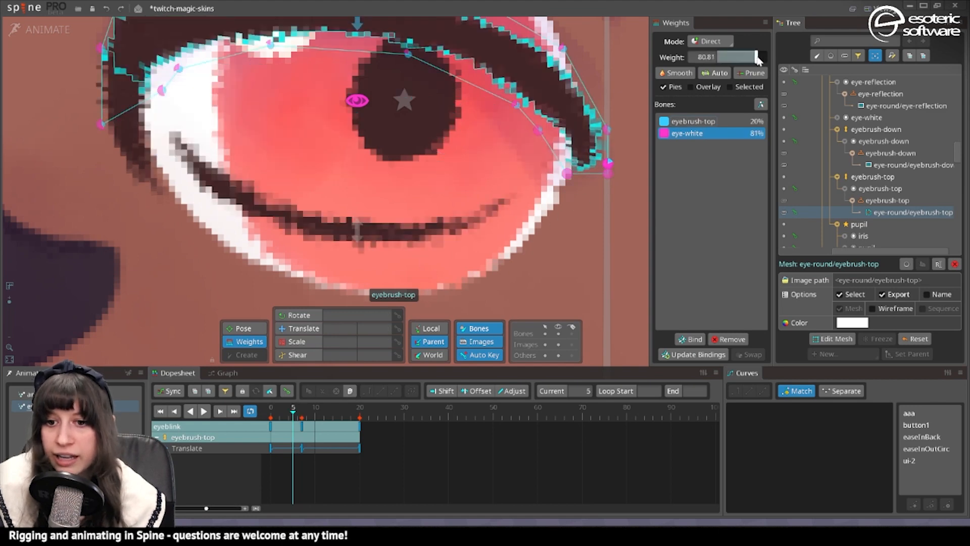
{"action": "left_click_drag", "start_coordinate": [758, 57], "coordinate": [764, 57]}
{"action": "left_click_drag", "start_coordinate": [606, 130], "coordinate": [608, 123]}
{"action": "left_click", "coordinate": [302, 413]}
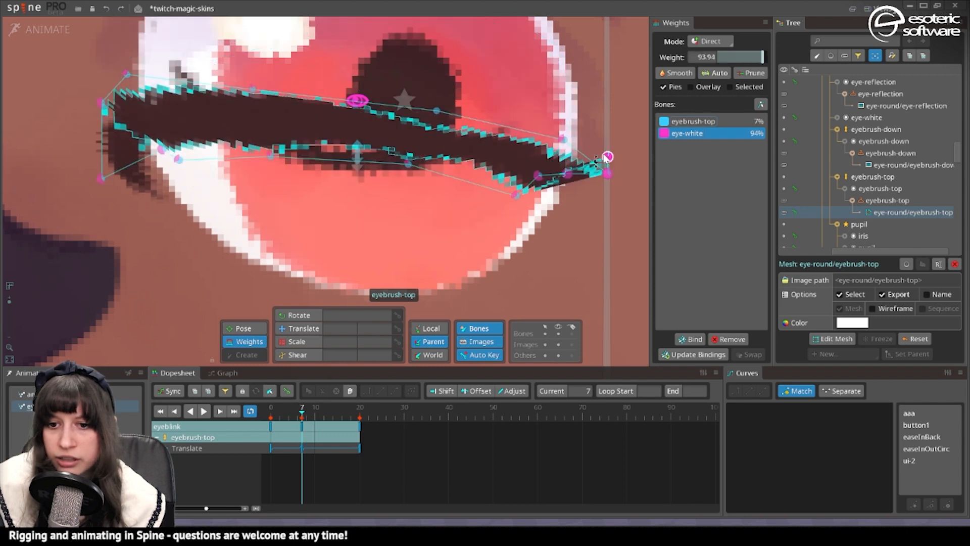
{"action": "left_click_drag", "start_coordinate": [747, 57], "coordinate": [747, 57]}
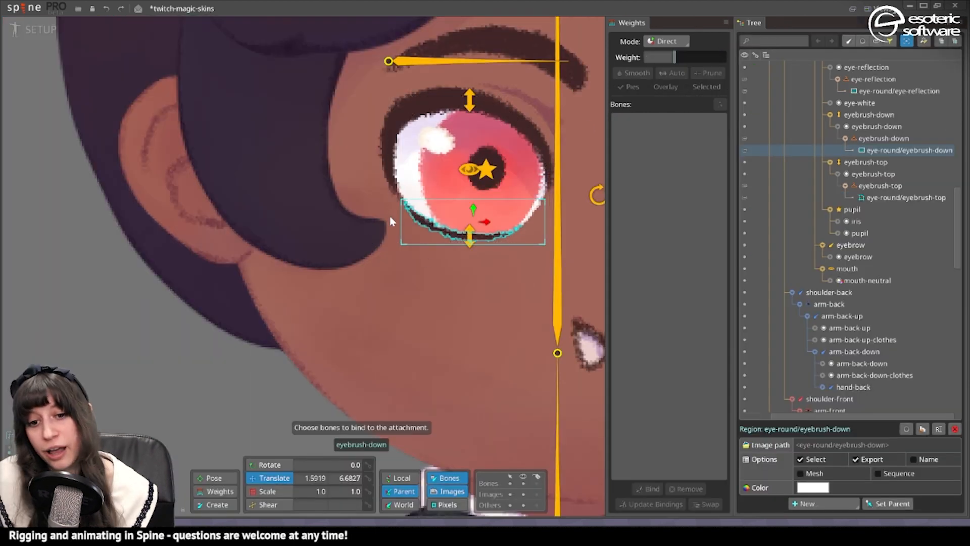
- Convert the eye-round/eyebrush-down image to a mesh and trace its outline with Detail 25.4
{"action": "left_click", "coordinate": [816, 476]}
{"action": "left_click", "coordinate": [813, 488]}
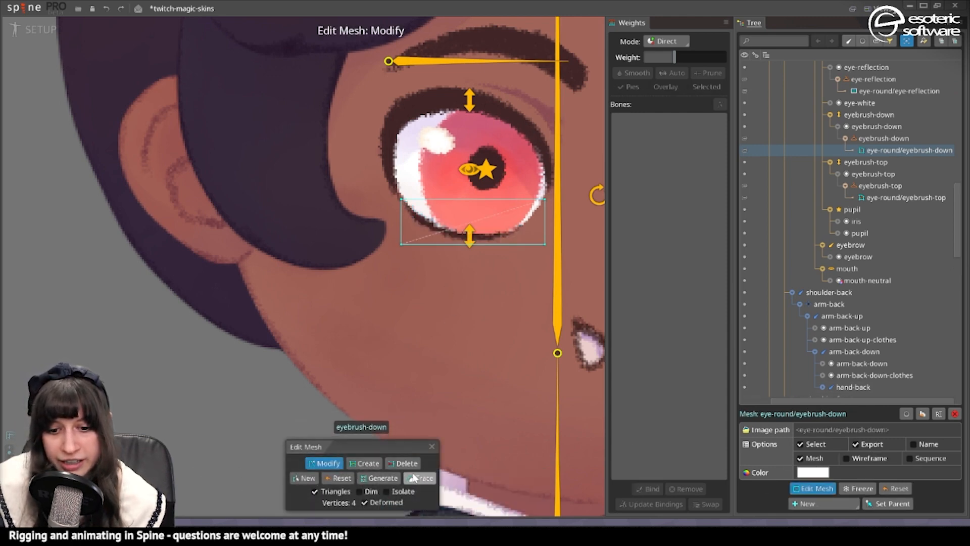
{"action": "left_click", "coordinate": [413, 477]}
{"action": "scroll", "coordinate": [520, 227], "scroll_direction": "up", "scroll_amount": 5}
{"action": "scroll", "coordinate": [506, 202], "scroll_direction": "down", "scroll_amount": 2}
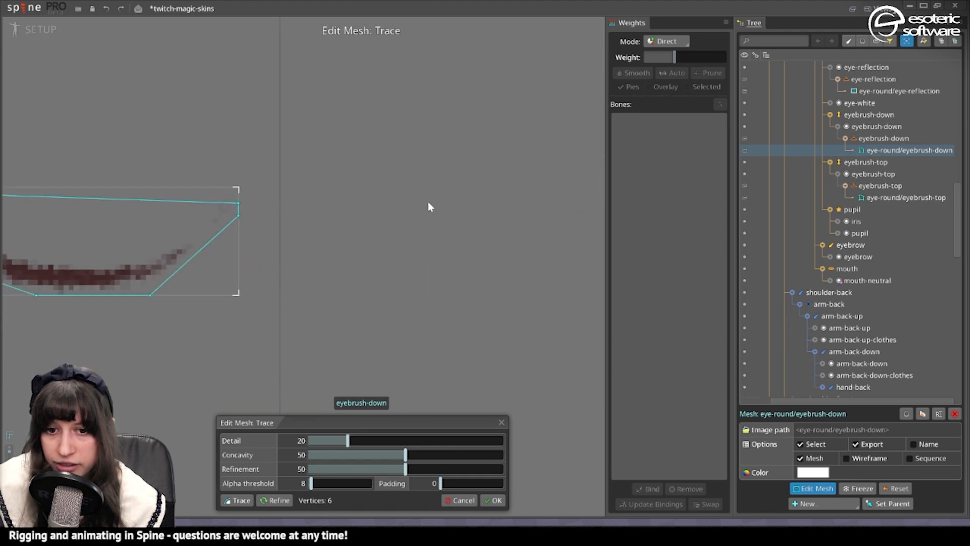
{"action": "left_click_drag", "start_coordinate": [429, 203], "coordinate": [599, 240]}
{"action": "left_click_drag", "start_coordinate": [407, 270], "coordinate": [583, 273]}
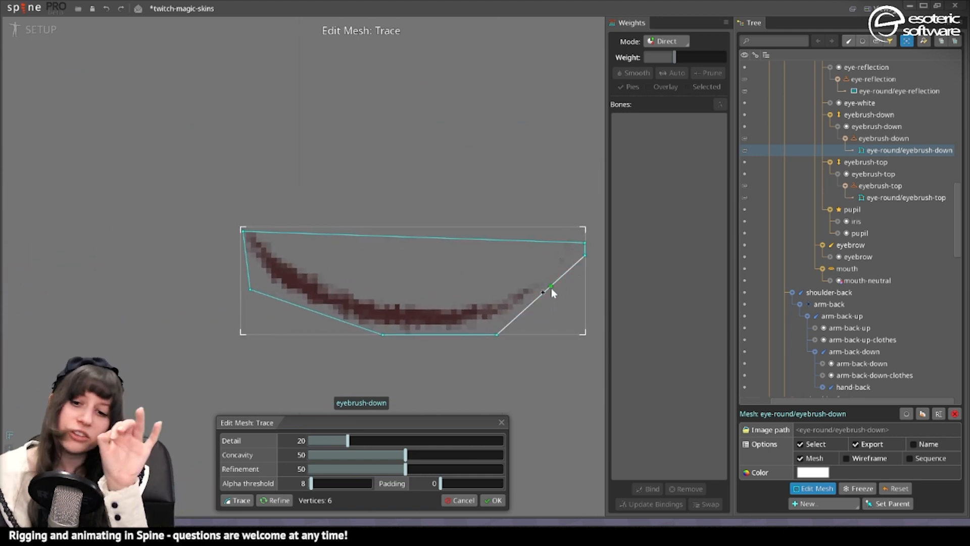
{"action": "left_click_drag", "start_coordinate": [521, 279], "coordinate": [572, 272]}
{"action": "mouse_move", "coordinate": [444, 287]}
{"action": "left_mouse_down"}
{"action": "mouse_move", "coordinate": [541, 281]}
{"action": "mouse_move", "coordinate": [480, 283]}
{"action": "mouse_move", "coordinate": [533, 265]}
{"action": "left_mouse_up"}
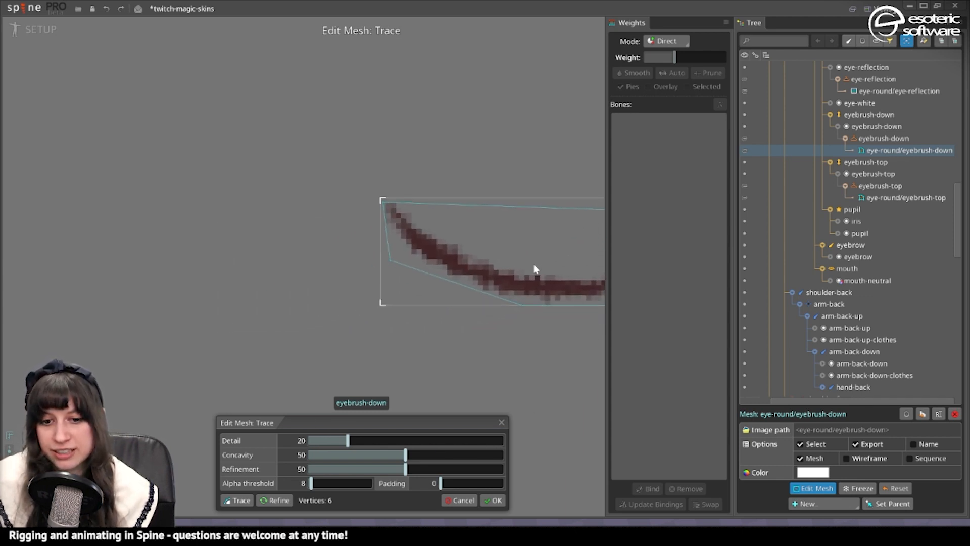
{"action": "left_click", "coordinate": [359, 439]}
{"action": "scroll", "coordinate": [388, 373], "scroll_direction": "down", "scroll_amount": 2}
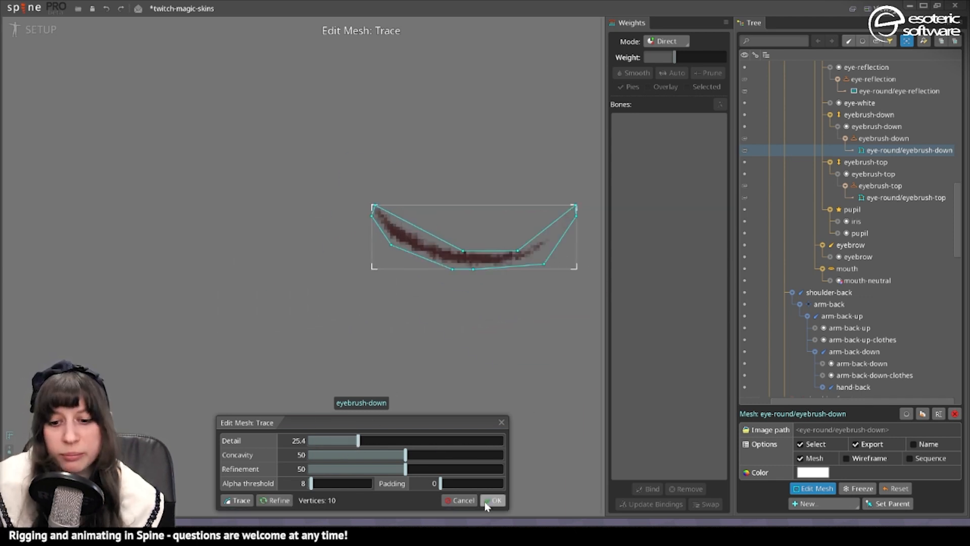
{"action": "left_click", "coordinate": [490, 500]}
- Refine the eyebrush-down mesh by removing one lower vertex, repositioning others around the lash and adding a vertex on the upper-left edge
{"action": "scroll", "coordinate": [432, 259], "scroll_direction": "up", "scroll_amount": 3}
{"action": "scroll", "coordinate": [442, 270], "scroll_direction": "down", "scroll_amount": 3}
{"action": "left_click_drag", "start_coordinate": [536, 299], "coordinate": [515, 294]}
{"action": "double_click", "coordinate": [440, 268]}
{"action": "left_click", "coordinate": [513, 263]}
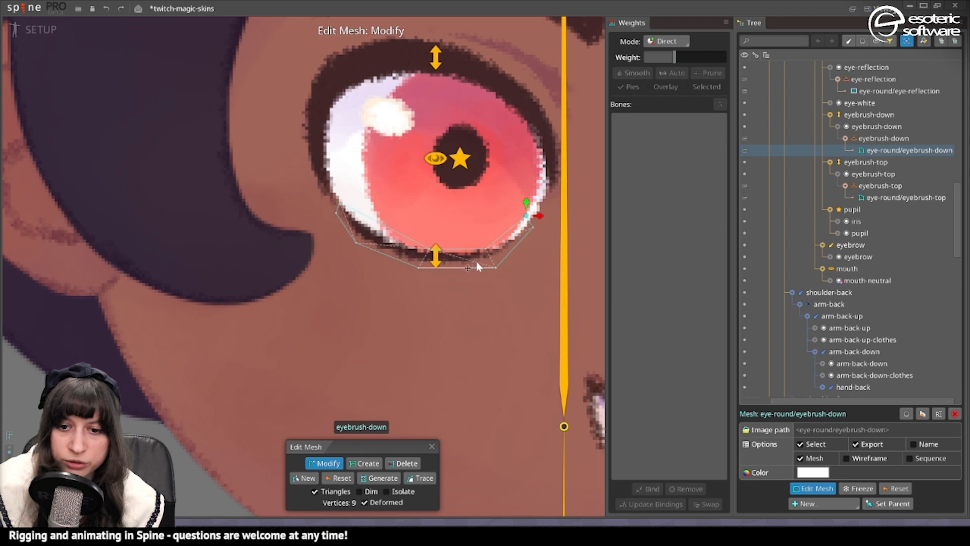
{"action": "left_click_drag", "start_coordinate": [477, 262], "coordinate": [455, 237]}
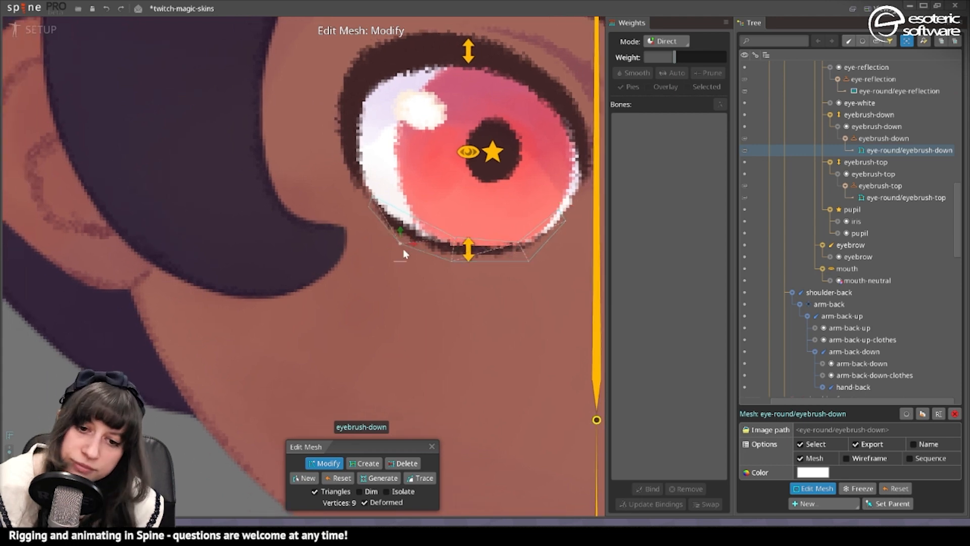
{"action": "key", "text": "c"}
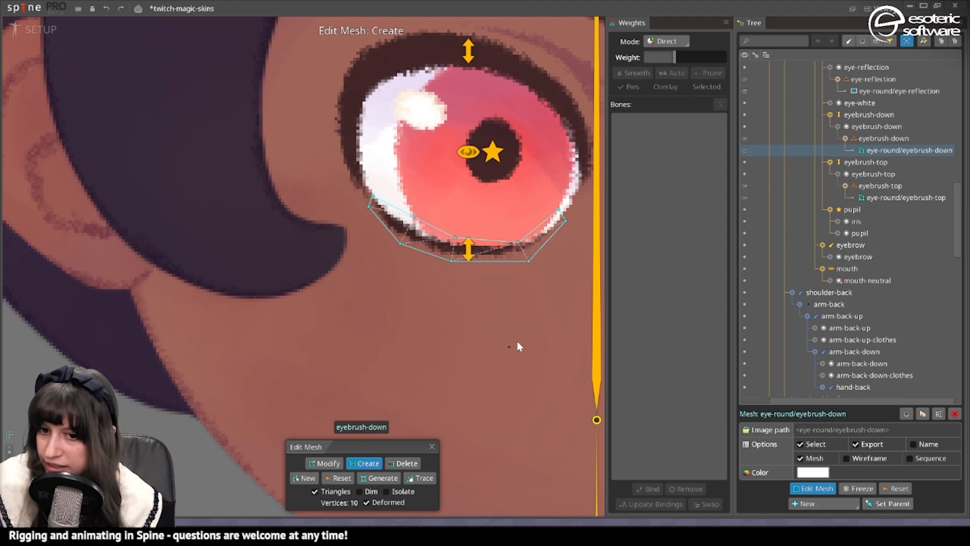
{"action": "left_click", "coordinate": [431, 446]}
- Bind the eyebrush-down mesh to the eyebrush-down and eye-white bones
{"action": "left_click", "coordinate": [648, 488]}
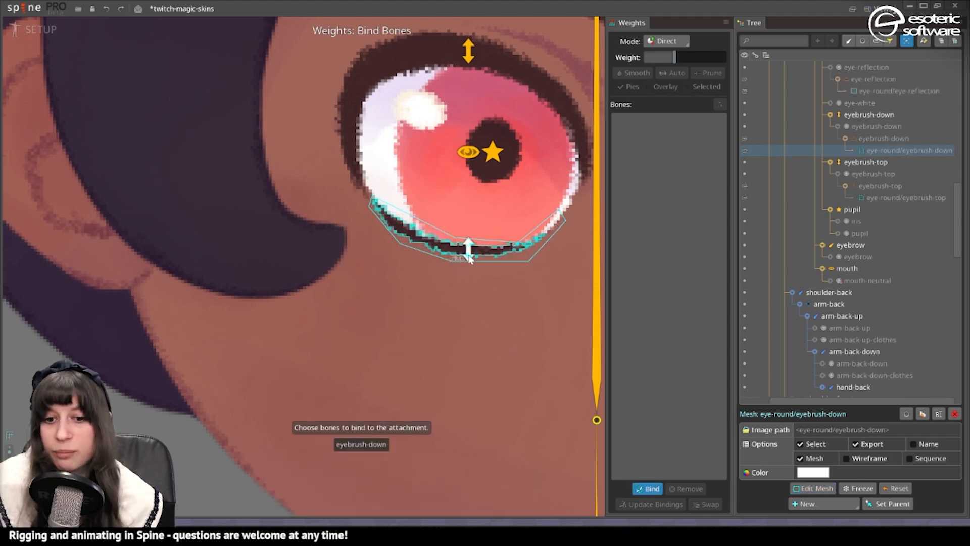
{"action": "left_click", "coordinate": [474, 157]}
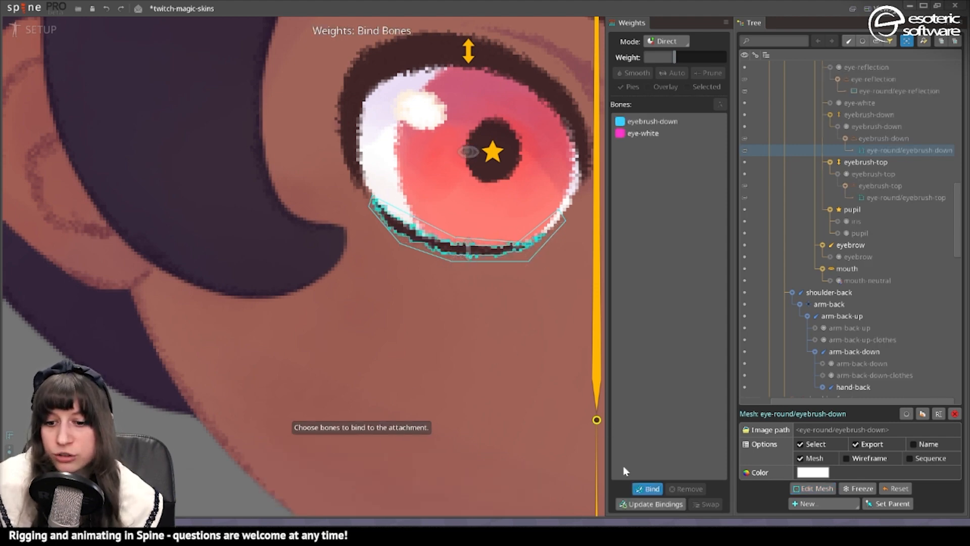
{"action": "left_click", "coordinate": [653, 487]}
- At frame 7 of the eyeblink animation, set the eye-white weight of the eyebrush-down mesh's four corner vertices to 50.51
{"action": "left_click", "coordinate": [56, 31]}
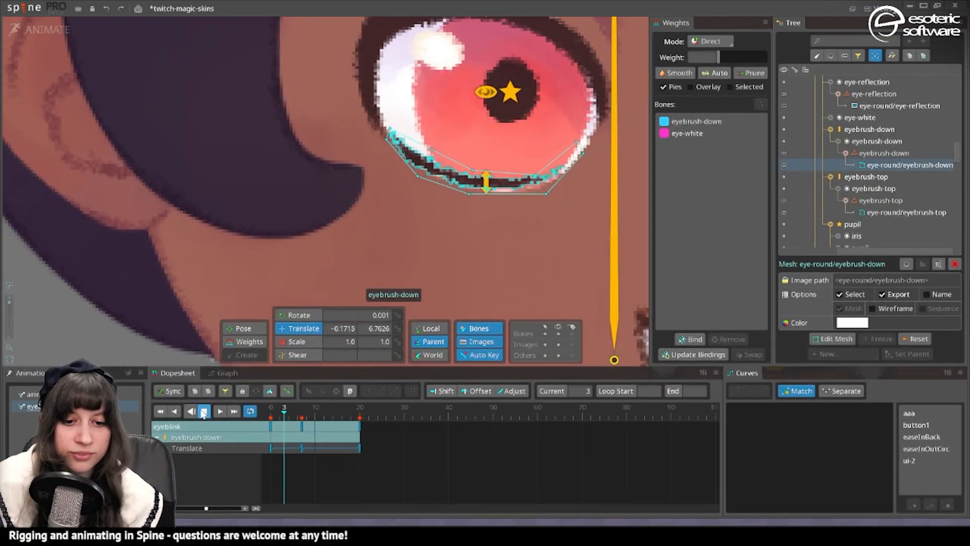
{"action": "left_click", "coordinate": [202, 412]}
{"action": "left_click_drag", "start_coordinate": [307, 416], "coordinate": [302, 415]}
{"action": "left_click", "coordinate": [56, 31]}
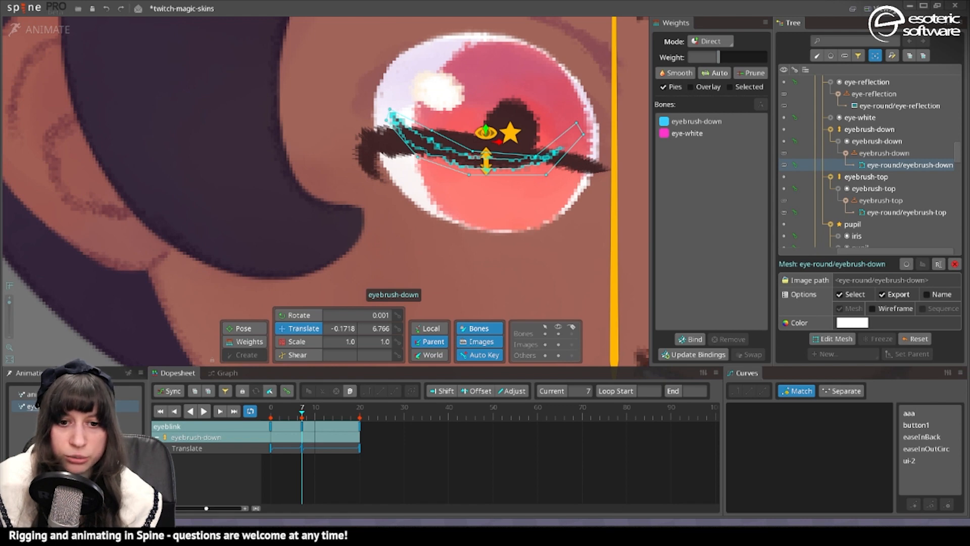
{"action": "key", "text": "g"}
{"action": "left_click", "coordinate": [687, 133]}
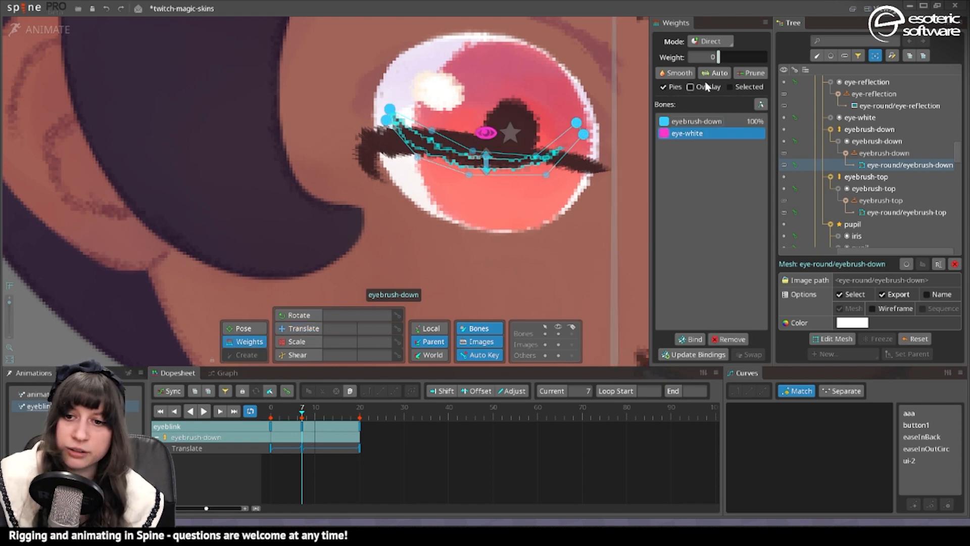
{"action": "left_click_drag", "start_coordinate": [726, 55], "coordinate": [744, 74]}
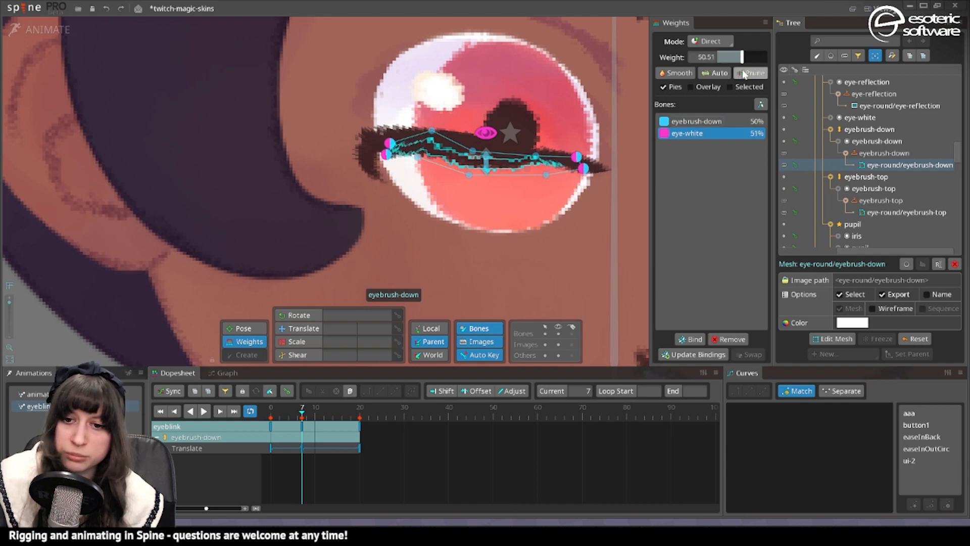
- Fine-tune the eye-white weights of the eyebrush-down mesh's inner upper and lower vertices so they follow the closed lash
{"action": "left_click", "coordinate": [418, 158]}
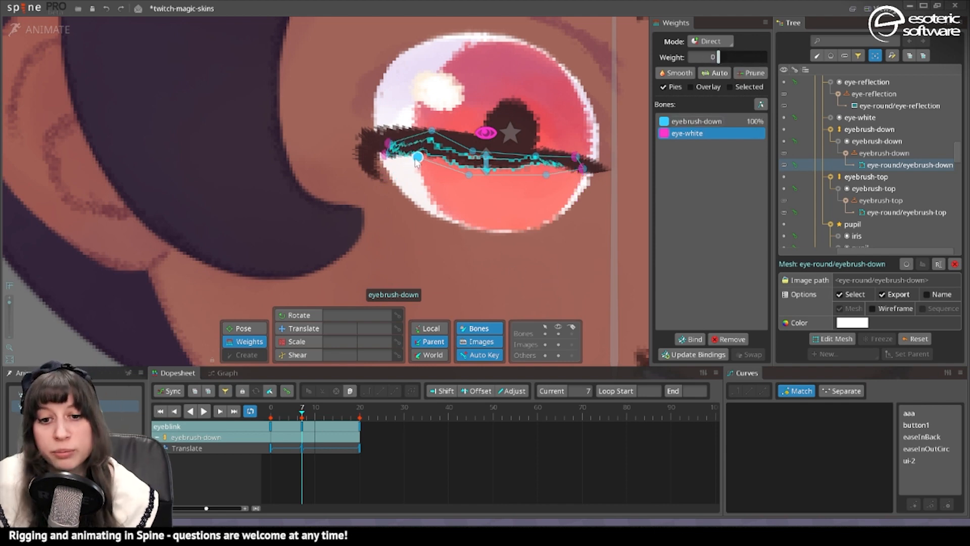
{"action": "left_click", "coordinate": [546, 174]}
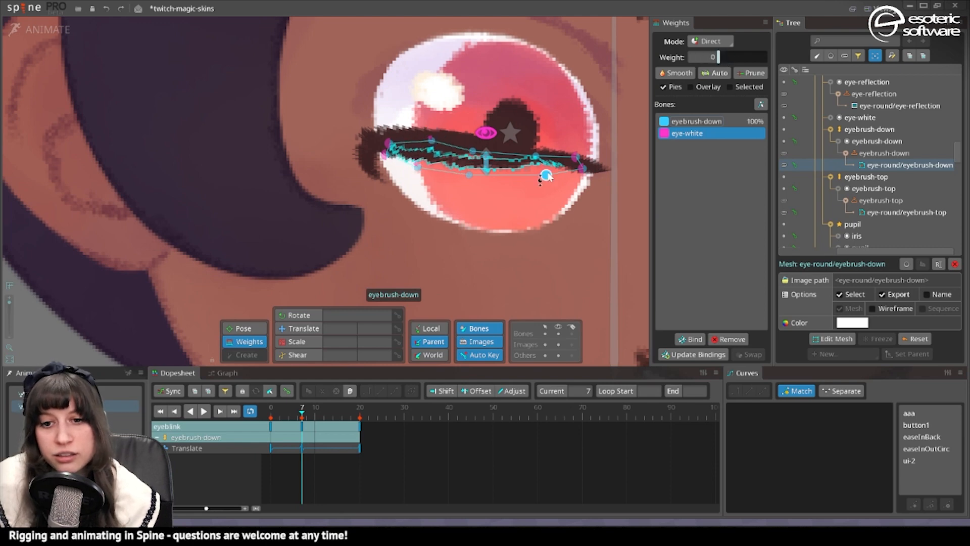
{"action": "left_click_drag", "start_coordinate": [548, 177], "coordinate": [548, 173]}
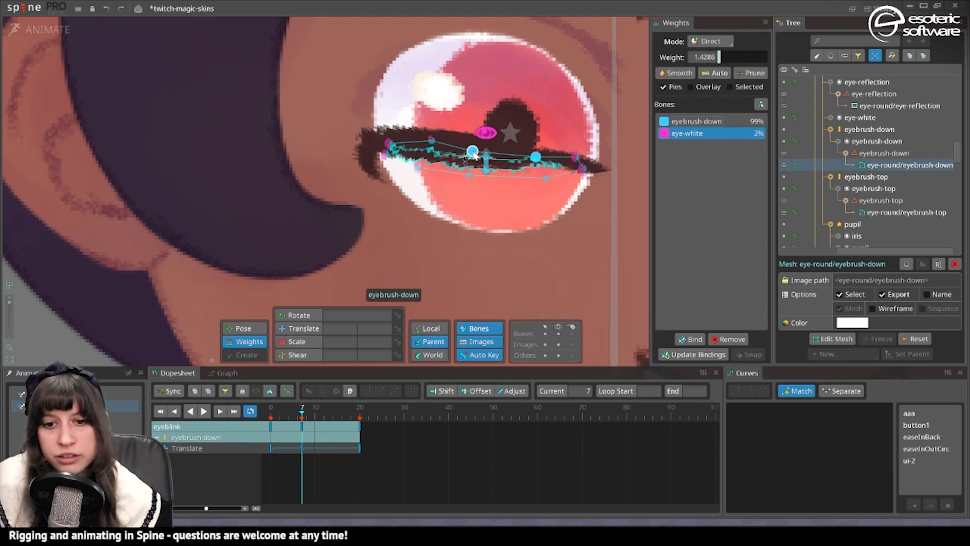
{"action": "left_click", "coordinate": [473, 151]}
{"action": "key", "text": "space"}
- At frame 7, raise the eyebrush-down bone to a vertical translation of about -7
{"action": "left_click", "coordinate": [293, 329]}
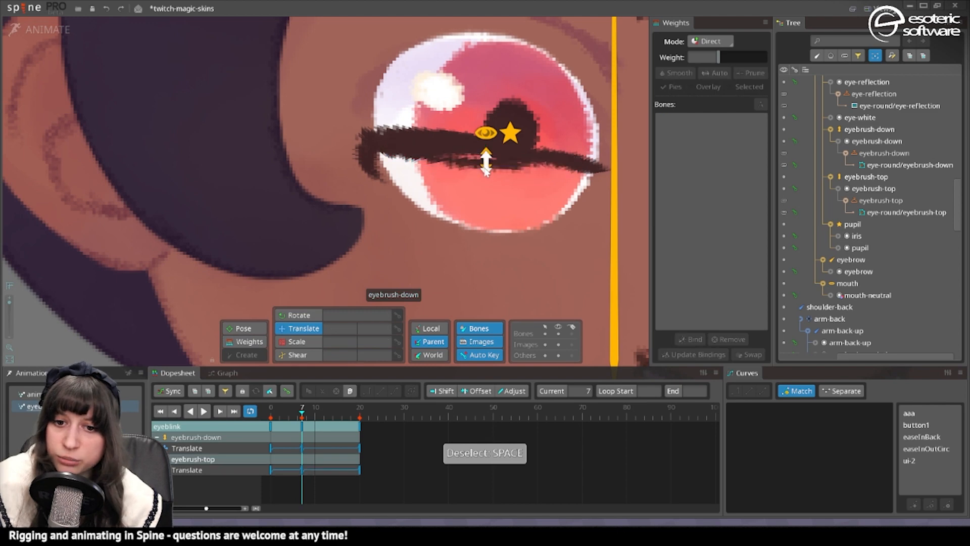
{"action": "left_click", "coordinate": [488, 160]}
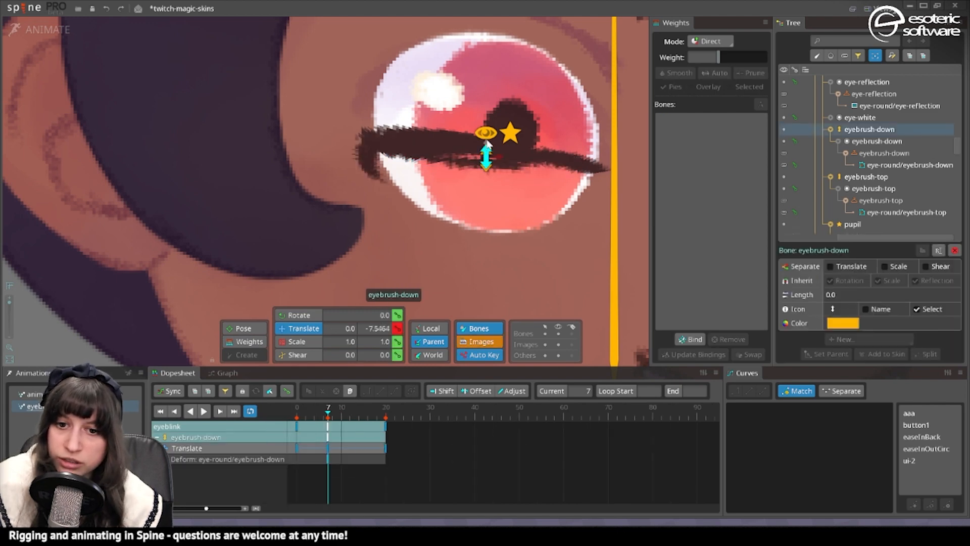
{"action": "left_click_drag", "start_coordinate": [485, 152], "coordinate": [485, 143]}
{"action": "key", "text": "ctrl+z"}
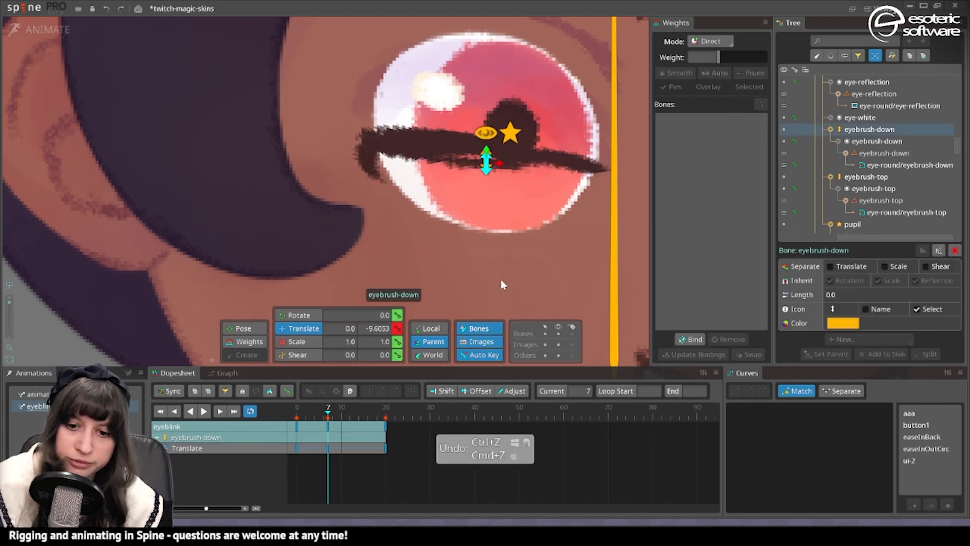
{"action": "left_click_drag", "start_coordinate": [489, 148], "coordinate": [490, 143]}
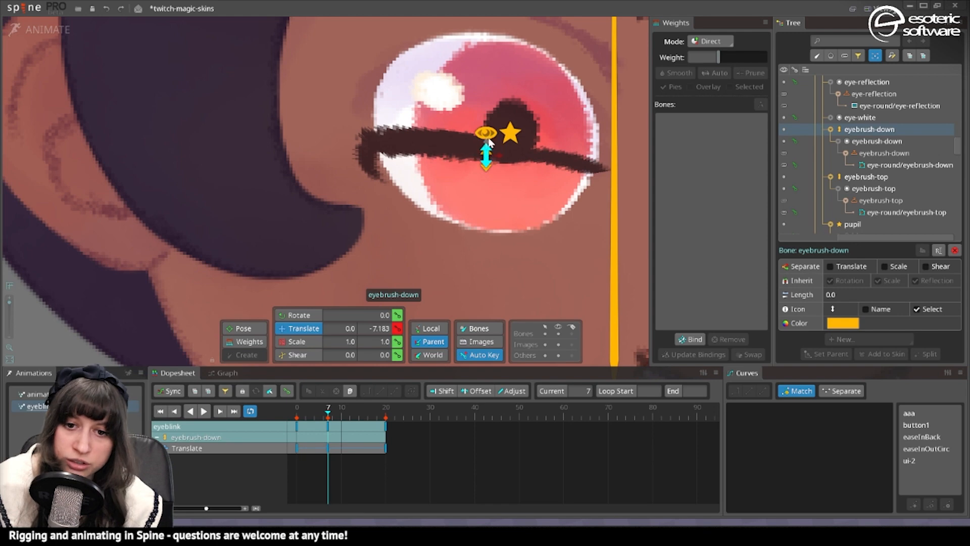
- Play the eyeblink animation to check the lower lash, and return to frame 7
{"action": "scroll", "coordinate": [470, 177], "scroll_direction": "down", "scroll_amount": 3}
{"action": "left_click_drag", "start_coordinate": [417, 207], "coordinate": [501, 208]}
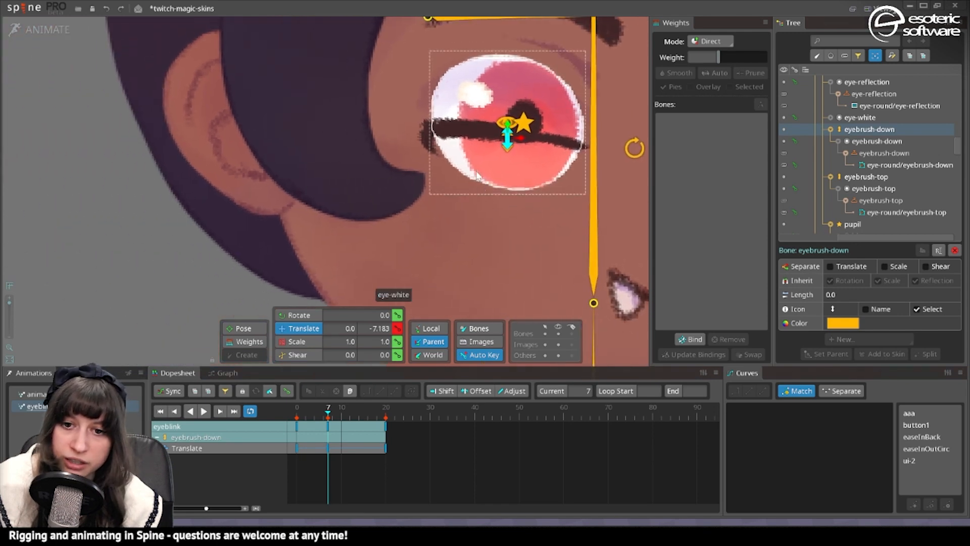
{"action": "scroll", "coordinate": [402, 64], "scroll_direction": "down", "scroll_amount": 2}
{"action": "left_click", "coordinate": [203, 412]}
{"action": "left_click", "coordinate": [203, 411]}
{"action": "left_click", "coordinate": [328, 418]}
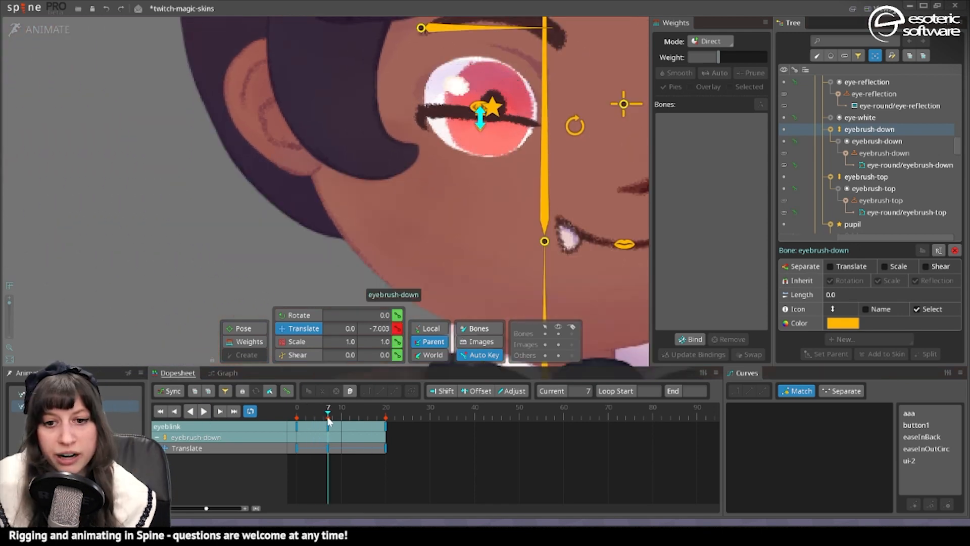
{"action": "mouse_move", "coordinate": [329, 422]}
{"action": "left_mouse_down"}
{"action": "mouse_move", "coordinate": [299, 423]}
{"action": "mouse_move", "coordinate": [329, 426]}
{"action": "left_mouse_up"}
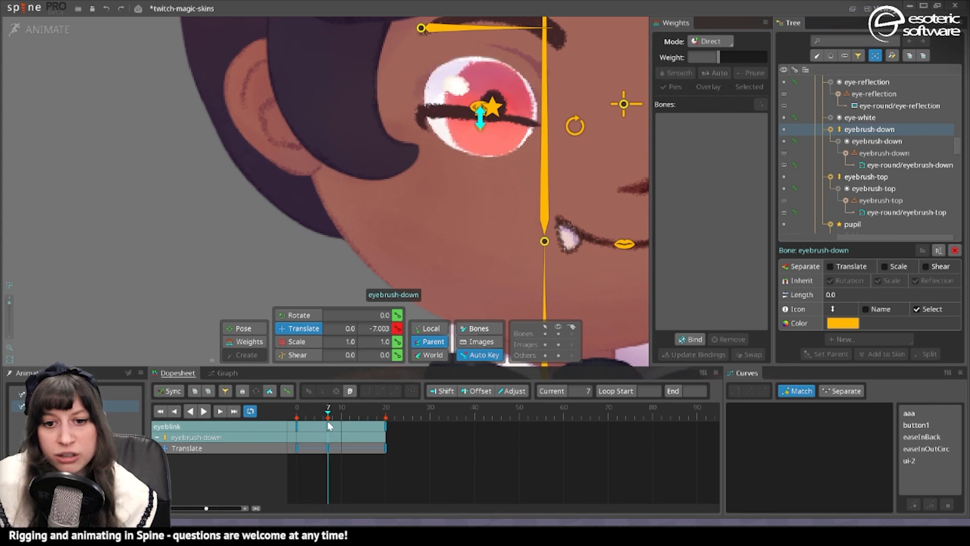
- Set the eyebrush-down weight of the eyebrush-top-side mesh's two lower vertices to 36.36 and play the blink
{"action": "left_click", "coordinate": [416, 126]}
{"action": "scroll", "coordinate": [415, 126], "scroll_direction": "up", "scroll_amount": 4}
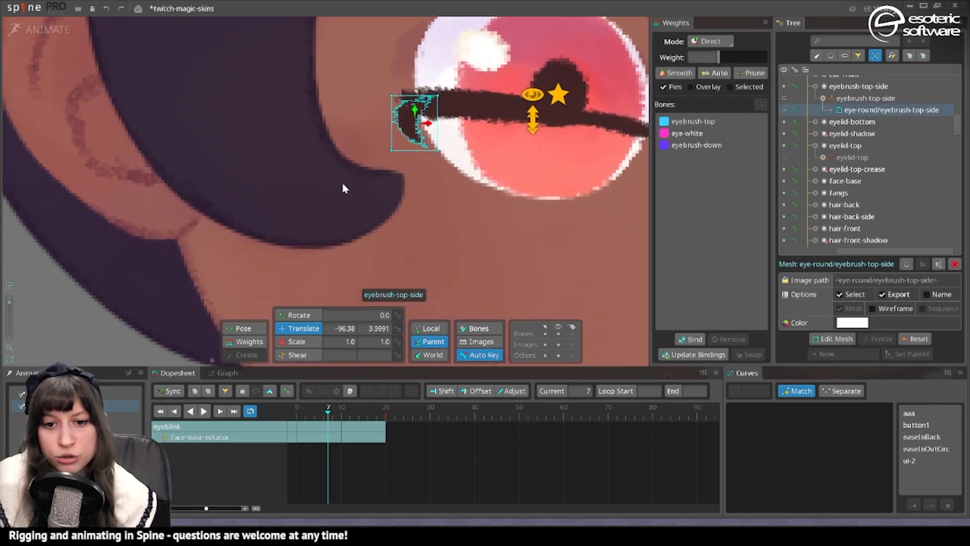
{"action": "left_click", "coordinate": [245, 342]}
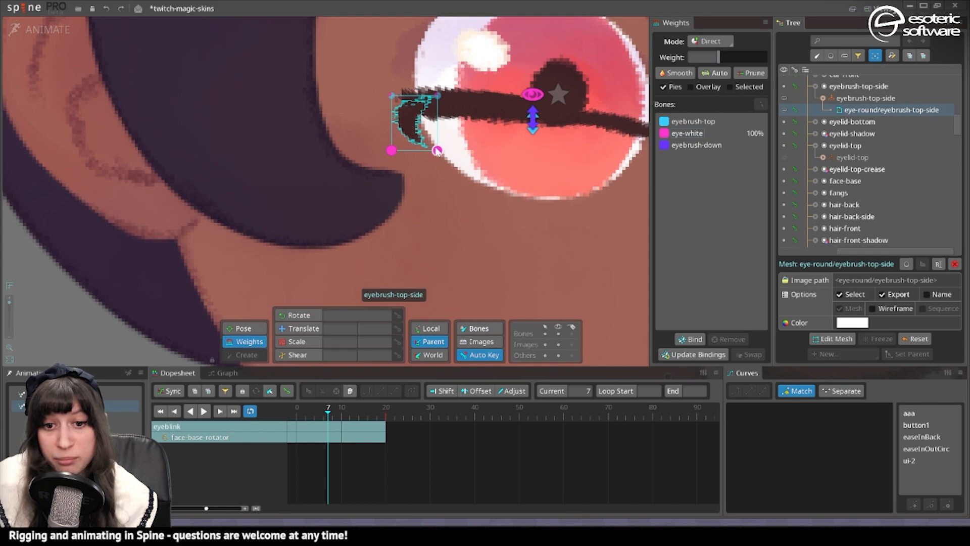
{"action": "left_click", "coordinate": [694, 145]}
{"action": "left_click_drag", "start_coordinate": [719, 57], "coordinate": [736, 59]}
{"action": "left_click", "coordinate": [206, 410]}
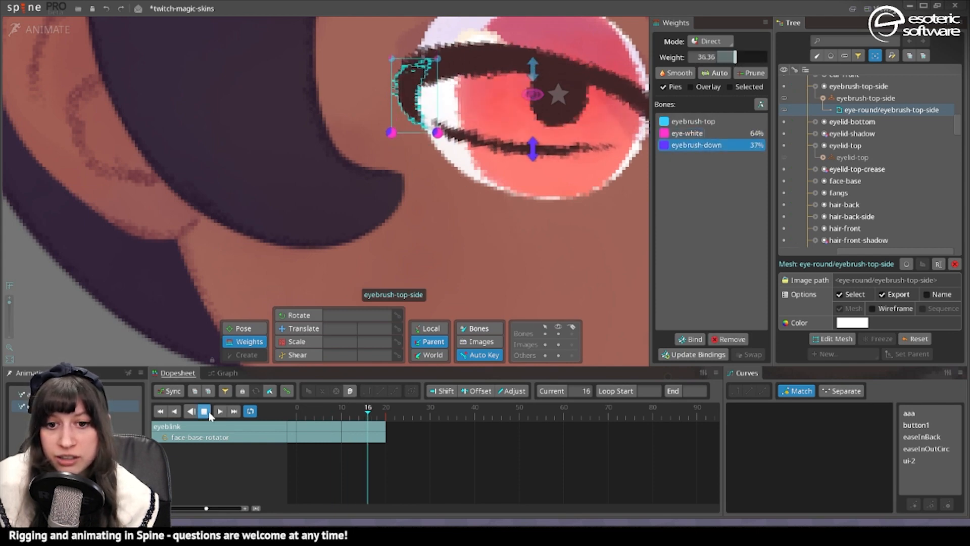
{"action": "scroll", "coordinate": [380, 215], "scroll_direction": "down", "scroll_amount": 4}
{"action": "left_click_drag", "start_coordinate": [397, 200], "coordinate": [458, 212]}
{"action": "key", "text": "space"}
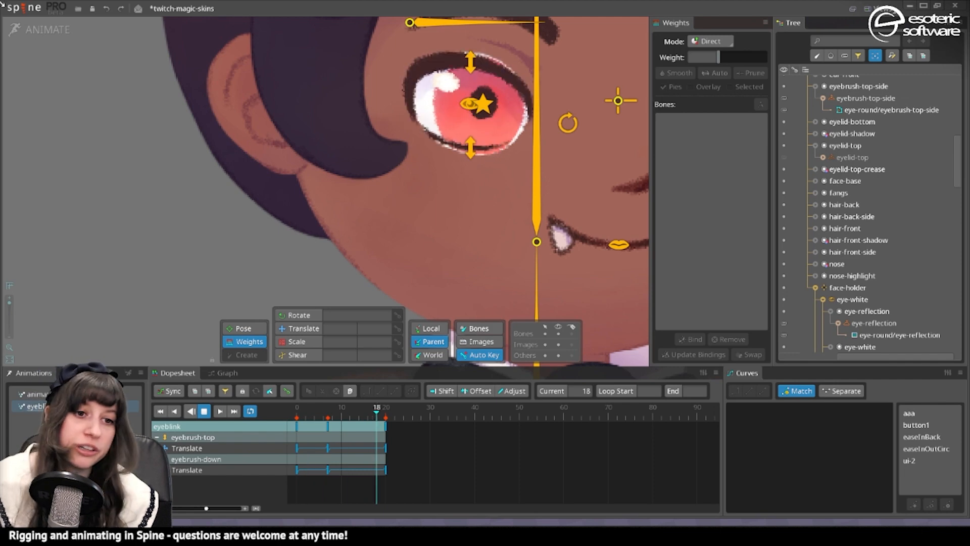
- In setup mode, show the eyelid-top and reparent the eyelid-top, eyelid-shadow and eyelid-top-crease slots to the eye-white bone
{"action": "key", "text": "ctrl+Tab"}
{"action": "left_click", "coordinate": [749, 143]}
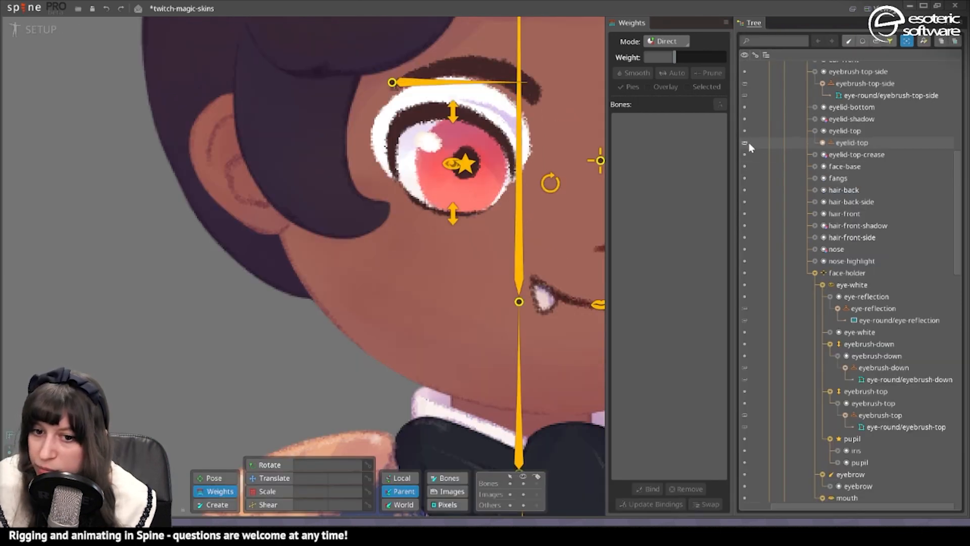
{"action": "left_click", "coordinate": [845, 132]}
{"action": "key", "text": "p"}
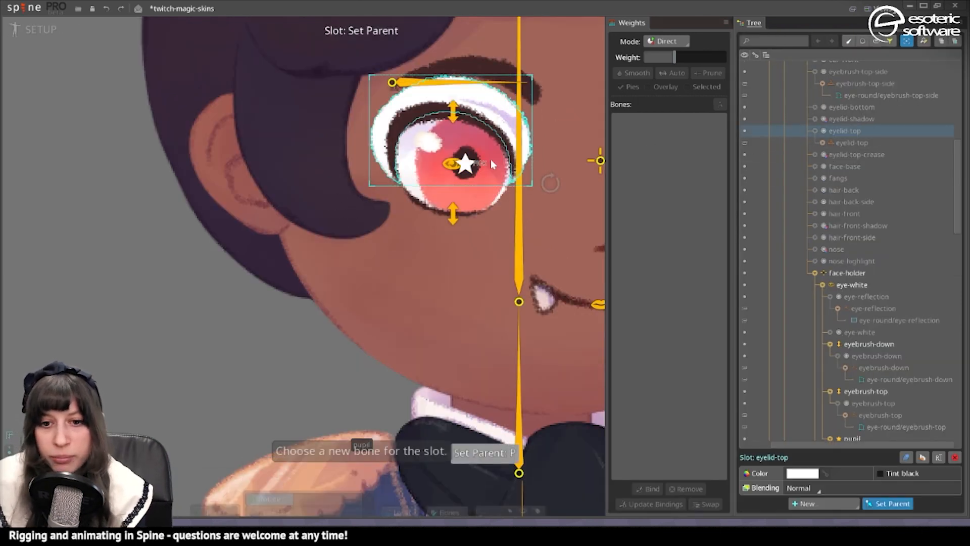
{"action": "left_click", "coordinate": [451, 163]}
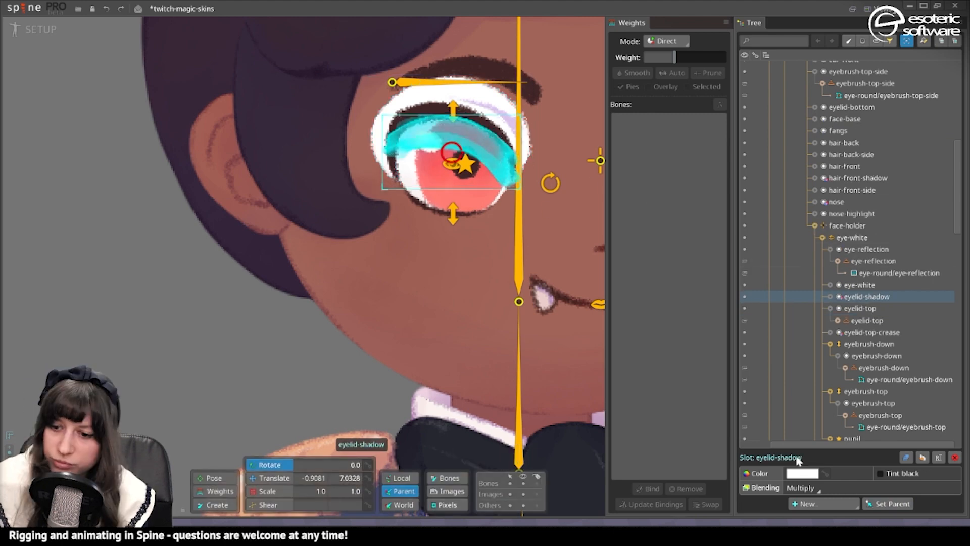
- Convert the eyelid-shadow attachment to a mesh and bind it to the eyebrush-top and eye-white bones
{"action": "left_click", "coordinate": [829, 296]}
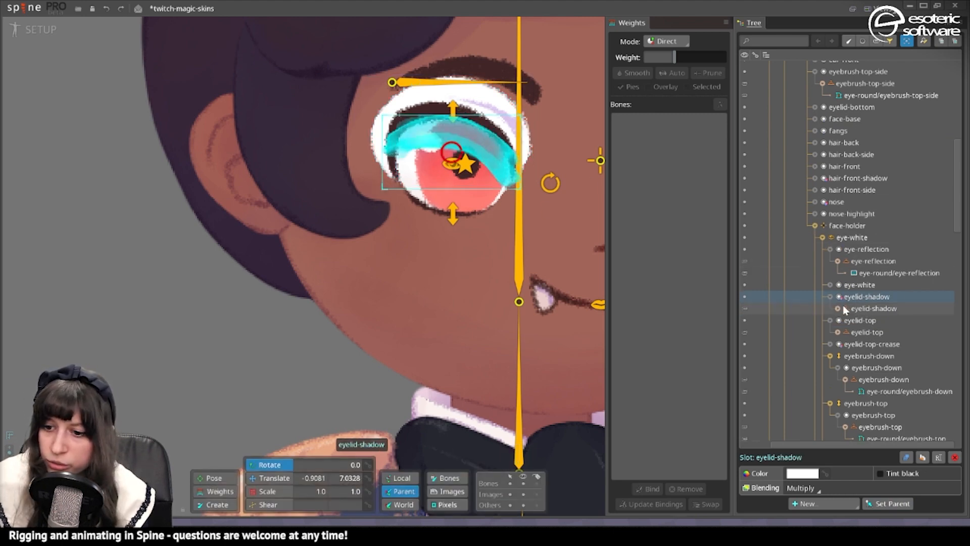
{"action": "left_click", "coordinate": [842, 306]}
{"action": "left_click", "coordinate": [838, 308]}
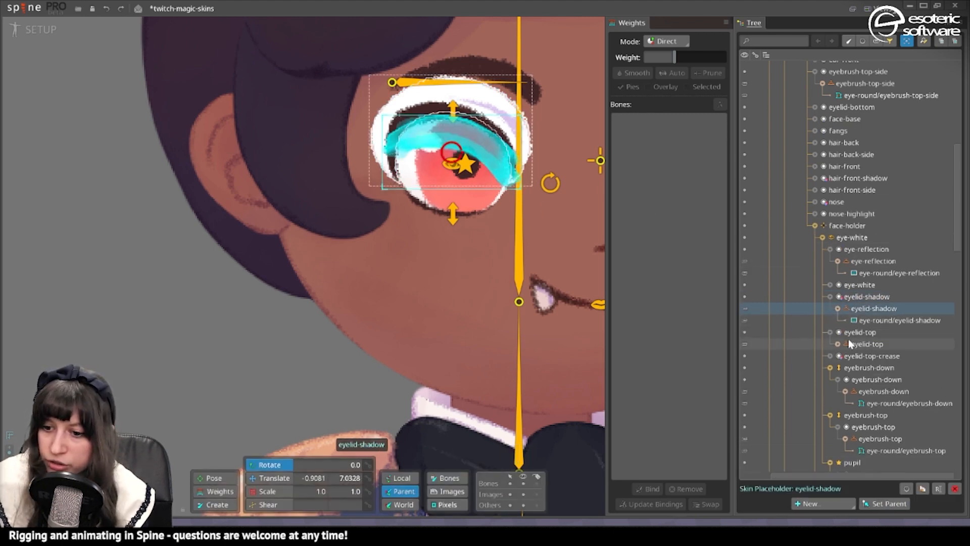
{"action": "left_click", "coordinate": [859, 321]}
{"action": "left_click", "coordinate": [800, 473]}
{"action": "left_click", "coordinate": [649, 489]}
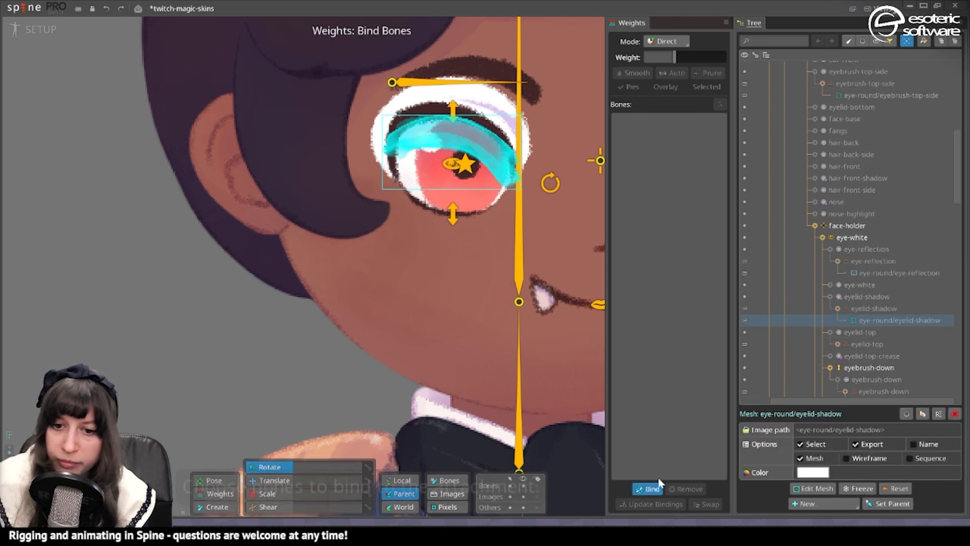
{"action": "left_click", "coordinate": [453, 110]}
{"action": "left_click", "coordinate": [451, 163]}
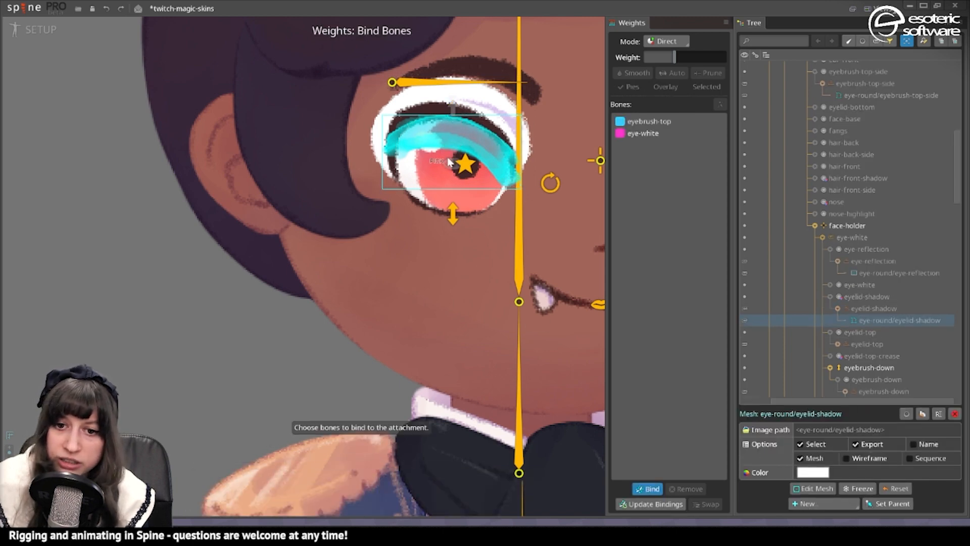
- Edit the eyelid-shadow mesh and add three vertices to it
{"action": "left_click", "coordinate": [813, 488]}
{"action": "left_click", "coordinate": [321, 463]}
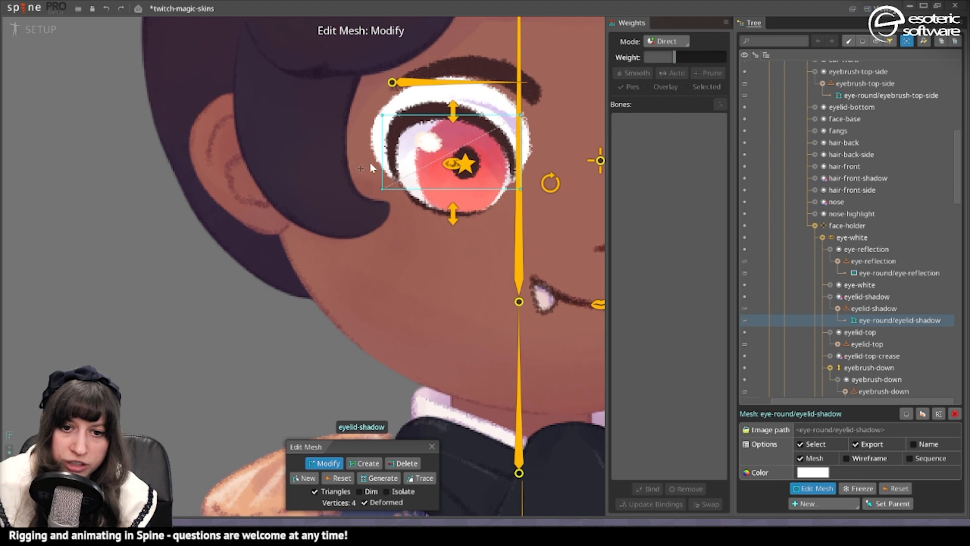
{"action": "left_click", "coordinate": [365, 463]}
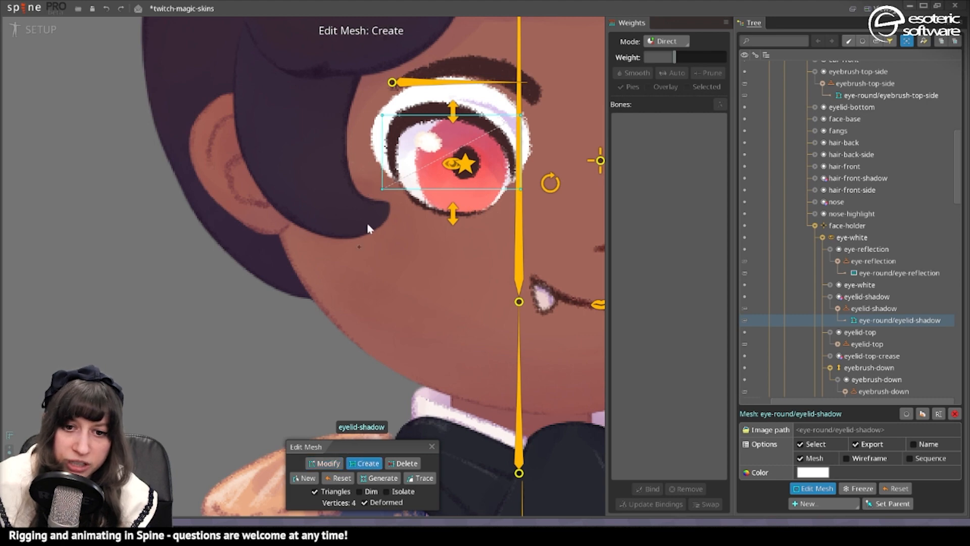
{"action": "left_click", "coordinate": [382, 158]}
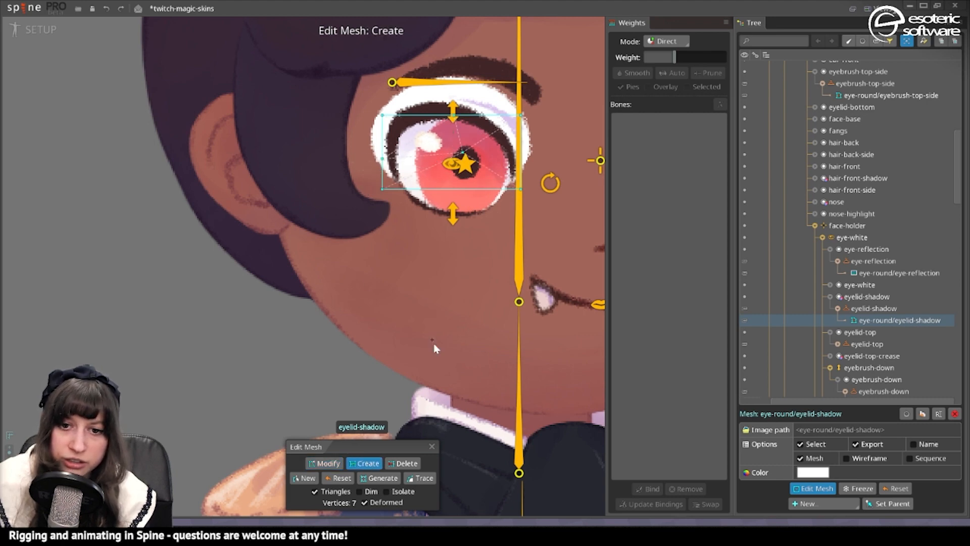
{"action": "left_click", "coordinate": [431, 447]}
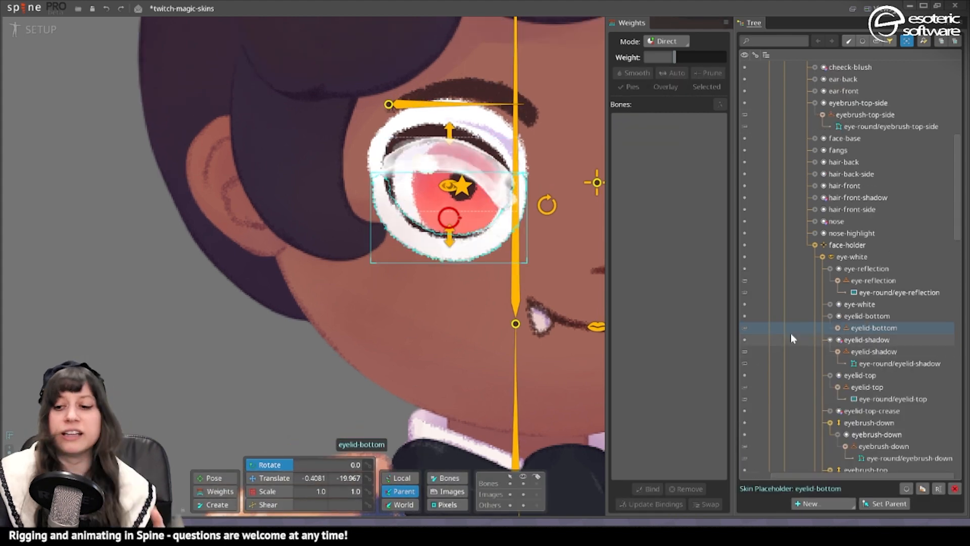
{"action": "left_click", "coordinate": [837, 328]}
{"action": "left_click", "coordinate": [857, 338]}
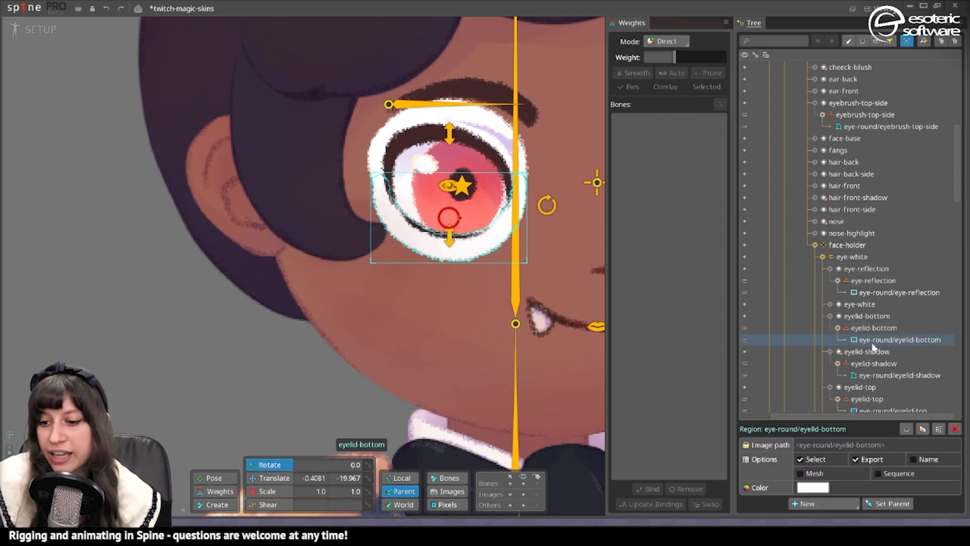
{"action": "left_click", "coordinate": [810, 487]}
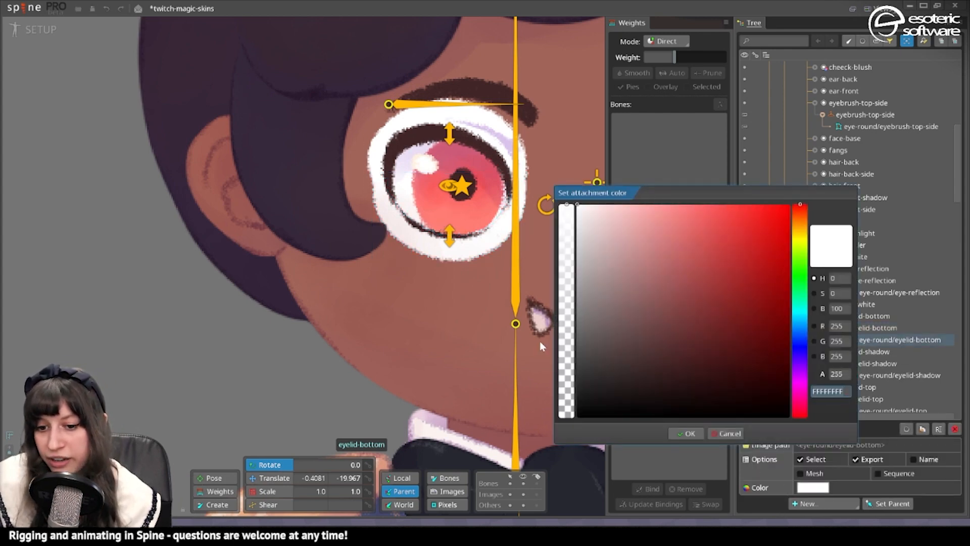
{"action": "left_click", "coordinate": [728, 433]}
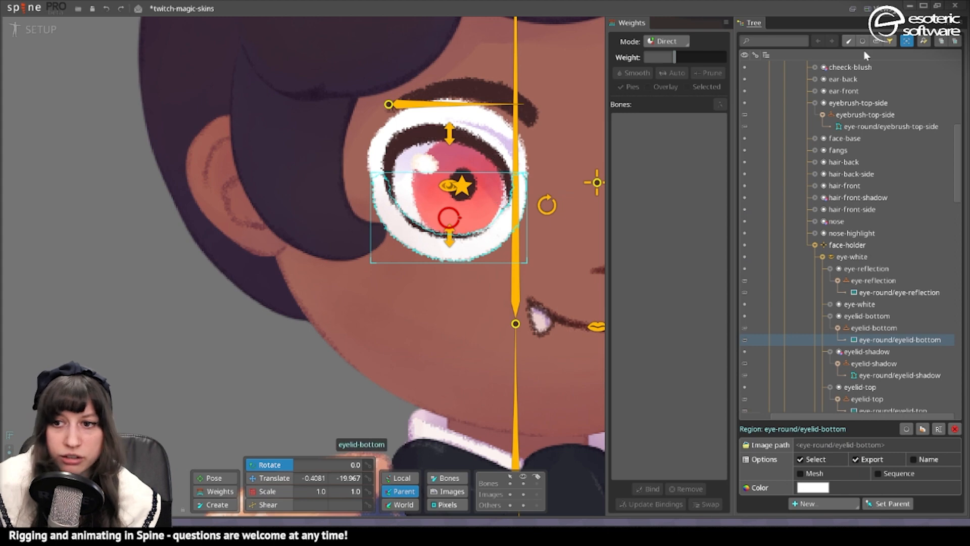
- Show the skins list, activate skin-base-a and copy the neck attachment's colour code A2655AFF without changing it
{"action": "left_click", "coordinate": [879, 9]}
{"action": "left_click", "coordinate": [896, 37]}
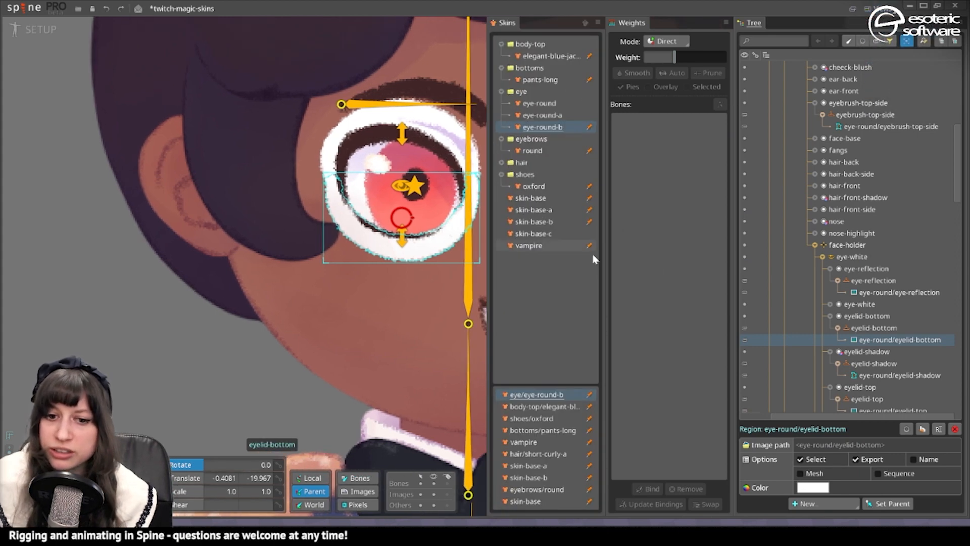
{"action": "left_click", "coordinate": [533, 209]}
{"action": "left_click", "coordinate": [430, 357]}
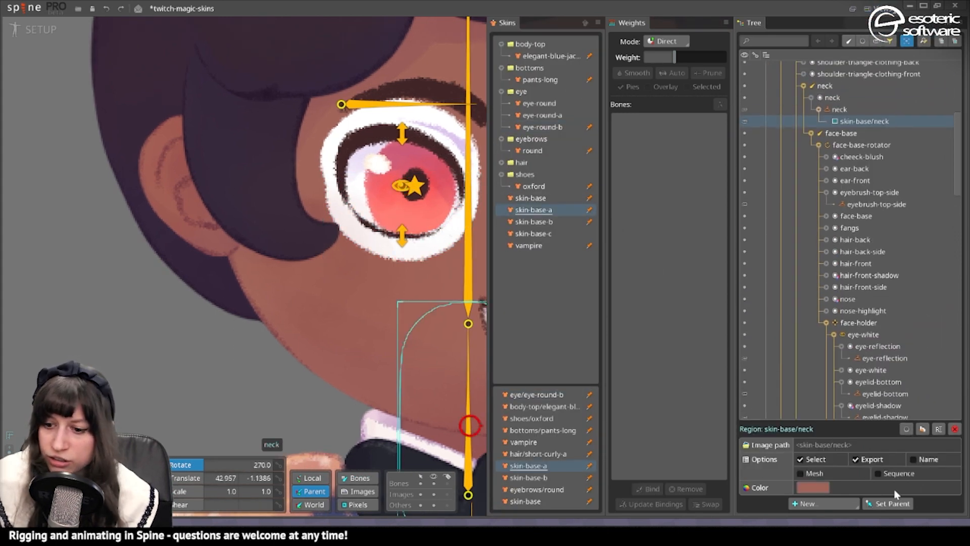
{"action": "left_click", "coordinate": [827, 489]}
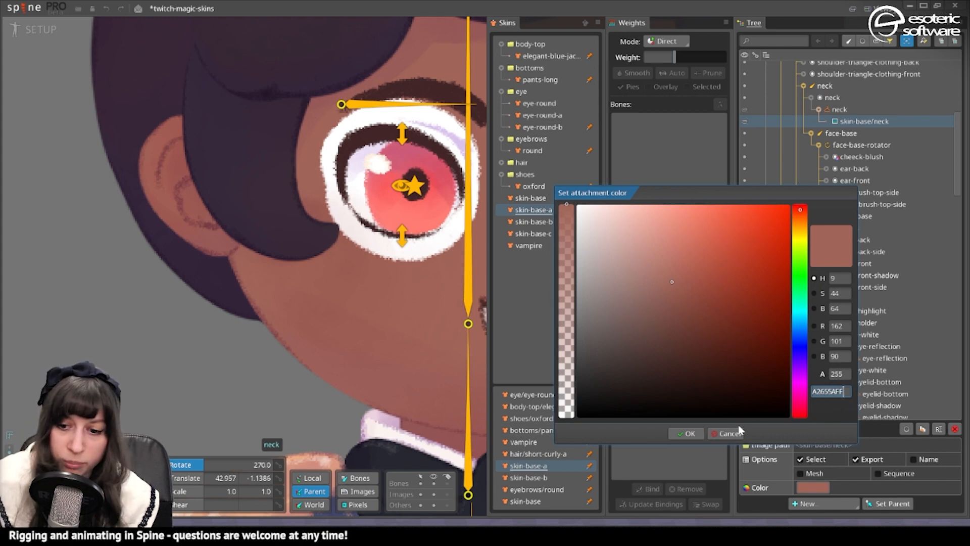
{"action": "left_click", "coordinate": [739, 429]}
{"action": "left_click", "coordinate": [358, 278]}
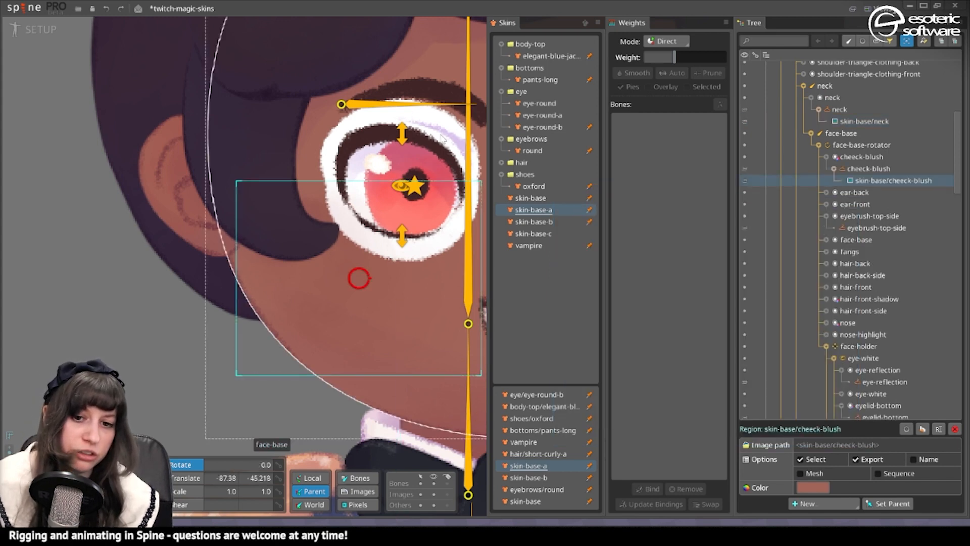
{"action": "key", "text": "space"}
{"action": "left_click_drag", "start_coordinate": [371, 265], "coordinate": [437, 257]}
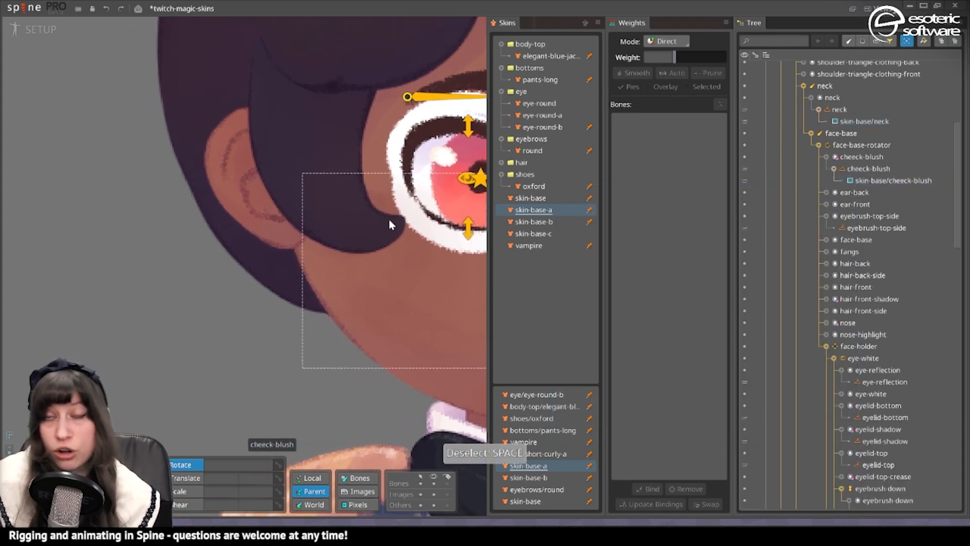
{"action": "key", "text": "v"}
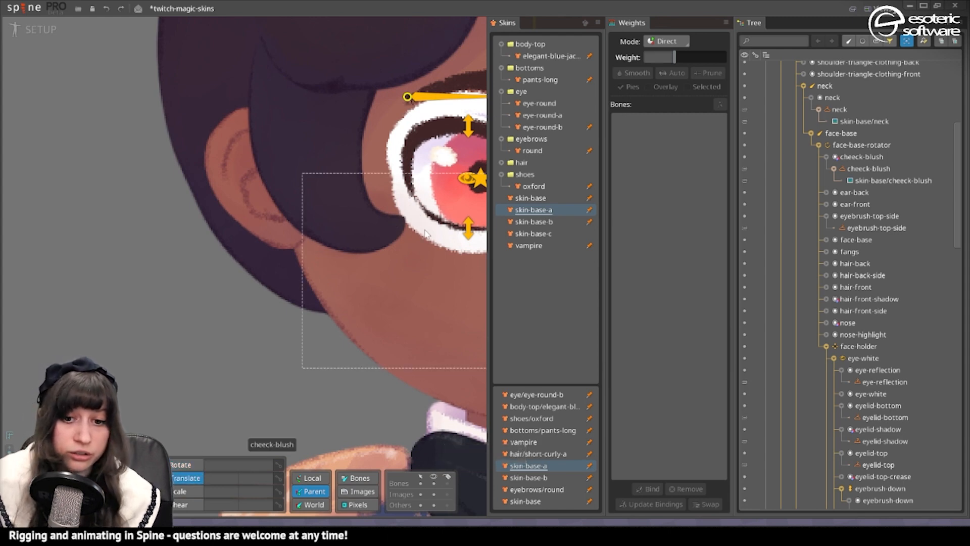
{"action": "left_click_drag", "start_coordinate": [427, 234], "coordinate": [343, 262]}
{"action": "scroll", "coordinate": [809, 173], "scroll_direction": "up", "scroll_amount": 2}
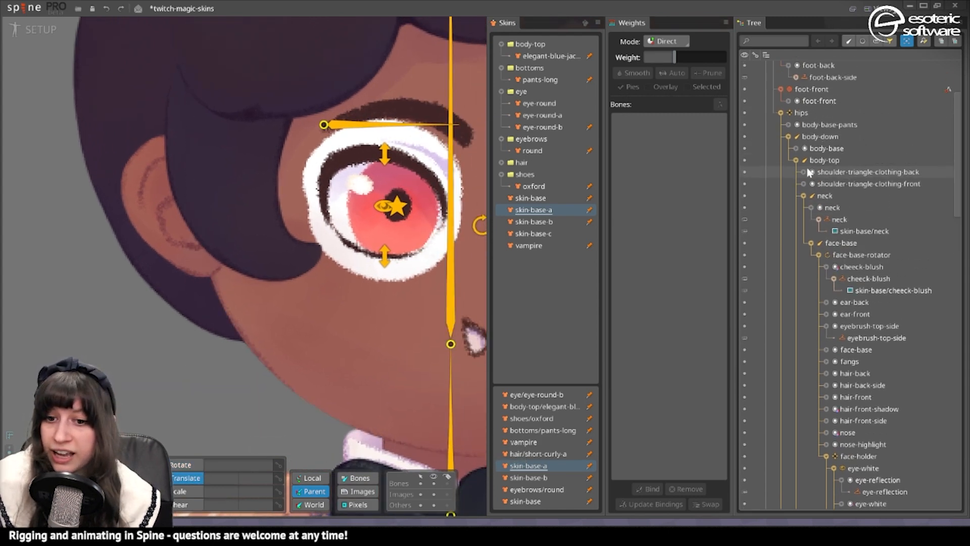
{"action": "scroll", "coordinate": [810, 173], "scroll_direction": "up", "scroll_amount": 1}
{"action": "left_click_drag", "start_coordinate": [369, 198], "coordinate": [344, 221]}
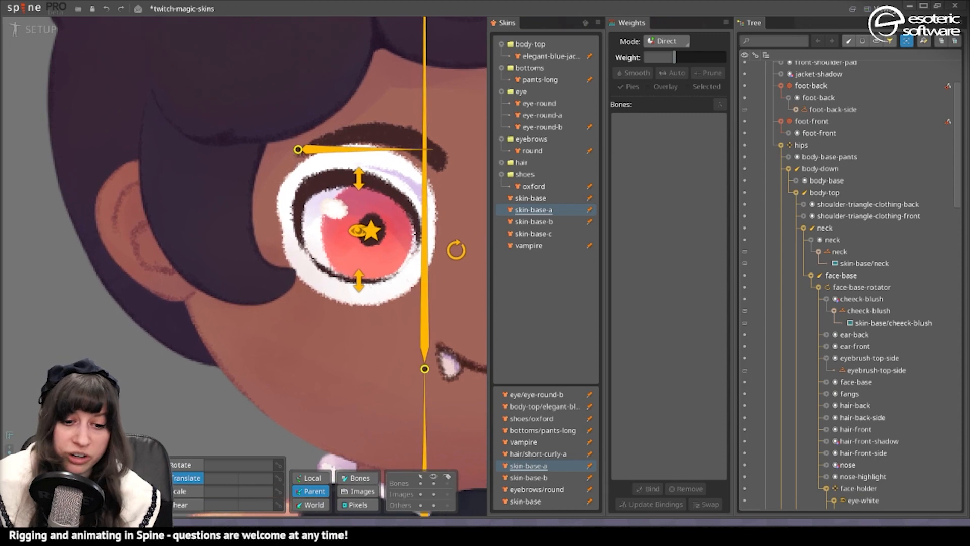
{"action": "scroll", "coordinate": [243, 219], "scroll_direction": "down", "scroll_amount": 2}
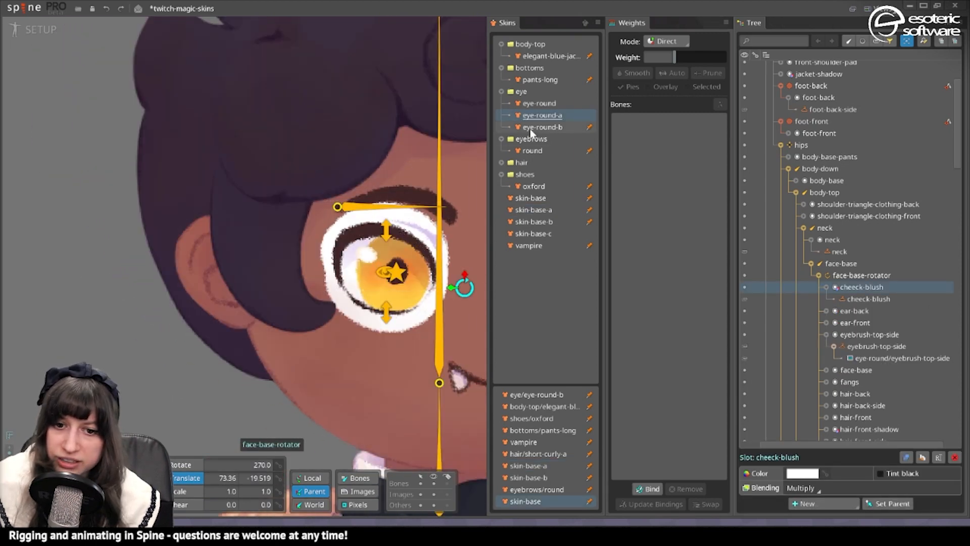
- With the eye-round-a skin active, set the colour of the eyelid-top and eyelid-bottom attachments to A2655AFF
{"action": "left_click_drag", "start_coordinate": [397, 225], "coordinate": [420, 210]}
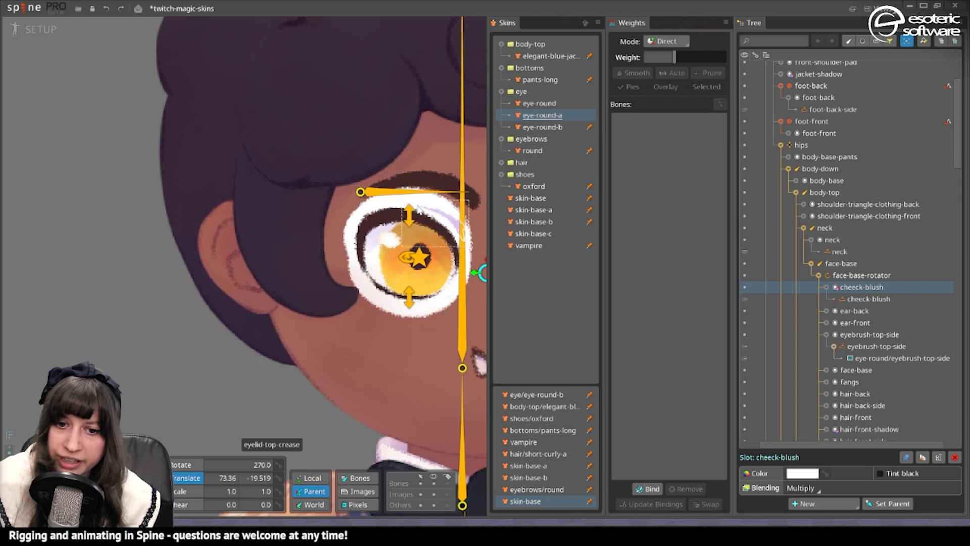
{"action": "left_click", "coordinate": [803, 472]}
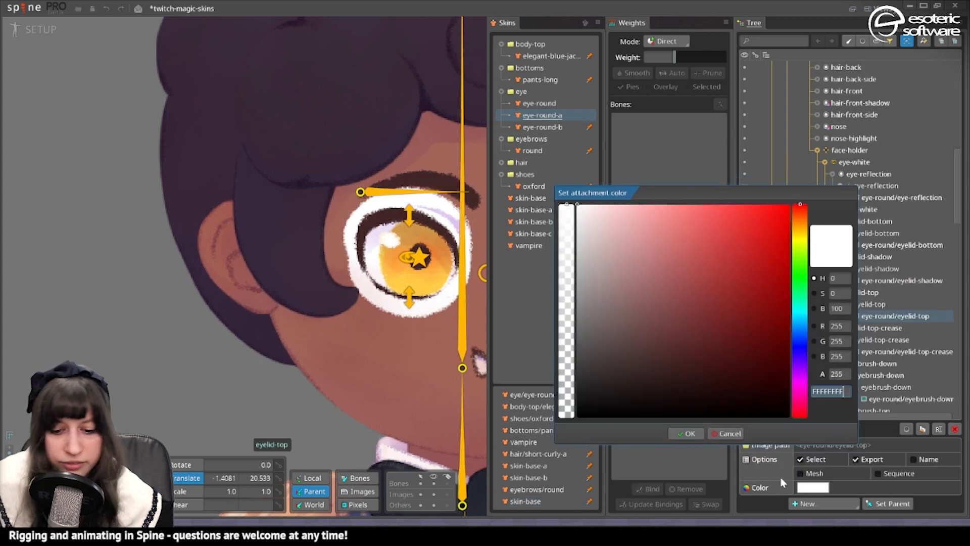
{"action": "key", "text": "ctrl+v"}
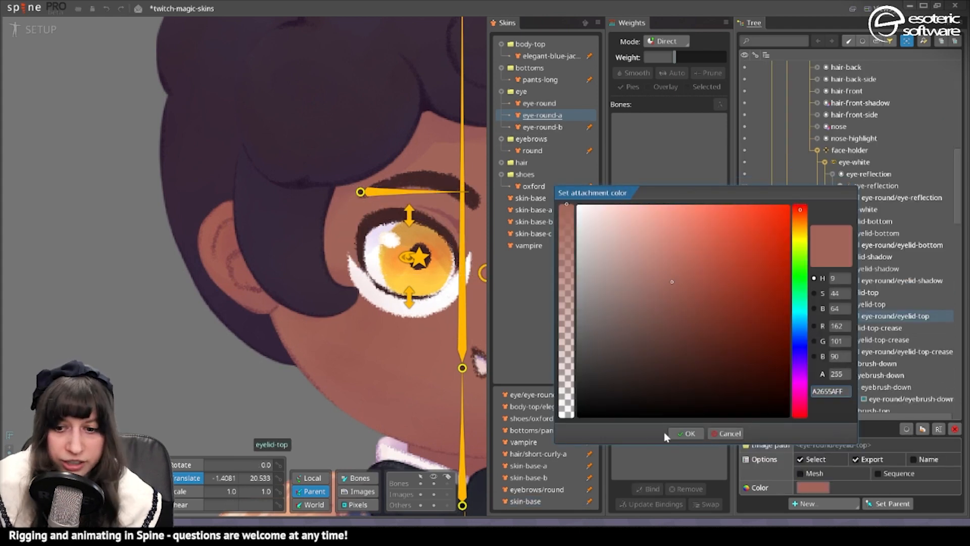
{"action": "left_click", "coordinate": [680, 433]}
{"action": "left_click", "coordinate": [396, 313]}
{"action": "left_click", "coordinate": [813, 488]}
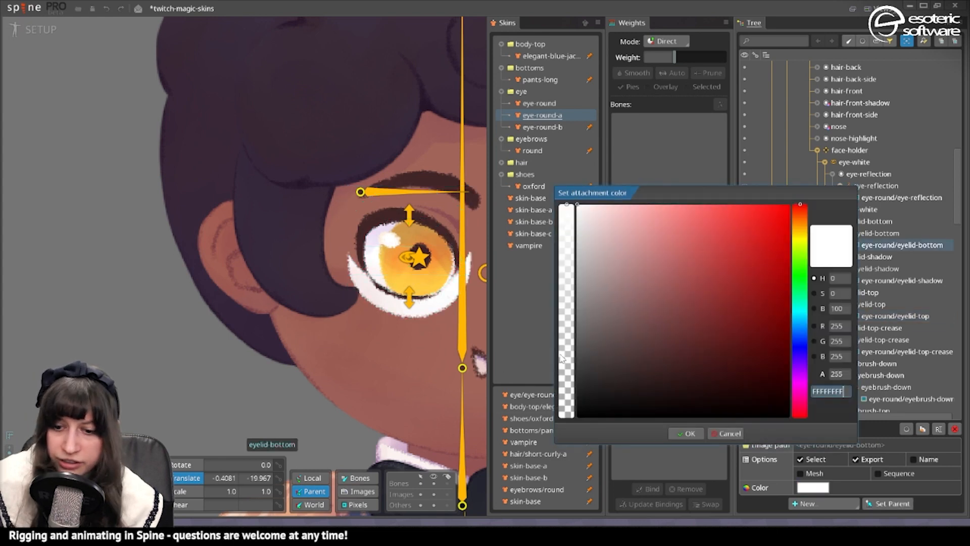
{"action": "type", "text": "A2655AFF"}
{"action": "left_click", "coordinate": [686, 433]}
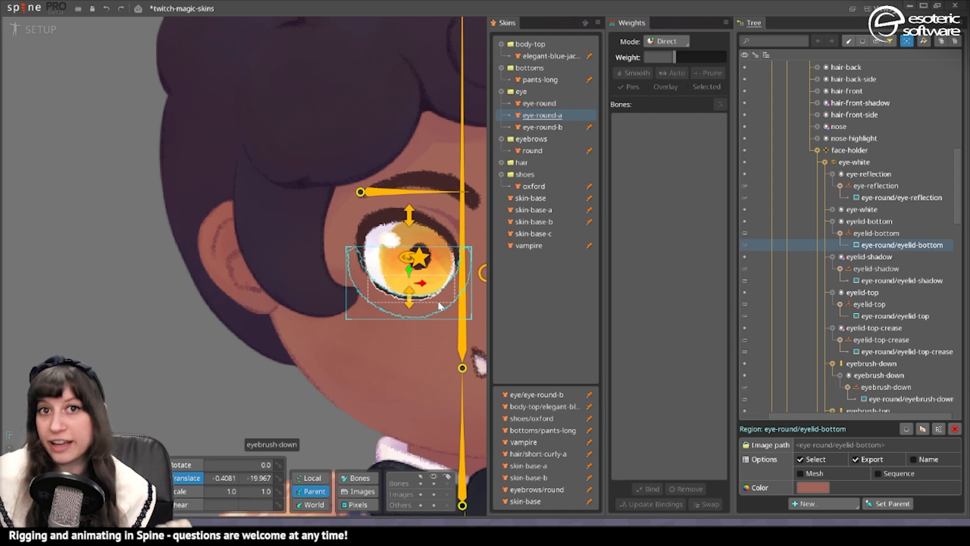
- Convert the eyelid-top attachment to a mesh, trace its outline with detail 16.8, and hide the skins list
{"action": "left_click", "coordinate": [408, 225]}
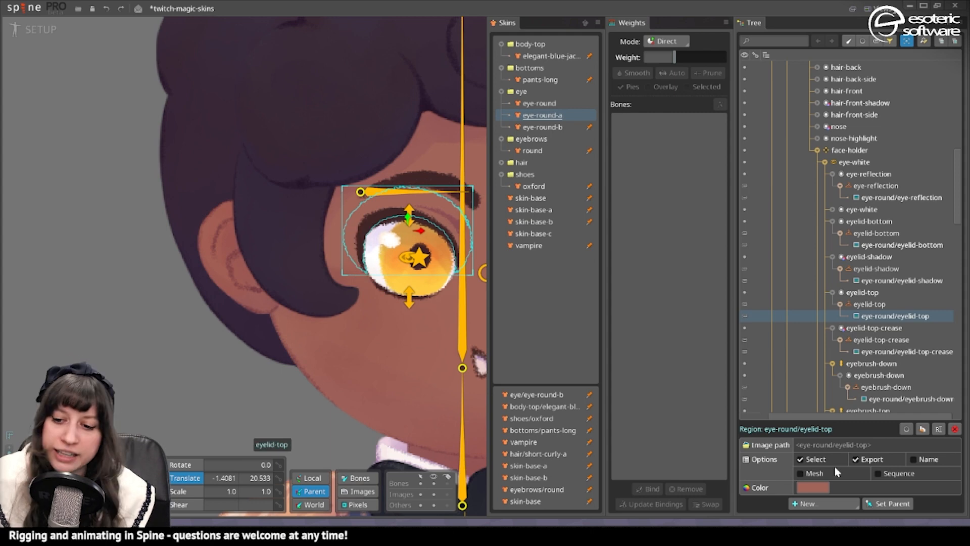
{"action": "left_click", "coordinate": [808, 473]}
{"action": "left_click", "coordinate": [806, 490]}
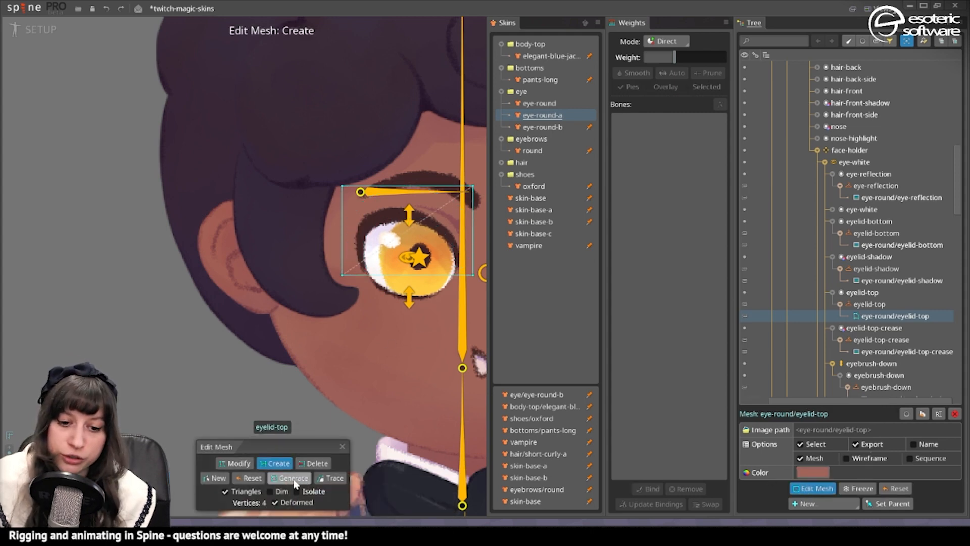
{"action": "left_click", "coordinate": [325, 479]}
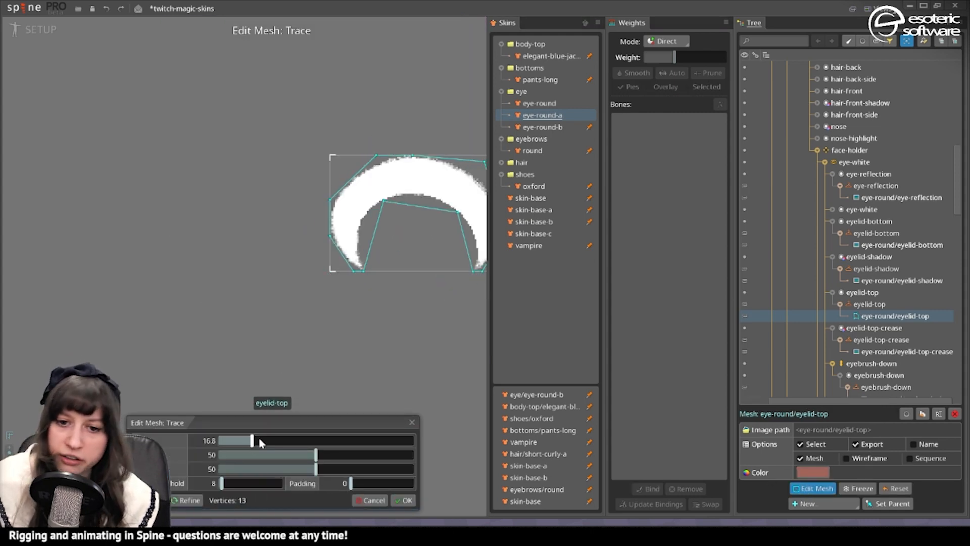
{"action": "left_click", "coordinate": [405, 500]}
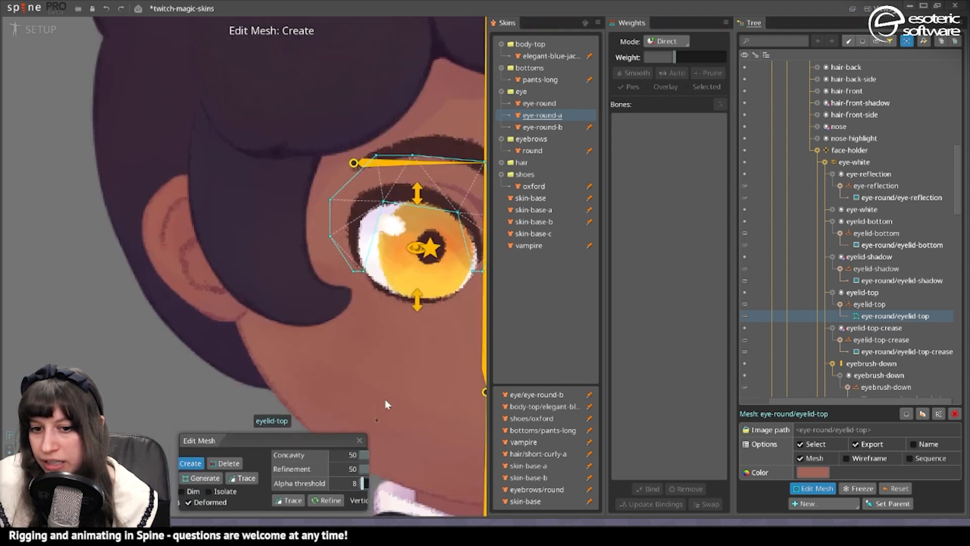
{"action": "left_click", "coordinate": [600, 24]}
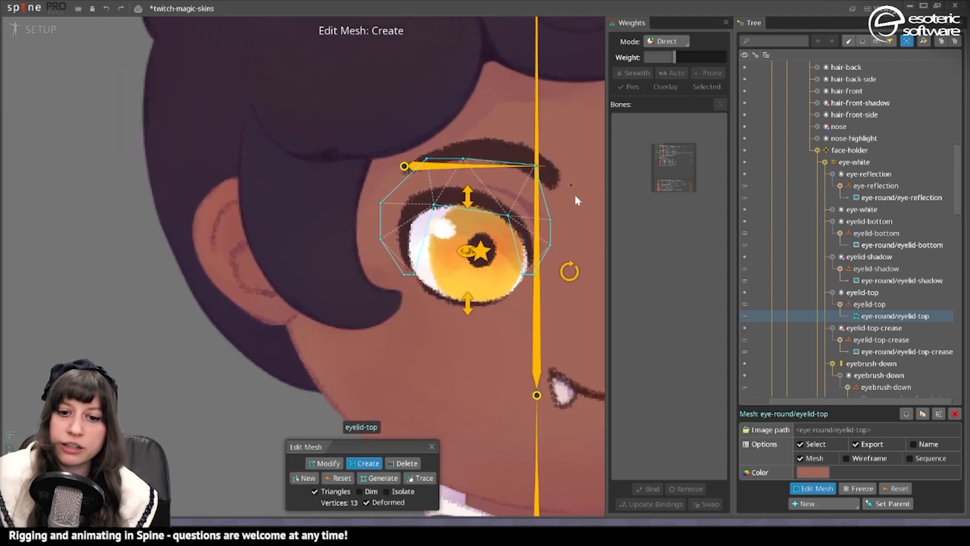
- Remove the eyelid-top mesh's middle upper vertex and move its upper right vertex up to level the top edge
{"action": "double_click", "coordinate": [468, 160]}
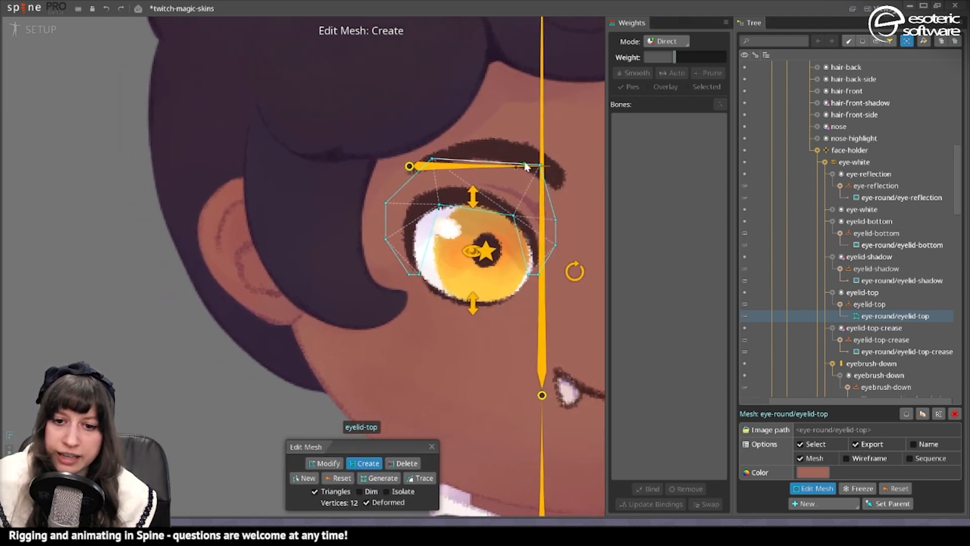
{"action": "left_click", "coordinate": [324, 463]}
{"action": "left_click_drag", "start_coordinate": [542, 166], "coordinate": [534, 158]}
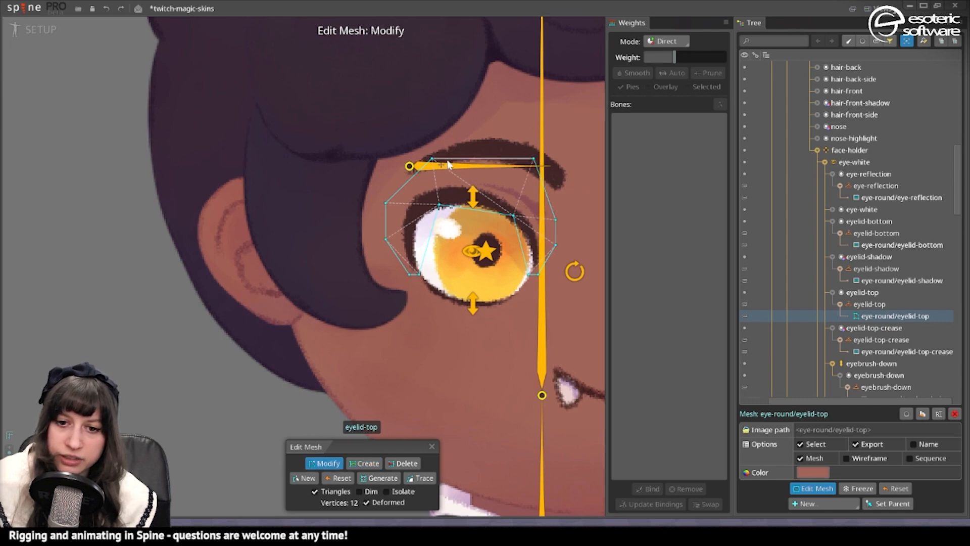
- Isolate the eyelid-top mesh and move its two inner arch vertices to fit the eyelid's inner curve
{"action": "left_click", "coordinate": [387, 491]}
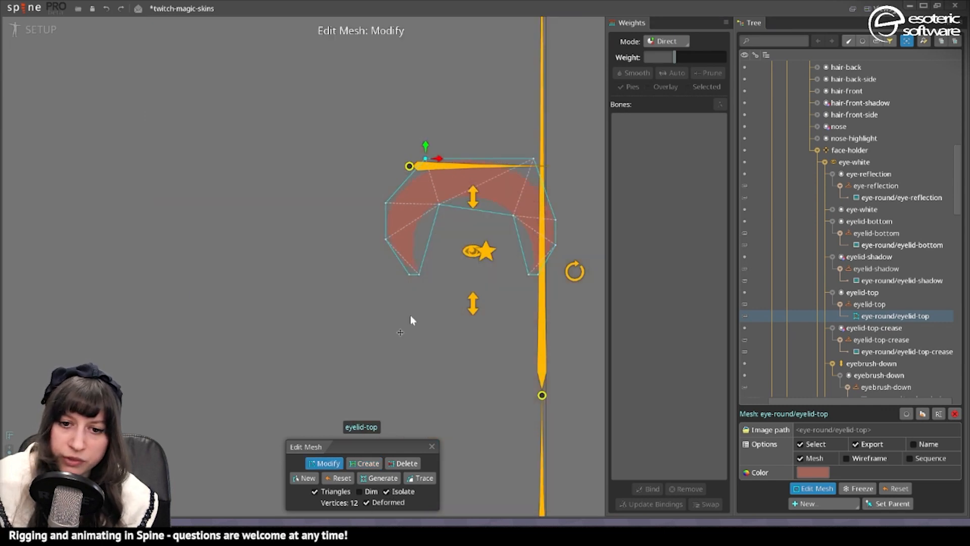
{"action": "scroll", "coordinate": [435, 235], "scroll_direction": "up", "scroll_amount": 5}
{"action": "scroll", "coordinate": [436, 235], "scroll_direction": "down", "scroll_amount": 4}
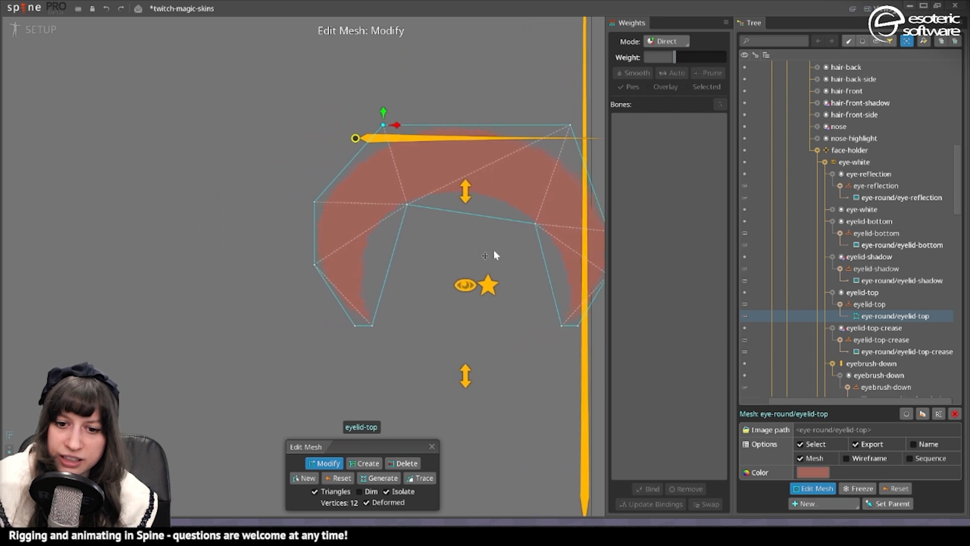
{"action": "left_click_drag", "start_coordinate": [406, 204], "coordinate": [391, 218]}
{"action": "left_click_drag", "start_coordinate": [540, 224], "coordinate": [534, 223]}
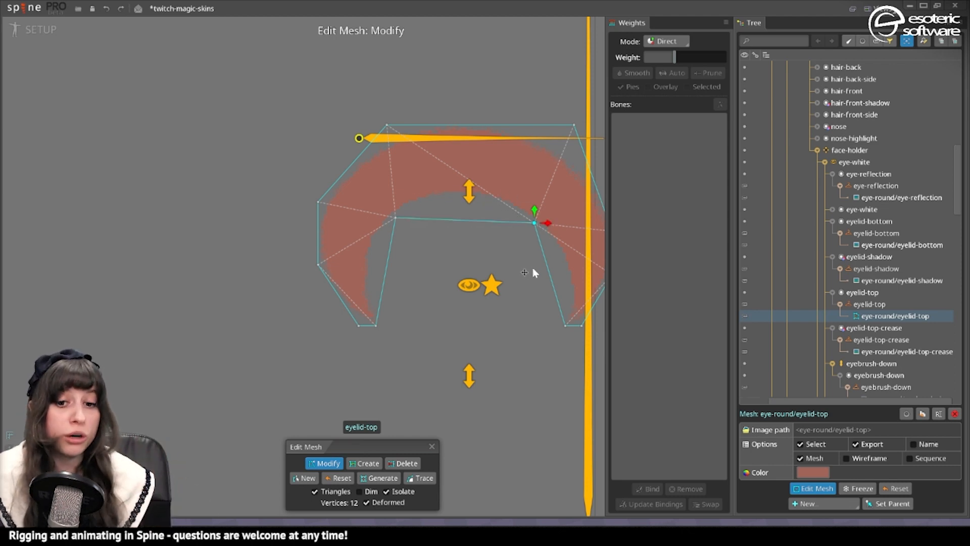
- Finish editing the eyelid-top mesh and bind it to the eyebrush-top, eye-white and eyebrush-down bones
{"action": "left_click", "coordinate": [433, 447]}
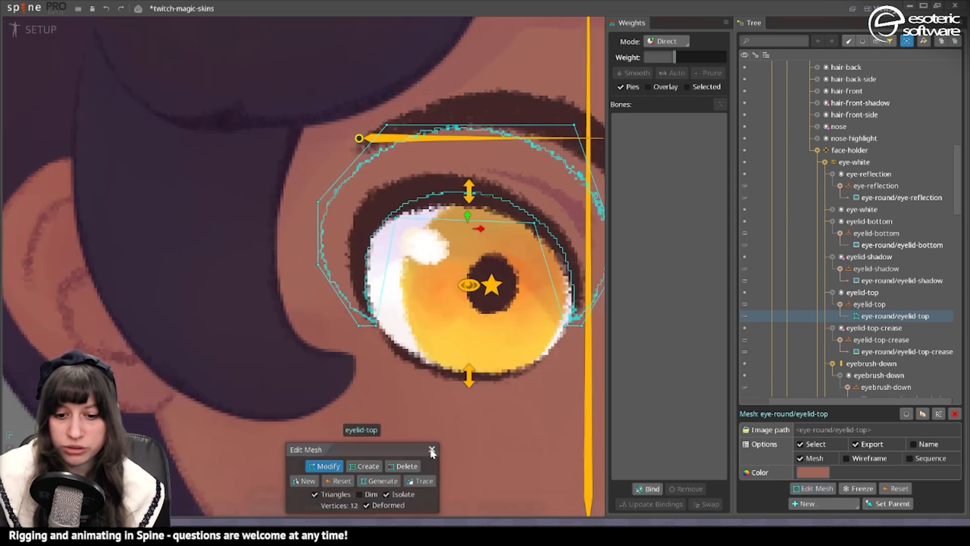
{"action": "left_click", "coordinate": [644, 490]}
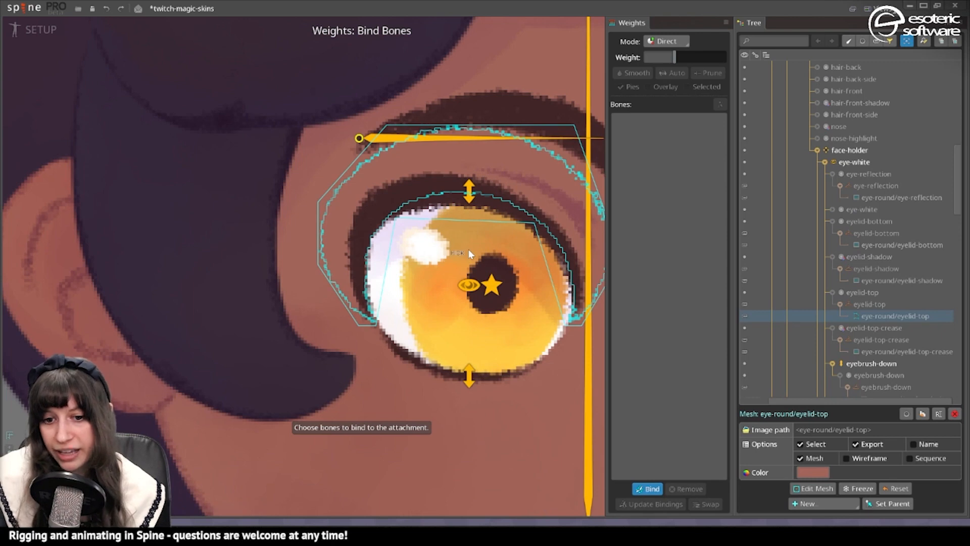
{"action": "left_click", "coordinate": [469, 191]}
{"action": "left_click", "coordinate": [468, 285]}
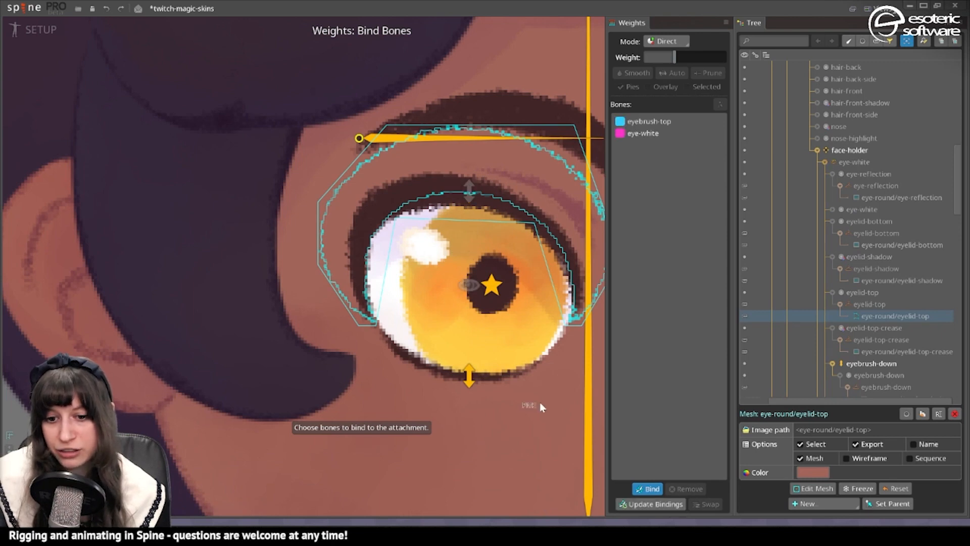
{"action": "left_click", "coordinate": [469, 374]}
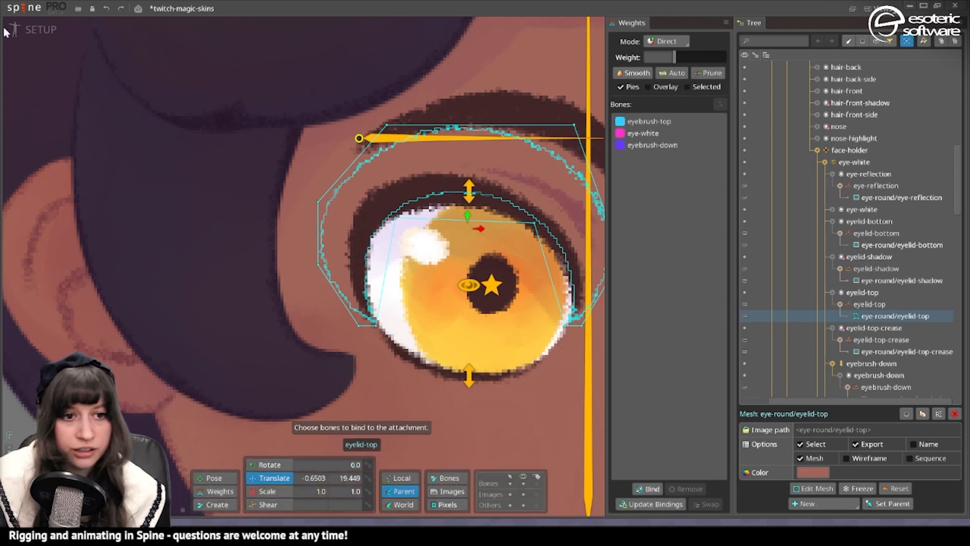
- In animate mode, give all vertices of the eyelid-top mesh full weight to the eye-white bone
{"action": "left_click", "coordinate": [41, 29]}
{"action": "scroll", "coordinate": [247, 173], "scroll_direction": "down", "scroll_amount": 5}
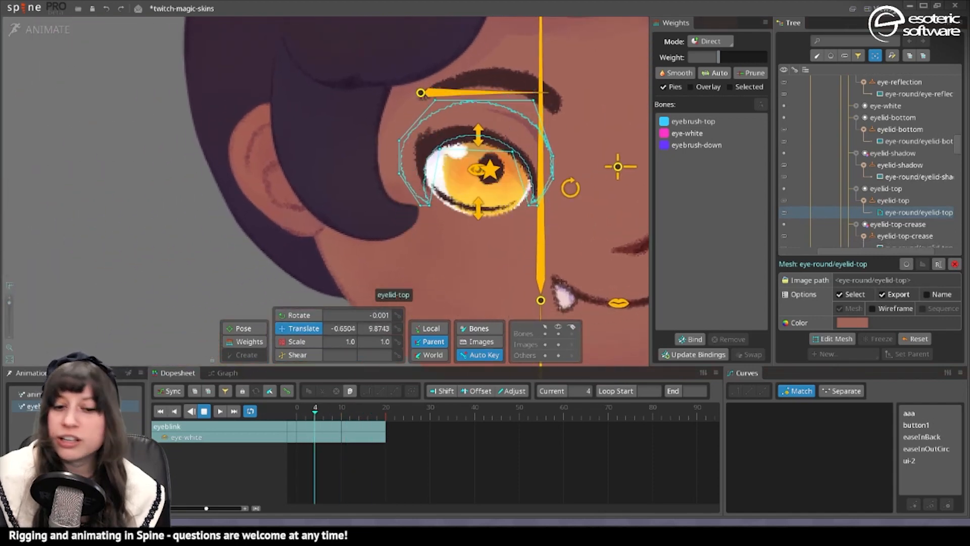
{"action": "left_click", "coordinate": [245, 341]}
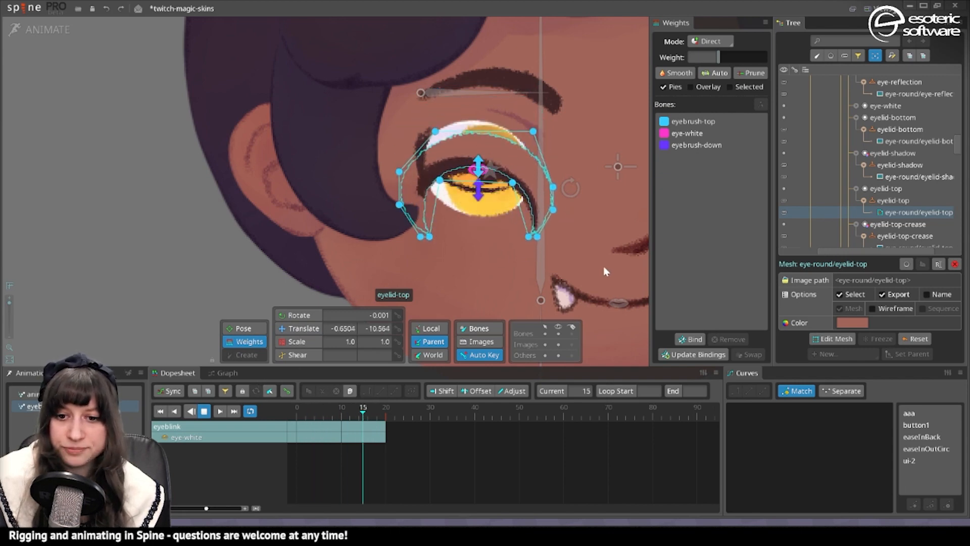
{"action": "left_click_drag", "start_coordinate": [603, 266], "coordinate": [345, 77]}
{"action": "left_click", "coordinate": [689, 134]}
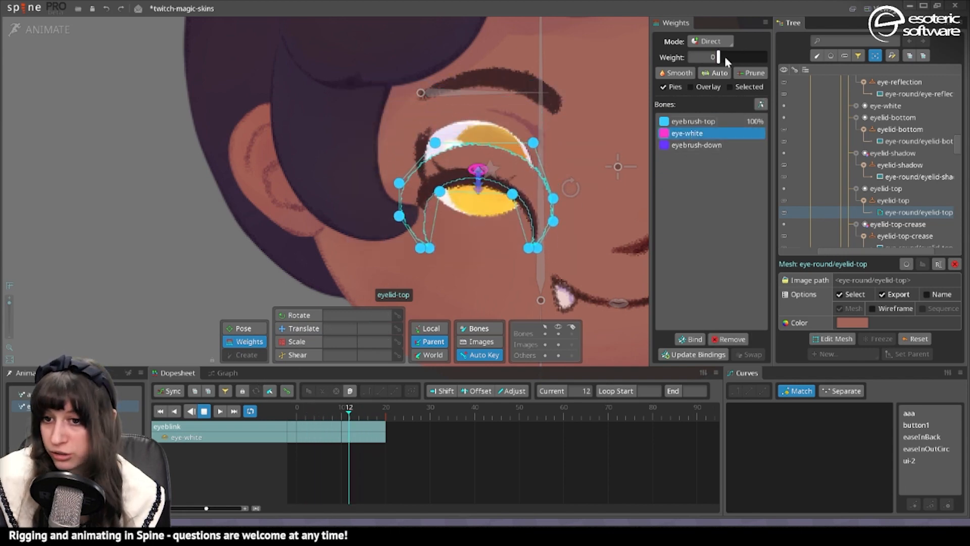
{"action": "left_click_drag", "start_coordinate": [720, 57], "coordinate": [879, 60]}
{"action": "key", "text": "space"}
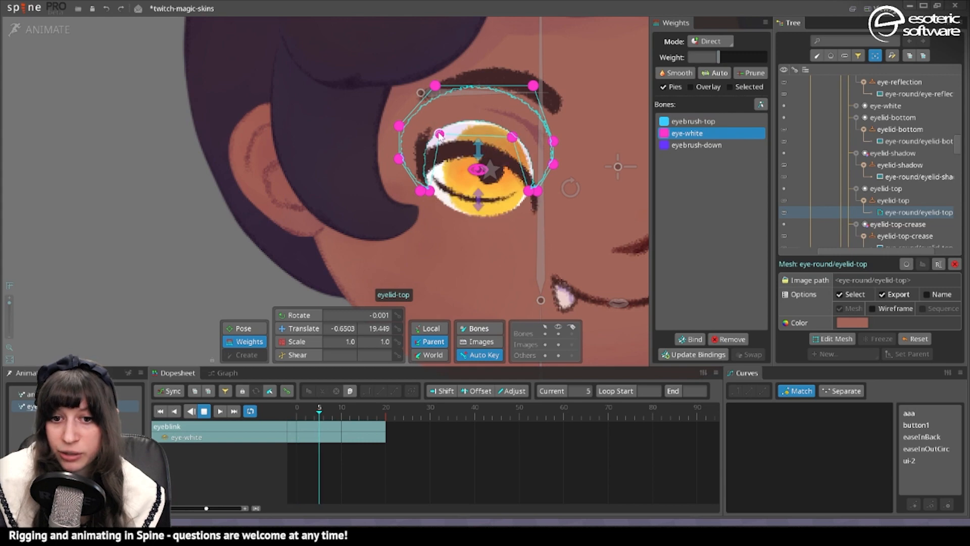
- Weight the two inner arch vertices 100 to the eyebrush-top bone and scrub the blink from frame 0 to 7
{"action": "left_click", "coordinate": [440, 135]}
{"action": "left_click", "coordinate": [692, 121]}
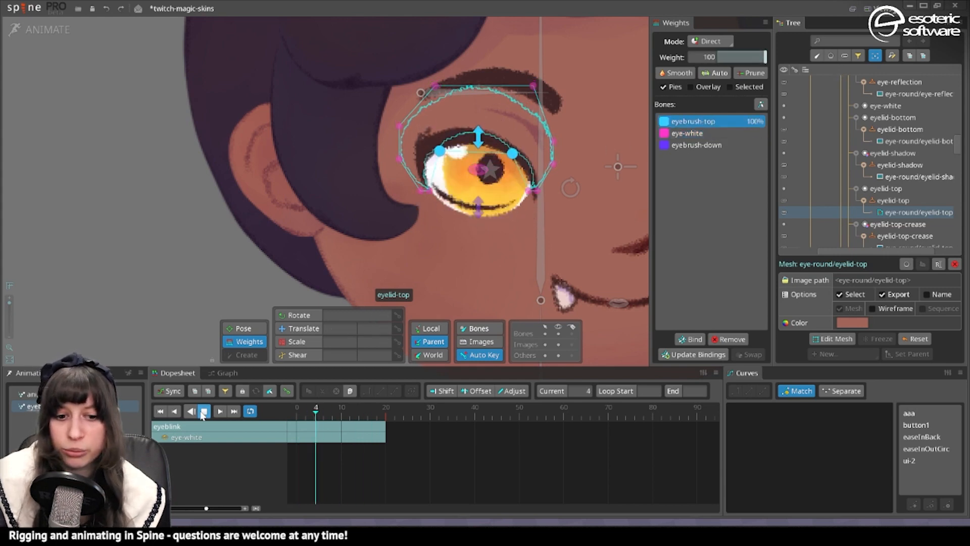
{"action": "left_click", "coordinate": [294, 418]}
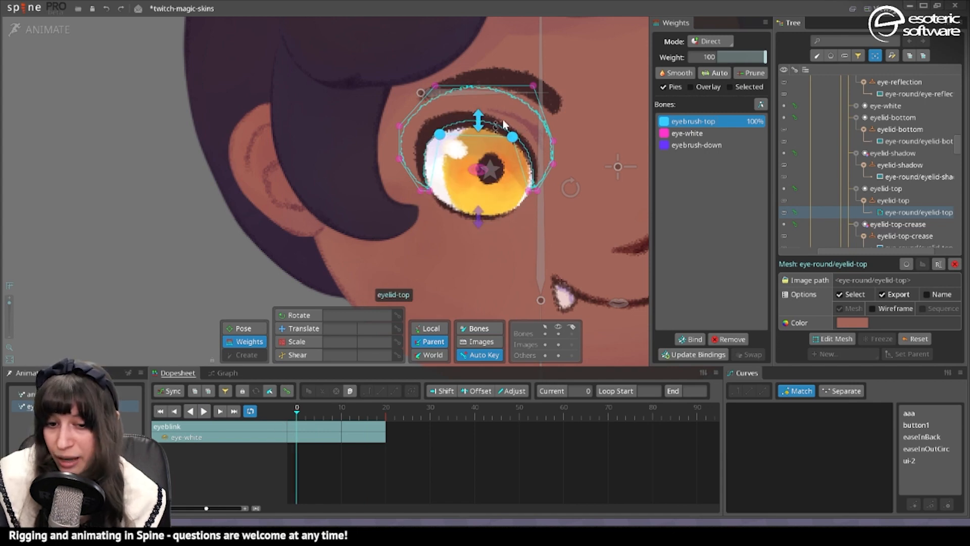
{"action": "left_click_drag", "start_coordinate": [298, 409], "coordinate": [329, 411]}
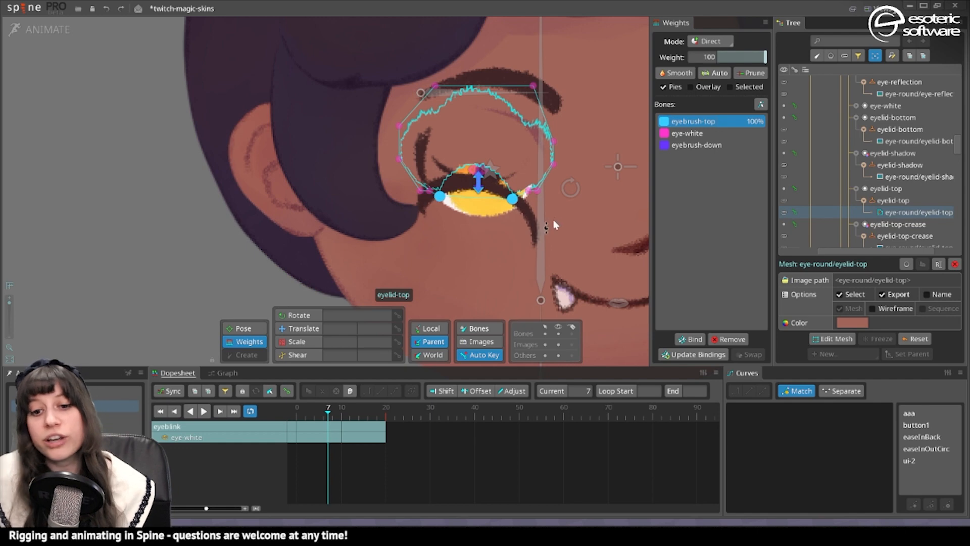
- In setup mode, add two vertices to the eyelid-top mesh's inner arch edge, between the two existing arch vertices
{"action": "left_click", "coordinate": [11, 33]}
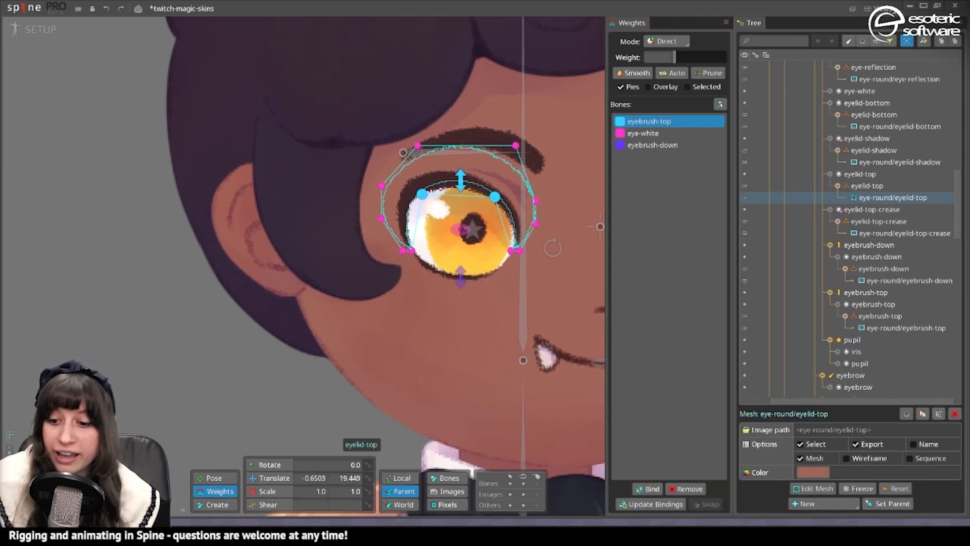
{"action": "left_click", "coordinate": [812, 488]}
{"action": "scroll", "coordinate": [489, 220], "scroll_direction": "up", "scroll_amount": 4}
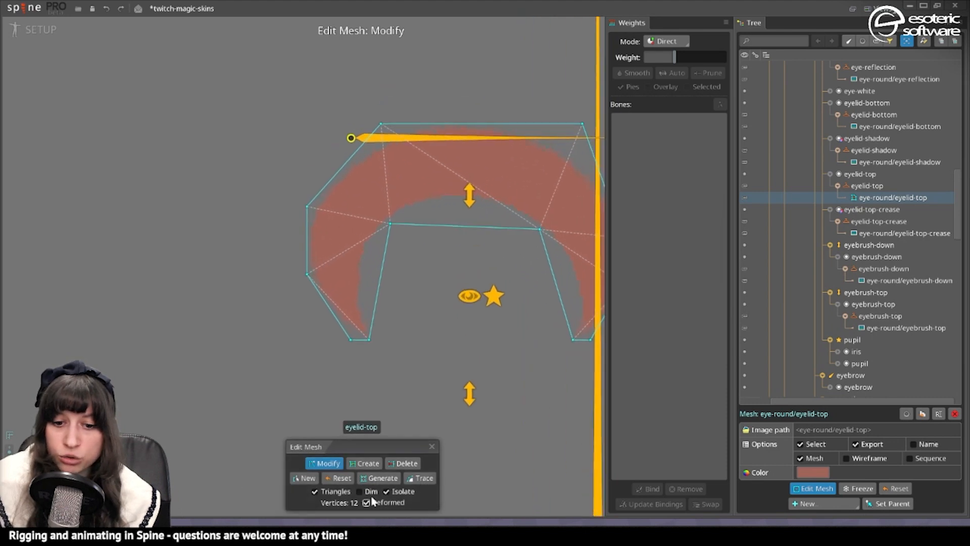
{"action": "left_click", "coordinate": [368, 463]}
{"action": "left_click", "coordinate": [449, 226]}
{"action": "left_click", "coordinate": [494, 228]}
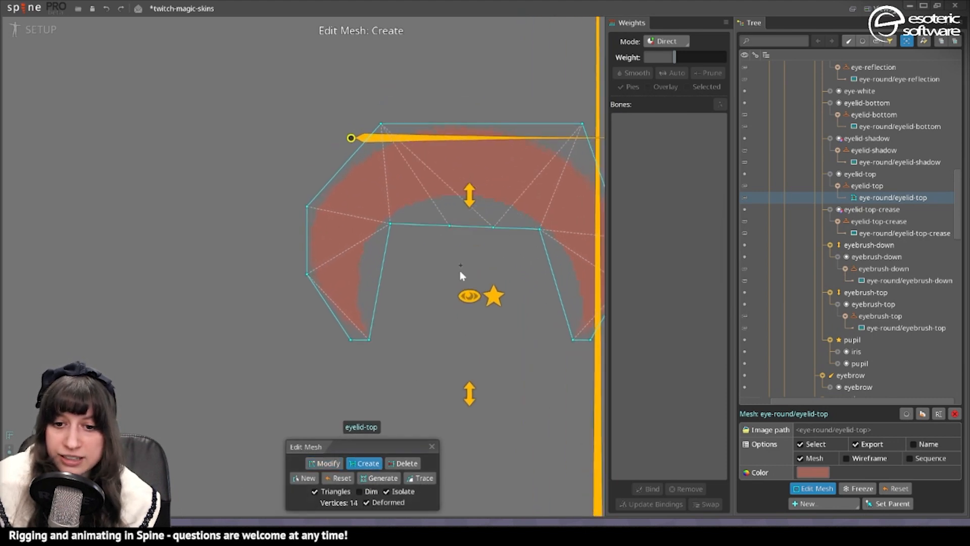
- Raise the two new arch vertices to follow the eyelid's inner curve, and play the eyeblink animation
{"action": "left_click", "coordinate": [326, 463]}
{"action": "left_click_drag", "start_coordinate": [448, 226], "coordinate": [446, 202]}
{"action": "left_click_drag", "start_coordinate": [494, 227], "coordinate": [436, 200]}
{"action": "left_click_drag", "start_coordinate": [494, 203], "coordinate": [498, 203]}
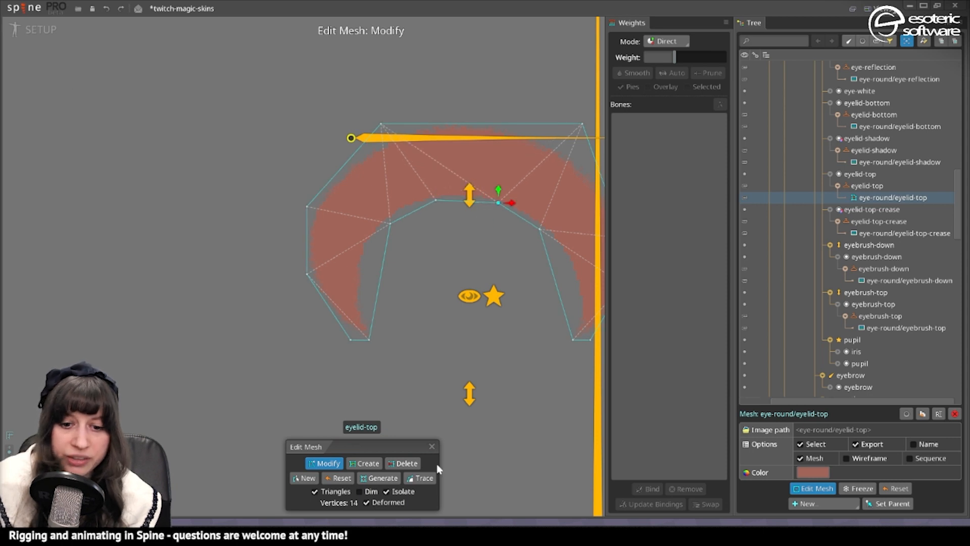
{"action": "left_click", "coordinate": [432, 447]}
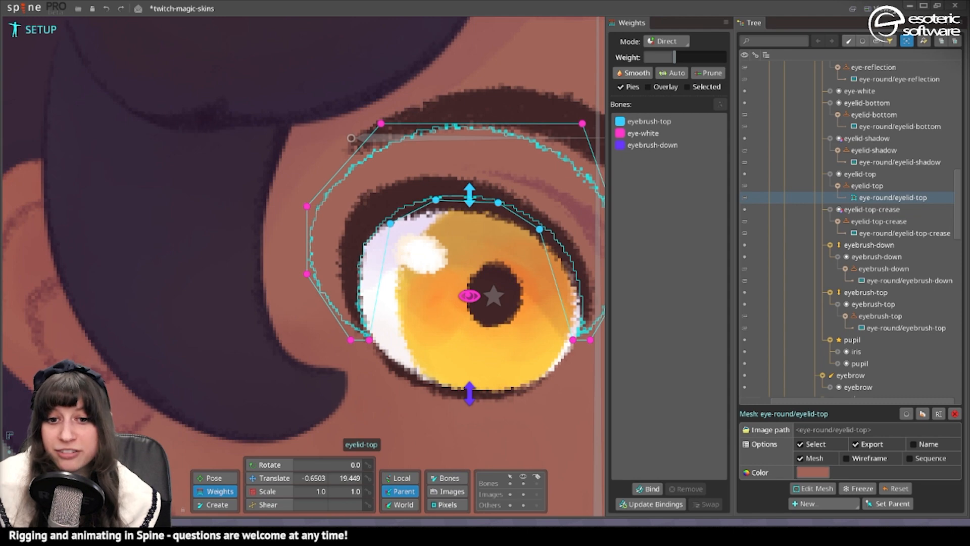
{"action": "left_click", "coordinate": [36, 29]}
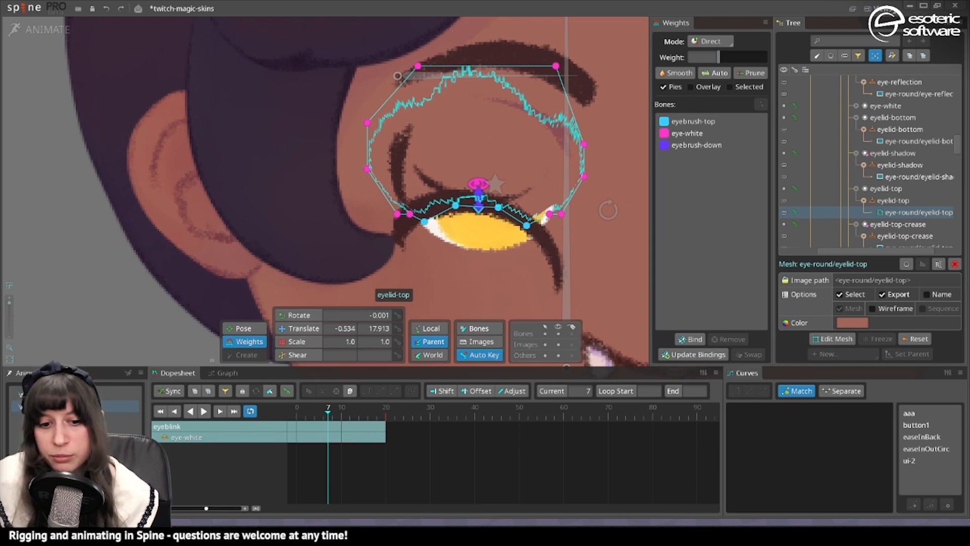
{"action": "left_click", "coordinate": [204, 411]}
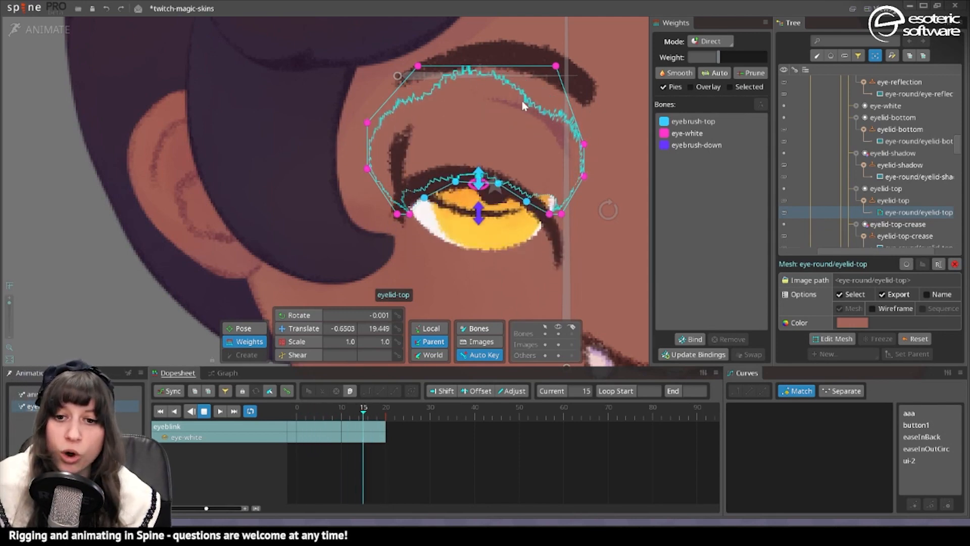
- In setup mode, add two interior vertices to the upper band of the eyelid-top mesh, above the inner arch
{"action": "left_click", "coordinate": [65, 30]}
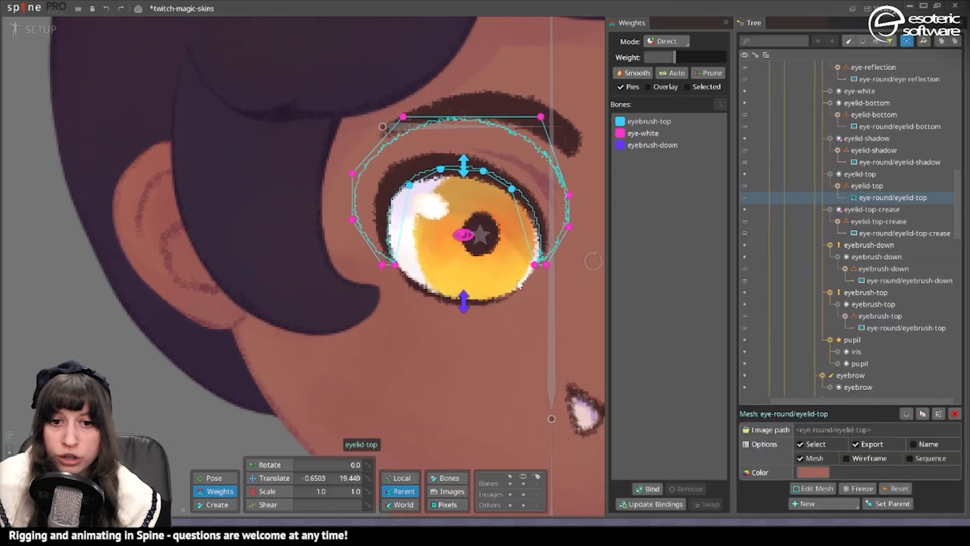
{"action": "left_click", "coordinate": [818, 489]}
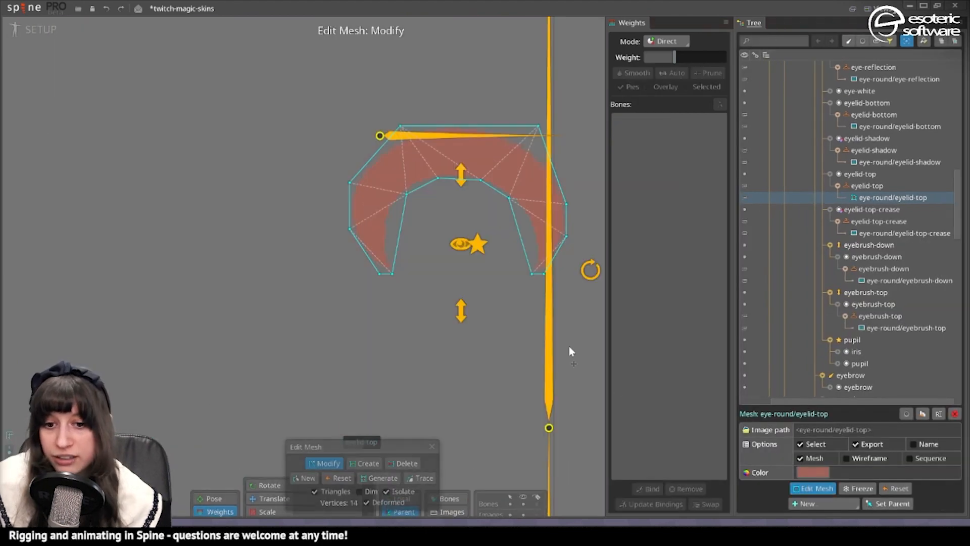
{"action": "left_click", "coordinate": [364, 463]}
{"action": "left_click", "coordinate": [508, 153]}
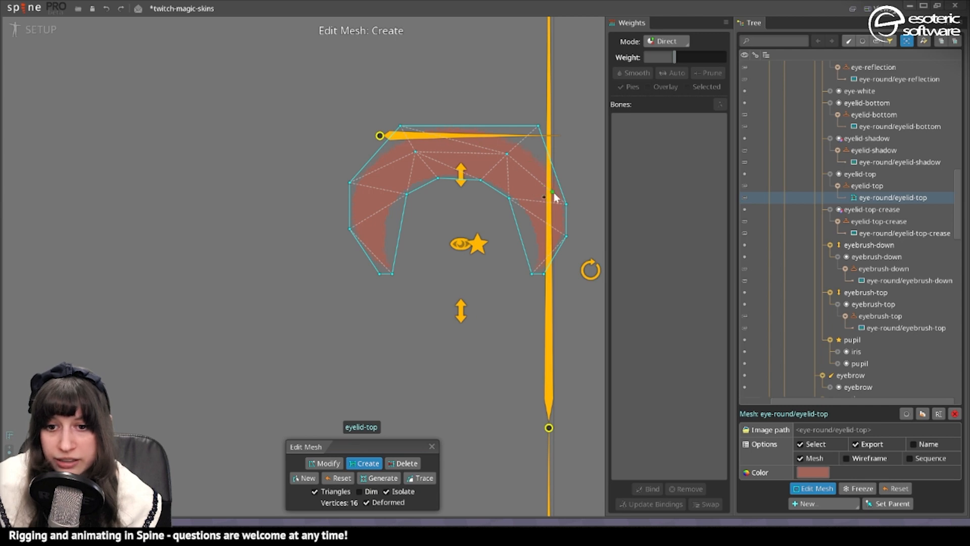
{"action": "left_click", "coordinate": [432, 446]}
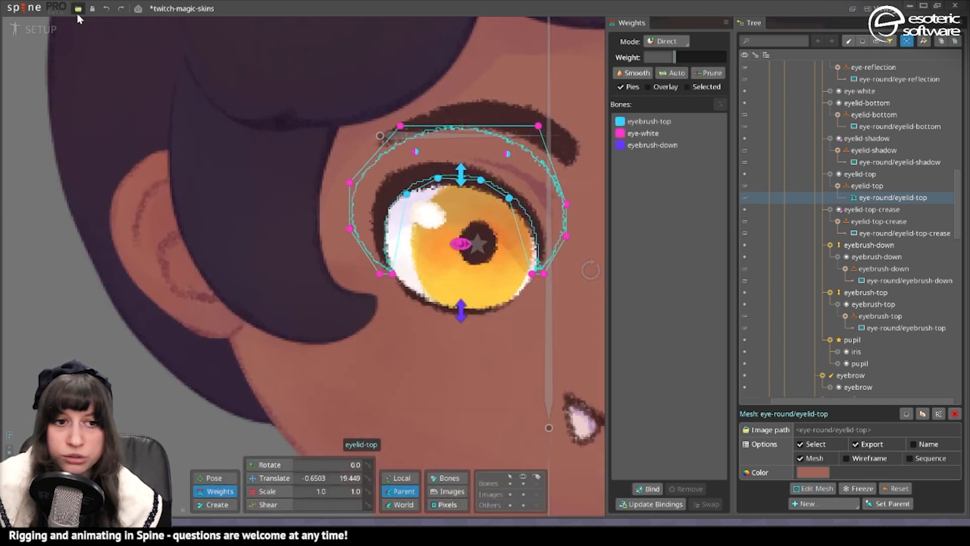
- In animate mode, set the weight of the two interior eyelid-top vertices to 100 for the eye-white bone
{"action": "left_click", "coordinate": [46, 28]}
{"action": "left_click", "coordinate": [510, 142]}
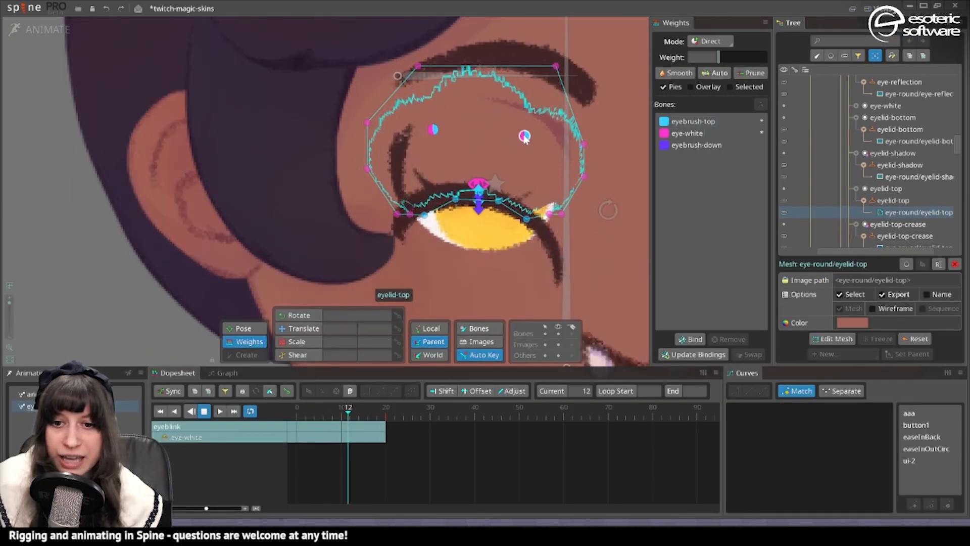
{"action": "left_click", "coordinate": [687, 132]}
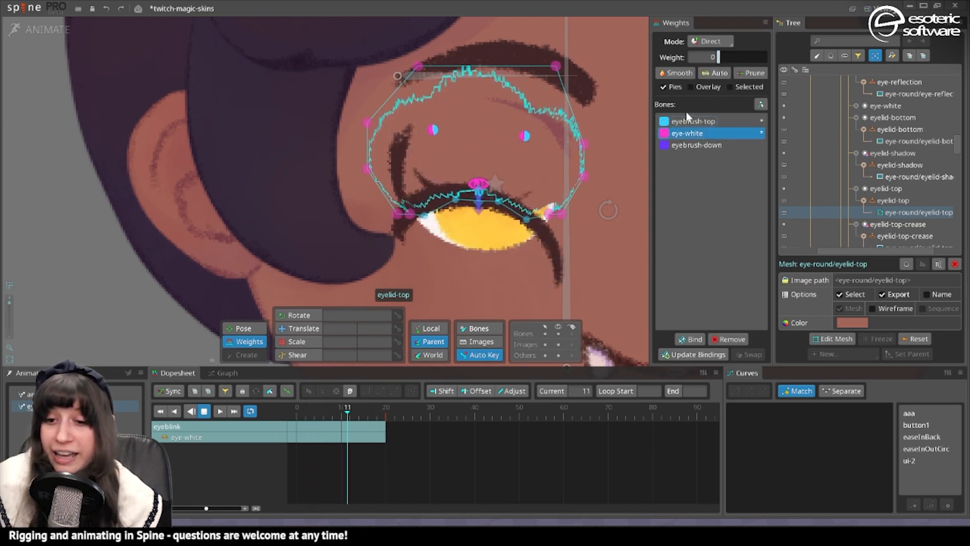
{"action": "left_click", "coordinate": [692, 120]}
{"action": "left_click", "coordinate": [689, 134]}
{"action": "left_click_drag", "start_coordinate": [720, 58], "coordinate": [800, 66]}
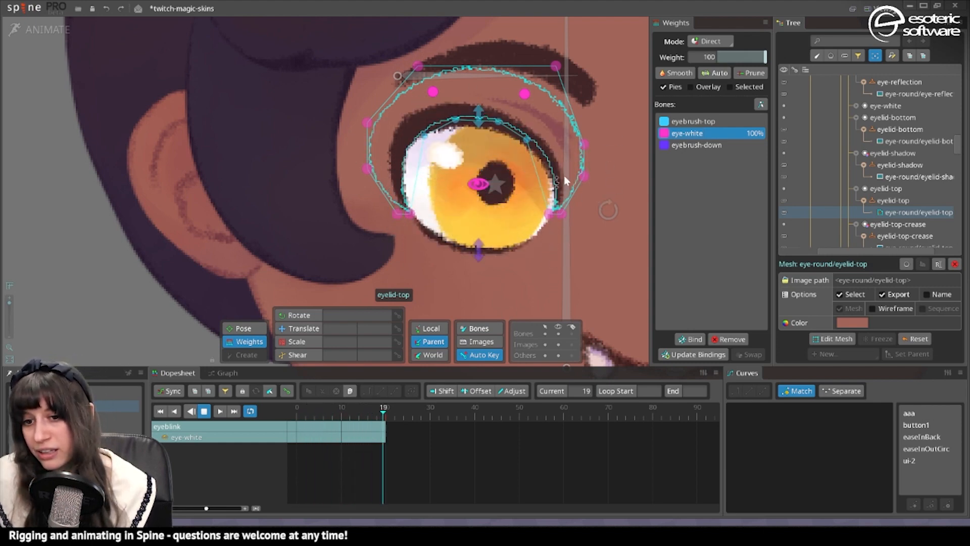
- Deselect the eyelid-top mesh and save the twitch-magic-skins project
{"action": "scroll", "coordinate": [481, 117], "scroll_direction": "down", "scroll_amount": 4}
{"action": "key", "text": "Escape"}
{"action": "key", "text": "ctrl+s"}
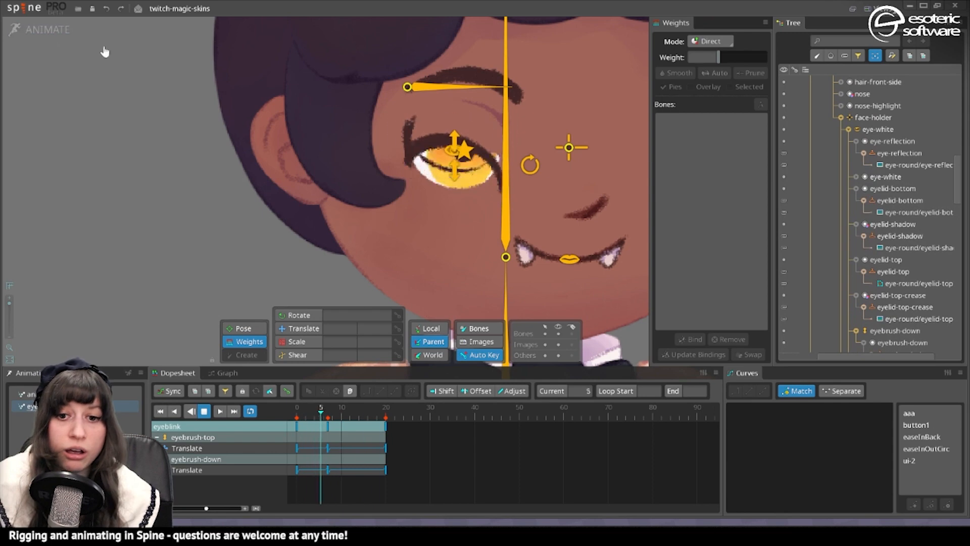
- Select the eyelid-top mesh, return to setup mode and show the skins list
{"action": "left_click", "coordinate": [448, 121]}
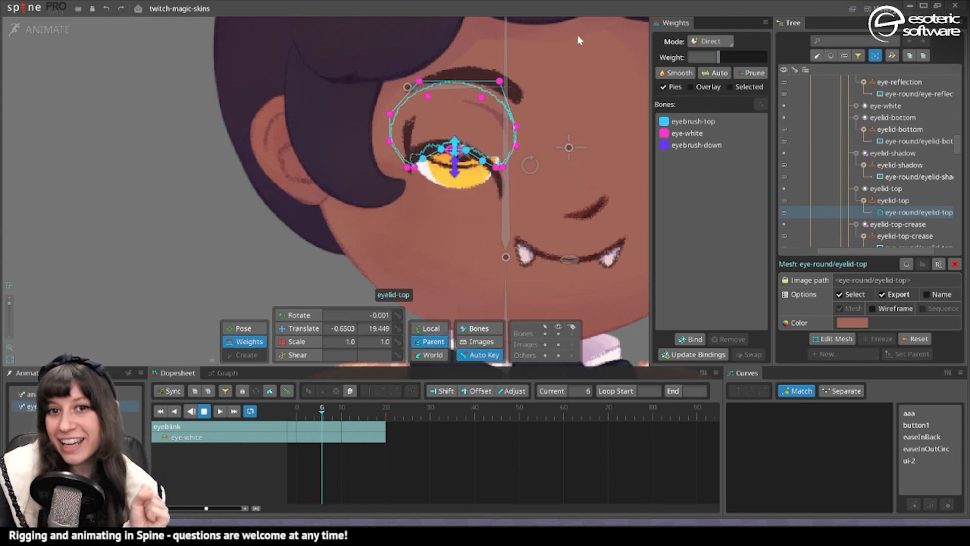
{"action": "left_click", "coordinate": [41, 29]}
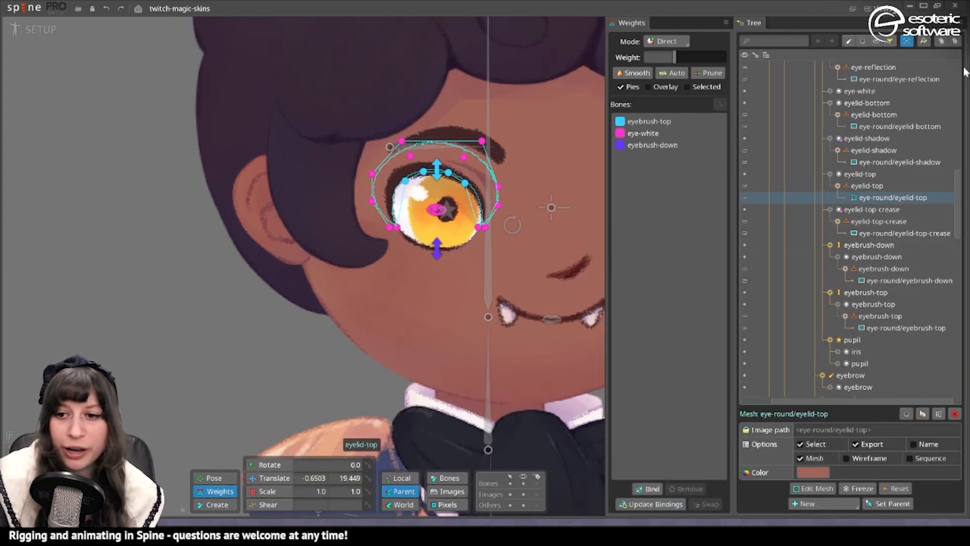
{"action": "left_click", "coordinate": [874, 8]}
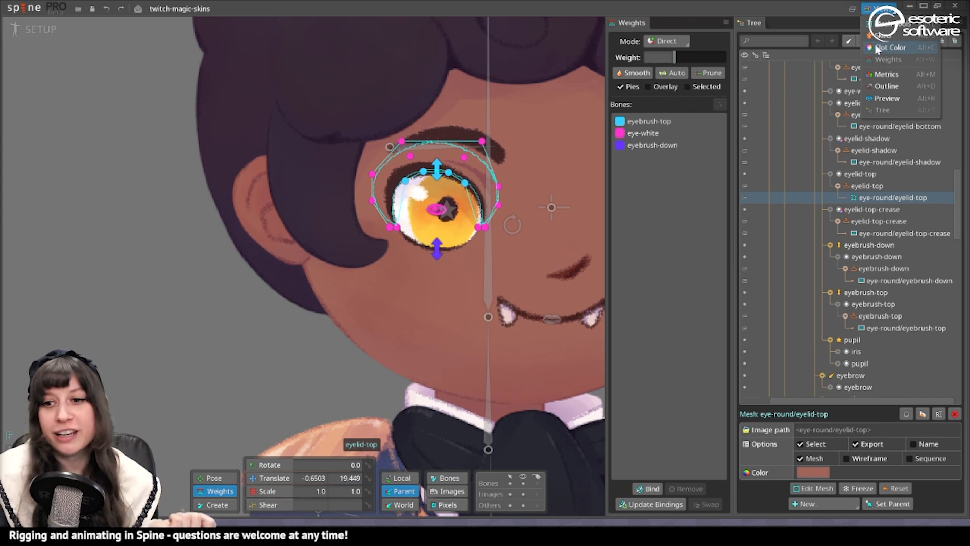
{"action": "left_click", "coordinate": [882, 35]}
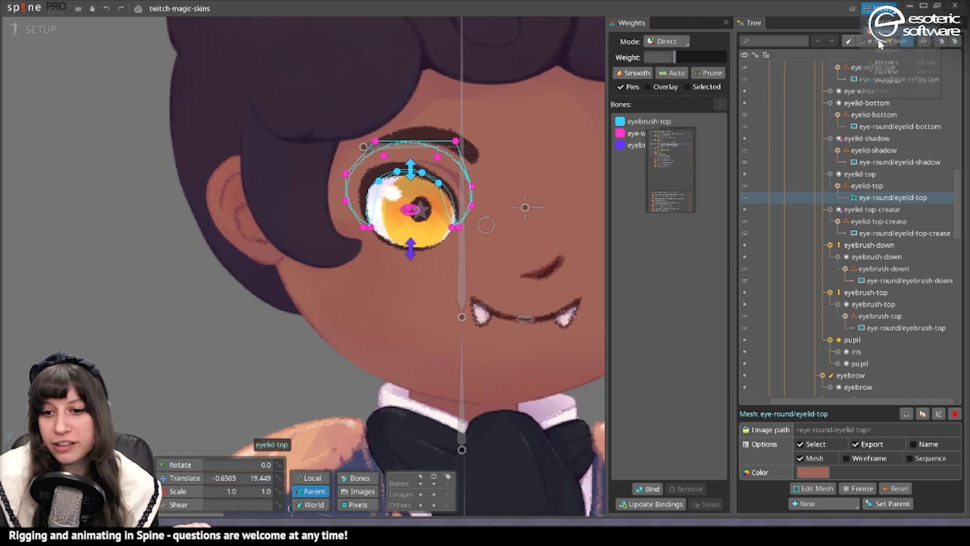
- Compare the eyelid-top attachment in the eye-round and eye-round-a skins by switching between them
{"action": "left_click", "coordinate": [548, 104]}
{"action": "left_click", "coordinate": [548, 119]}
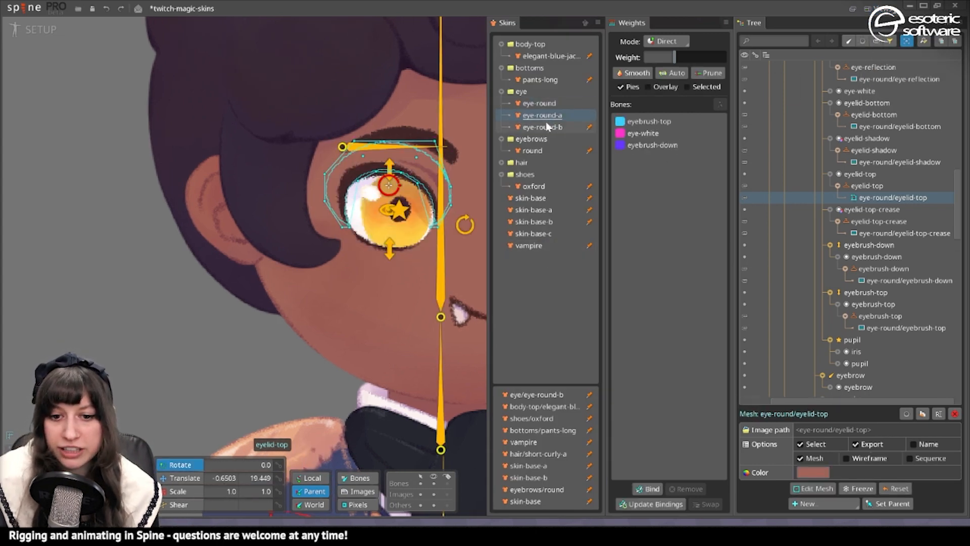
{"action": "left_click", "coordinate": [552, 104]}
{"action": "left_click", "coordinate": [551, 116]}
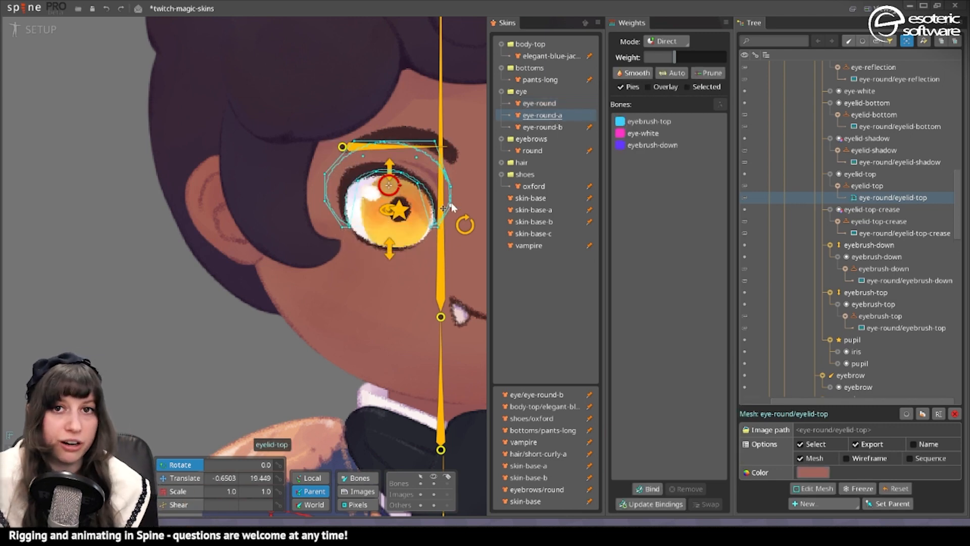
{"action": "left_click", "coordinate": [529, 107]}
{"action": "left_click", "coordinate": [526, 117]}
- Show the options for creating a new item from the eyelid-top mesh, and activate the eye-round skin
{"action": "left_click_drag", "start_coordinate": [461, 223], "coordinate": [445, 244]}
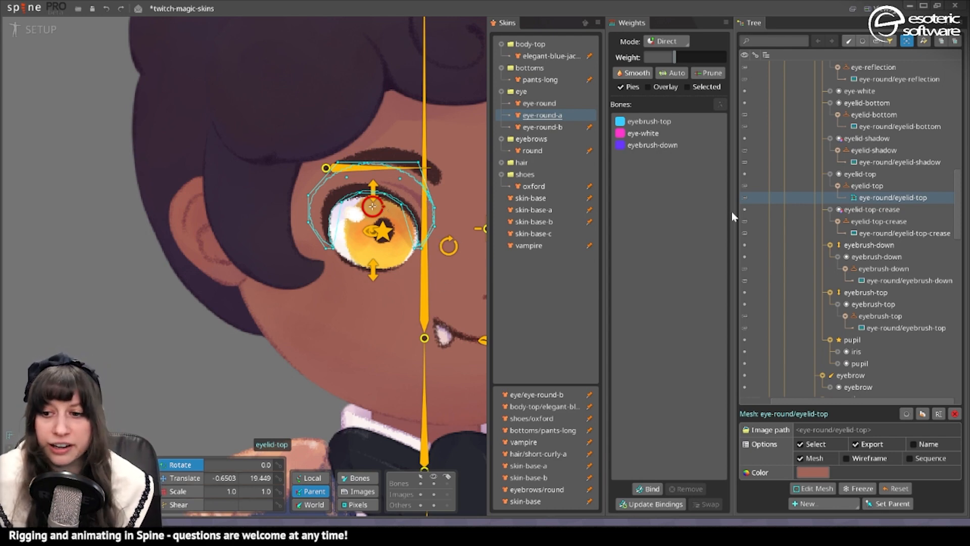
{"action": "left_click", "coordinate": [813, 503]}
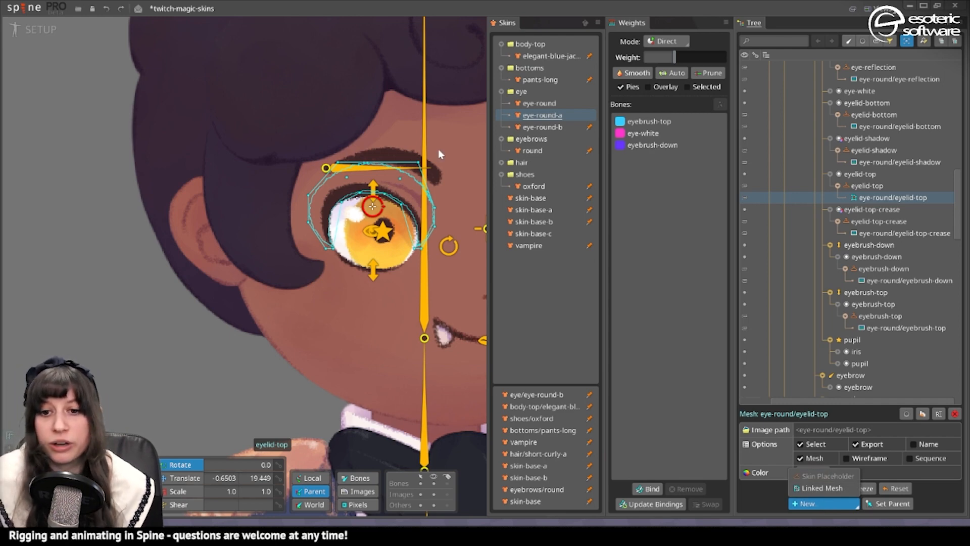
{"action": "left_click", "coordinate": [546, 106]}
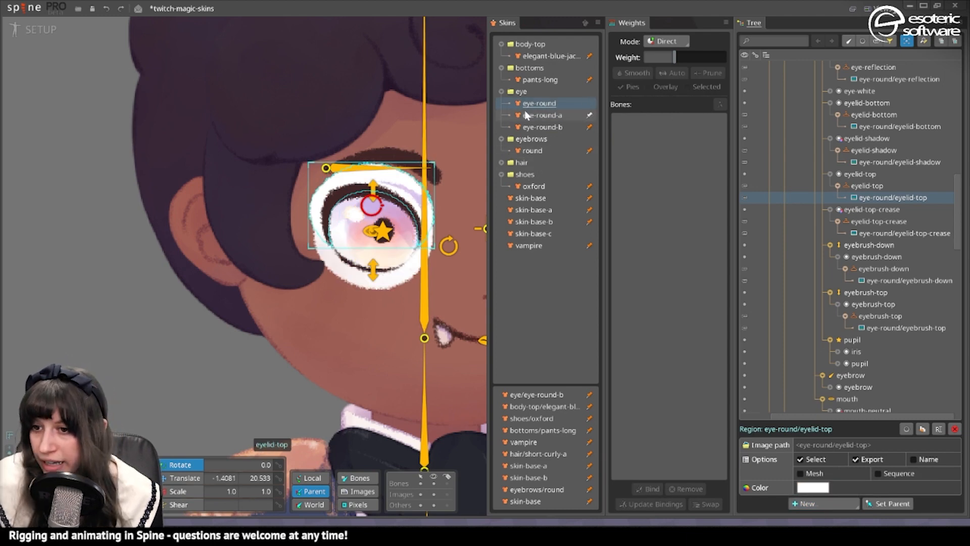
- Show all skin attachments in the tree and move the eyelid-top mesh from the eye-round-a skin to the eye-round skin
{"action": "left_click", "coordinate": [946, 22]}
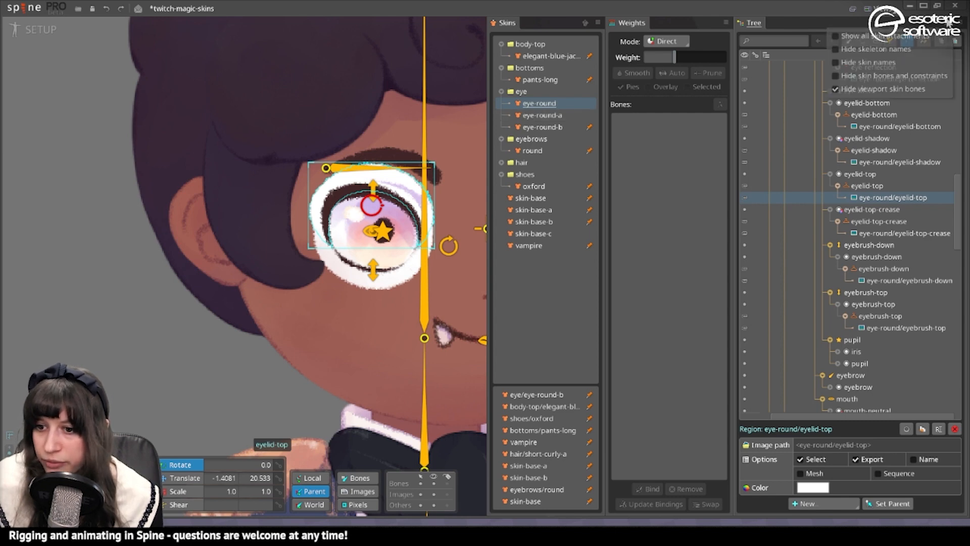
{"action": "left_click", "coordinate": [850, 34]}
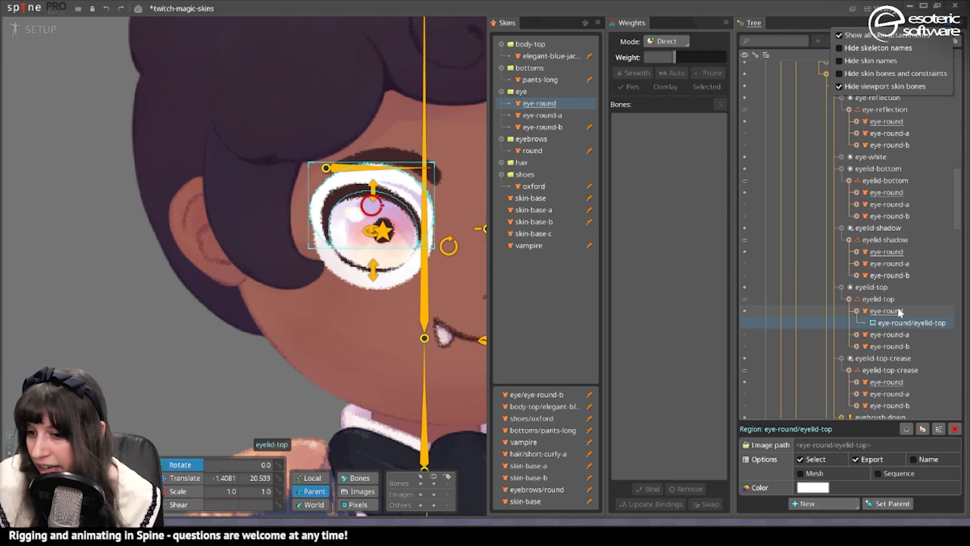
{"action": "left_click", "coordinate": [856, 335]}
{"action": "left_click", "coordinate": [910, 346]}
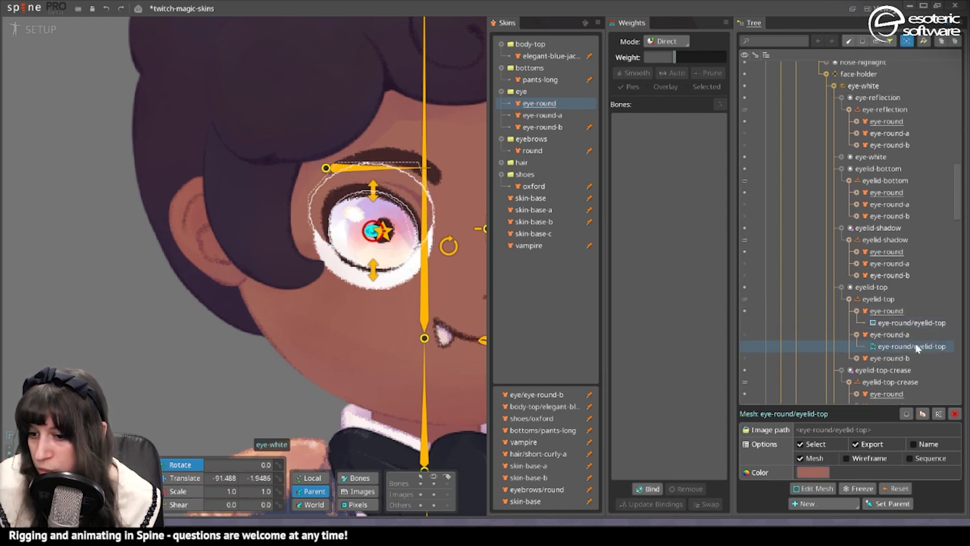
{"action": "left_click_drag", "start_coordinate": [915, 349], "coordinate": [878, 311]}
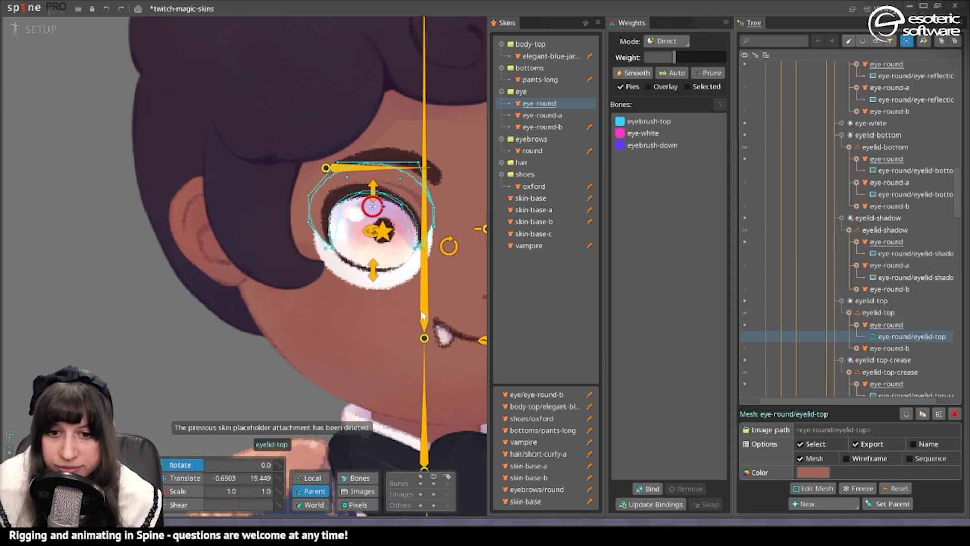
- Unpin the skin-base-a and skin-base-b skins and activate the eye-round skin
{"action": "left_click", "coordinate": [588, 467]}
{"action": "left_click", "coordinate": [589, 477]}
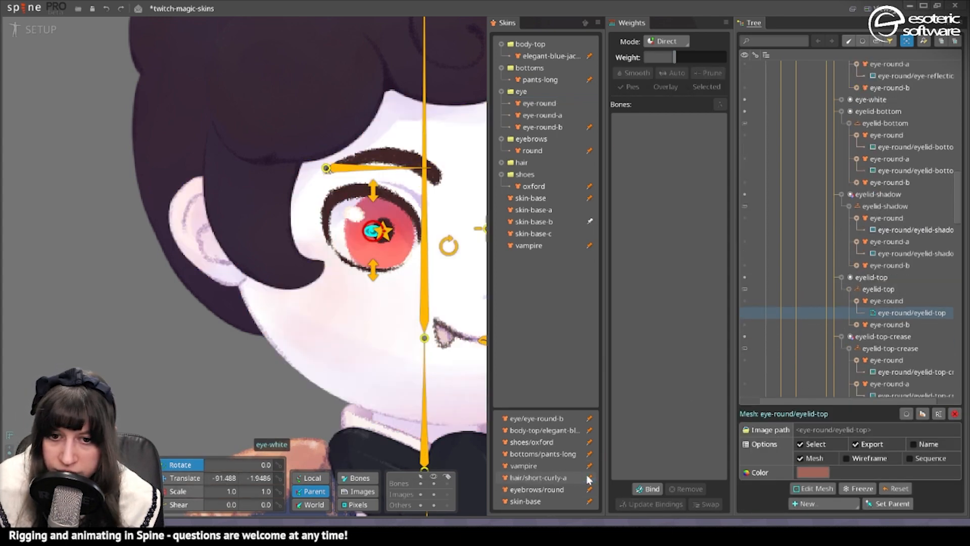
{"action": "left_click_drag", "start_coordinate": [361, 275], "coordinate": [386, 240]}
{"action": "left_click", "coordinate": [542, 101]}
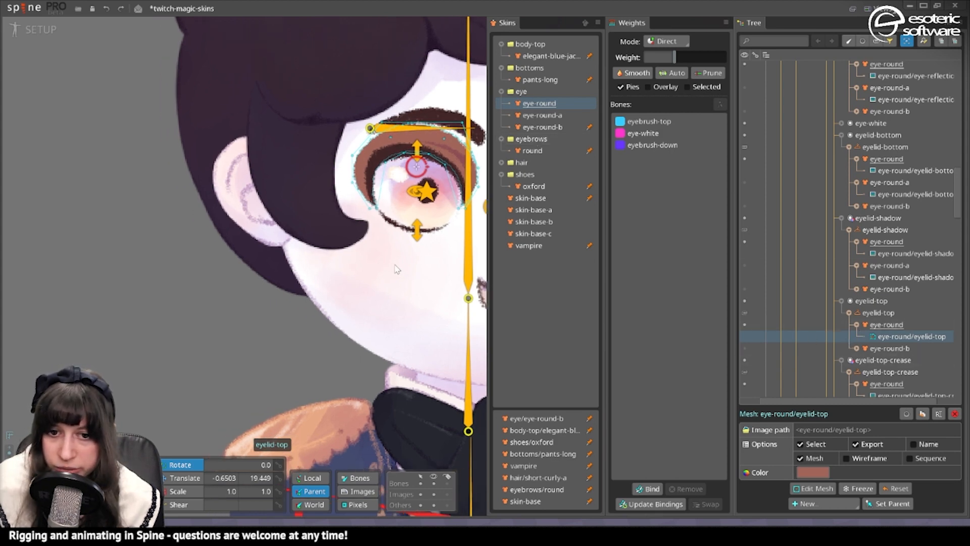
- Create a linked mesh from the eyelid-top mesh and place it in the eyelid-top placeholder of the eye-round-b skin
{"action": "left_click", "coordinate": [807, 504]}
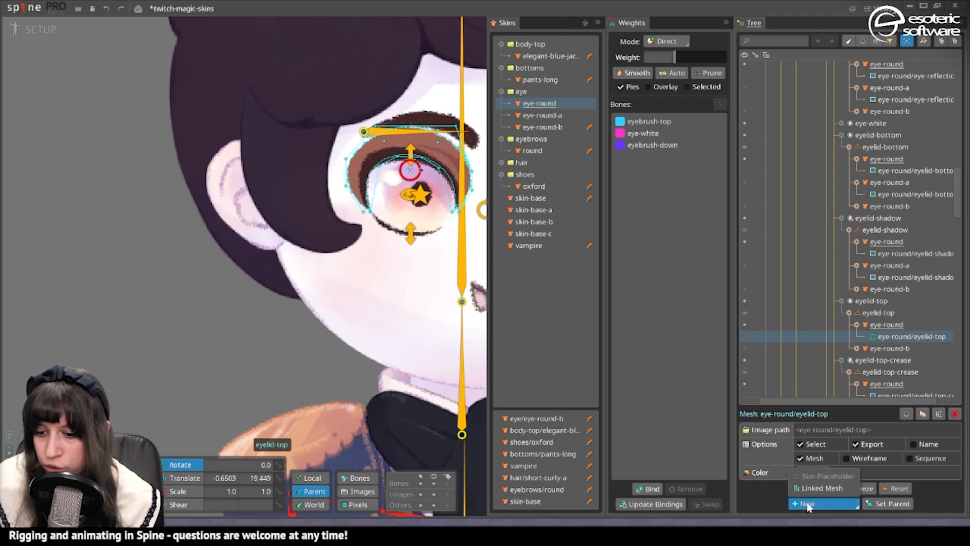
{"action": "left_click", "coordinate": [820, 488]}
{"action": "left_click_drag", "start_coordinate": [904, 348], "coordinate": [875, 323]}
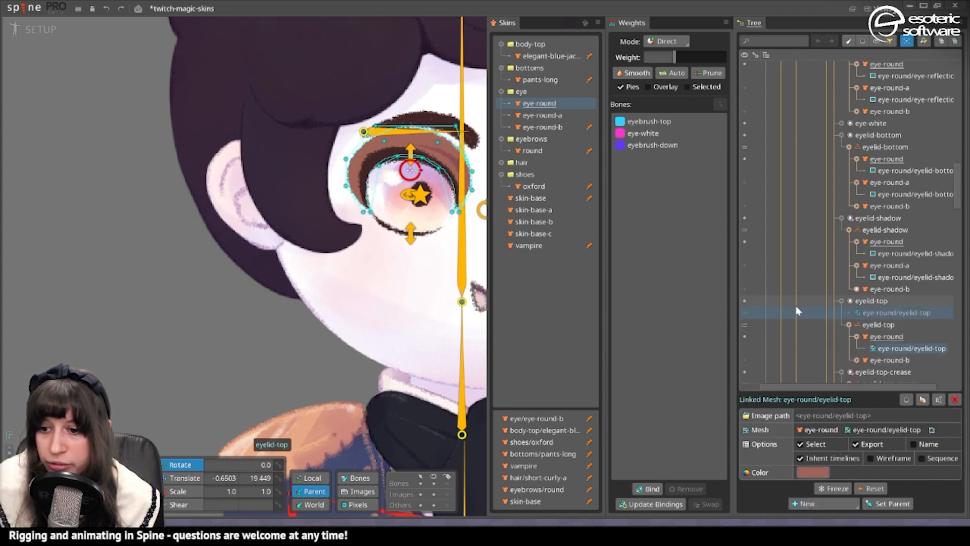
{"action": "mouse_move", "coordinate": [876, 314]}
{"action": "left_mouse_down"}
{"action": "mouse_move", "coordinate": [865, 358]}
{"action": "mouse_move", "coordinate": [865, 313]}
{"action": "left_mouse_up"}
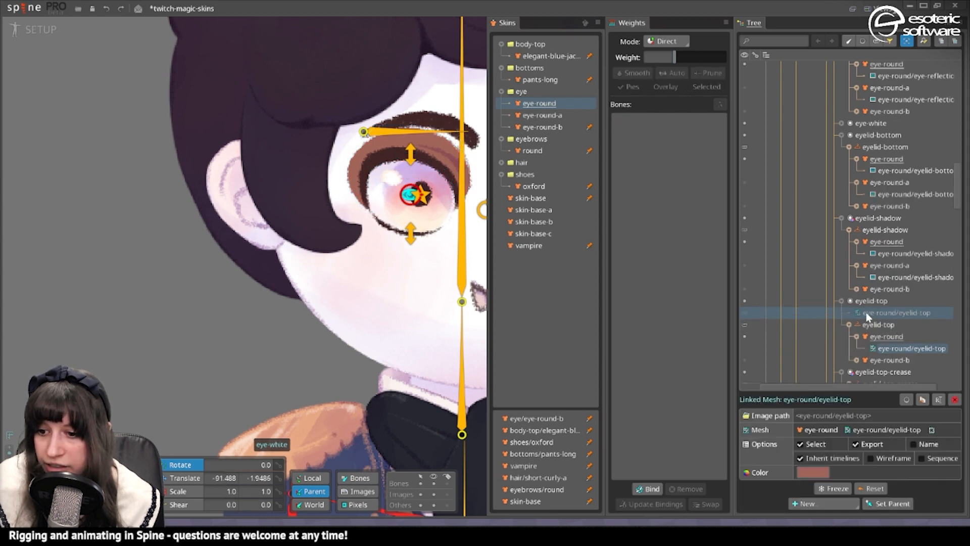
{"action": "left_click", "coordinate": [743, 360]}
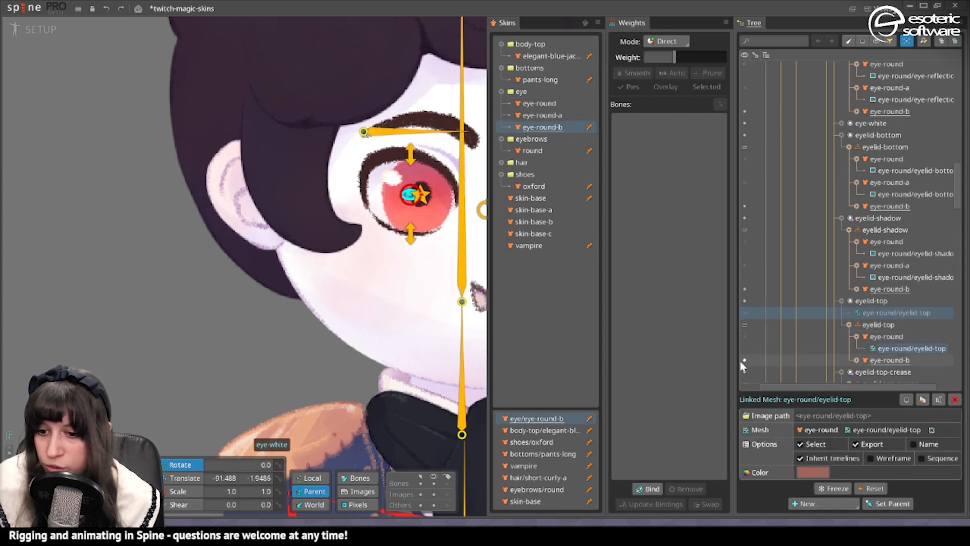
{"action": "left_click_drag", "start_coordinate": [912, 313], "coordinate": [872, 326]}
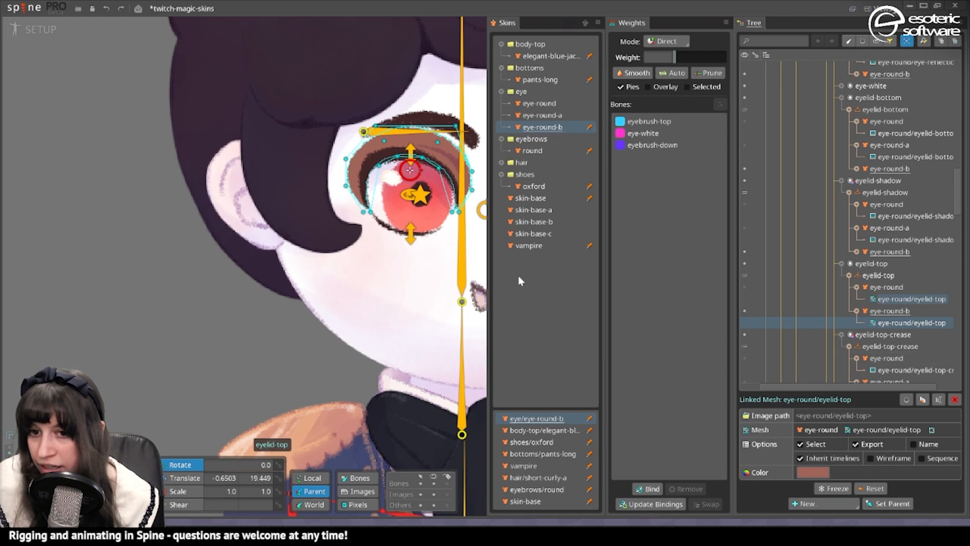
- Make another linked eyelid-top mesh and place it in the eyelid-top placeholder of the eye-round-a skin
{"action": "left_click", "coordinate": [540, 116]}
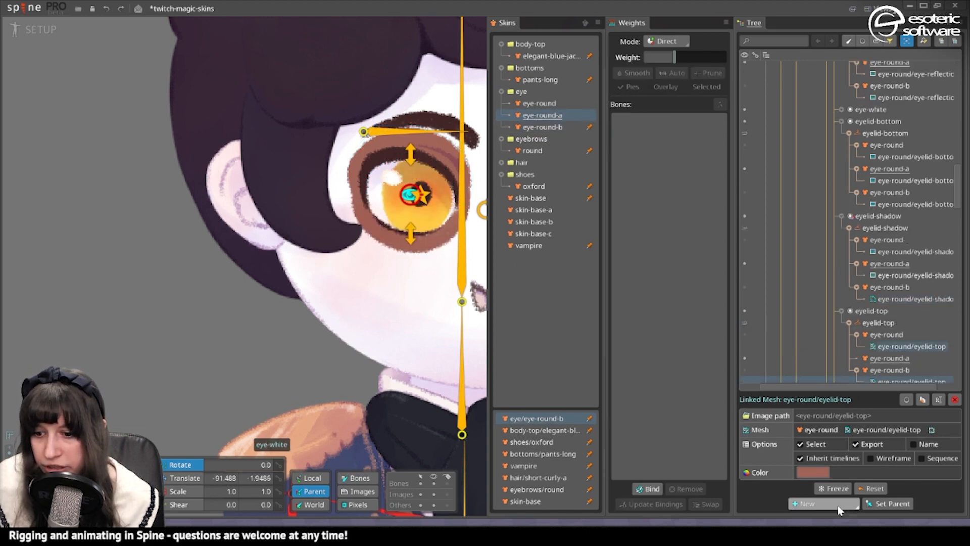
{"action": "left_click", "coordinate": [922, 400]}
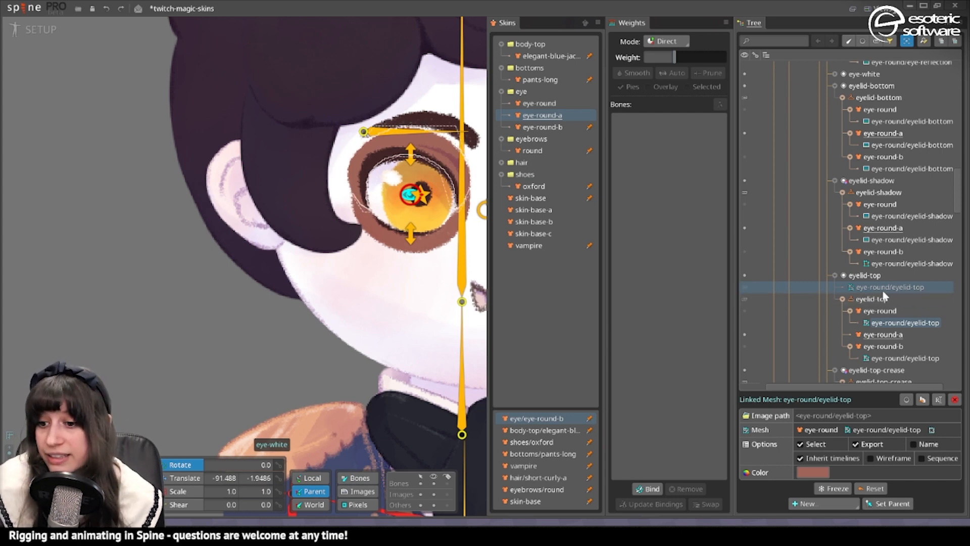
{"action": "left_click_drag", "start_coordinate": [882, 289], "coordinate": [894, 334]}
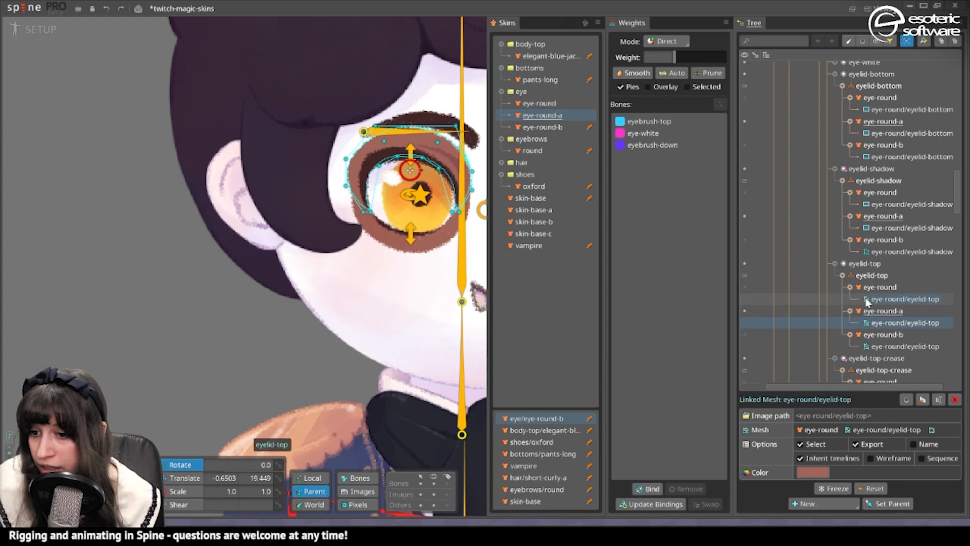
- Set the attachment colour of the source eyelid-top mesh in the eye-round skin to white
{"action": "left_click", "coordinate": [899, 299]}
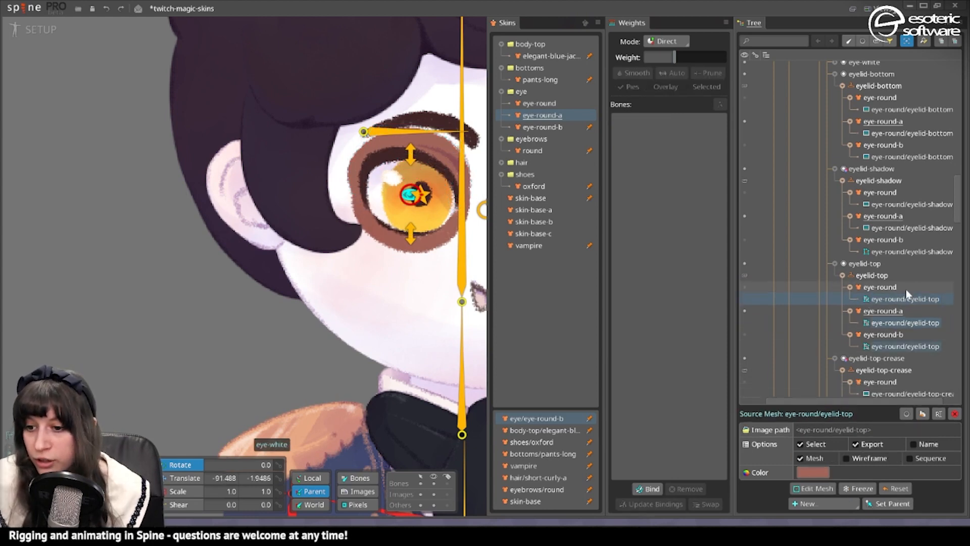
{"action": "left_click", "coordinate": [812, 472]}
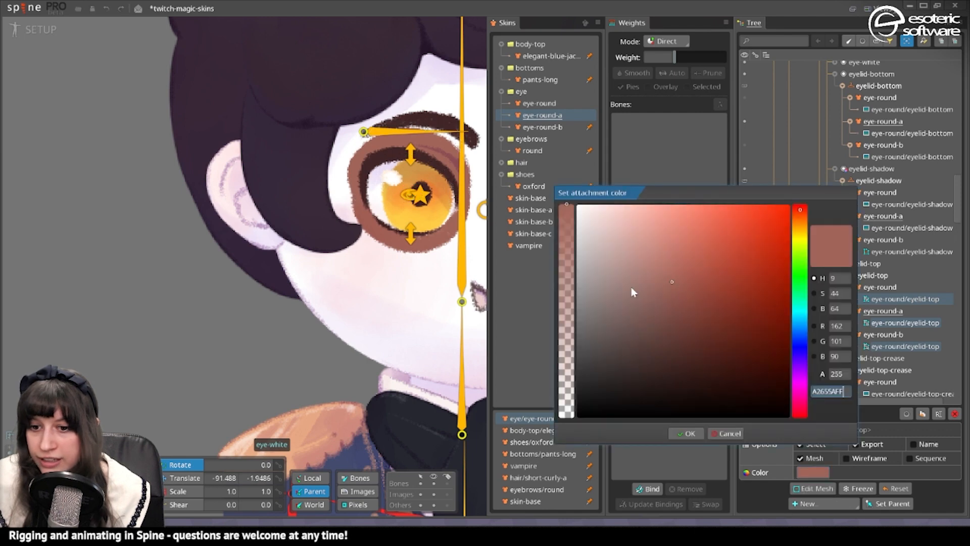
{"action": "left_click_drag", "start_coordinate": [631, 287], "coordinate": [512, 166]}
{"action": "left_click", "coordinate": [686, 434]}
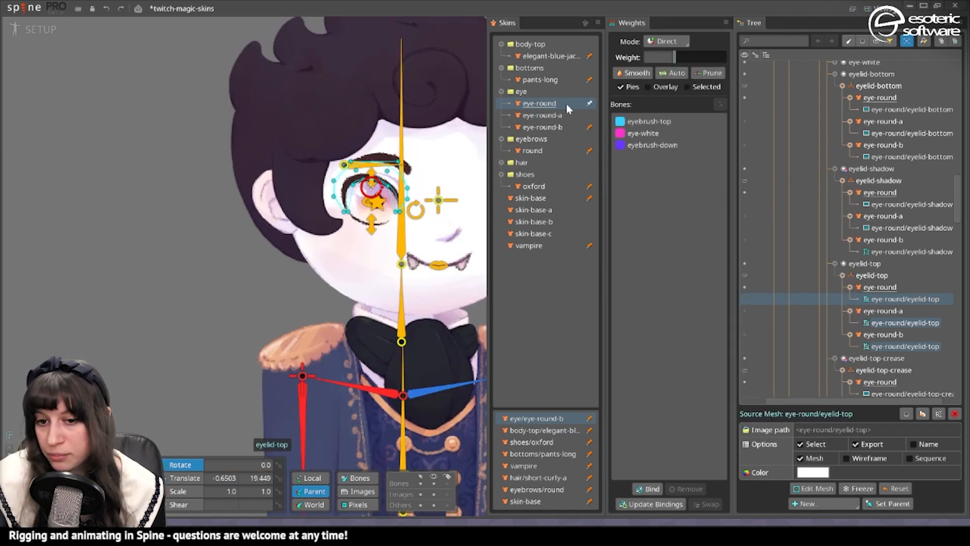
- Compare the linked eyelid-top meshes by switching between the eye-round-a and eye-round-b skins
{"action": "left_click", "coordinate": [560, 117]}
{"action": "left_click", "coordinate": [558, 128]}
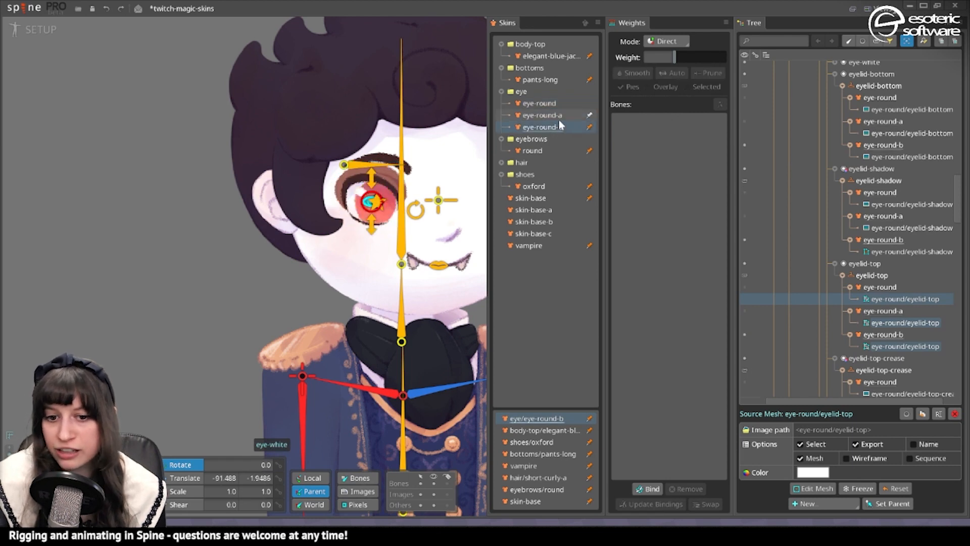
{"action": "left_click", "coordinate": [559, 117]}
{"action": "left_click", "coordinate": [559, 128]}
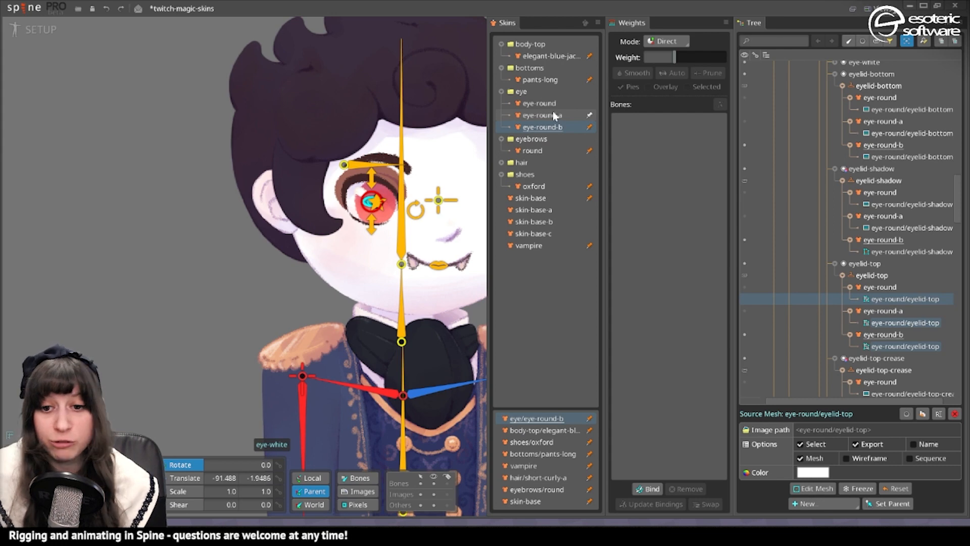
{"action": "left_click", "coordinate": [548, 119]}
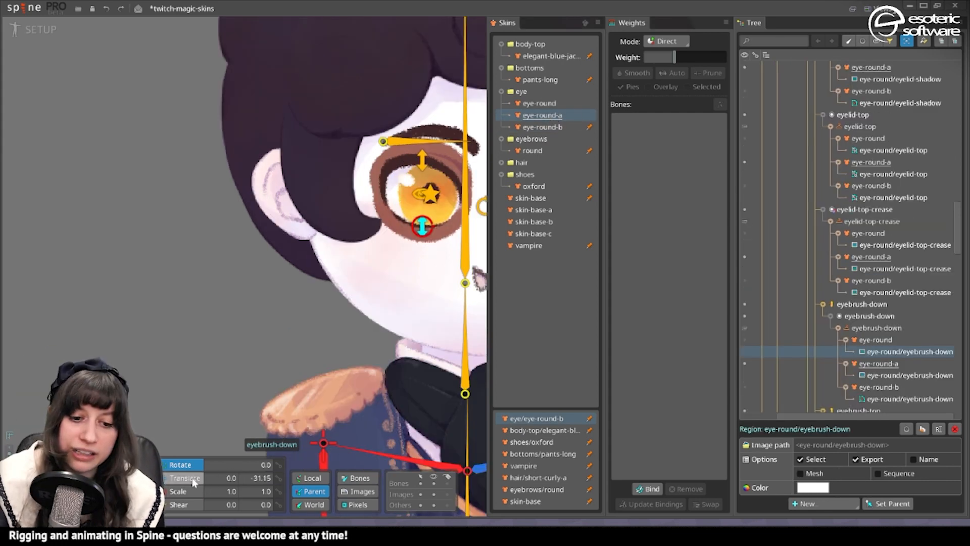
- Activate the Translate tool and create a linked mesh from the eyebrush-top-side mesh of the eye-round-b skin
{"action": "left_click", "coordinate": [193, 479]}
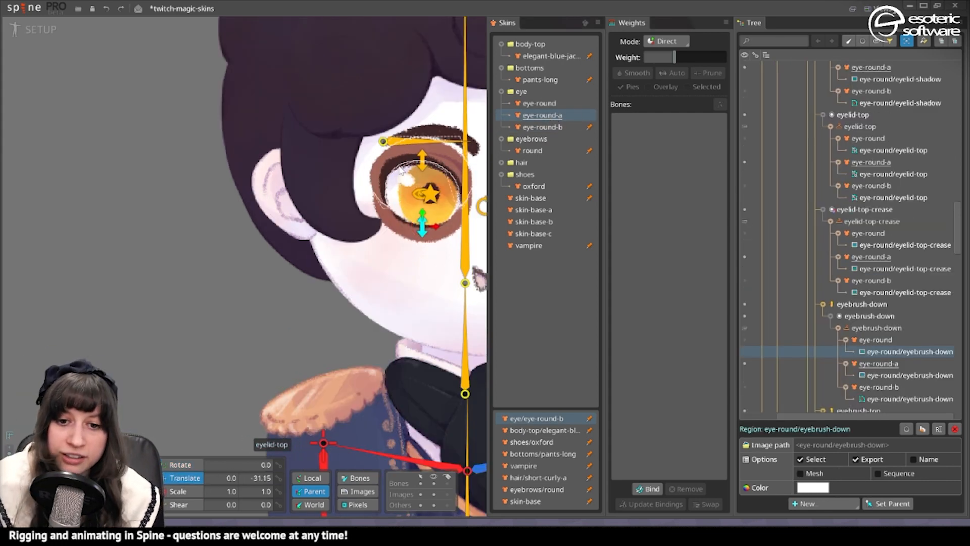
{"action": "left_click", "coordinate": [412, 188]}
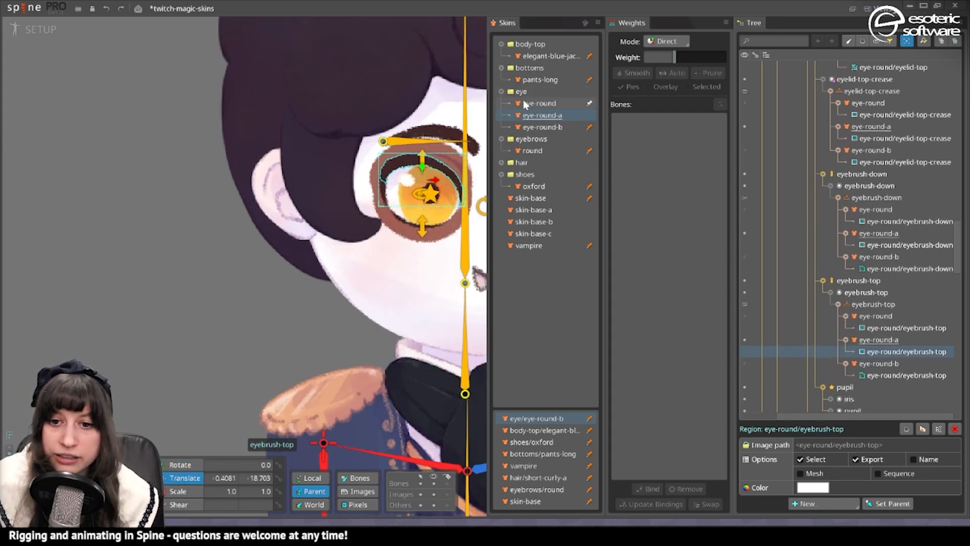
{"action": "left_click", "coordinate": [863, 181]}
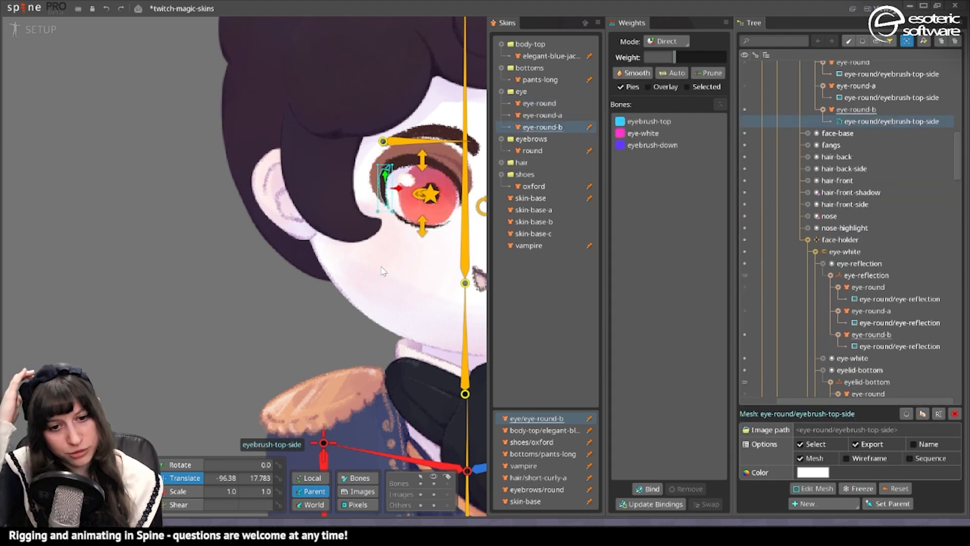
{"action": "left_click", "coordinate": [824, 503]}
{"action": "left_click", "coordinate": [829, 489]}
{"action": "left_click", "coordinate": [859, 324]}
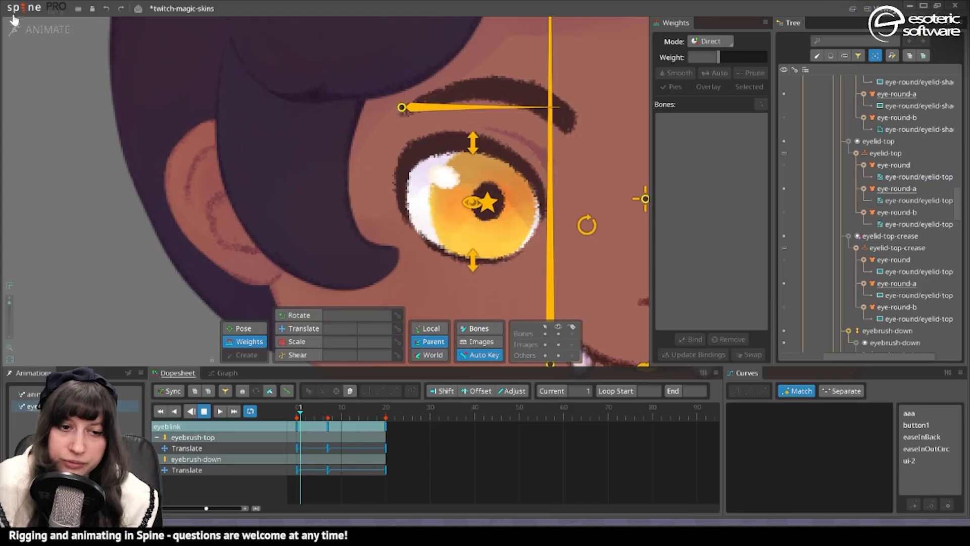
- Return to setup mode and select the linked eyelid-top mesh of the eye-round-a skin with the Translate tool active
{"action": "left_click", "coordinate": [13, 22]}
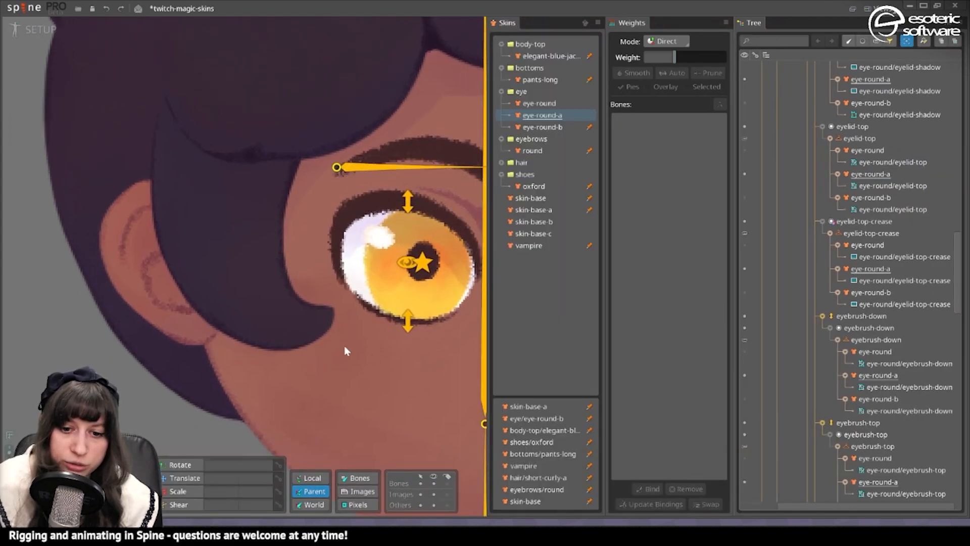
{"action": "left_click", "coordinate": [182, 479]}
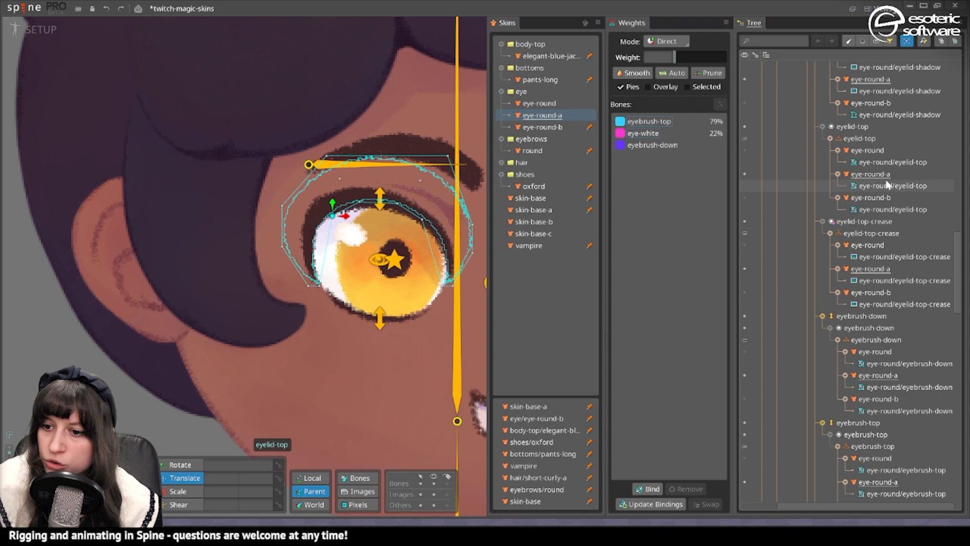
{"action": "left_click", "coordinate": [887, 185]}
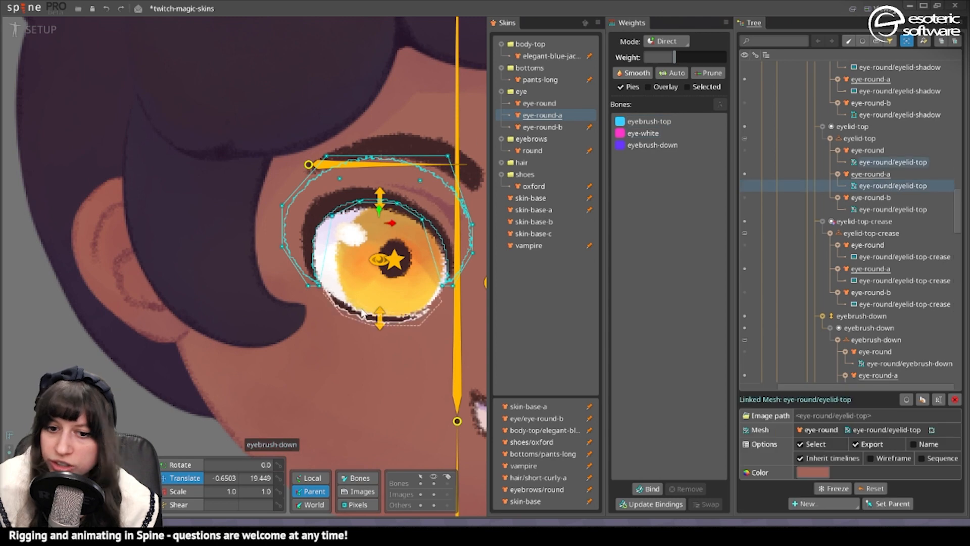
- Convert the eyelid-bottom attachment of the eye-round-a skin to a mesh and trace its outline
{"action": "left_click", "coordinate": [356, 336]}
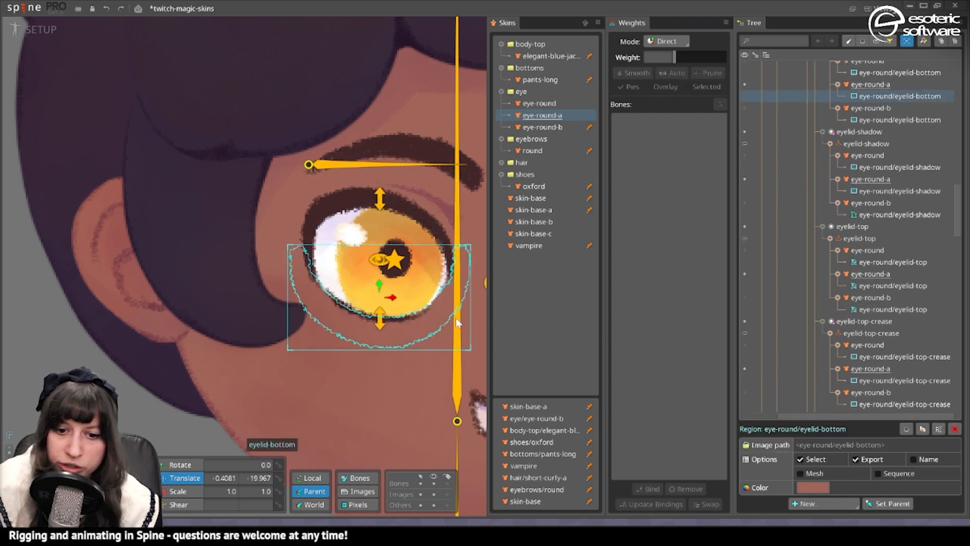
{"action": "left_click", "coordinate": [800, 473]}
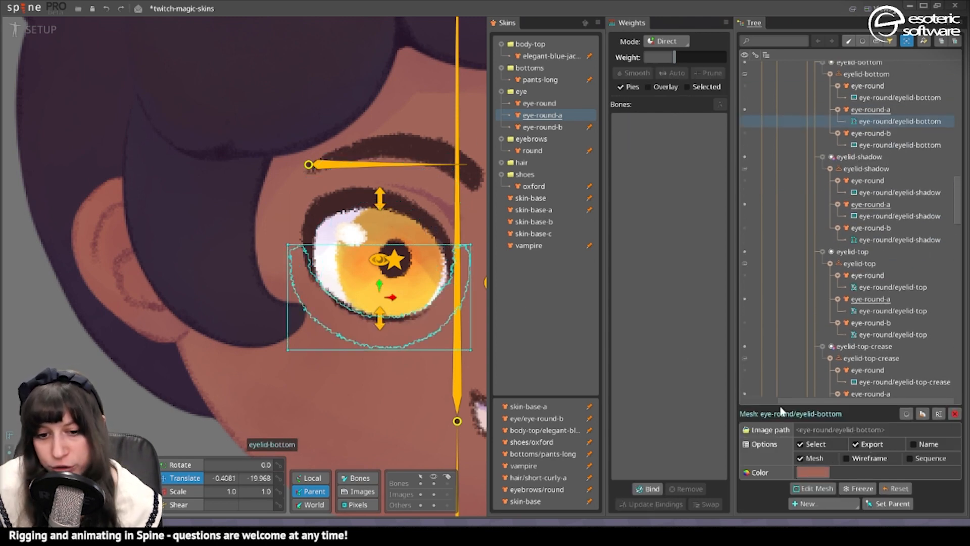
{"action": "left_click", "coordinate": [814, 488]}
{"action": "left_click", "coordinate": [322, 478]}
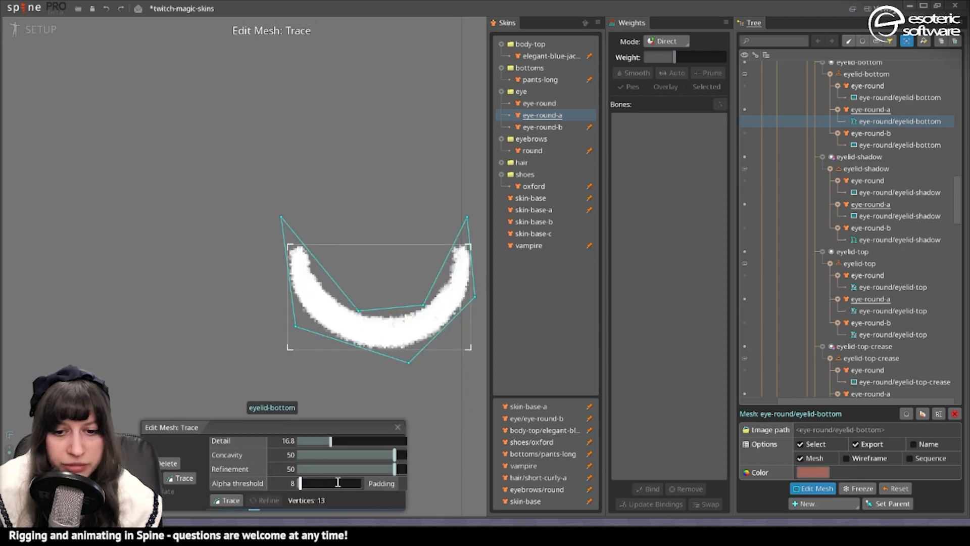
{"action": "left_click", "coordinate": [404, 500]}
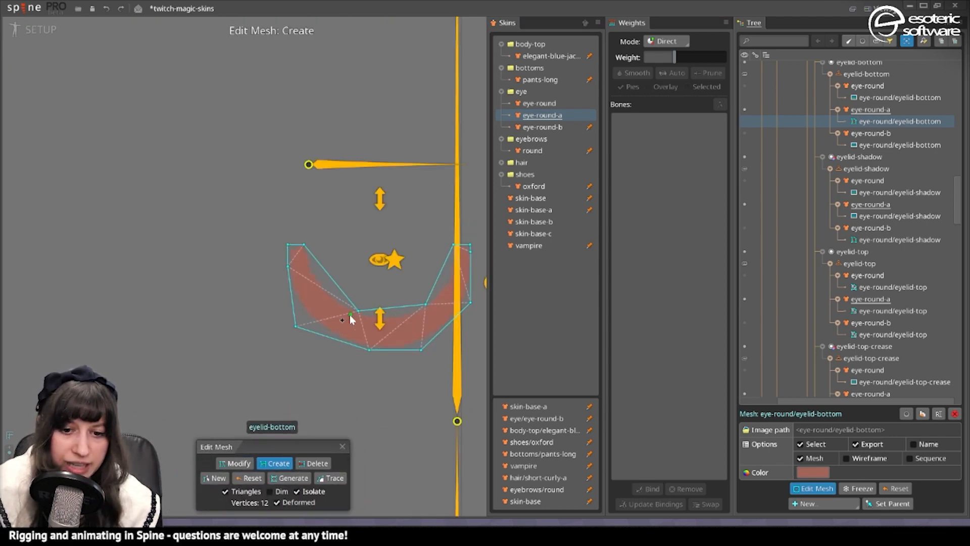
- Move the inner and lower vertices of the eye-round-a eyelid-bottom mesh so they spread evenly around the curved lid
{"action": "left_click", "coordinate": [231, 469]}
{"action": "left_click_drag", "start_coordinate": [357, 307], "coordinate": [335, 298]}
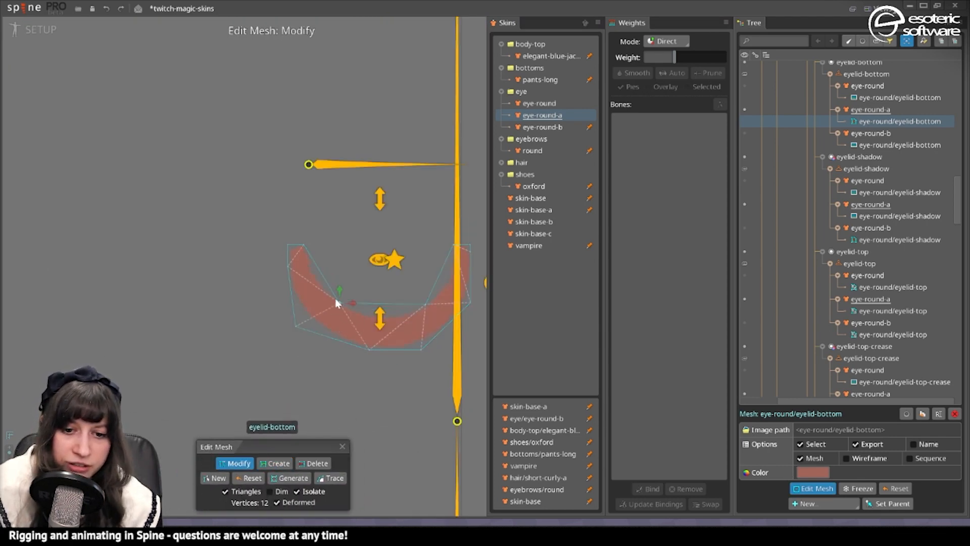
{"action": "left_click_drag", "start_coordinate": [368, 350], "coordinate": [341, 350]}
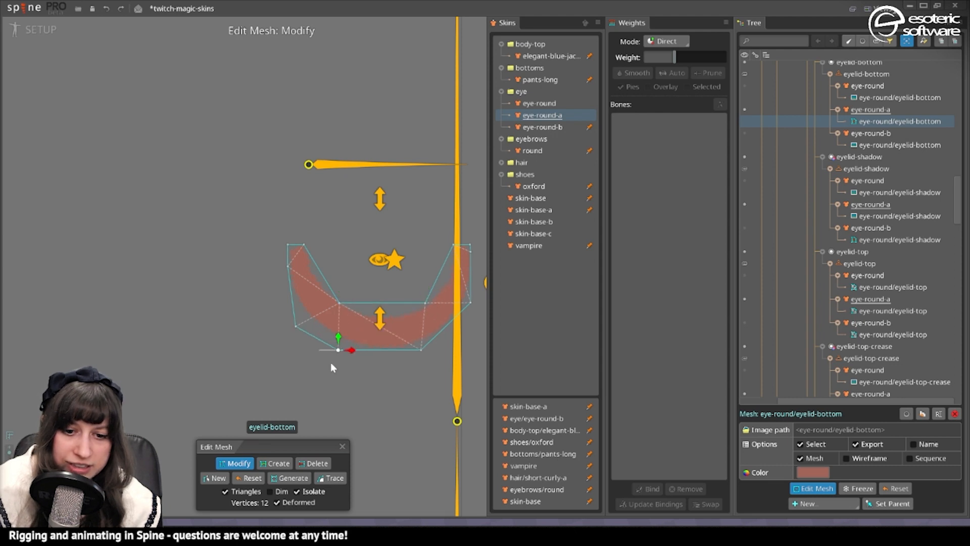
{"action": "left_click_drag", "start_coordinate": [421, 350], "coordinate": [427, 350]}
- Add four vertices along the inner and lower edges of the eyelid-bottom mesh, fit them to the curve, and finish mesh editing
{"action": "left_click", "coordinate": [284, 461]}
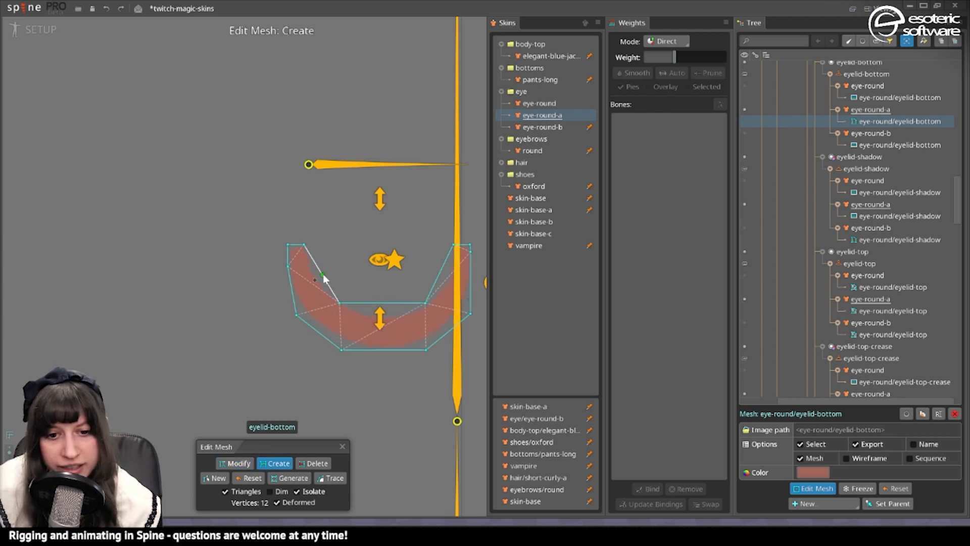
{"action": "left_click", "coordinate": [440, 273]}
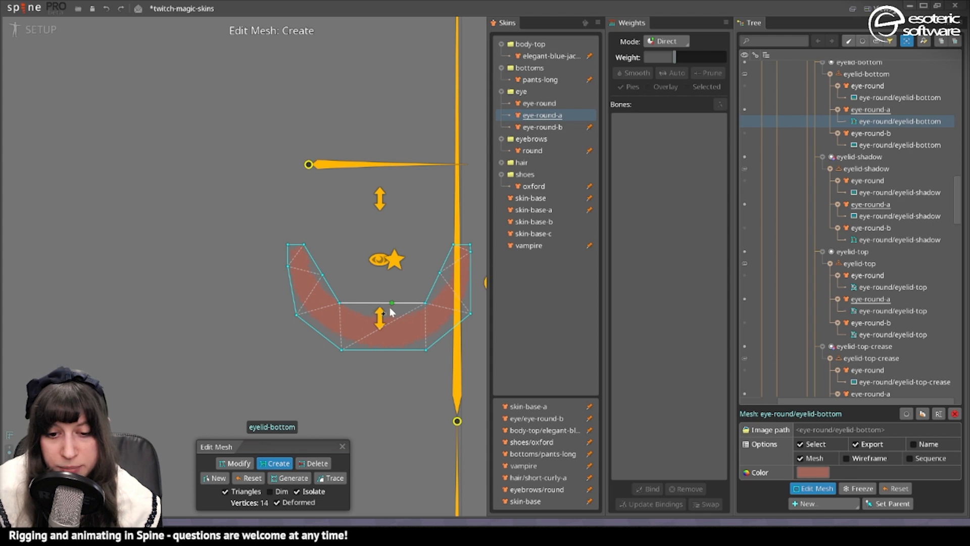
{"action": "left_click", "coordinate": [380, 304]}
{"action": "left_click", "coordinate": [379, 349]}
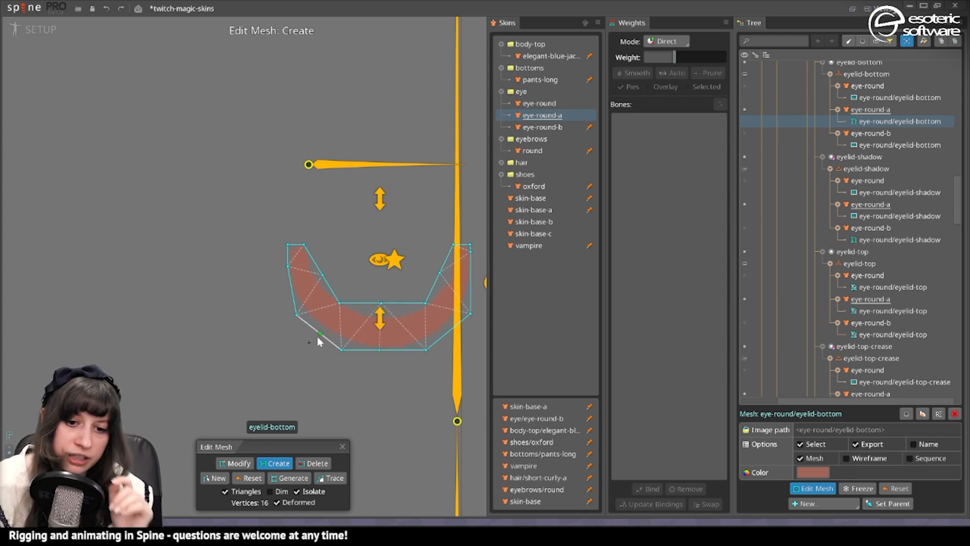
{"action": "left_click", "coordinate": [236, 462]}
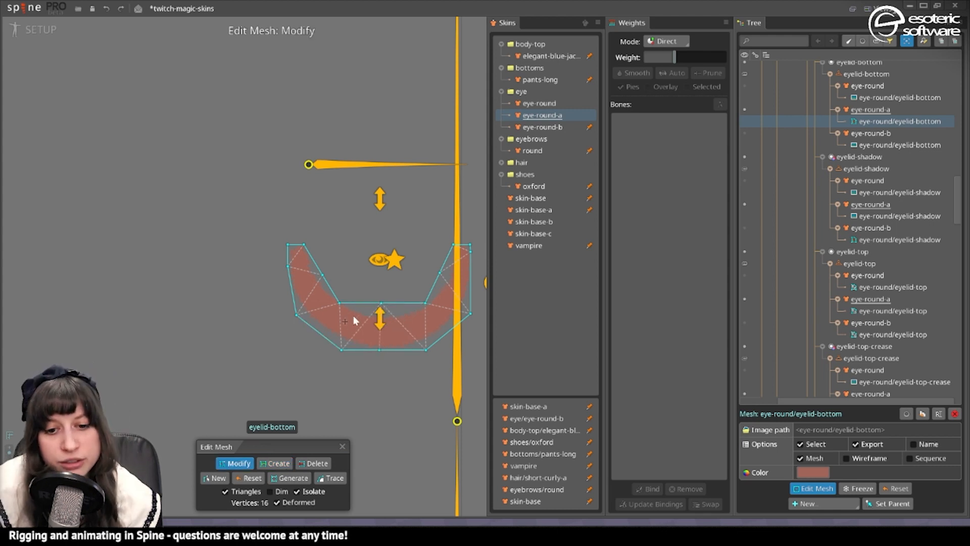
{"action": "key", "text": "Escape"}
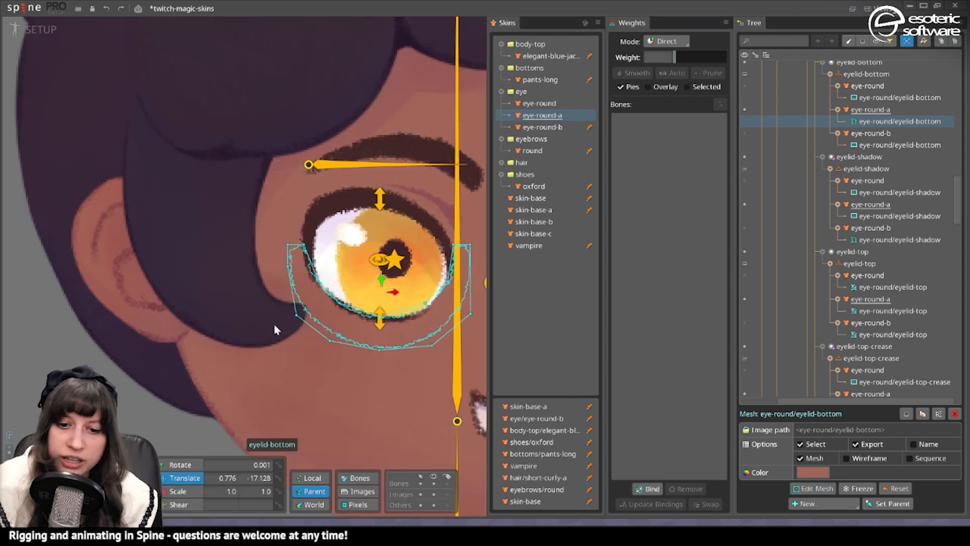
- Bind the eyelid-bottom mesh to the eyebrush-down and eye-white bones
{"action": "left_click", "coordinate": [653, 489]}
{"action": "left_click", "coordinate": [380, 319]}
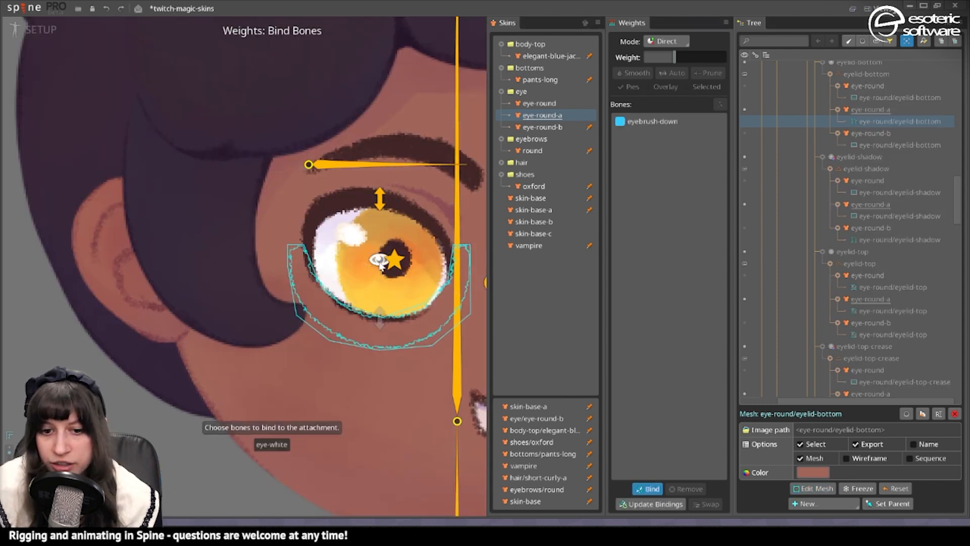
{"action": "left_click", "coordinate": [379, 260]}
{"action": "left_click", "coordinate": [648, 489]}
- In animate mode with the eyeblink animation, weight the upper corner vertices of the eyelid-bottom mesh 100% to eye-white
{"action": "left_click", "coordinate": [31, 33]}
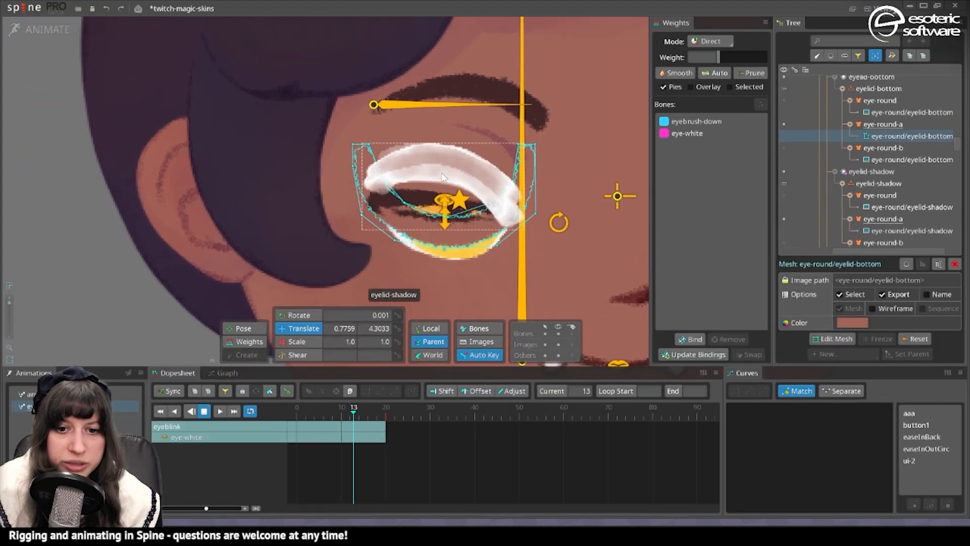
{"action": "left_click", "coordinate": [249, 342]}
{"action": "scroll", "coordinate": [276, 101], "scroll_direction": "down", "scroll_amount": 2}
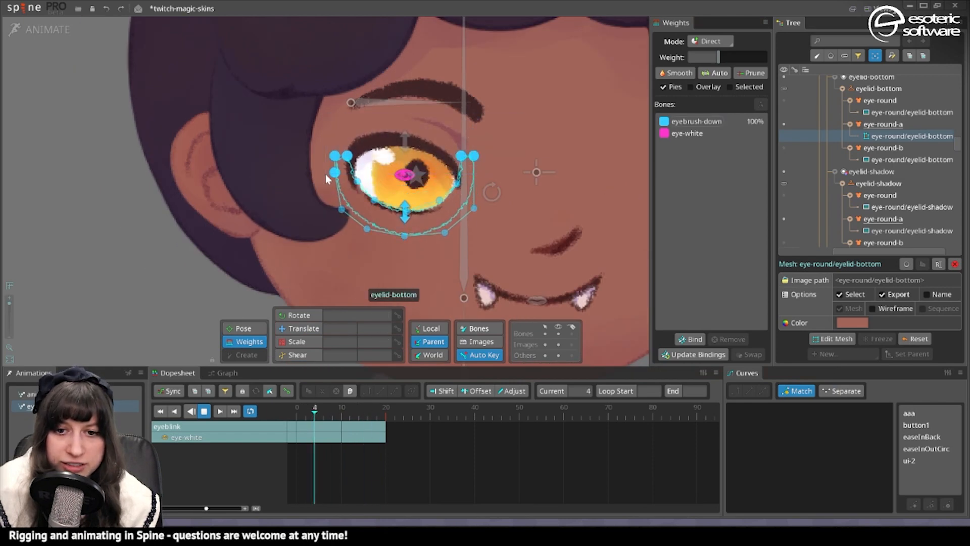
{"action": "left_click", "coordinate": [706, 130]}
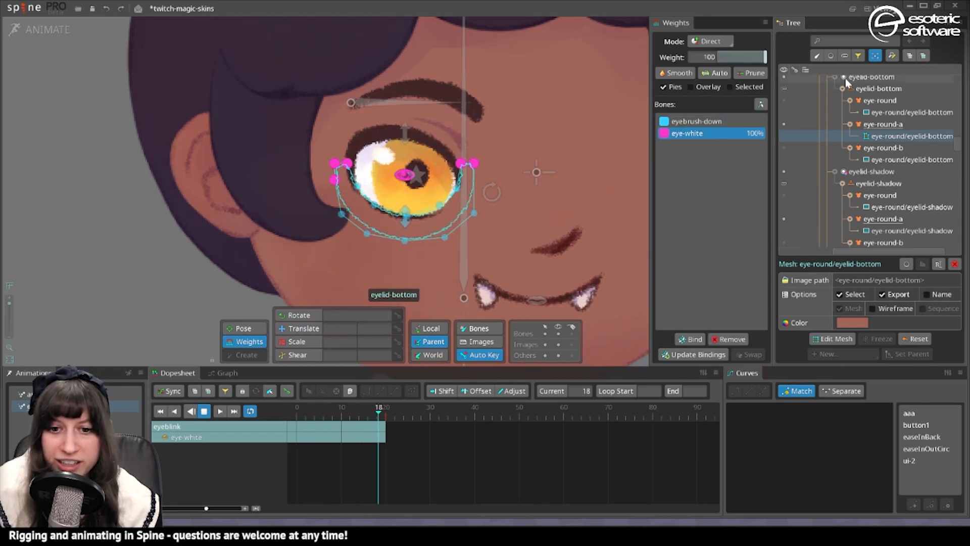
- At frame 7, raise the eye-white weight of the inner-edge side vertices and set the lowest eyelid-bottom vertices to 100% eye-white
{"action": "left_click_drag", "start_coordinate": [311, 415], "coordinate": [329, 423]}
{"action": "left_click", "coordinate": [357, 155]}
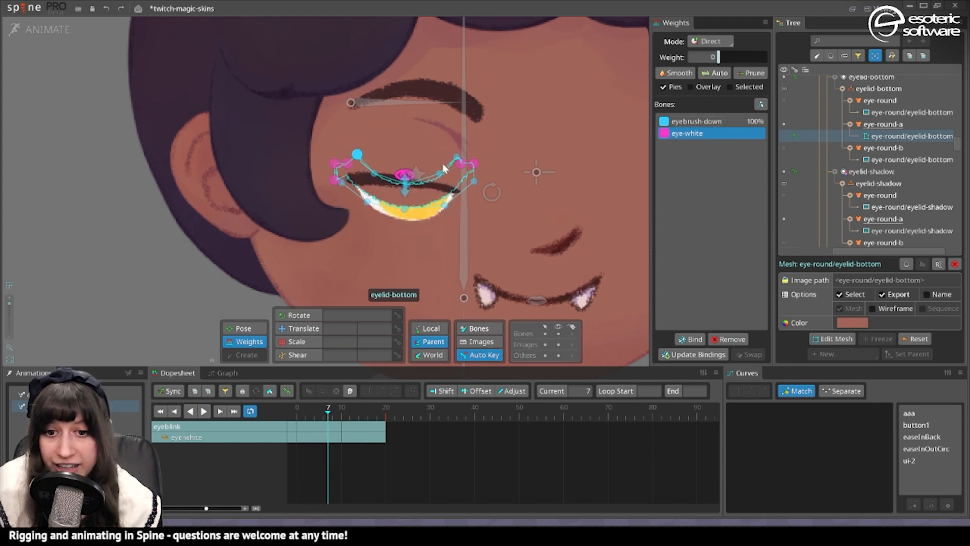
{"action": "left_click_drag", "start_coordinate": [726, 58], "coordinate": [734, 56]}
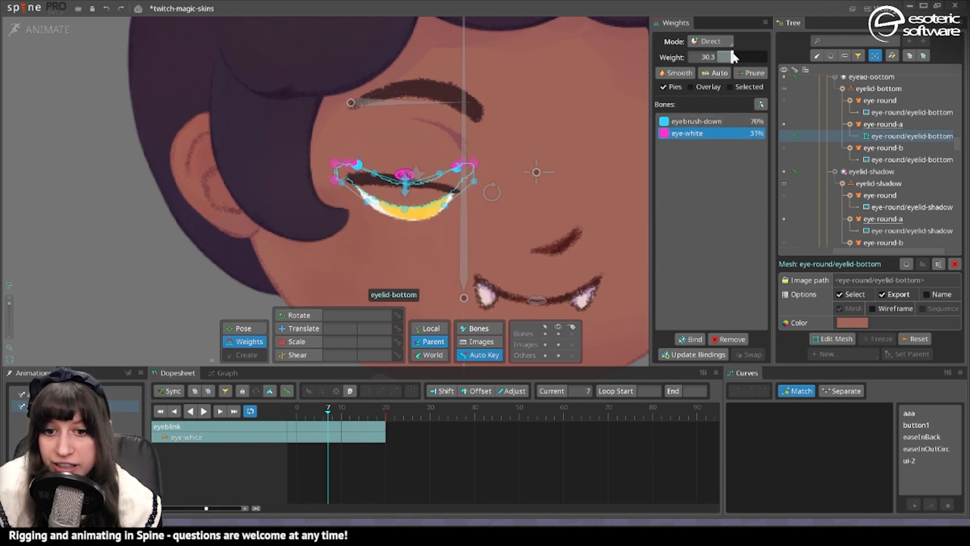
{"action": "left_click", "coordinate": [439, 174]}
{"action": "left_click_drag", "start_coordinate": [475, 223], "coordinate": [460, 33]}
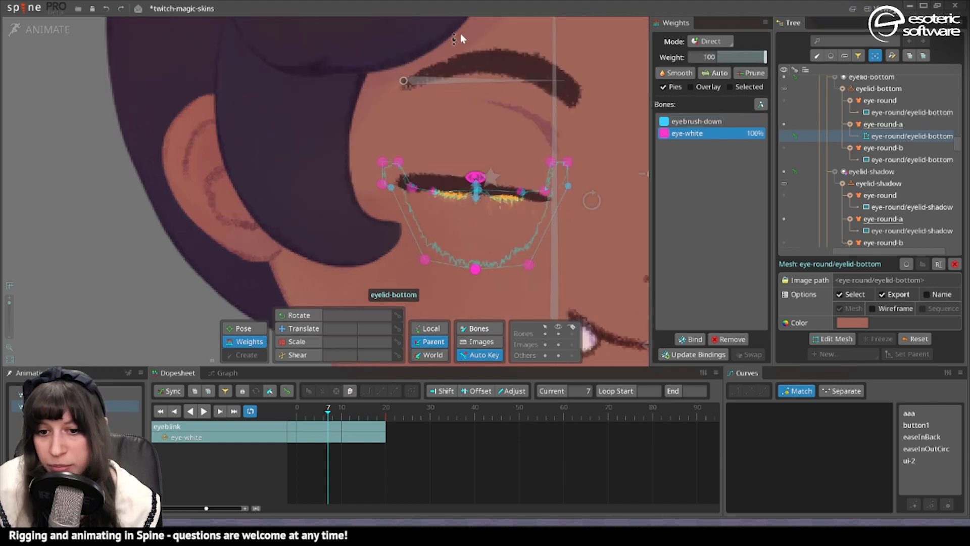
- Set the two outer side vertices of the eyelid-bottom mesh to 100% eye-white and play the eyeblink animation
{"action": "left_click", "coordinate": [568, 186]}
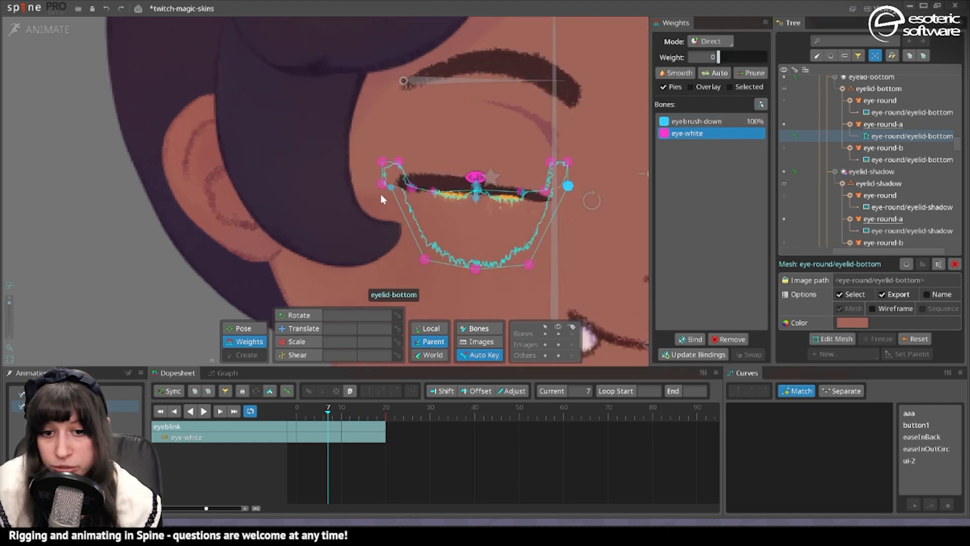
{"action": "left_click_drag", "start_coordinate": [718, 57], "coordinate": [768, 56]}
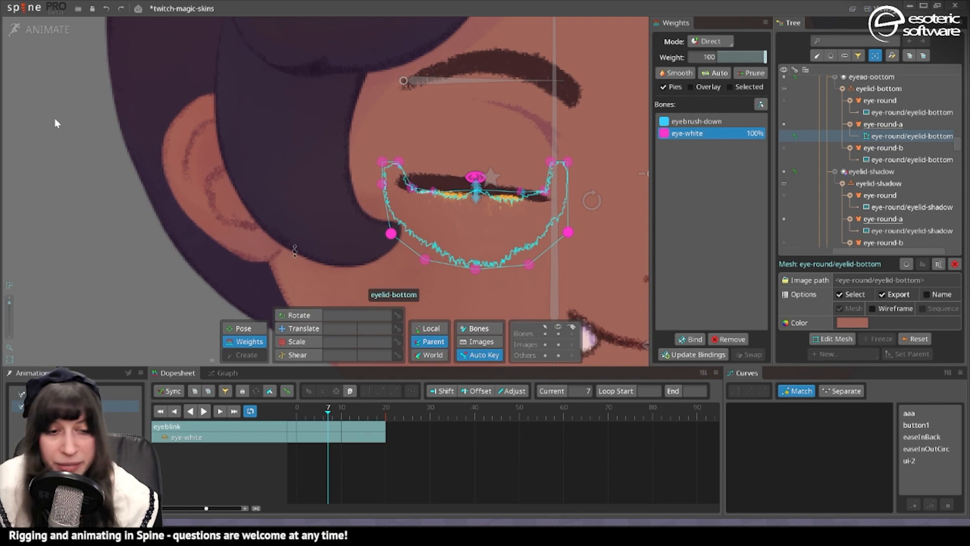
{"action": "key", "text": "space"}
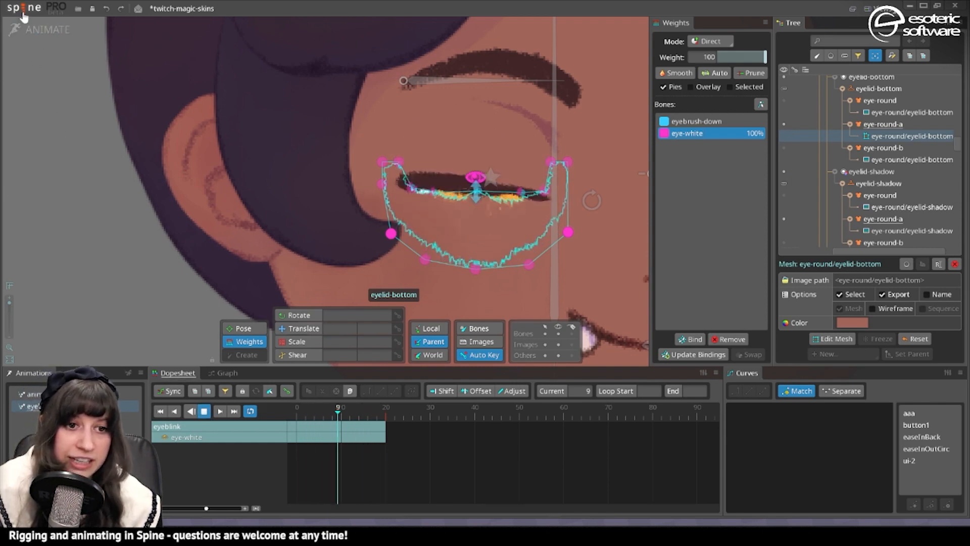
- Back in setup mode, add five interior vertices following the inner curve of the eyelid-bottom mesh and finish mesh editing
{"action": "left_click", "coordinate": [64, 35]}
{"action": "scroll", "coordinate": [389, 307], "scroll_direction": "up", "scroll_amount": 3}
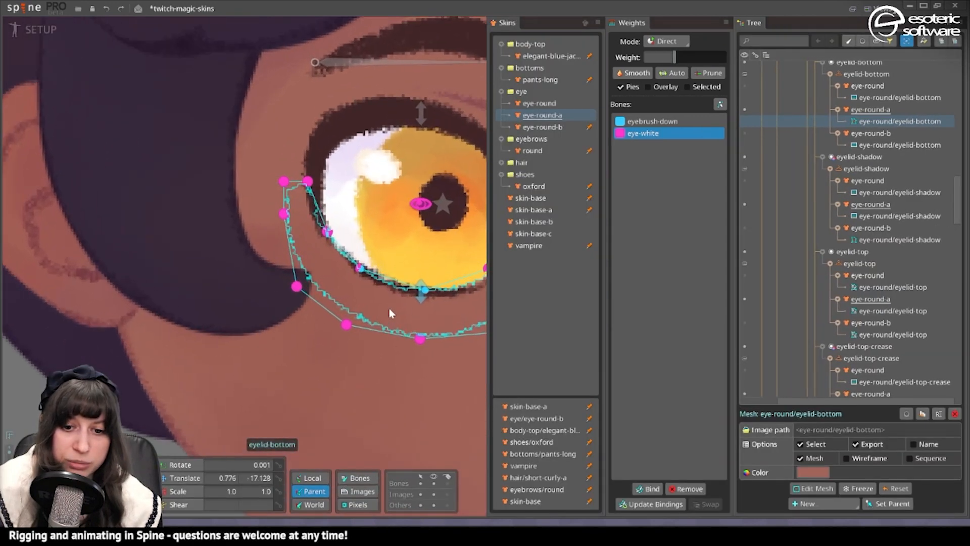
{"action": "left_click", "coordinate": [824, 486]}
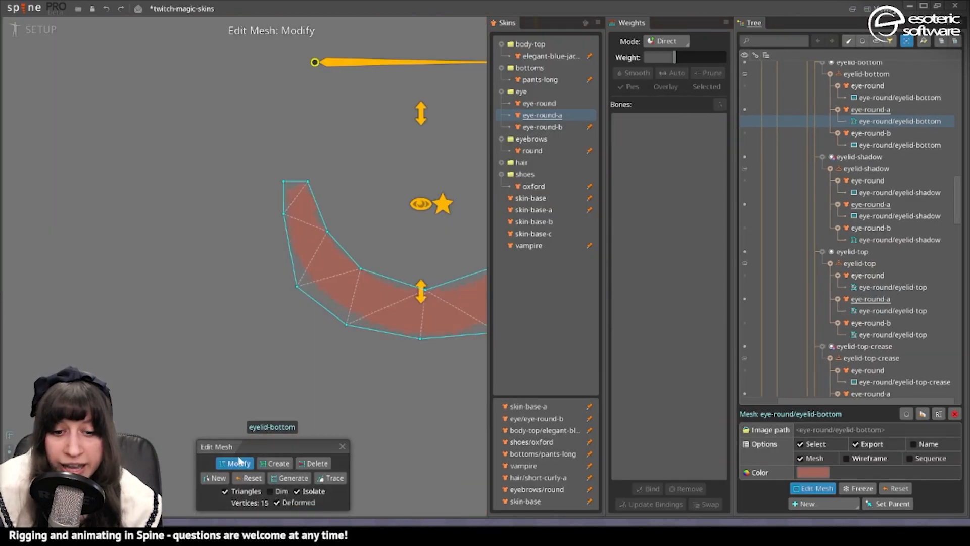
{"action": "left_click", "coordinate": [273, 463]}
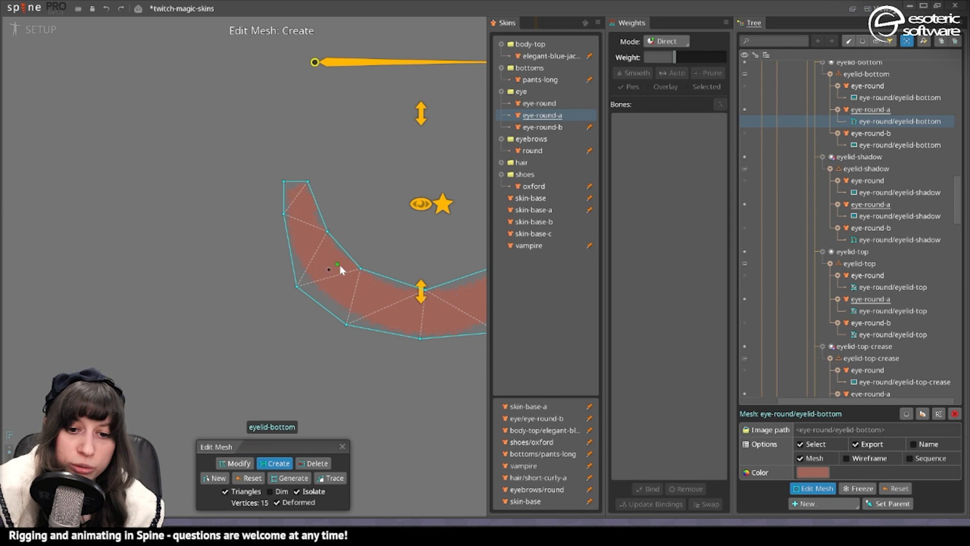
{"action": "left_click", "coordinate": [357, 276]}
{"action": "left_click_drag", "start_coordinate": [416, 295], "coordinate": [331, 291]}
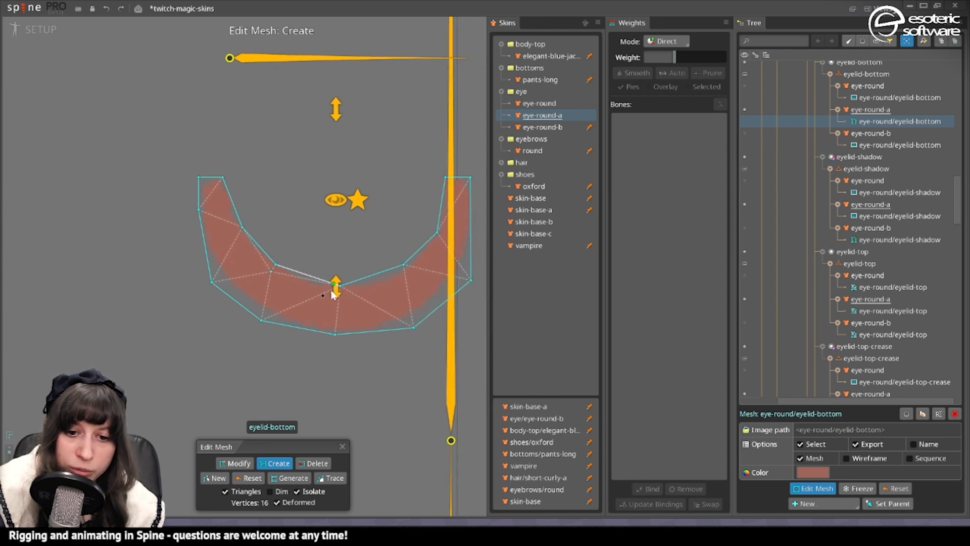
{"action": "left_click", "coordinate": [407, 276]}
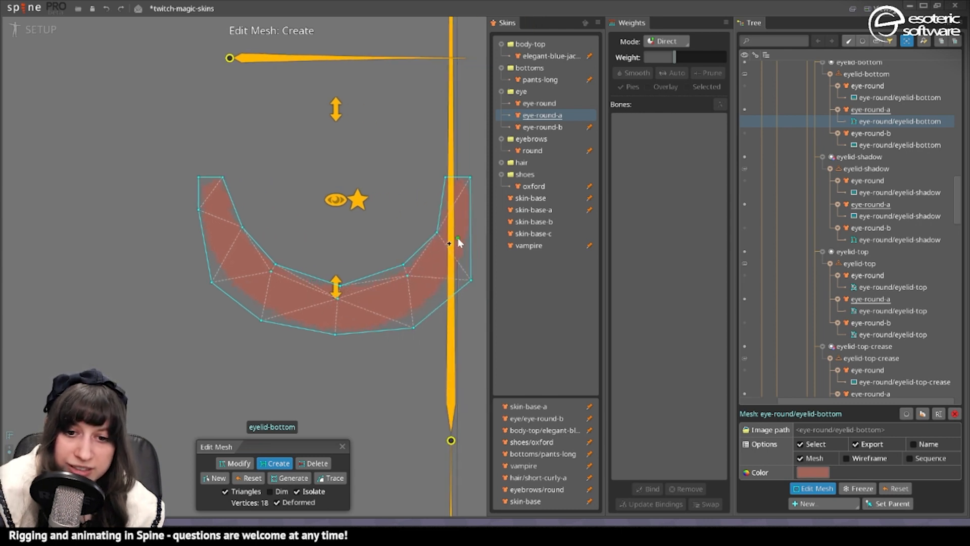
{"action": "left_click", "coordinate": [449, 242]}
{"action": "left_click", "coordinate": [448, 242]}
{"action": "left_click_drag", "start_coordinate": [414, 249], "coordinate": [505, 248]}
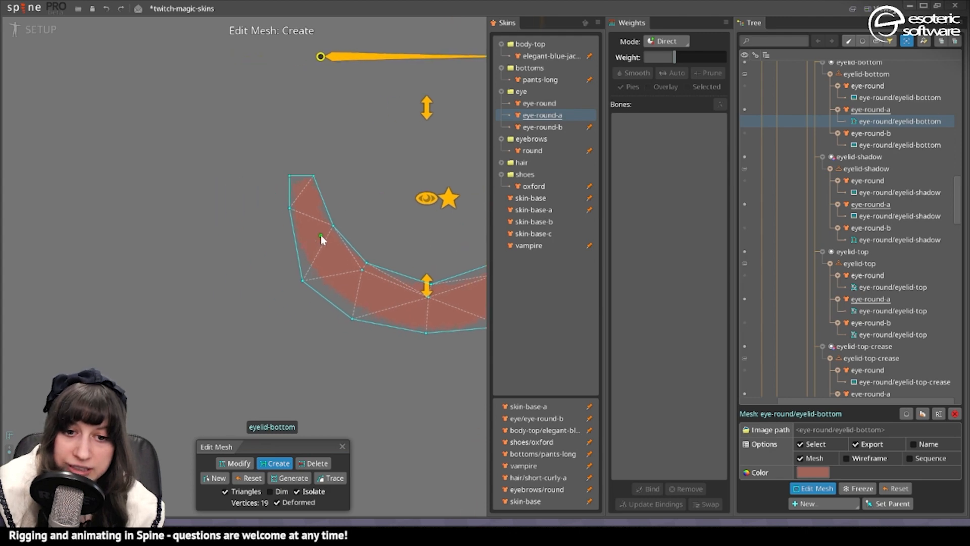
{"action": "left_click", "coordinate": [321, 236]}
{"action": "left_click", "coordinate": [342, 446]}
- At frame 7 of eyeblink, weight the central interior eyelid-bottom vertex 100% to eyebrush-down, increase that bone's influence on its neighbours, and play back
{"action": "left_click", "coordinate": [31, 29]}
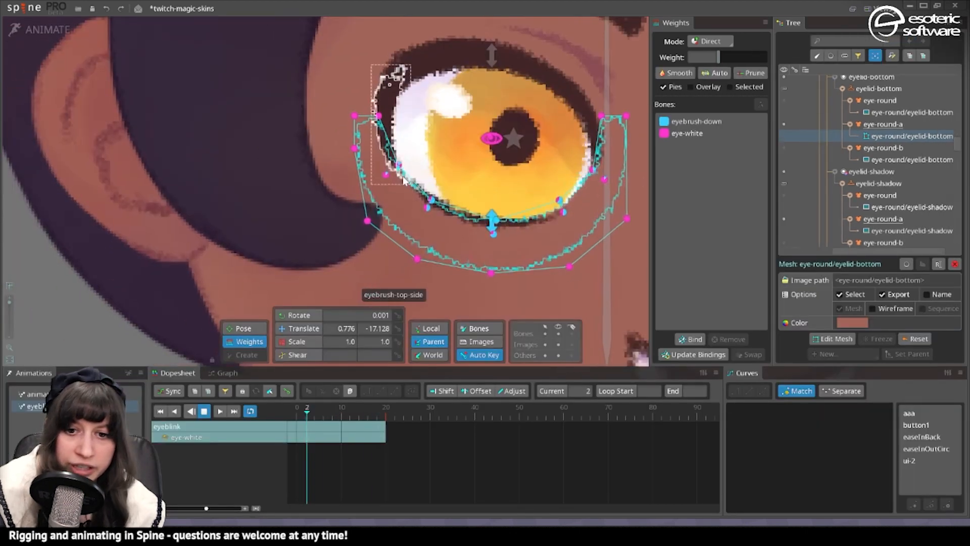
{"action": "left_click", "coordinate": [205, 412]}
{"action": "left_click_drag", "start_coordinate": [338, 414], "coordinate": [329, 416]}
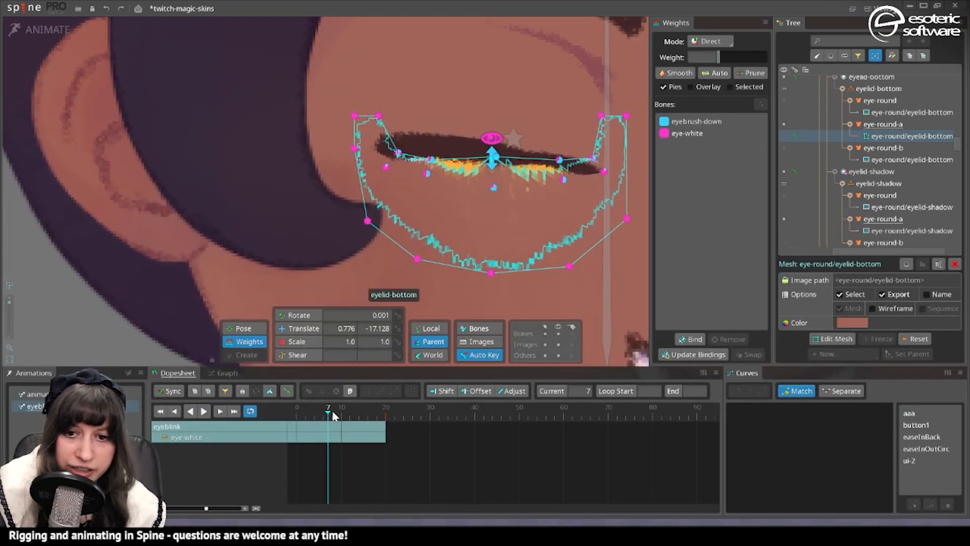
{"action": "left_click", "coordinate": [491, 187]}
{"action": "left_click", "coordinate": [694, 119]}
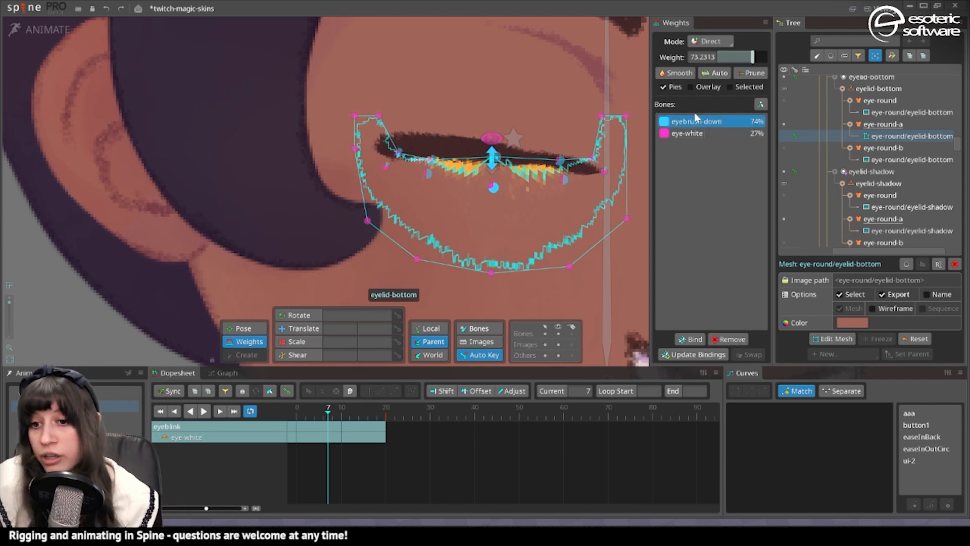
{"action": "left_click_drag", "start_coordinate": [753, 56], "coordinate": [775, 54]}
{"action": "left_click", "coordinate": [563, 159]}
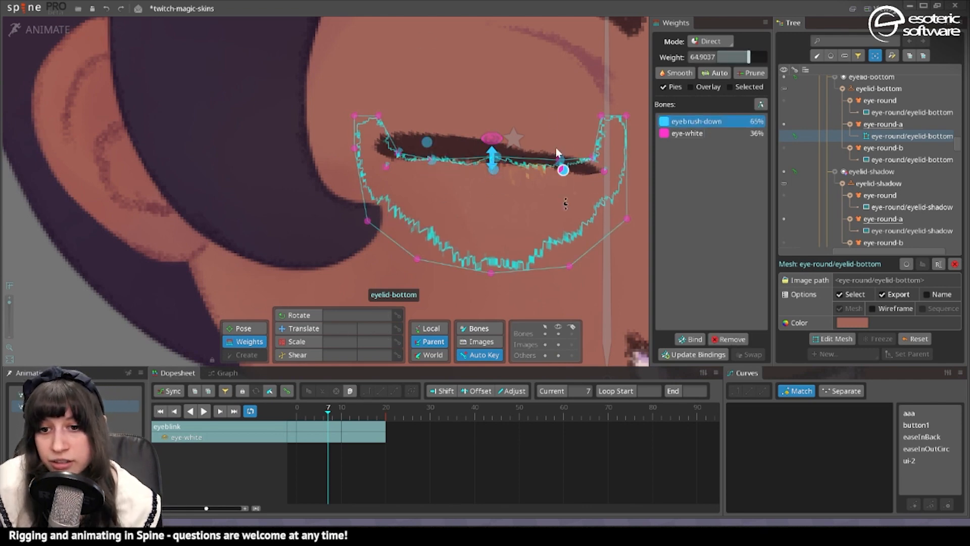
{"action": "left_click", "coordinate": [493, 170]}
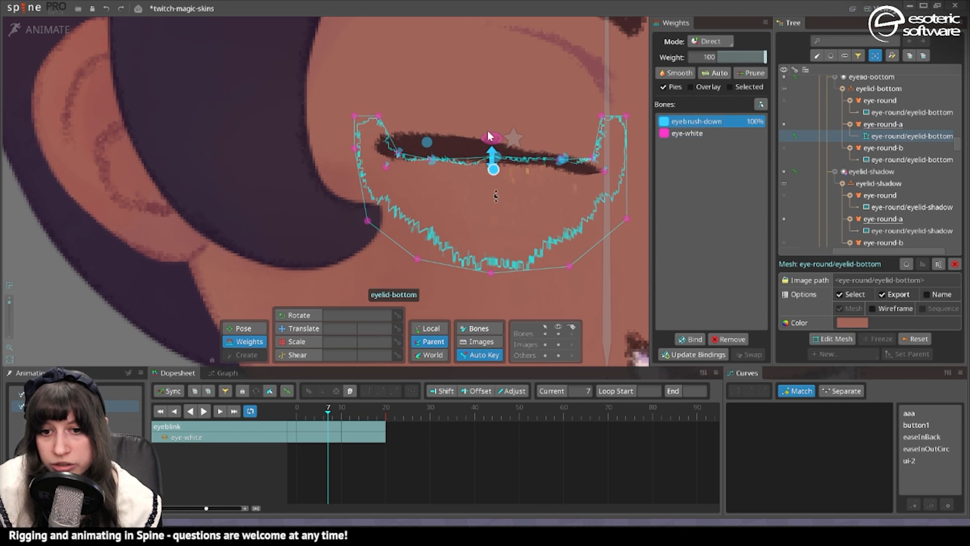
{"action": "mouse_move", "coordinate": [601, 176]}
{"action": "left_mouse_down"}
{"action": "mouse_move", "coordinate": [575, 97]}
{"action": "mouse_move", "coordinate": [575, 174]}
{"action": "mouse_move", "coordinate": [588, 182]}
{"action": "left_mouse_up"}
{"action": "key", "text": "space"}
- Go from the linked eyelid-top mesh to its source in the eye-round skin and add two interior vertices on the nose side
{"action": "left_click", "coordinate": [571, 120]}
{"action": "left_click", "coordinate": [555, 174]}
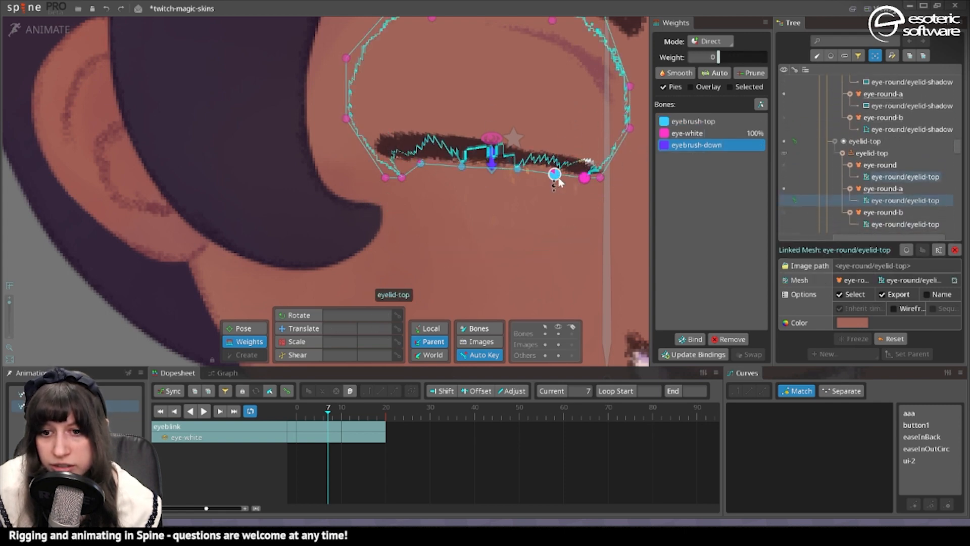
{"action": "left_click", "coordinate": [40, 29]}
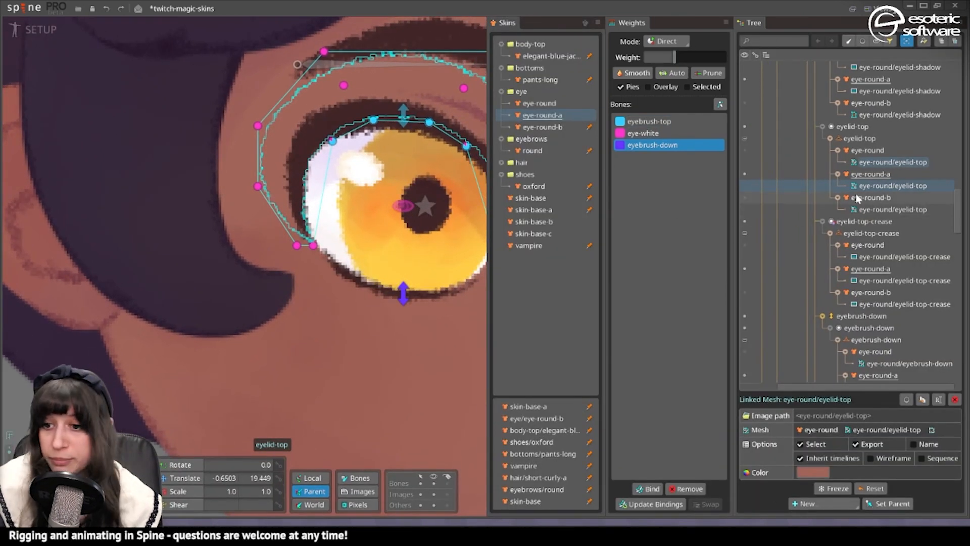
{"action": "left_click", "coordinate": [886, 432]}
{"action": "left_click", "coordinate": [811, 488]}
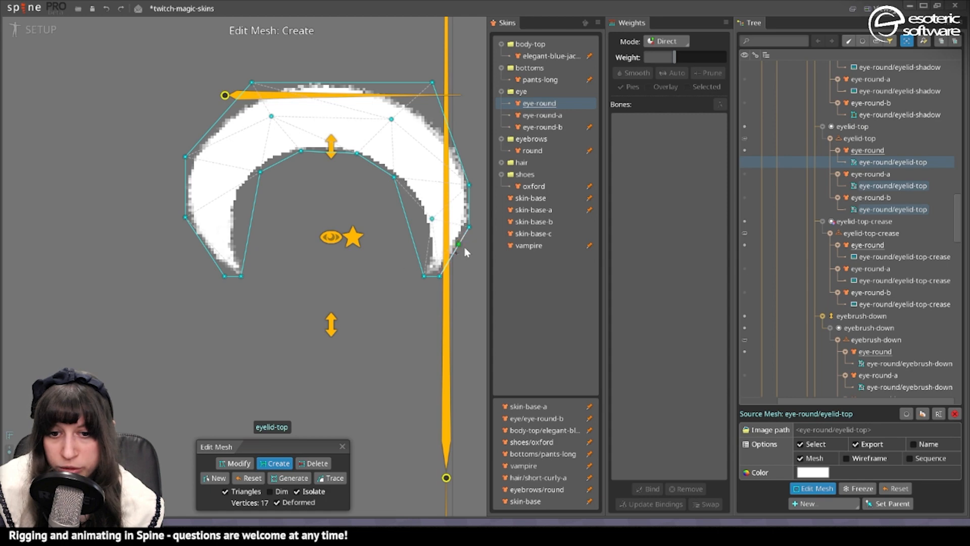
{"action": "left_click", "coordinate": [235, 463]}
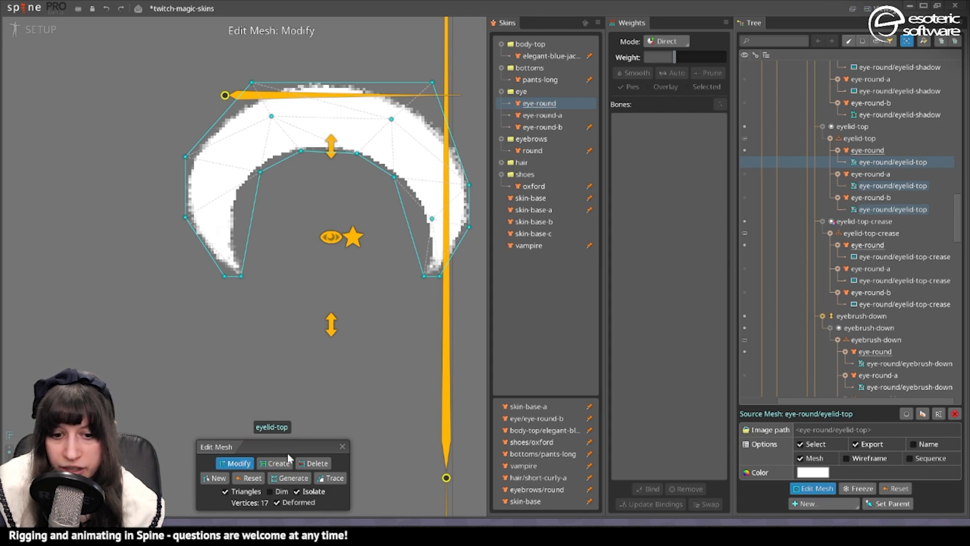
{"action": "left_click", "coordinate": [287, 459]}
{"action": "left_click", "coordinate": [409, 167]}
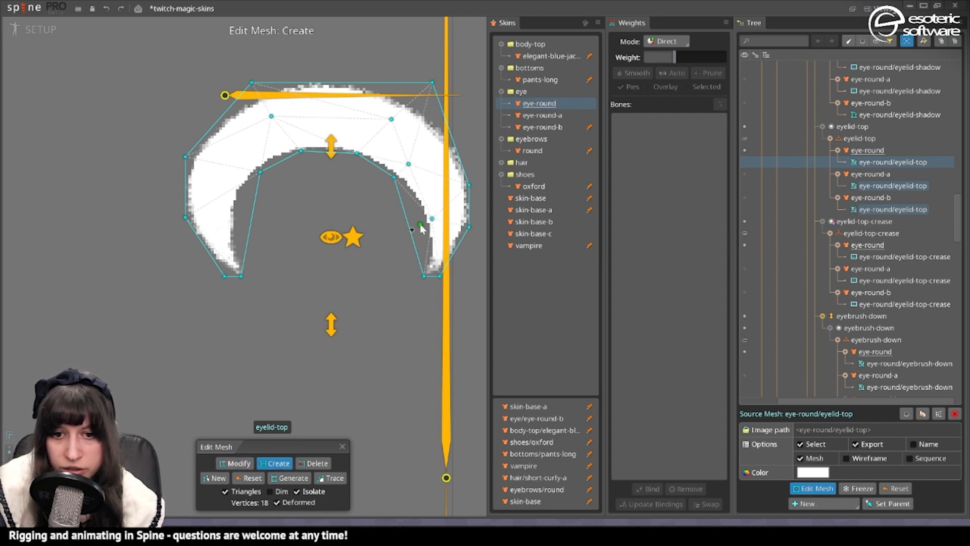
- At frame 7 of eyeblink, rebalance the nose-side interior vertices of the eyelid-top mesh between eye-white and eyebrush-top
{"action": "left_click", "coordinate": [15, 30]}
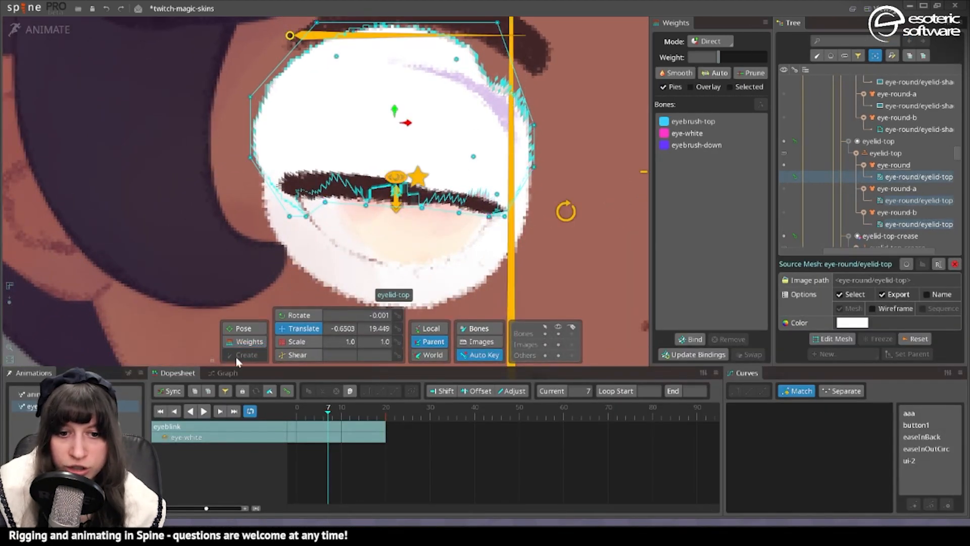
{"action": "left_click", "coordinate": [473, 157]}
{"action": "left_click", "coordinate": [700, 133]}
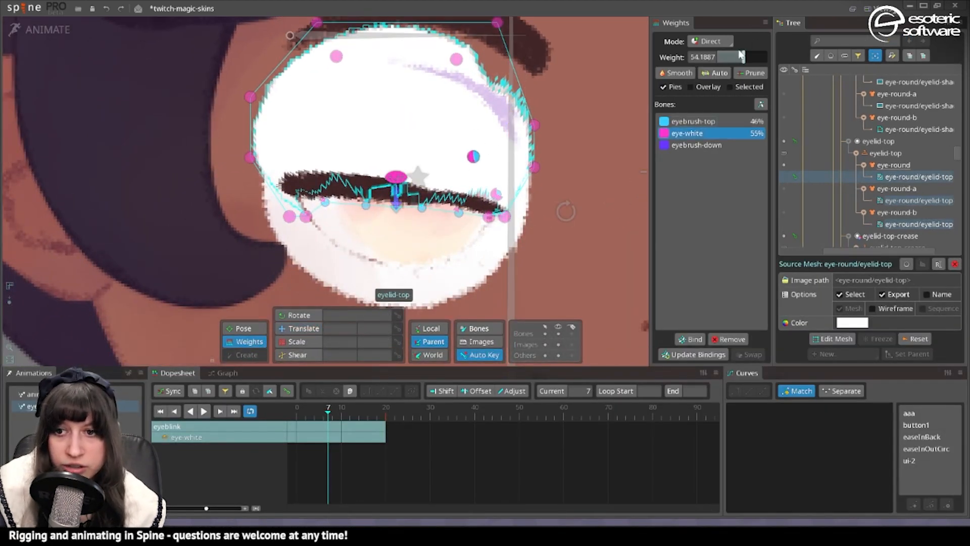
{"action": "left_click_drag", "start_coordinate": [740, 55], "coordinate": [723, 61]}
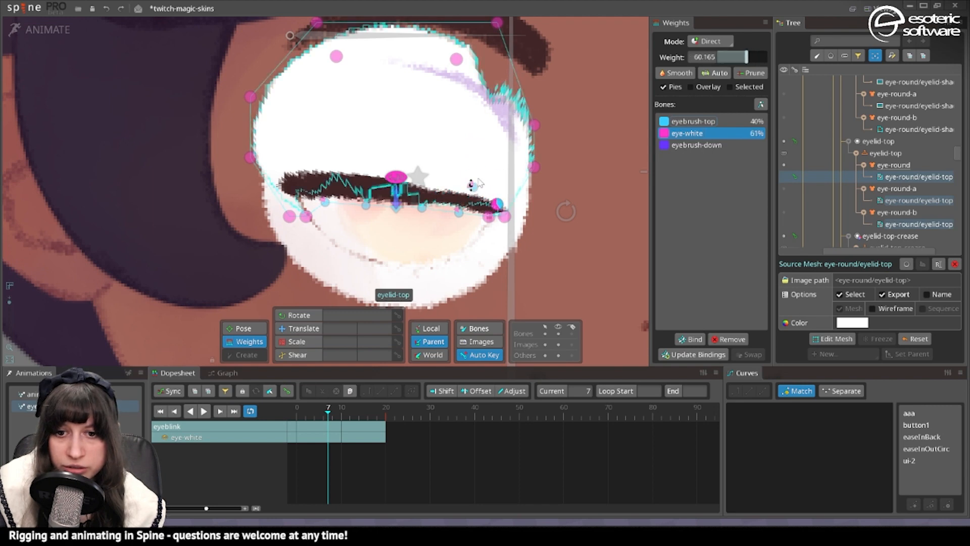
- In setup mode, connect the upper nose-side interior vertex of the eyelid-top source mesh to the outer-edge vertex, and play eyeblink
{"action": "left_click", "coordinate": [68, 31]}
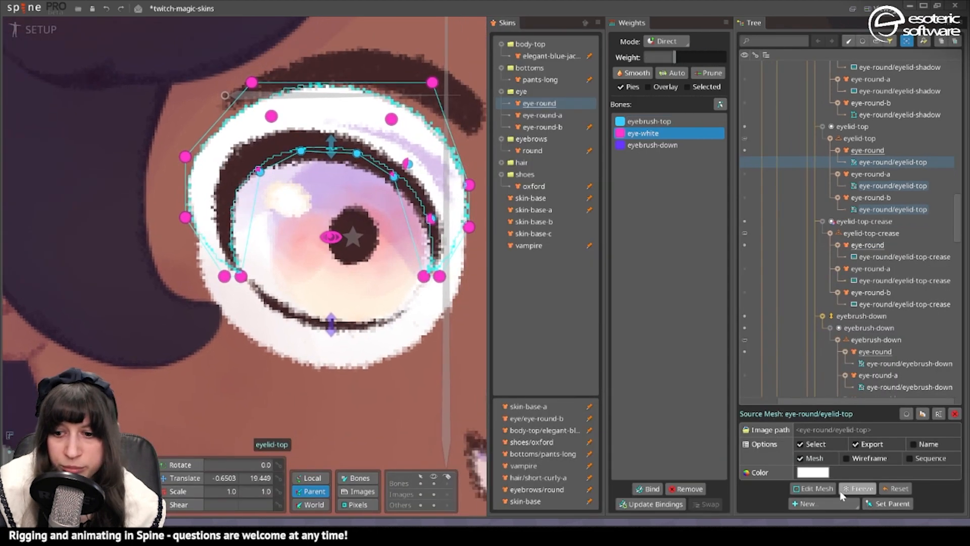
{"action": "left_click", "coordinate": [813, 488]}
{"action": "left_click_drag", "start_coordinate": [393, 123], "coordinate": [468, 186]}
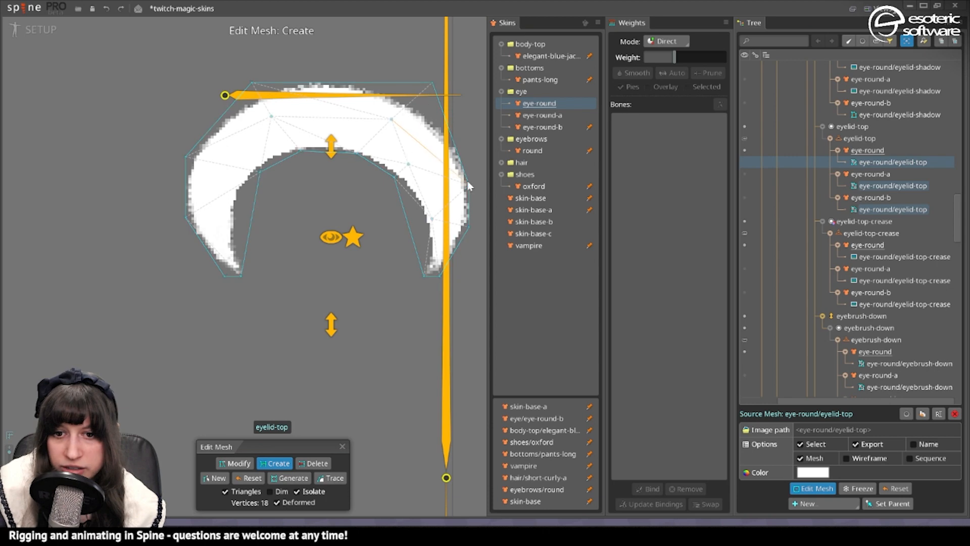
{"action": "left_click", "coordinate": [10, 31]}
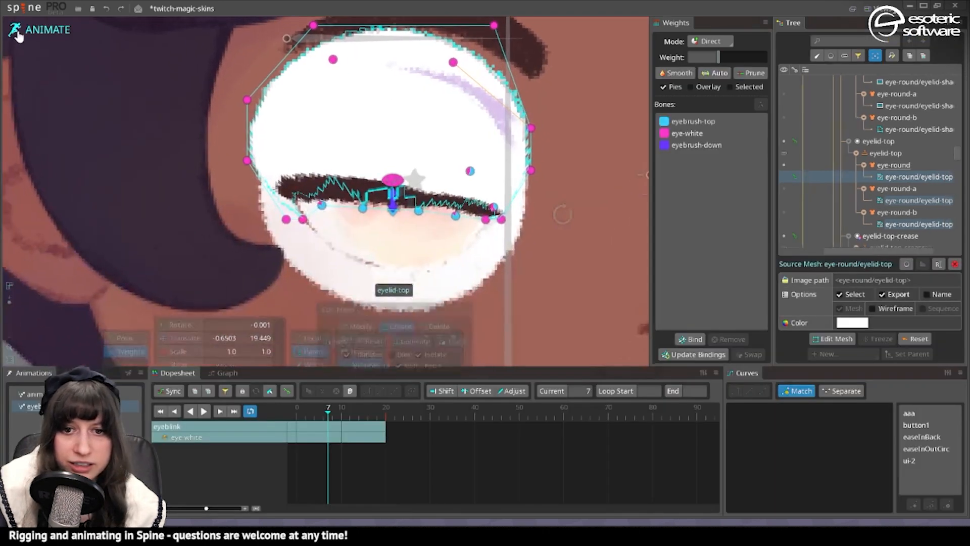
{"action": "left_click", "coordinate": [204, 411]}
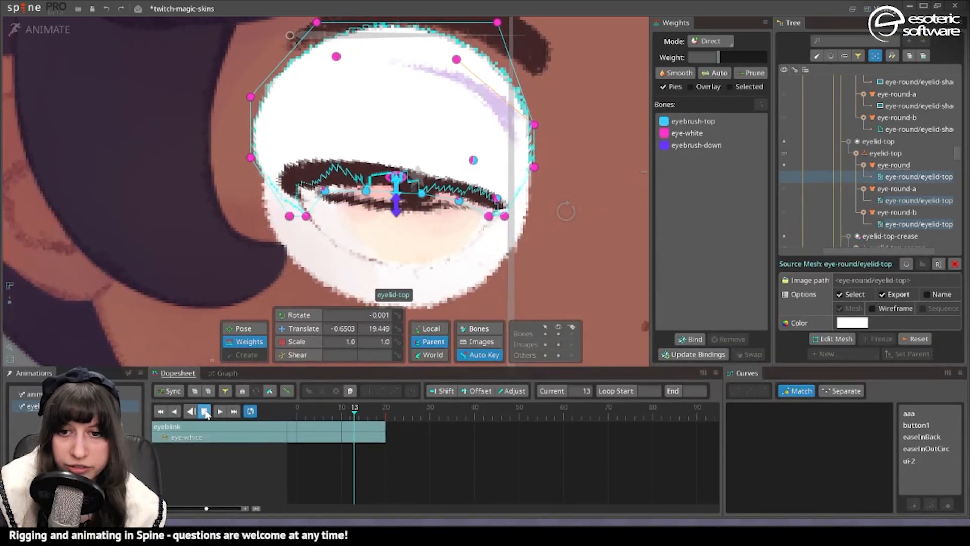
{"action": "left_click_drag", "start_coordinate": [58, 143], "coordinate": [143, 137]}
- Activate the eye-round-a skin in setup mode and return to the eyeblink animation
{"action": "left_click", "coordinate": [10, 31]}
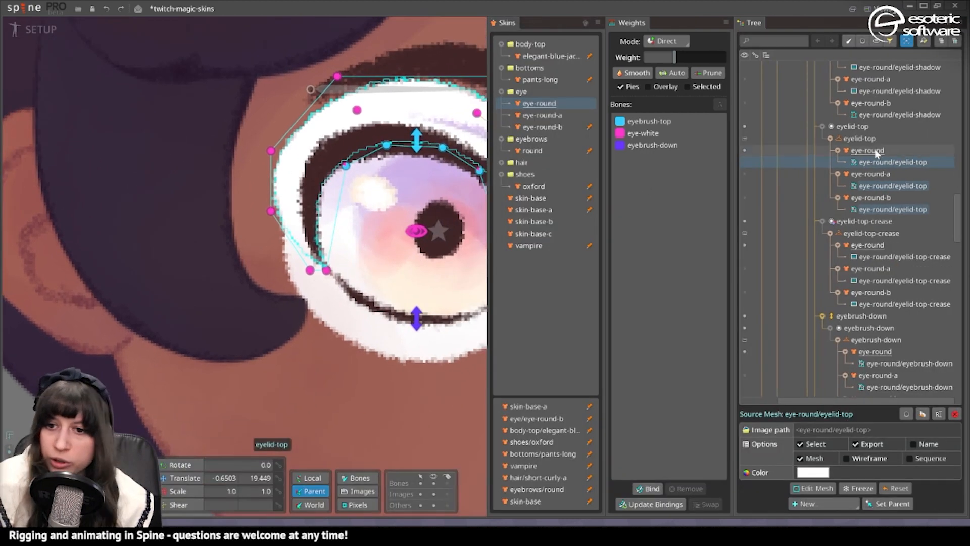
{"action": "left_click", "coordinate": [545, 118]}
{"action": "left_click", "coordinate": [24, 31]}
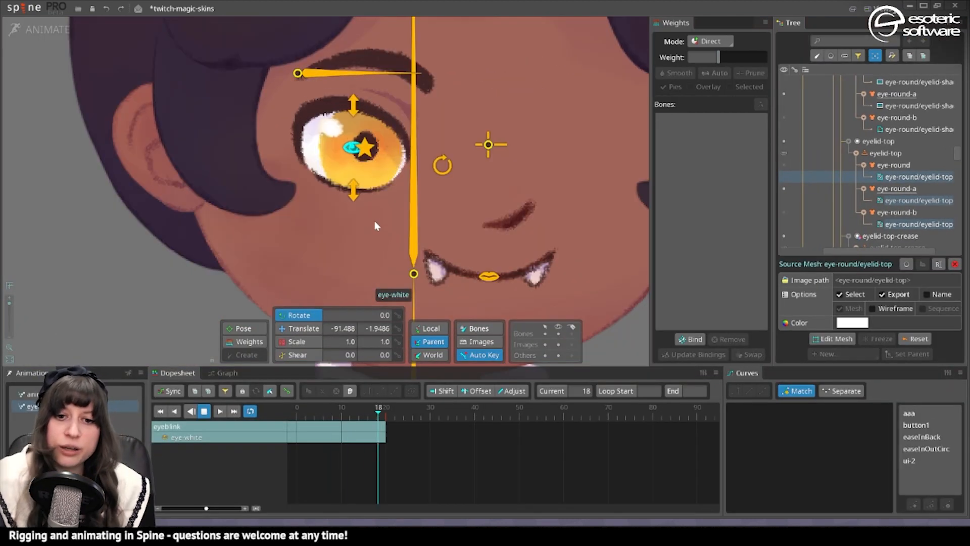
- At frame 5, weight the outer-side interior eyelid-bottom vertex about 78% to eyebrush-down, and select the outer corner of the eyebrush-down mesh
{"action": "left_click", "coordinate": [357, 210]}
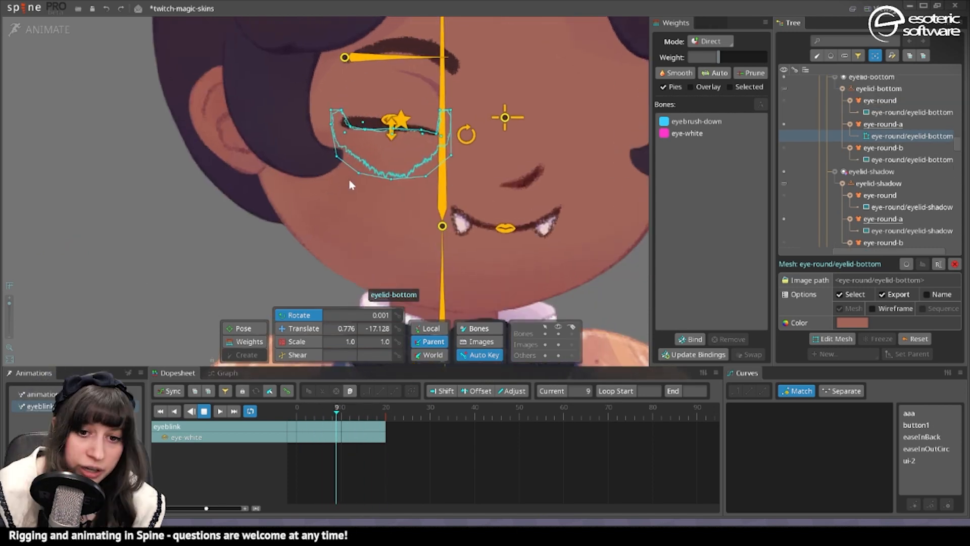
{"action": "scroll", "coordinate": [348, 179], "scroll_direction": "up", "scroll_amount": 1}
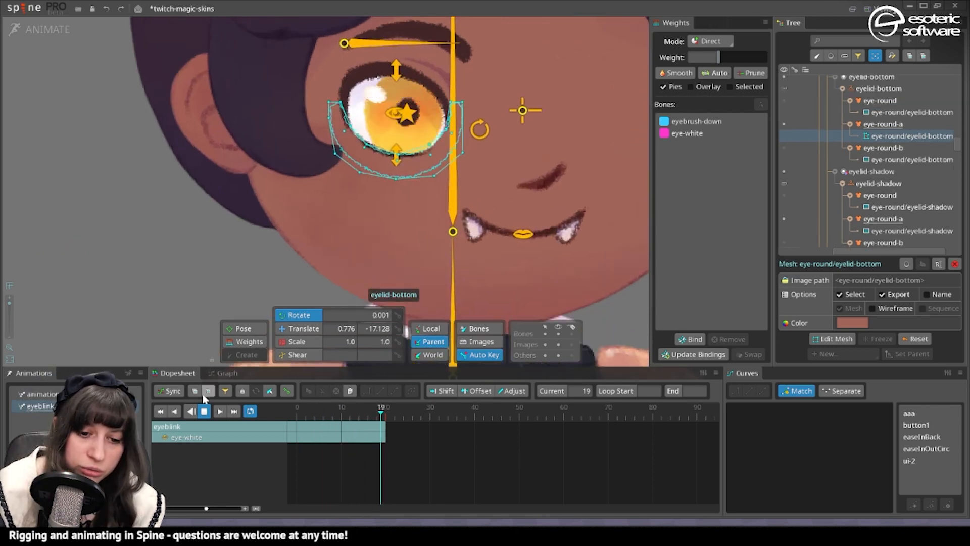
{"action": "left_click", "coordinate": [205, 411]}
{"action": "mouse_move", "coordinate": [329, 419]}
{"action": "left_mouse_down"}
{"action": "mouse_move", "coordinate": [337, 422]}
{"action": "mouse_move", "coordinate": [319, 422]}
{"action": "left_mouse_up"}
{"action": "scroll", "coordinate": [415, 119], "scroll_direction": "up", "scroll_amount": 3}
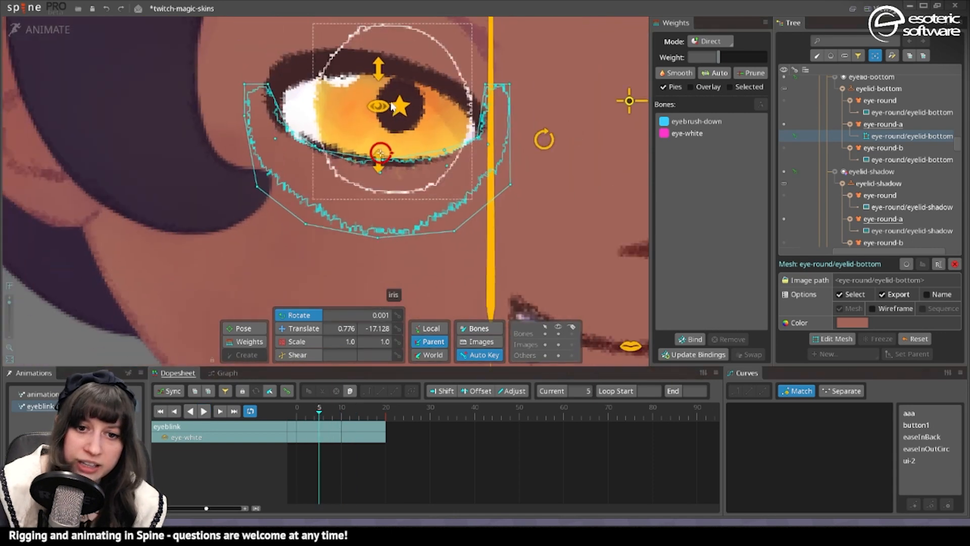
{"action": "left_click_drag", "start_coordinate": [391, 103], "coordinate": [438, 149]}
{"action": "left_click", "coordinate": [241, 343]}
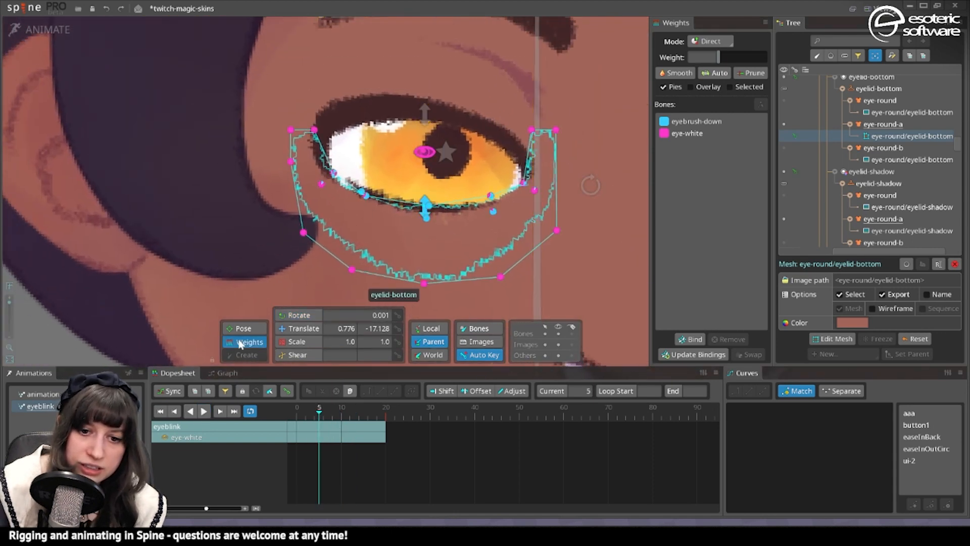
{"action": "left_click", "coordinate": [695, 123]}
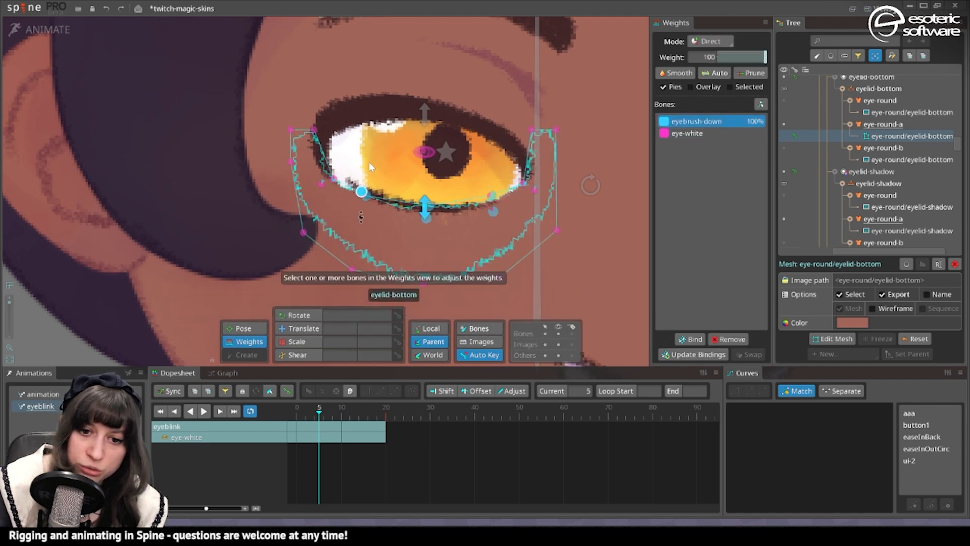
{"action": "left_click_drag", "start_coordinate": [370, 167], "coordinate": [361, 187]}
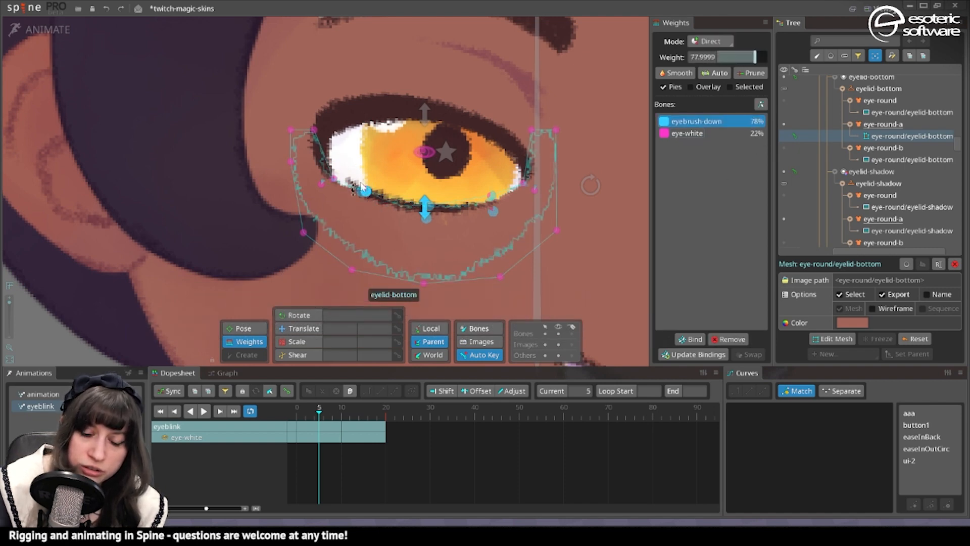
{"action": "left_click", "coordinate": [362, 187]}
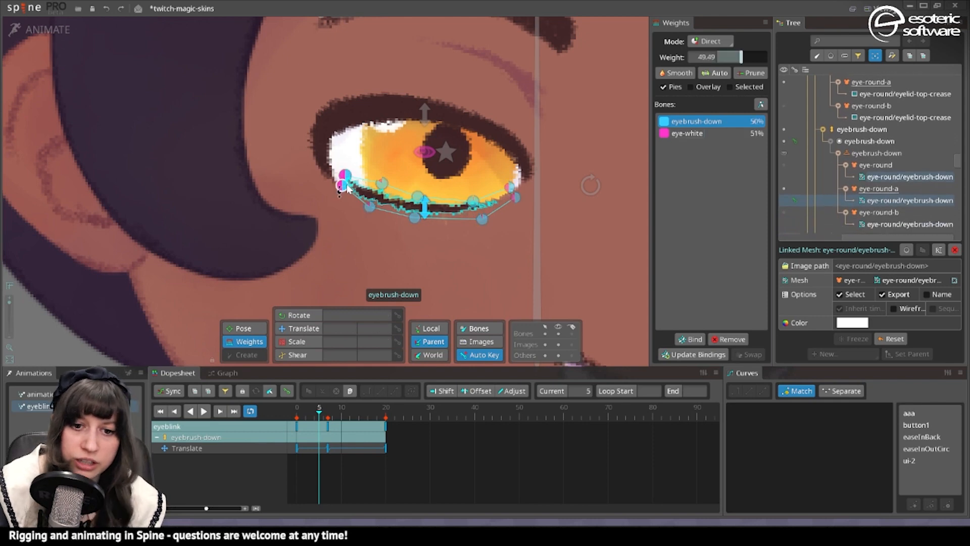
{"action": "key", "text": "ctrl+a"}
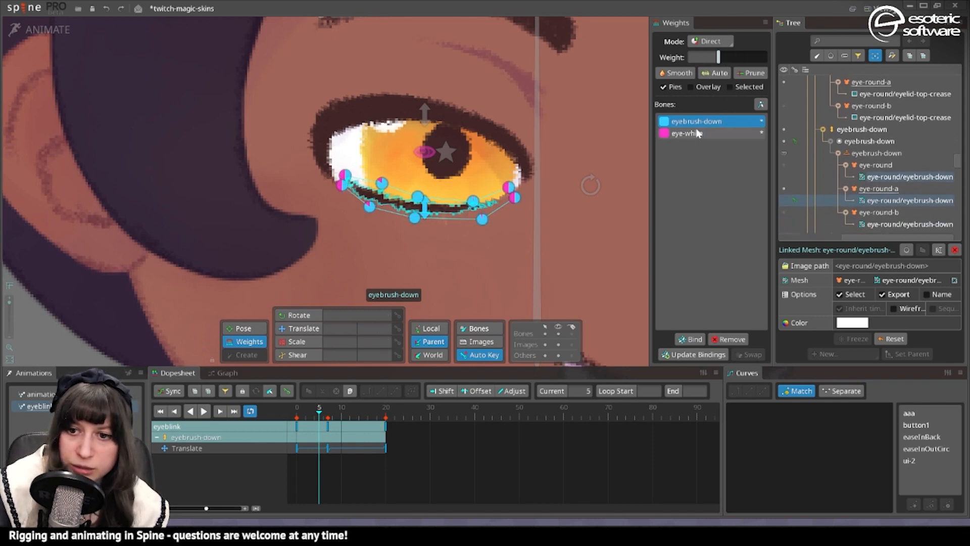
{"action": "left_click_drag", "start_coordinate": [718, 57], "coordinate": [729, 59]}
{"action": "key", "text": "ctrl+z"}
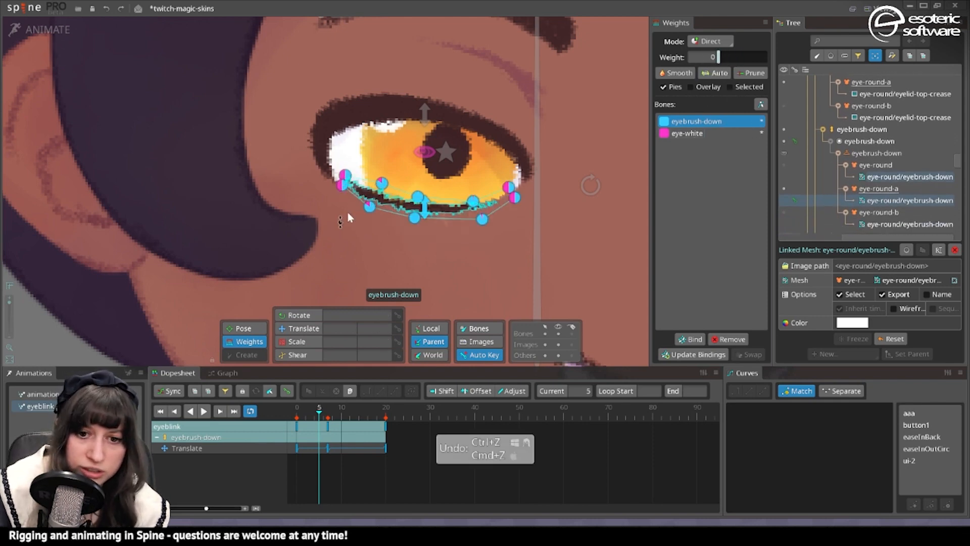
- Set the upper outer-corner vertex of the eyebrush-down mesh to about 31% eyebrush-down and play the eyeblink animation
{"action": "left_click", "coordinate": [350, 174]}
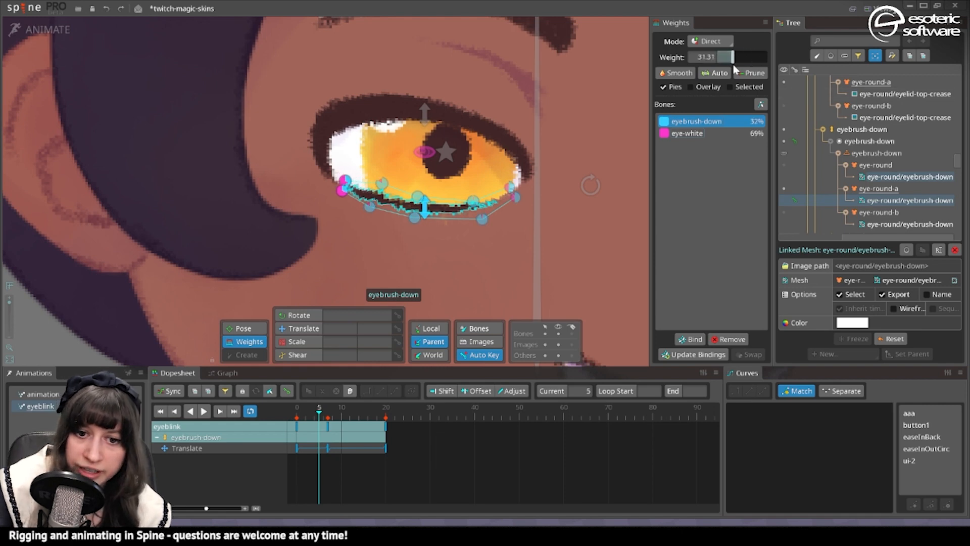
{"action": "left_click", "coordinate": [350, 224]}
{"action": "left_click", "coordinate": [203, 410]}
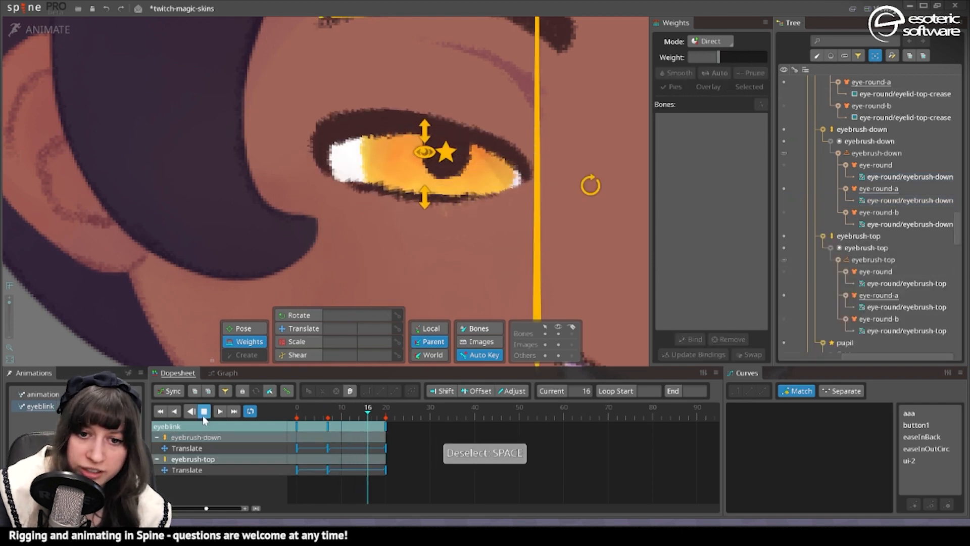
- At frame 6, give the outer-side interior vertex of the eyelid-bottom mesh some eye-white weight, and play back eyeblink with nothing selected
{"action": "left_click", "coordinate": [380, 223]}
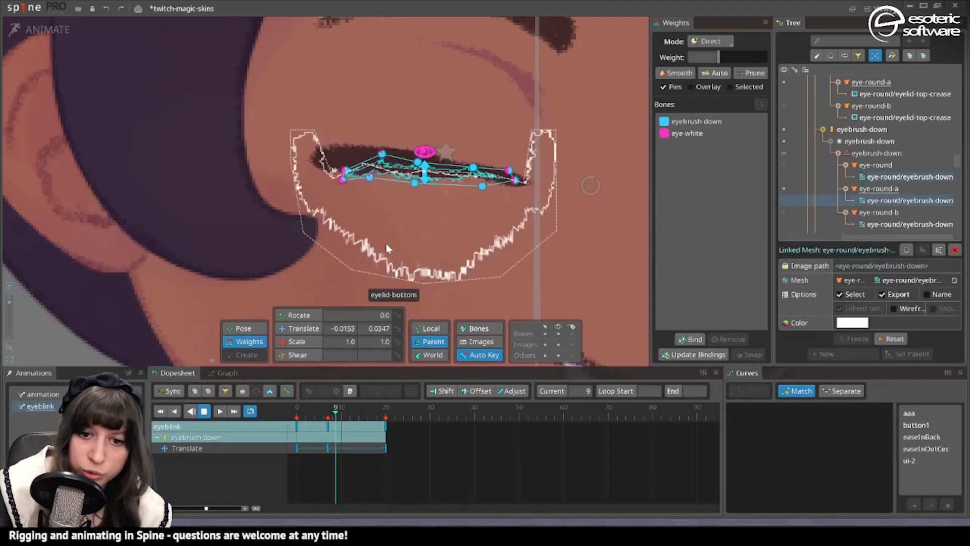
{"action": "left_click", "coordinate": [204, 411]}
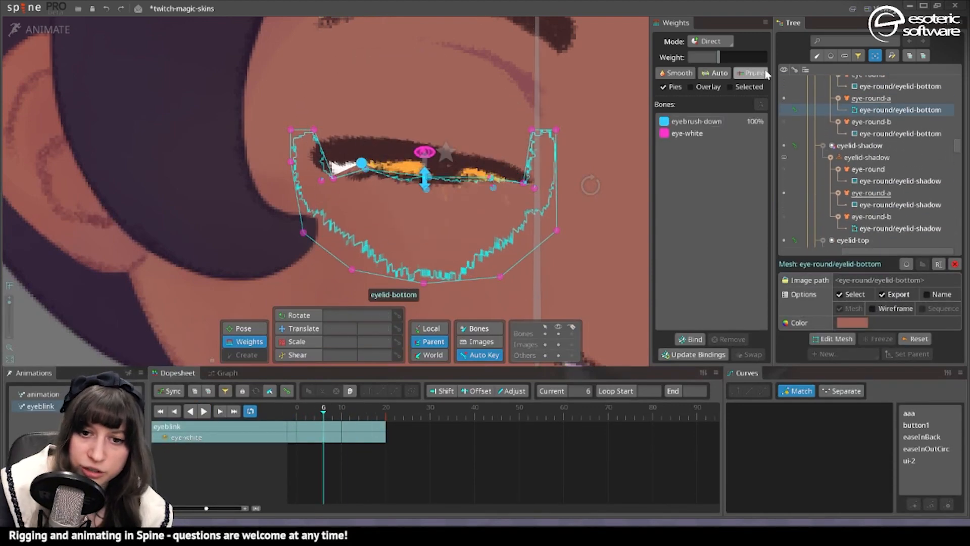
{"action": "left_click", "coordinate": [734, 133]}
{"action": "mouse_move", "coordinate": [725, 59]}
{"action": "left_mouse_down"}
{"action": "mouse_move", "coordinate": [735, 61]}
{"action": "mouse_move", "coordinate": [729, 71]}
{"action": "left_mouse_up"}
{"action": "key", "text": "d"}
{"action": "key", "text": "space"}
{"action": "key", "text": "space"}
{"action": "scroll", "coordinate": [399, 245], "scroll_direction": "down", "scroll_amount": 3}
{"action": "scroll", "coordinate": [399, 243], "scroll_direction": "down", "scroll_amount": 2}
{"action": "left_click_drag", "start_coordinate": [421, 283], "coordinate": [505, 220]}
{"action": "key", "text": "space"}
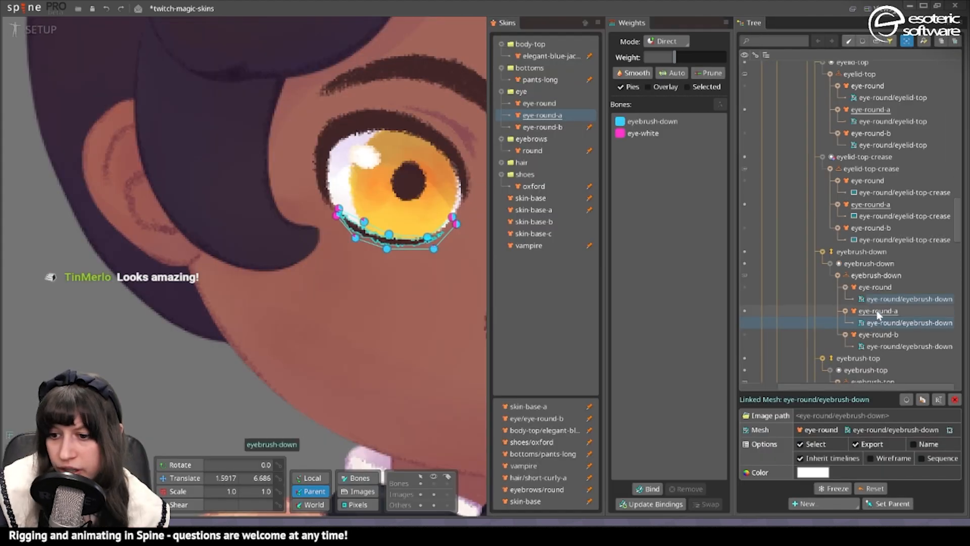
- Edit the eyebrush-down source mesh in the eye-round skin with Isolate off, adding two pairs of vertices along the lash's upper and lower edges
{"action": "left_click", "coordinate": [882, 299]}
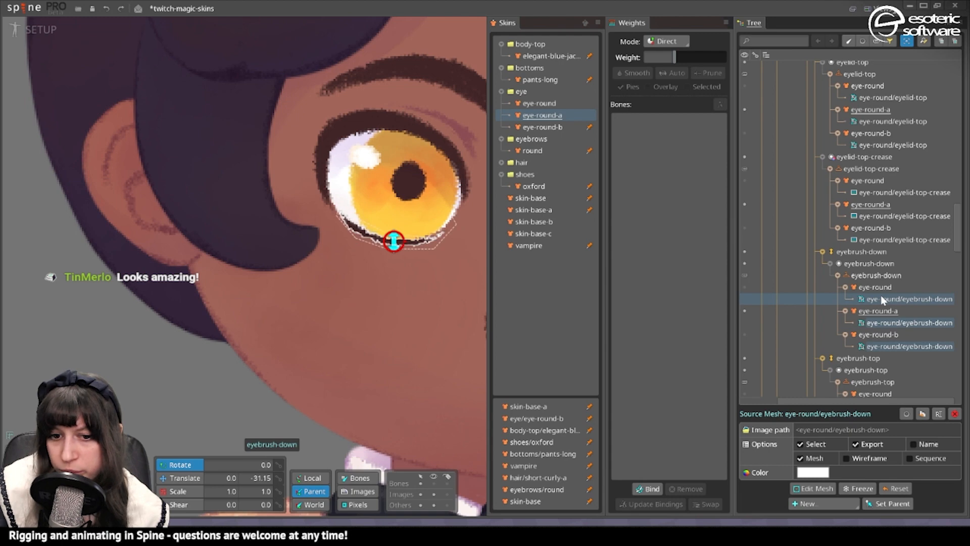
{"action": "left_click", "coordinate": [814, 488]}
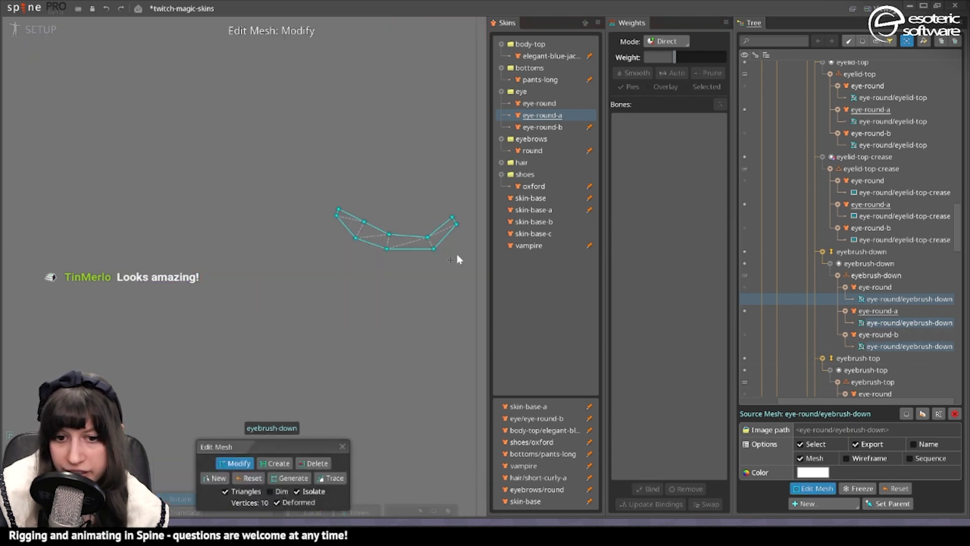
{"action": "left_click", "coordinate": [297, 492]}
{"action": "left_click", "coordinate": [277, 463]}
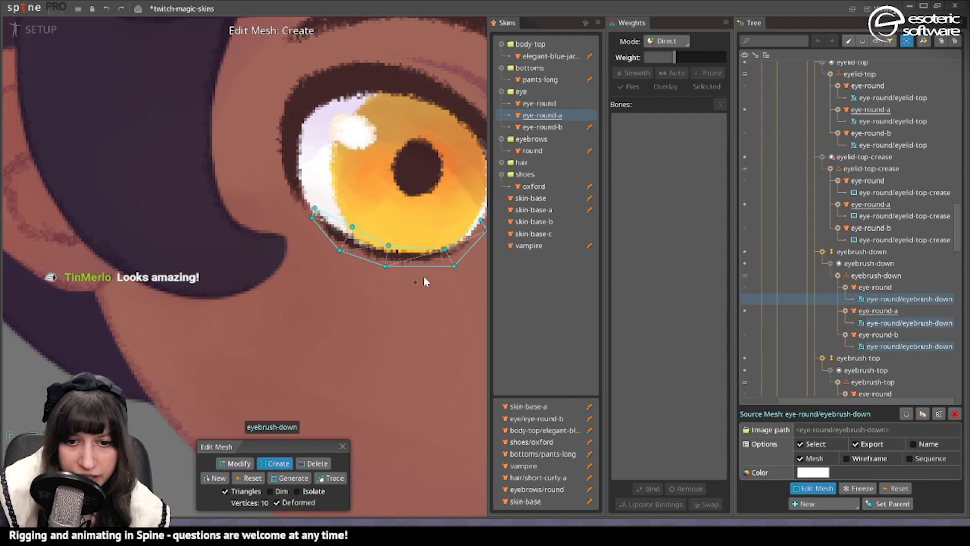
{"action": "left_click", "coordinate": [417, 267]}
{"action": "left_click", "coordinate": [418, 248]}
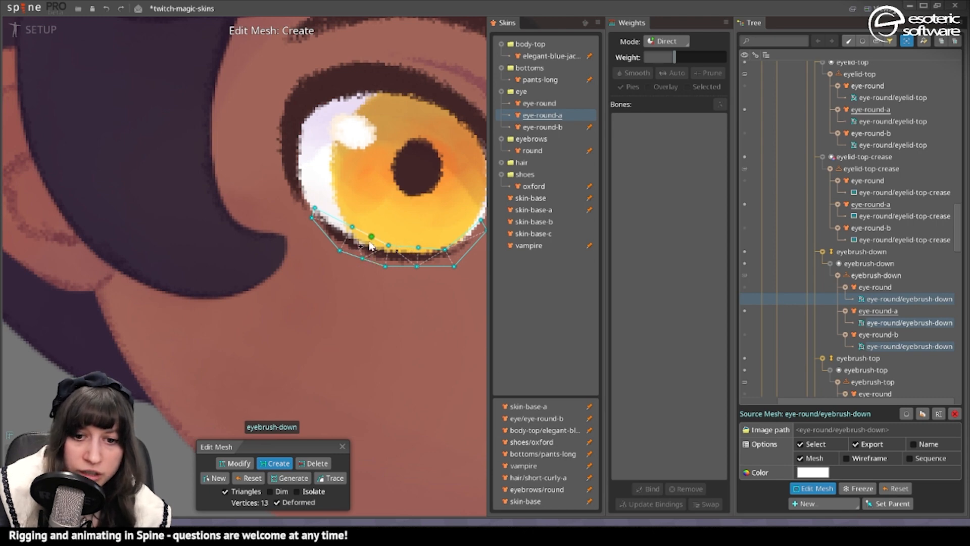
{"action": "left_click", "coordinate": [240, 462]}
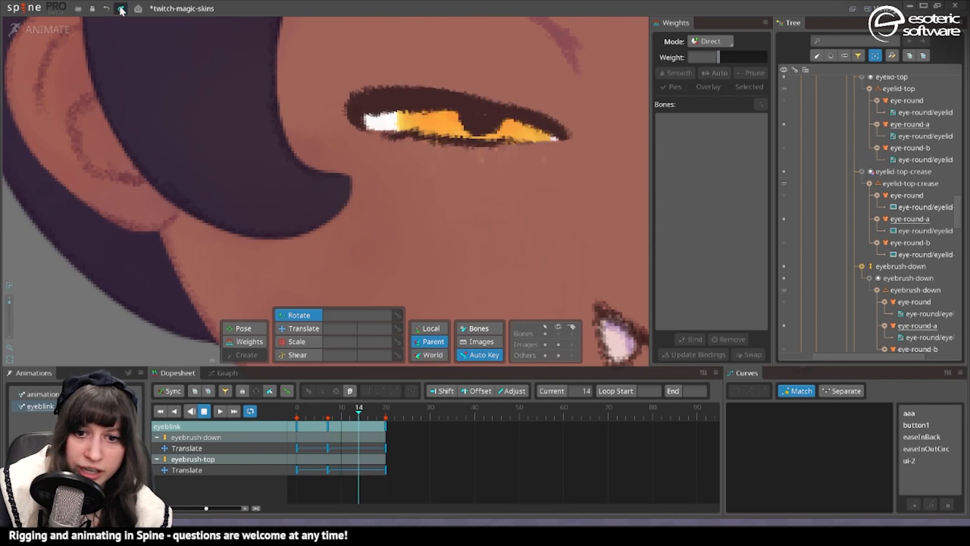
- At frame 6 of eyeblink, weight the eyebrush-down mesh's outer-side upper vertex about 23% and its nose-side one about 19% to eye-white
{"action": "left_click", "coordinate": [204, 411]}
{"action": "left_click", "coordinate": [204, 410]}
{"action": "left_click_drag", "start_coordinate": [332, 418], "coordinate": [324, 414]}
{"action": "left_click", "coordinate": [440, 134]}
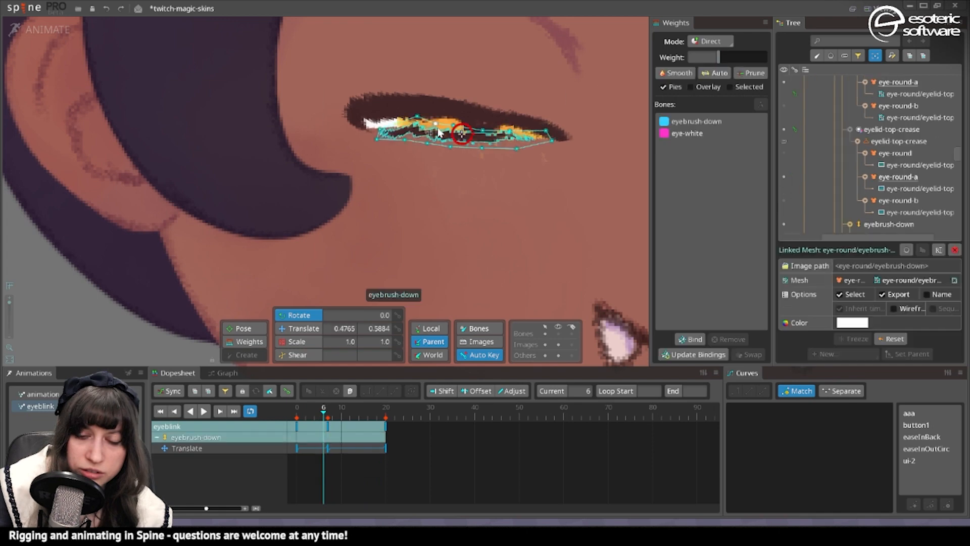
{"action": "left_click_drag", "start_coordinate": [440, 133], "coordinate": [424, 167]}
{"action": "left_click", "coordinate": [263, 341]}
{"action": "left_click", "coordinate": [688, 133]}
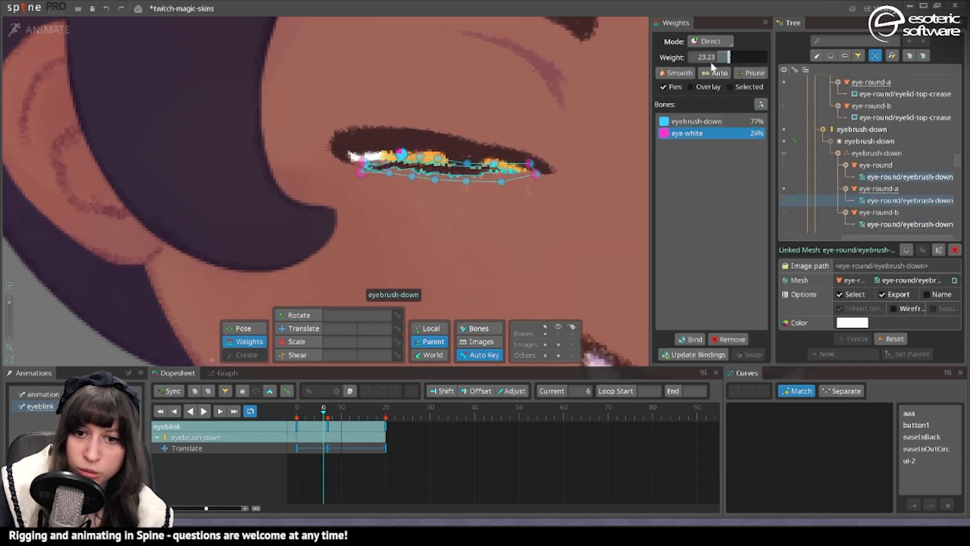
{"action": "left_click", "coordinate": [495, 173]}
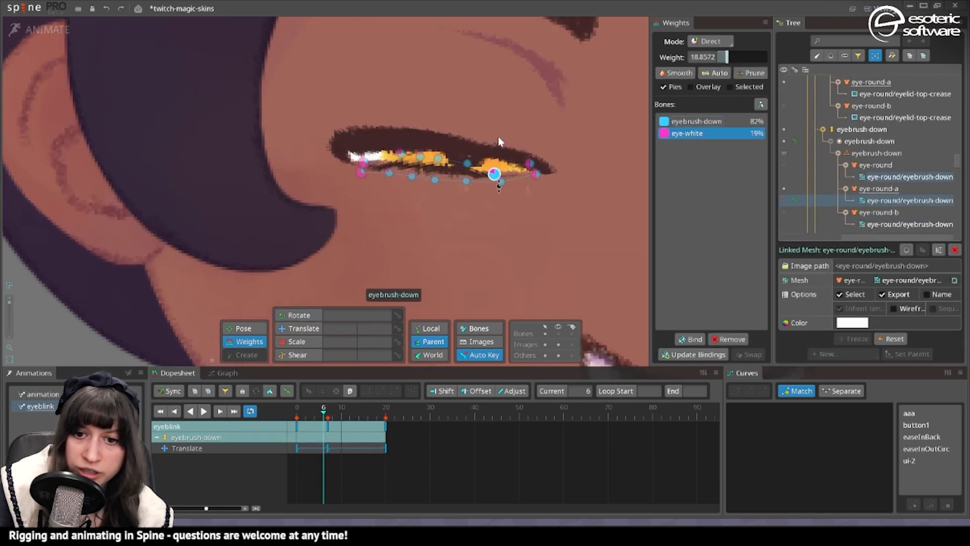
- Weight the eyelid-bottom mesh's outer-side interior vertices about 31% and 29% and the nose-side one about 43% to eye-white, and return to setup mode
{"action": "left_click", "coordinate": [392, 205]}
{"action": "left_click", "coordinate": [381, 166]}
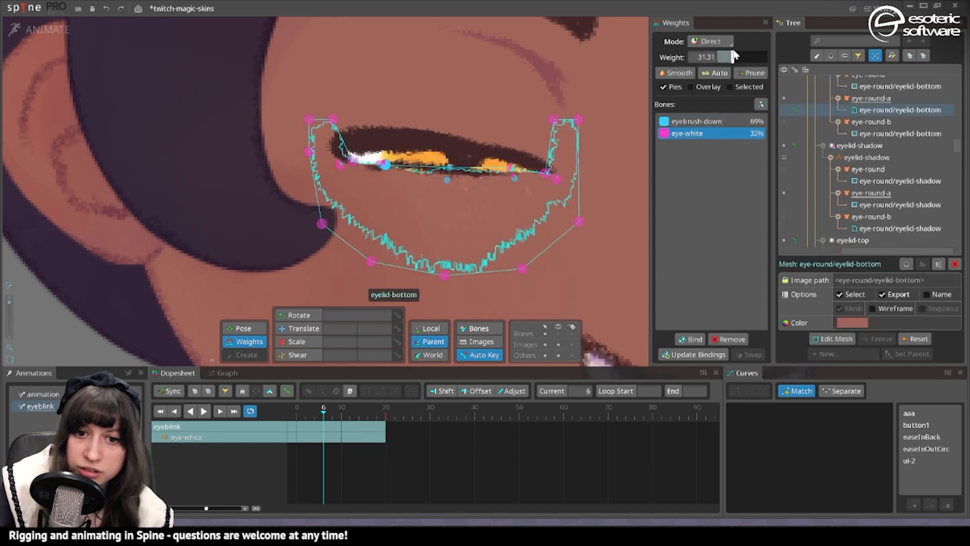
{"action": "left_click_drag", "start_coordinate": [381, 156], "coordinate": [479, 174]}
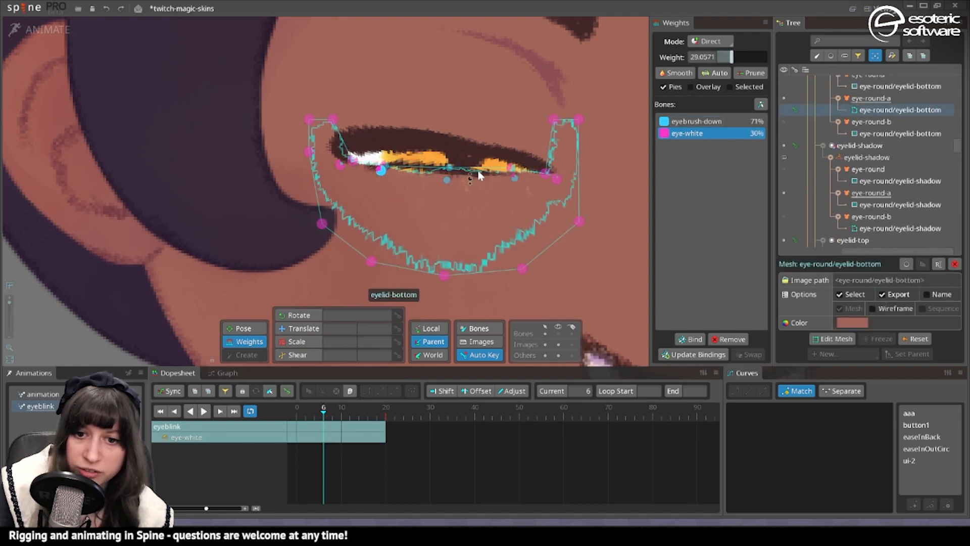
{"action": "left_click", "coordinate": [514, 179]}
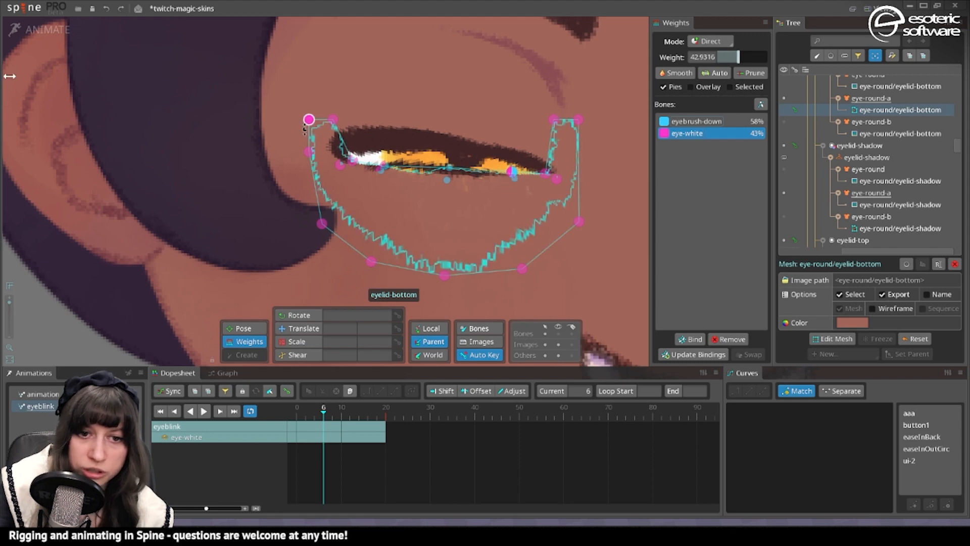
{"action": "left_click", "coordinate": [39, 31]}
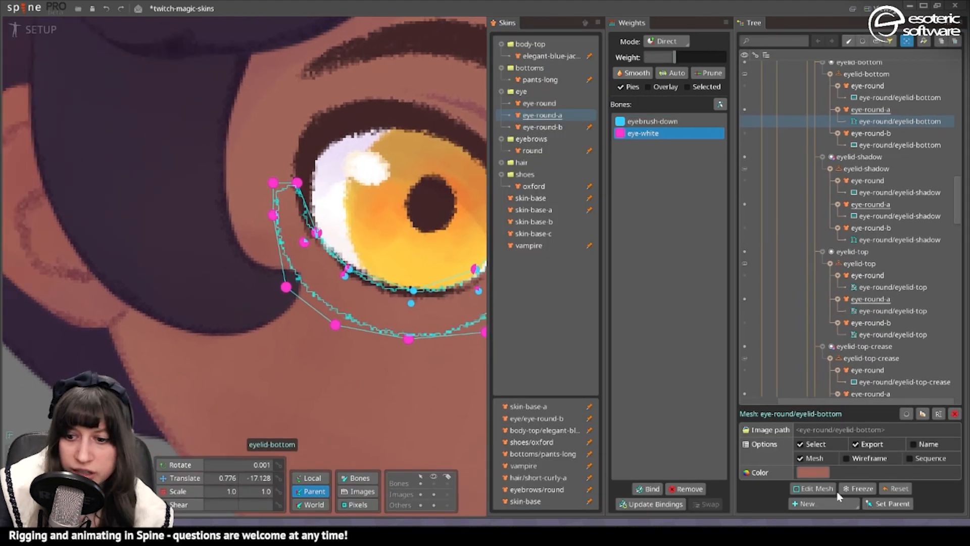
- Add a vertex pair to the eyelid-bottom mesh between its outer-side and centre pairs, and at frame 6 weight one about 92% to eyebrush-down
{"action": "left_click", "coordinate": [813, 488]}
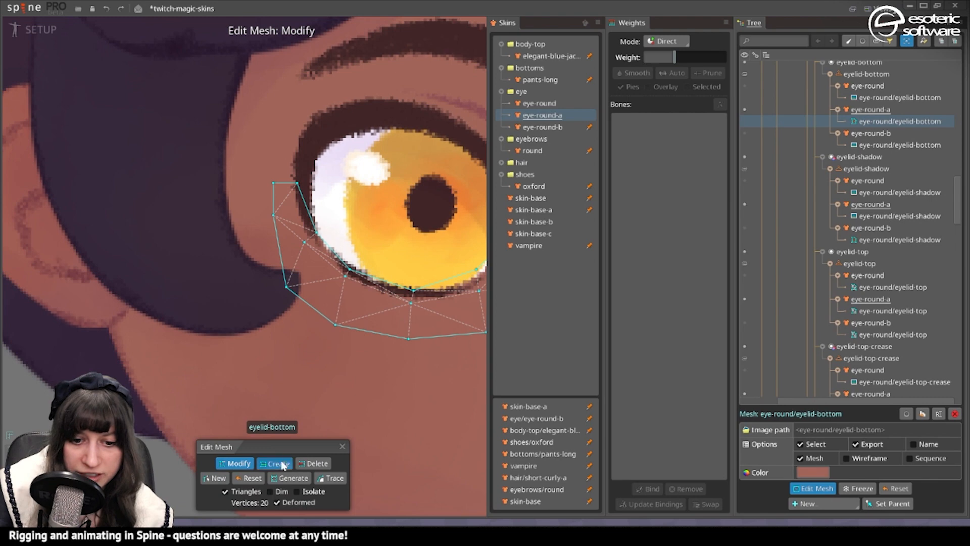
{"action": "left_click_drag", "start_coordinate": [456, 260], "coordinate": [407, 255]}
{"action": "left_click", "coordinate": [38, 22]}
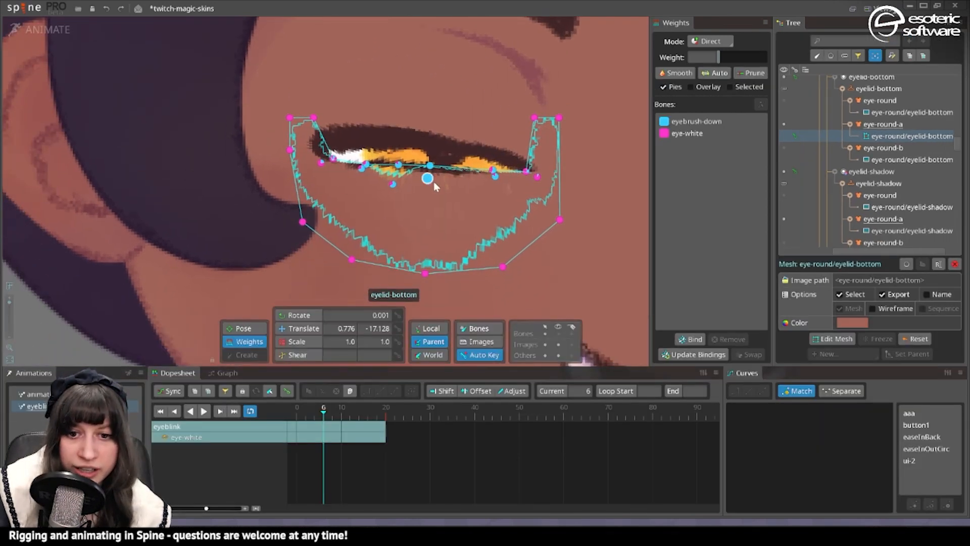
{"action": "left_click", "coordinate": [393, 185]}
{"action": "left_click", "coordinate": [698, 121]}
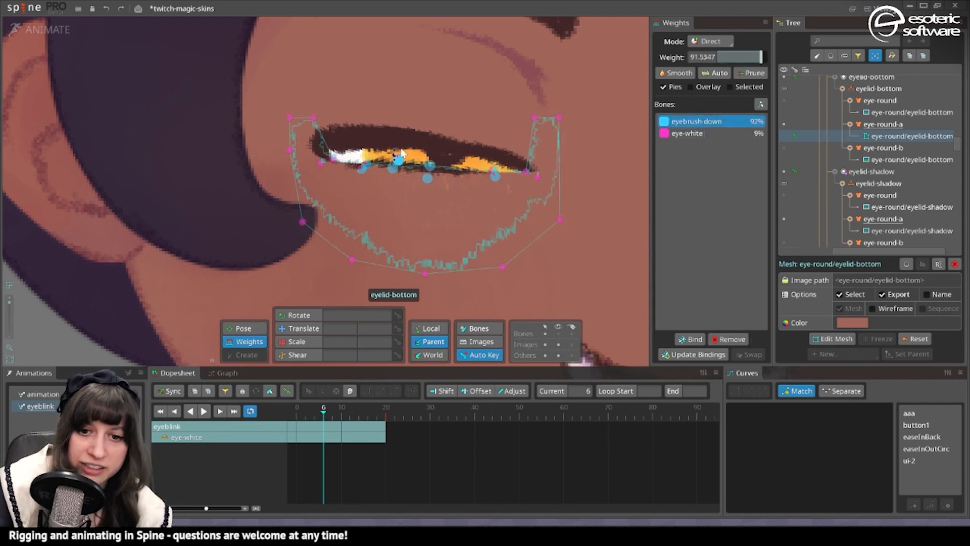
{"action": "left_click", "coordinate": [419, 198]}
{"action": "left_click", "coordinate": [421, 170]}
- Play back eyeblink with nothing selected to check how the lower lash and eyelid close
{"action": "scroll", "coordinate": [354, 184], "scroll_direction": "down", "scroll_amount": 3}
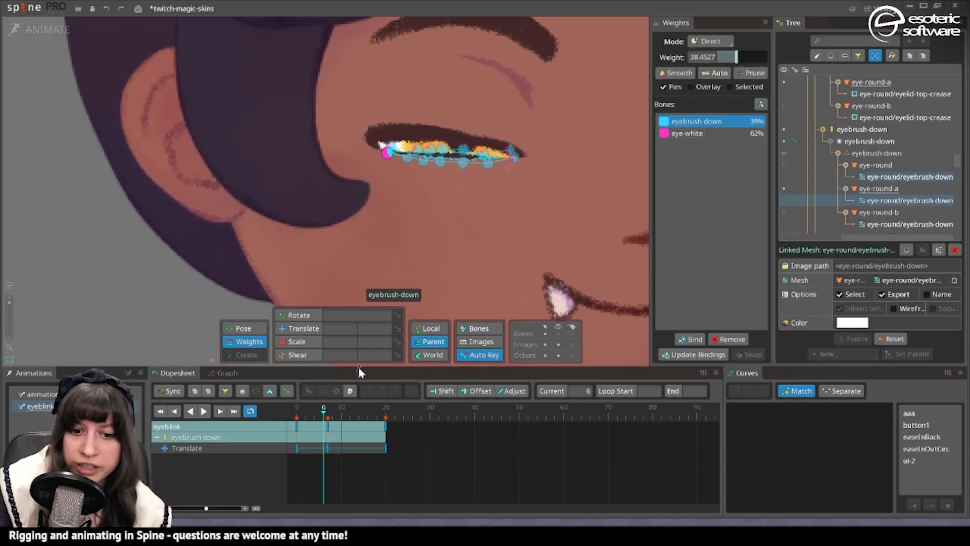
{"action": "left_click", "coordinate": [203, 413]}
{"action": "scroll", "coordinate": [376, 273], "scroll_direction": "down", "scroll_amount": 3}
{"action": "key", "text": "space"}
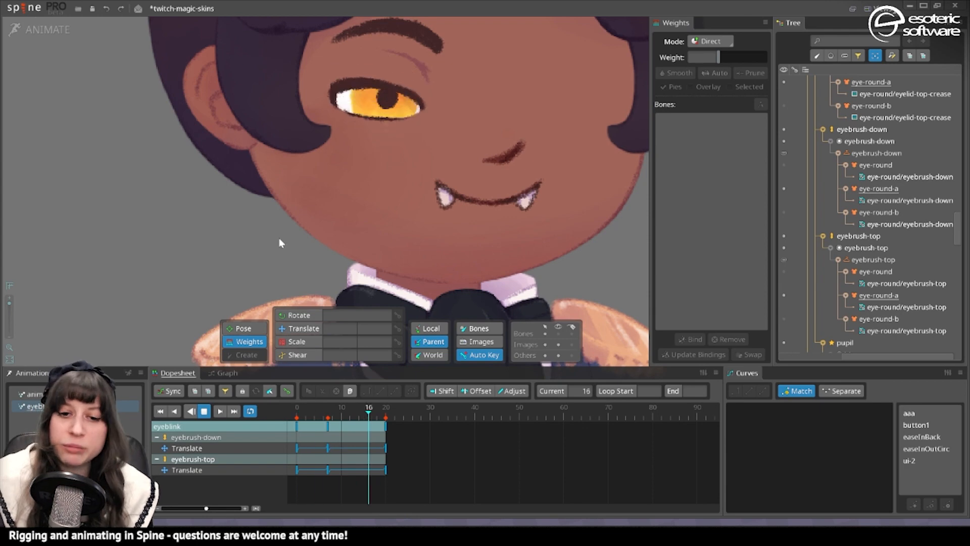
{"action": "left_click_drag", "start_coordinate": [188, 107], "coordinate": [215, 125]}
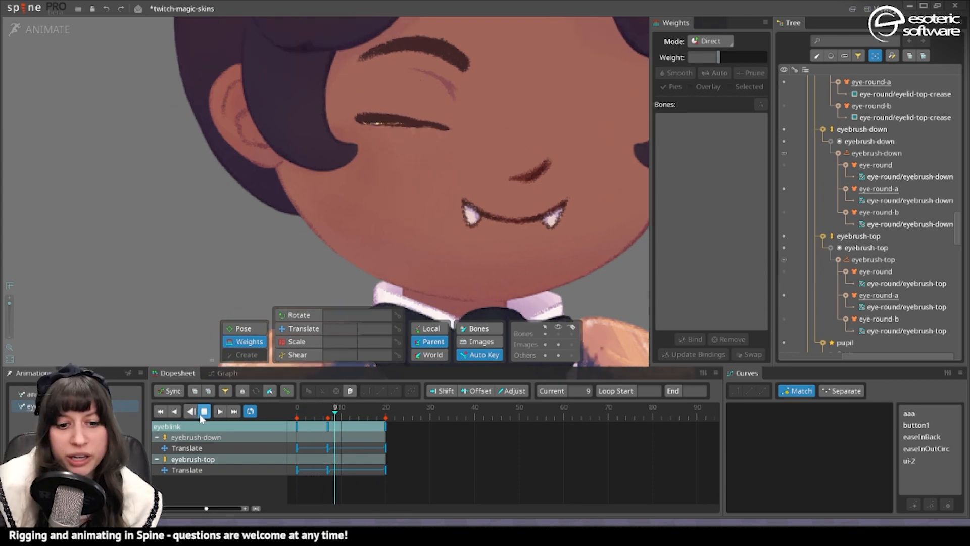
{"action": "left_click", "coordinate": [203, 412]}
- At frame 6 of eyeblink, lower the eyebrow bone to about Y 40.03 and rotate it to about -4.84°
{"action": "left_click", "coordinate": [294, 331]}
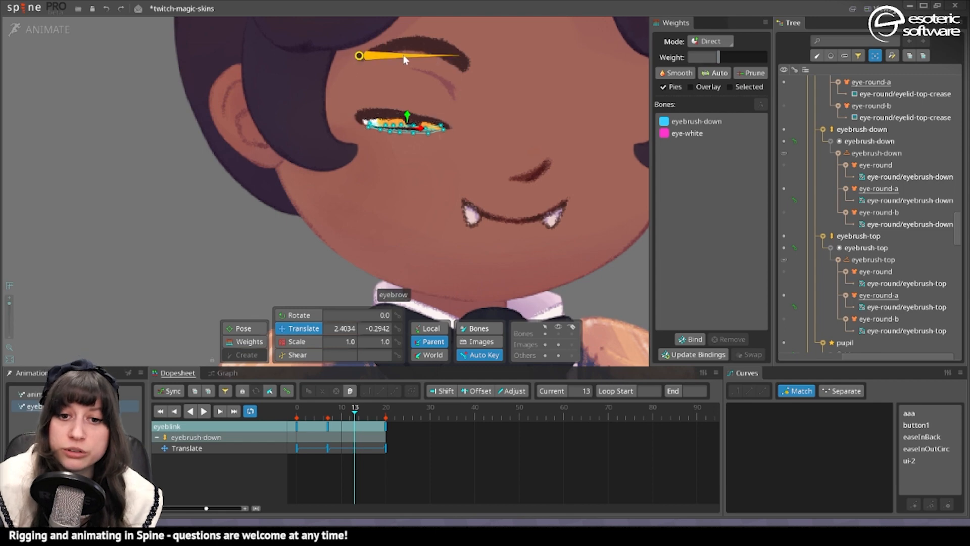
{"action": "left_click", "coordinate": [405, 53]}
{"action": "scroll", "coordinate": [366, 126], "scroll_direction": "down", "scroll_amount": 2}
{"action": "left_click_drag", "start_coordinate": [404, 54], "coordinate": [426, 102]}
{"action": "left_click", "coordinate": [297, 412]}
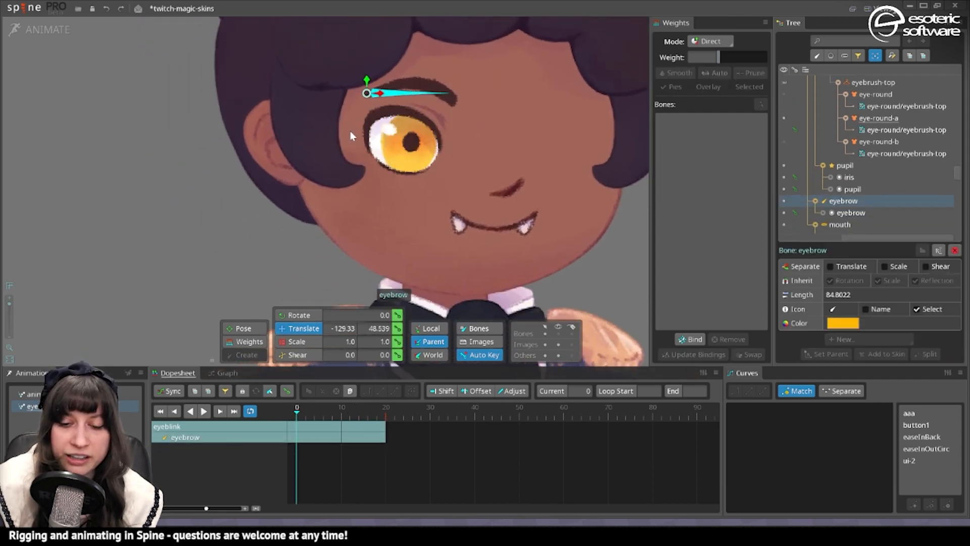
{"action": "left_click", "coordinate": [323, 409]}
{"action": "left_click_drag", "start_coordinate": [368, 87], "coordinate": [367, 84]}
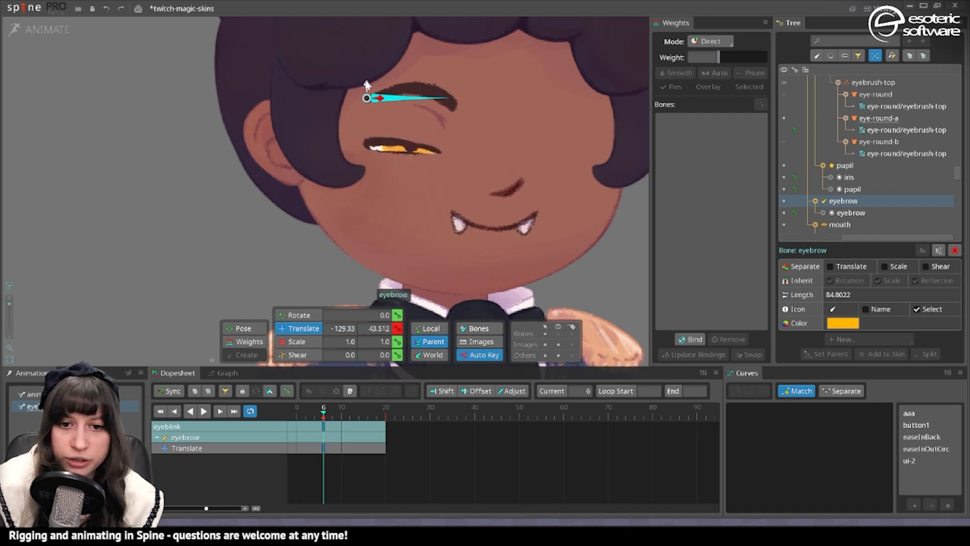
{"action": "left_click", "coordinate": [293, 315]}
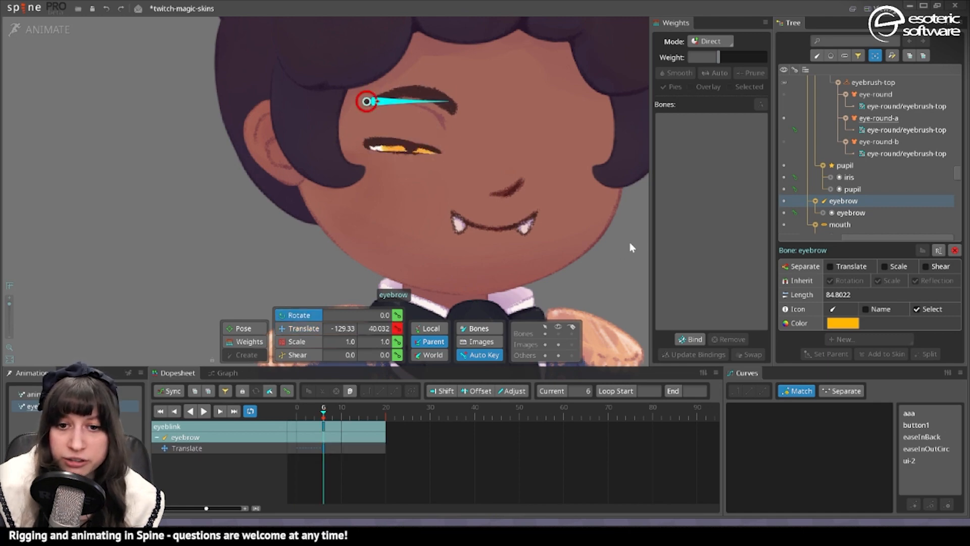
{"action": "left_click_drag", "start_coordinate": [629, 241], "coordinate": [621, 269]}
- Copy the eyebrow bone's frame 0 keys to frame 20 and move its frame 6 keys to frame 7
{"action": "left_click_drag", "start_coordinate": [331, 415], "coordinate": [273, 429]}
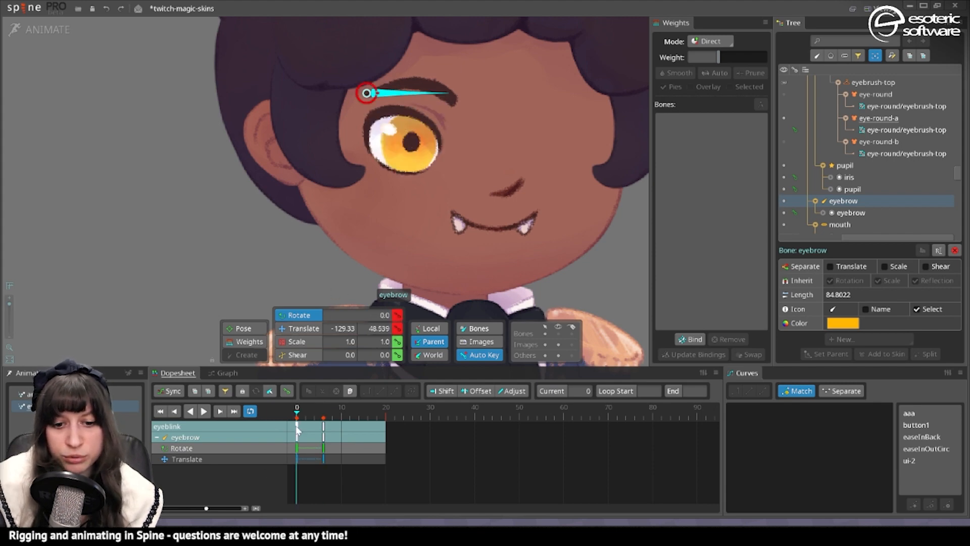
{"action": "left_click", "coordinate": [297, 427]}
{"action": "key", "text": "ctrl+c"}
{"action": "left_click", "coordinate": [386, 413]}
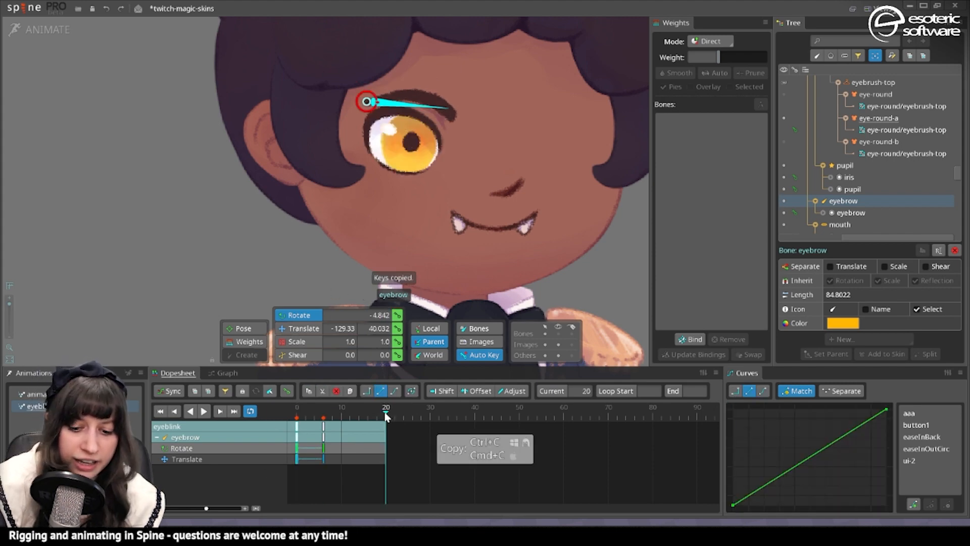
{"action": "key", "text": "ctrl+v"}
{"action": "key", "text": "space"}
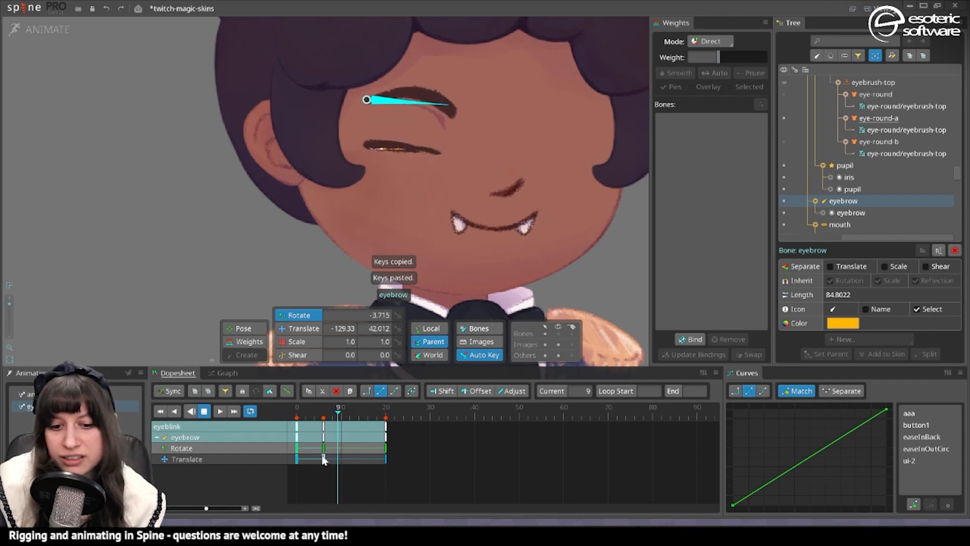
{"action": "mouse_move", "coordinate": [323, 458]}
{"action": "left_mouse_down"}
{"action": "mouse_move", "coordinate": [336, 459]}
{"action": "mouse_move", "coordinate": [334, 448]}
{"action": "left_mouse_up"}
{"action": "key", "text": "space"}
{"action": "scroll", "coordinate": [411, 196], "scroll_direction": "down", "scroll_amount": 3}
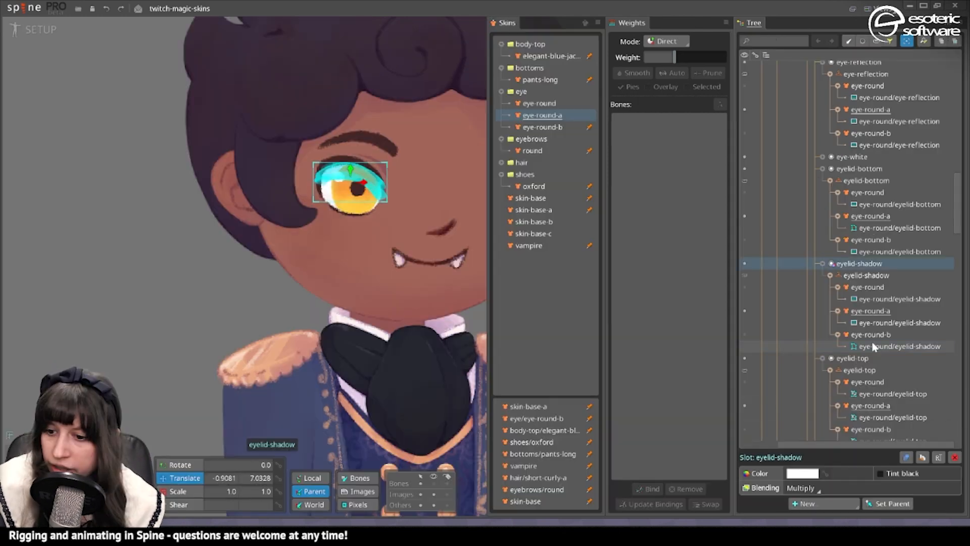
- Bind the eye-round-b skin's eyelid-shadow mesh to the eye-white and eyebrush-top bones in setup mode
{"action": "left_click", "coordinate": [748, 346]}
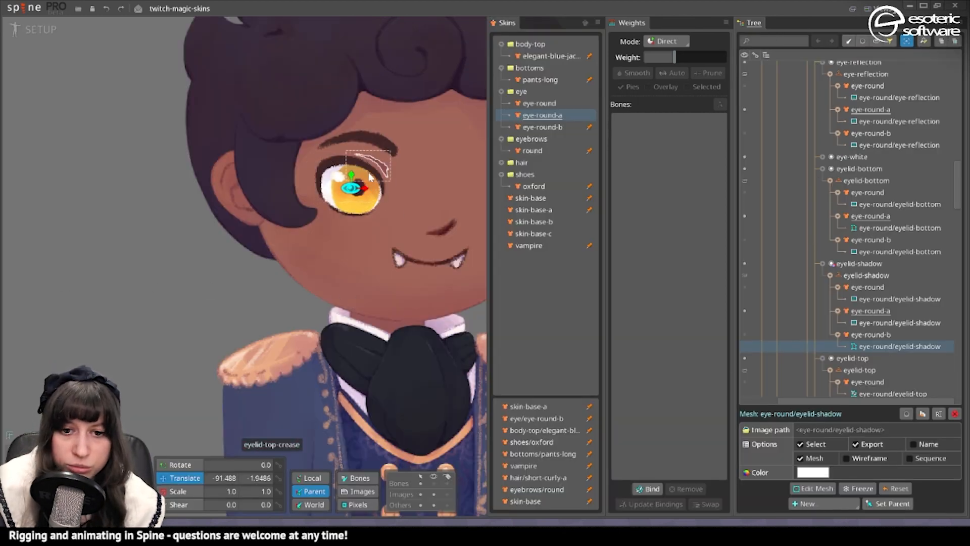
{"action": "left_click", "coordinate": [652, 490]}
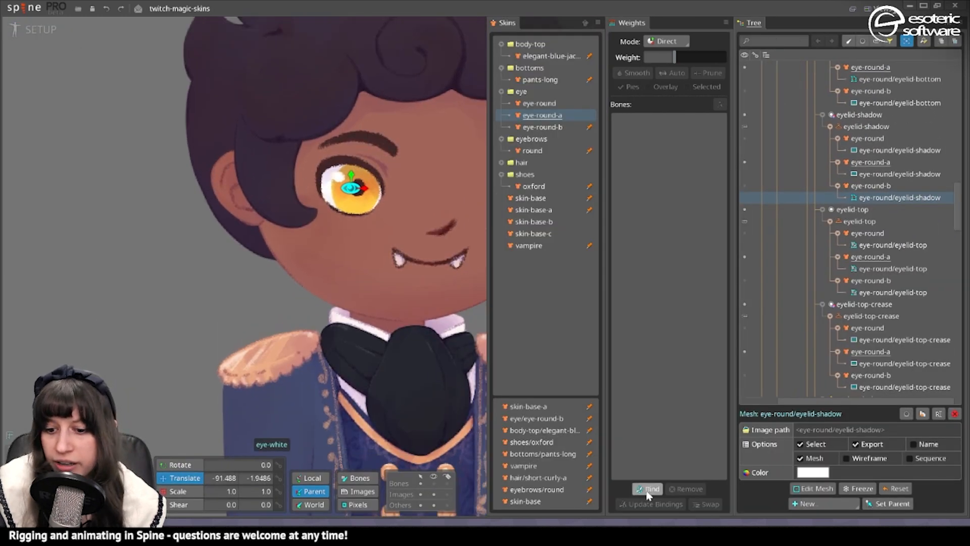
{"action": "left_click", "coordinate": [647, 491]}
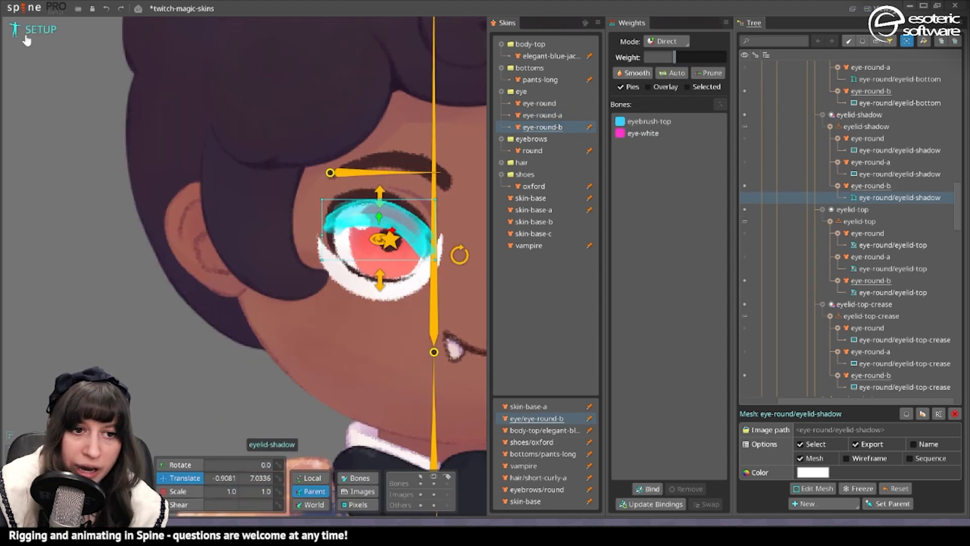
- With eyeblink playing in animate mode, weight the eyelid-shadow mesh's central interior vertex 100% to eyebrush-top
{"action": "left_click", "coordinate": [25, 39]}
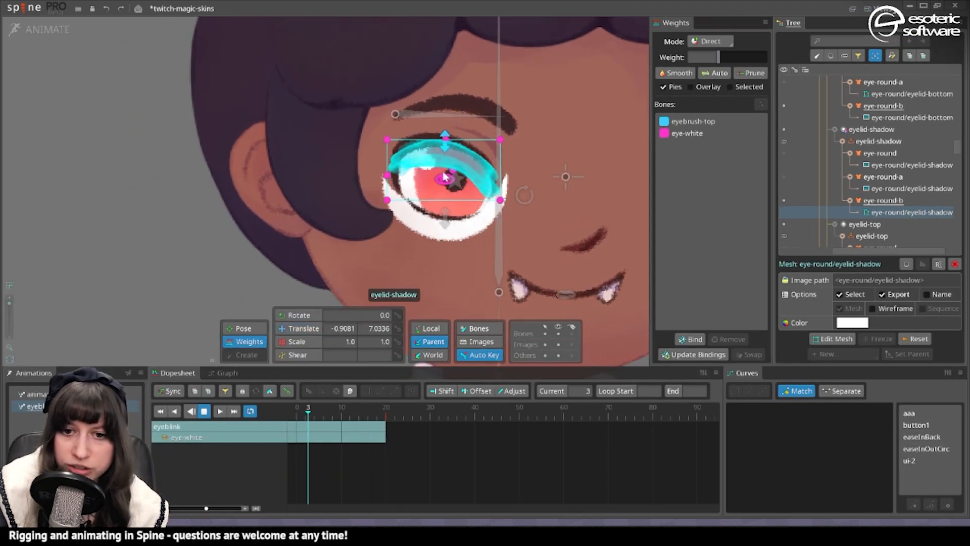
{"action": "left_click", "coordinate": [387, 175]}
{"action": "left_click", "coordinate": [694, 122]}
{"action": "left_click_drag", "start_coordinate": [723, 58], "coordinate": [838, 58]}
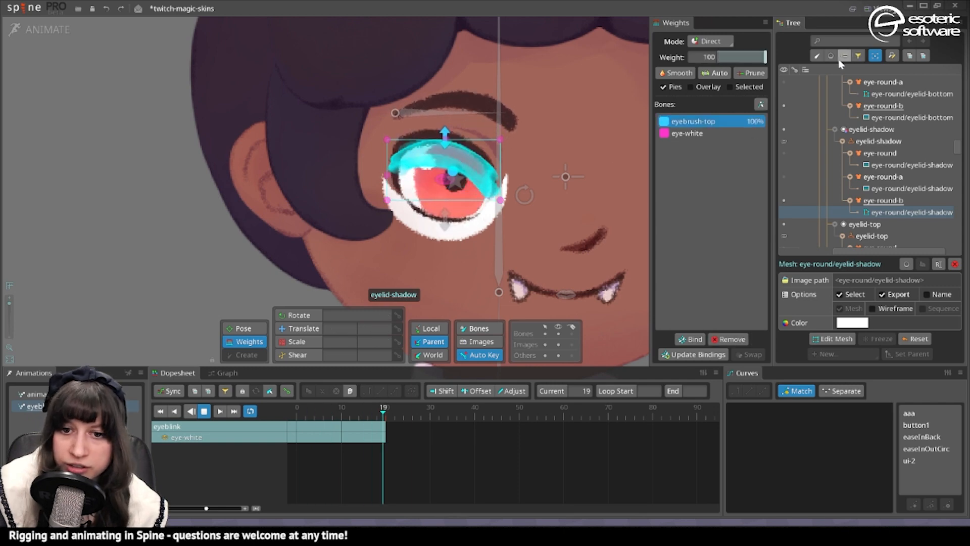
- Give the eyelid-shadow mesh's upper middle vertex some eyebrush-top weight and its nose-side lower corner about 46%
{"action": "left_click", "coordinate": [205, 411]}
{"action": "left_click", "coordinate": [446, 140]}
{"action": "left_click_drag", "start_coordinate": [718, 57], "coordinate": [740, 57]}
{"action": "left_click", "coordinate": [500, 201]}
{"action": "left_click", "coordinate": [220, 411]}
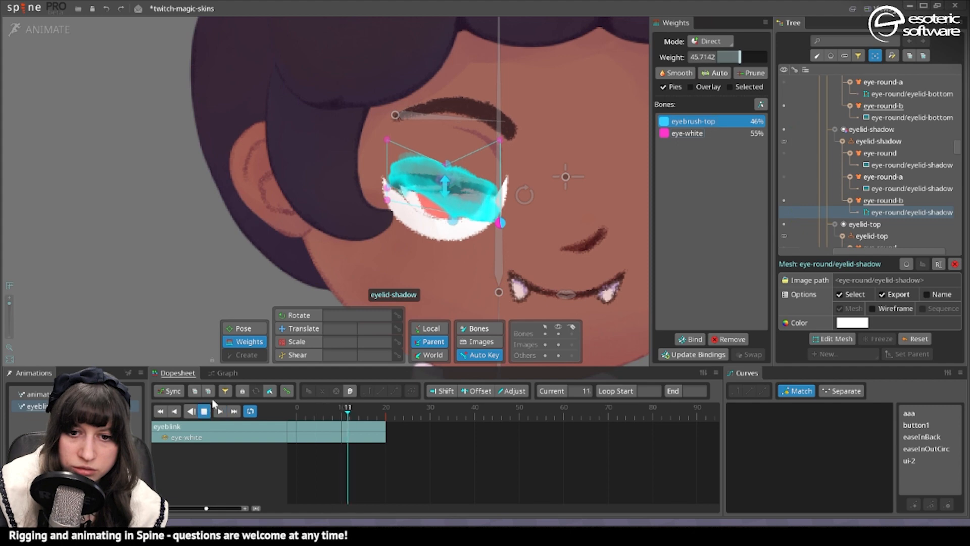
{"action": "left_click", "coordinate": [462, 251]}
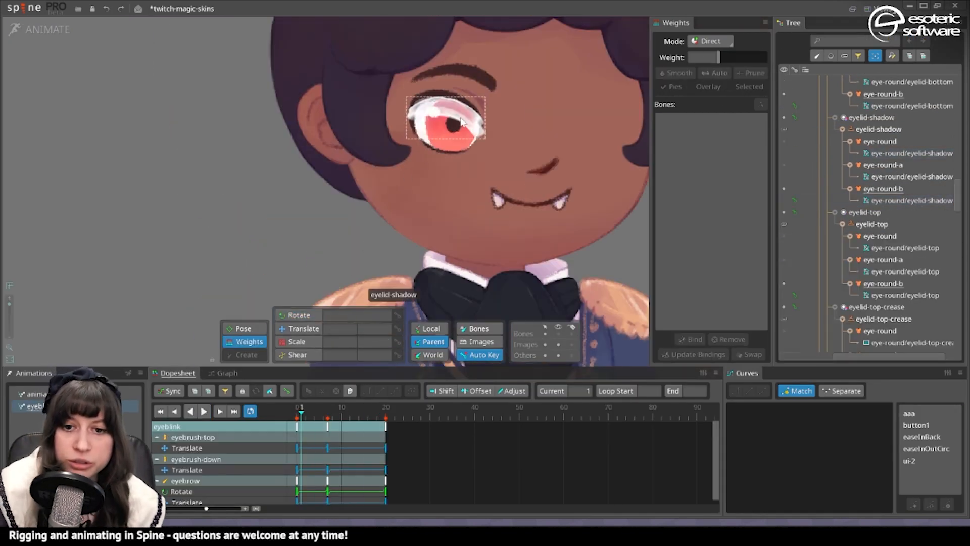
- At frame 6 of eyeblink, raise the pupil bone to about Y 10.14
{"action": "left_click", "coordinate": [302, 328]}
{"action": "left_click", "coordinate": [455, 129]}
{"action": "key", "text": "space"}
{"action": "left_click", "coordinate": [455, 126]}
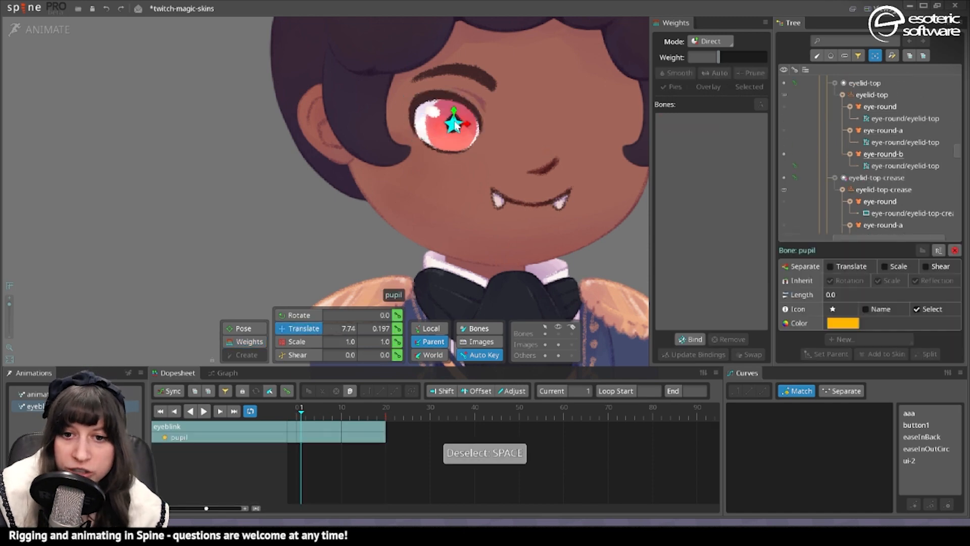
{"action": "left_click_drag", "start_coordinate": [302, 412], "coordinate": [324, 411]}
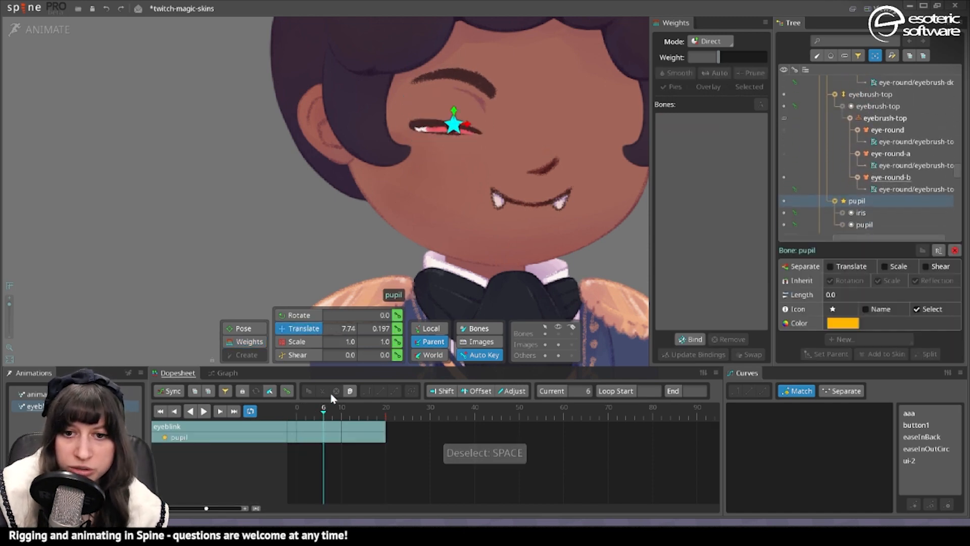
{"action": "left_click_drag", "start_coordinate": [453, 110], "coordinate": [452, 107]}
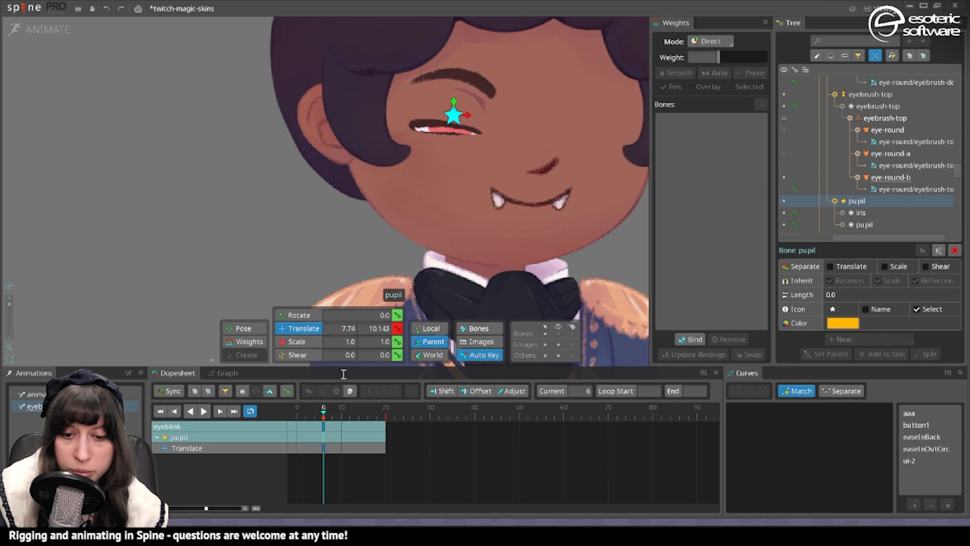
- Copy the pupil bone's frame 0 key to frame 18 and key it at about Y -5.6 at frame 16
{"action": "left_click_drag", "start_coordinate": [324, 412], "coordinate": [277, 414]}
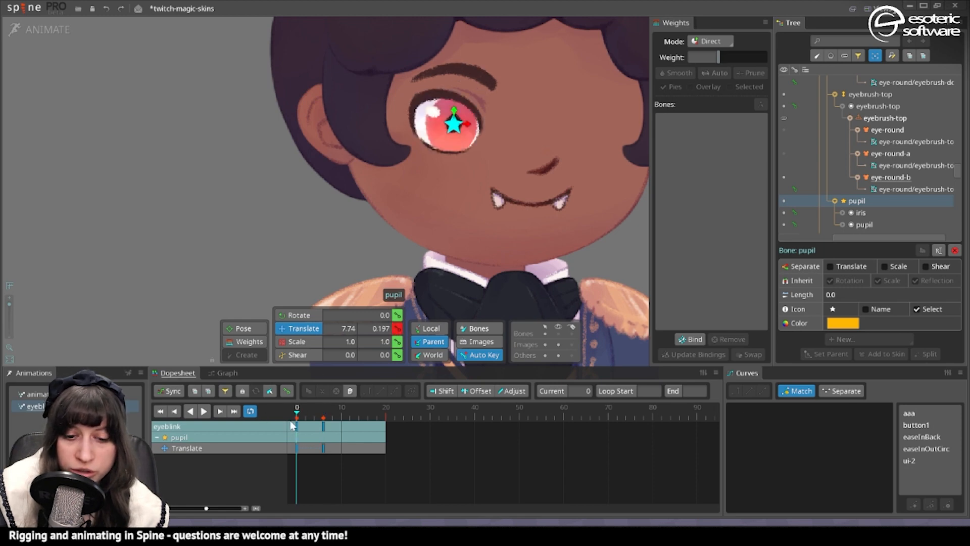
{"action": "left_click", "coordinate": [296, 426]}
{"action": "left_click_drag", "start_coordinate": [453, 112], "coordinate": [454, 120]}
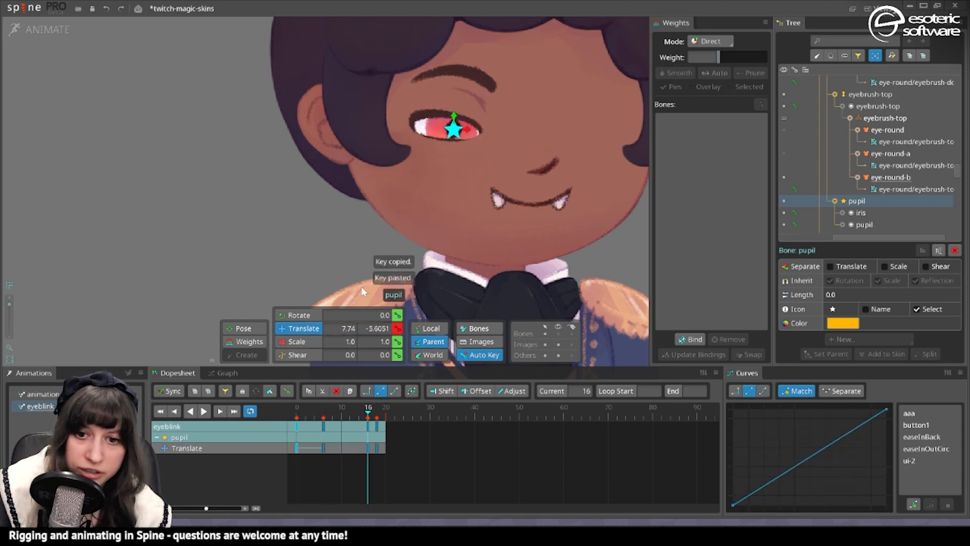
{"action": "left_click", "coordinate": [292, 407]}
{"action": "left_click", "coordinate": [204, 411]}
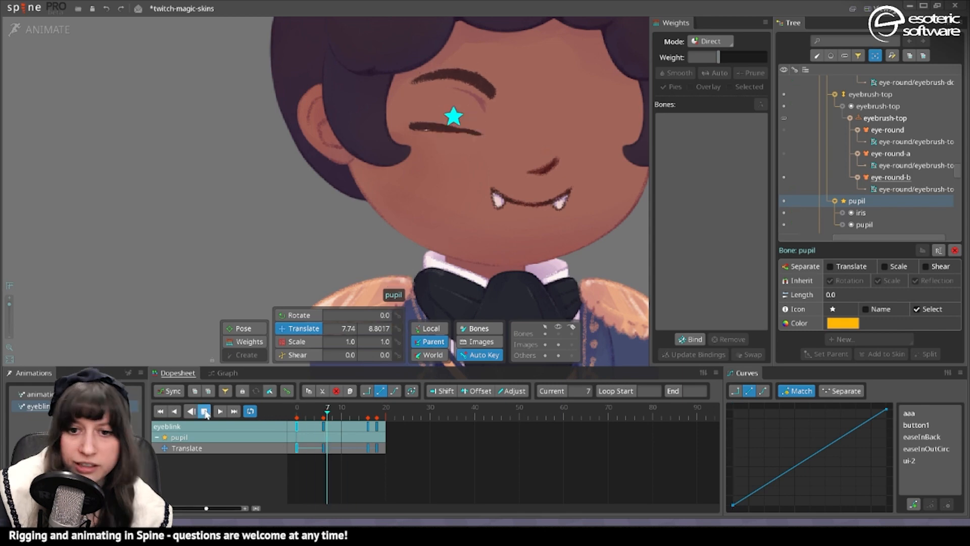
- Extend eyeblink by copying the pupil bone's rest-position key to frame 33, and save the project
{"action": "left_click", "coordinate": [310, 415]}
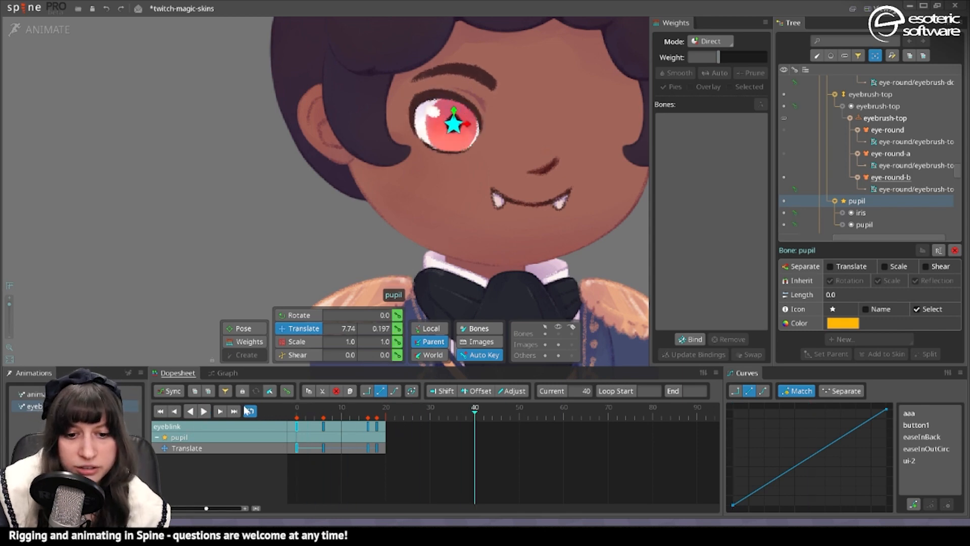
{"action": "key", "text": "ctrl+c"}
{"action": "left_click", "coordinate": [443, 410]}
{"action": "key", "text": "ctrl+v"}
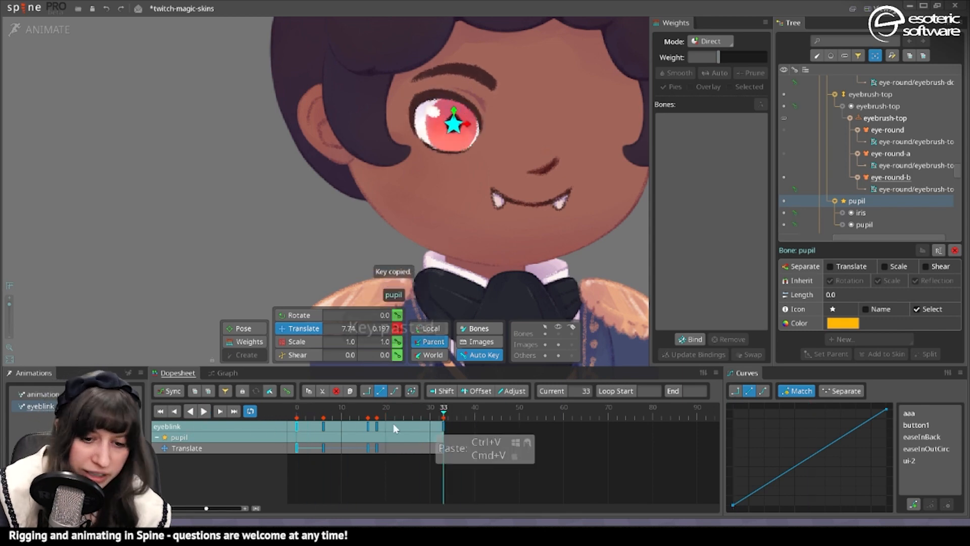
{"action": "left_click", "coordinate": [207, 411]}
{"action": "left_click", "coordinate": [76, 12]}
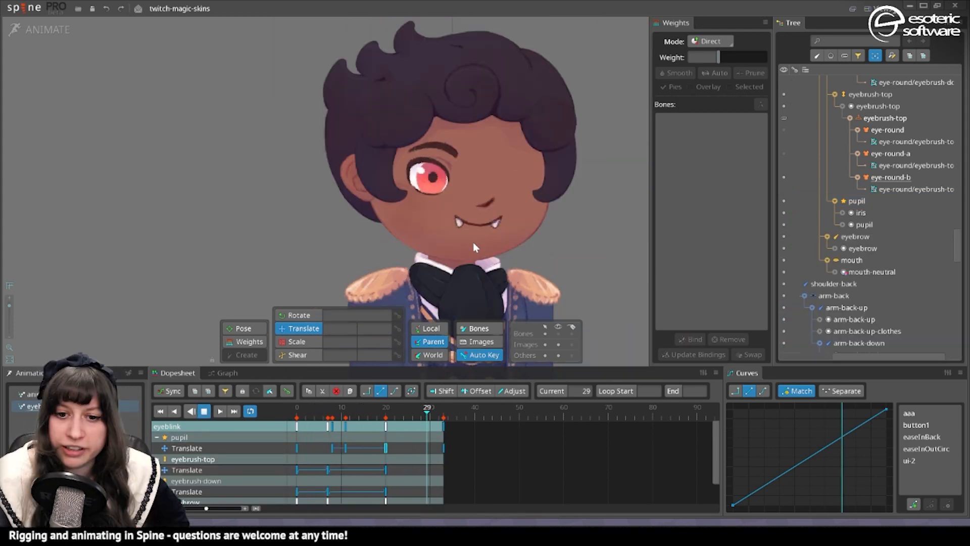
- Hide the surrounding views and examine the looping eyeblink on the face and the full character
{"action": "scroll", "coordinate": [479, 203], "scroll_direction": "up", "scroll_amount": 4}
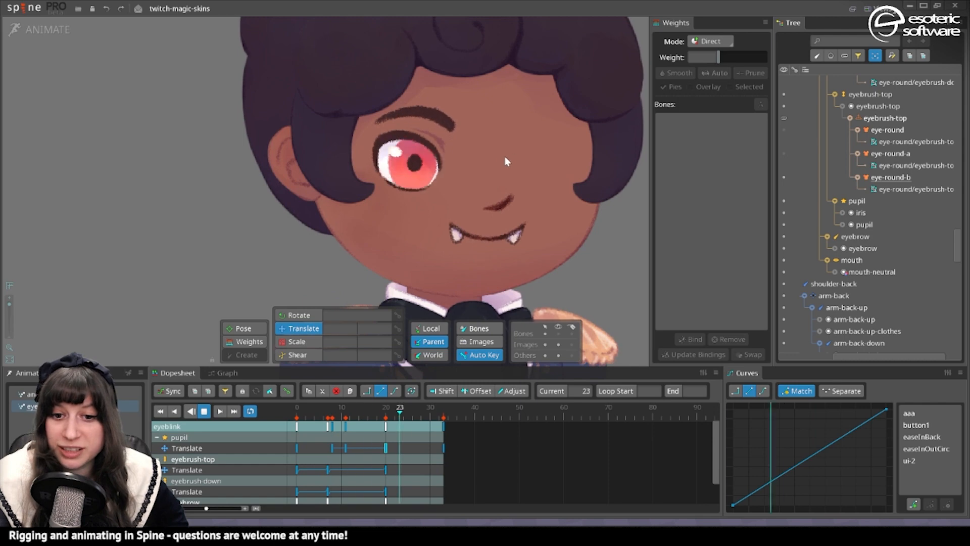
{"action": "left_click_drag", "start_coordinate": [505, 156], "coordinate": [565, 202]}
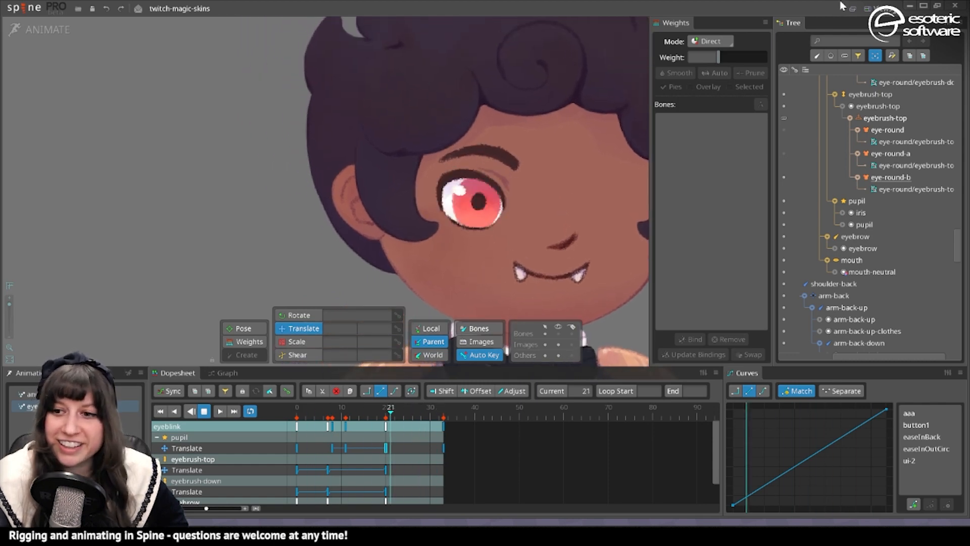
{"action": "left_click", "coordinate": [853, 9]}
{"action": "scroll", "coordinate": [657, 310], "scroll_direction": "up", "scroll_amount": 5}
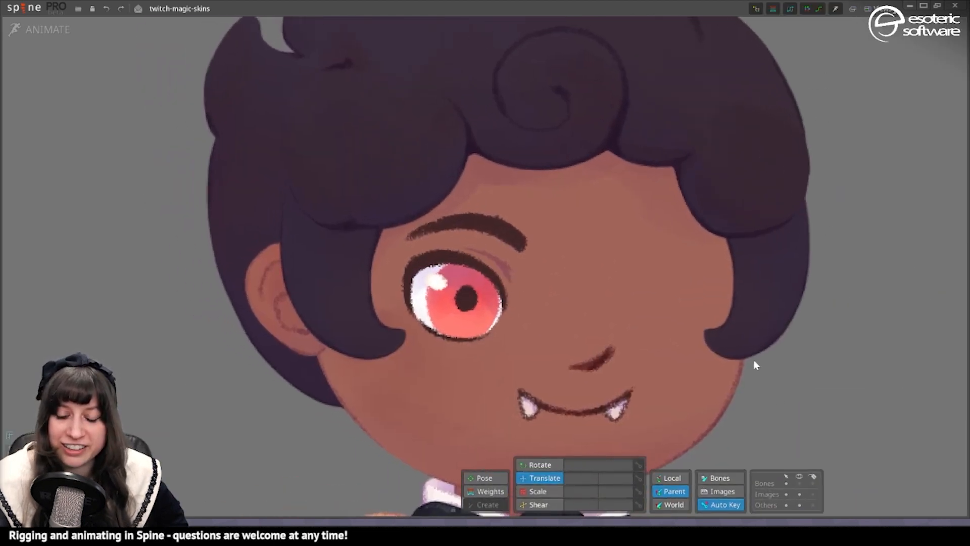
{"action": "scroll", "coordinate": [717, 334], "scroll_direction": "down", "scroll_amount": 2}
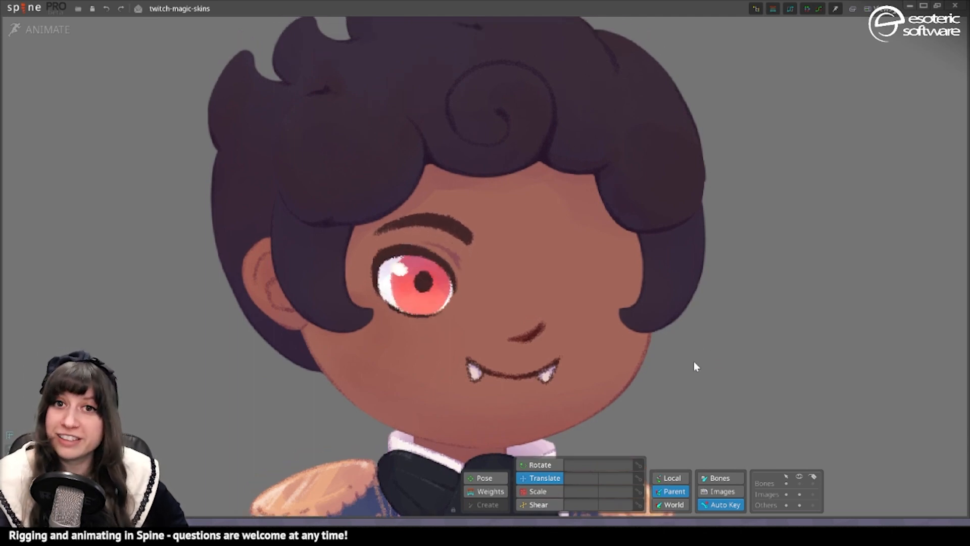
{"action": "scroll", "coordinate": [621, 386], "scroll_direction": "down", "scroll_amount": 3}
{"action": "left_click_drag", "start_coordinate": [516, 418], "coordinate": [606, 21]}
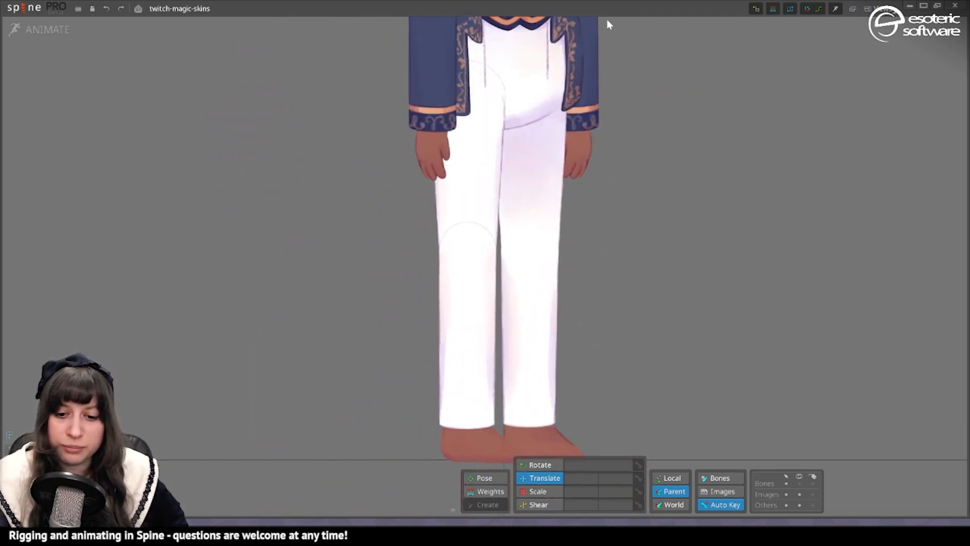
{"action": "left_click_drag", "start_coordinate": [500, 186], "coordinate": [511, 473]}
{"action": "left_click_drag", "start_coordinate": [510, 84], "coordinate": [505, 339]}
{"action": "scroll", "coordinate": [522, 182], "scroll_direction": "up", "scroll_amount": 5}
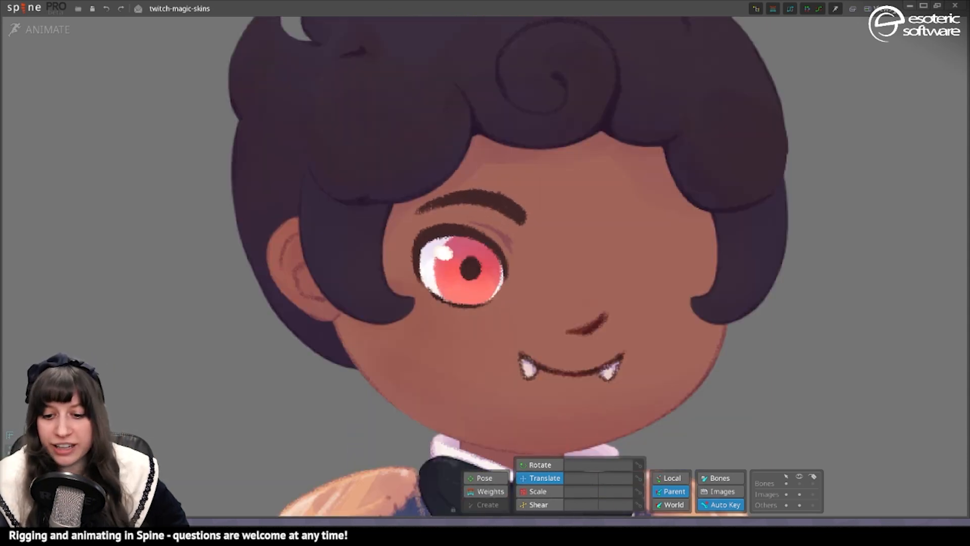